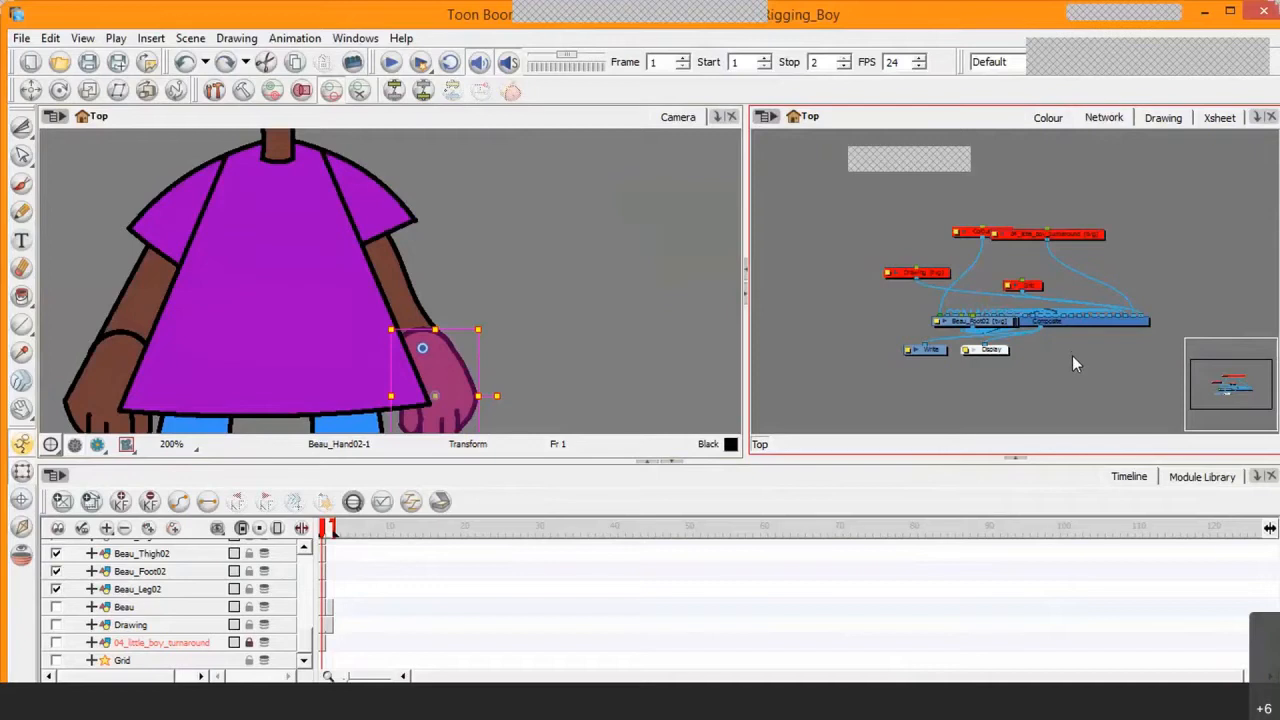
Step: Switch to the PowerPoint rigging presentation and review slides 25 to 30 on ordering drawing modules in the network
{"action": "left_click", "coordinate": [1036, 708]}
{"action": "scroll", "coordinate": [940, 558], "scroll_direction": "down", "scroll_amount": 1}
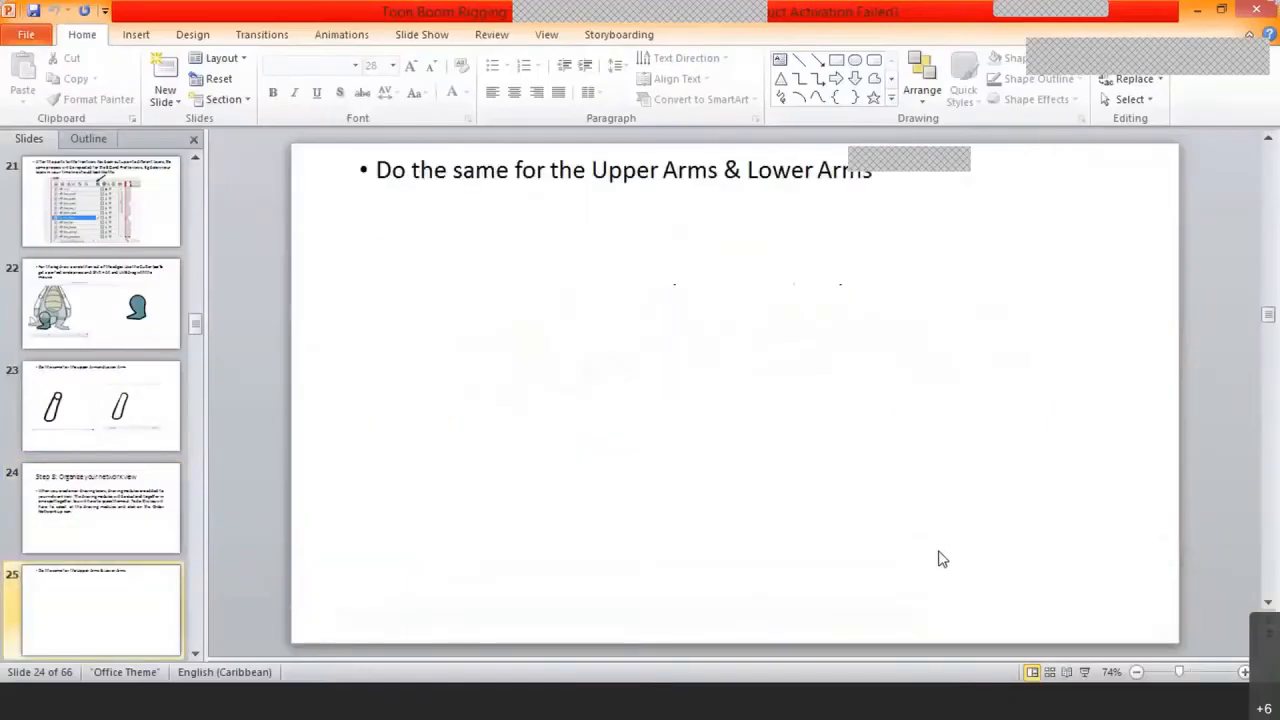
{"action": "scroll", "coordinate": [940, 558], "scroll_direction": "down", "scroll_amount": 1}
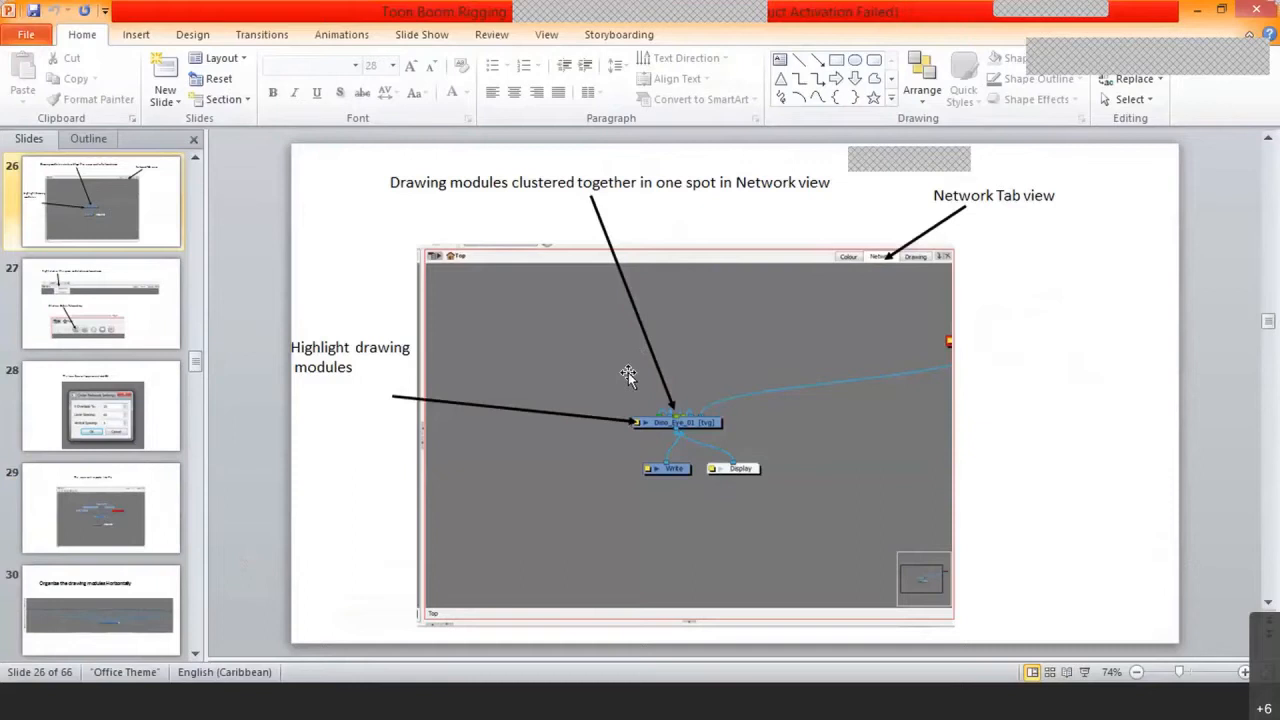
{"action": "scroll", "coordinate": [628, 374], "scroll_direction": "down", "scroll_amount": 1}
{"action": "scroll", "coordinate": [630, 380], "scroll_direction": "down", "scroll_amount": 1}
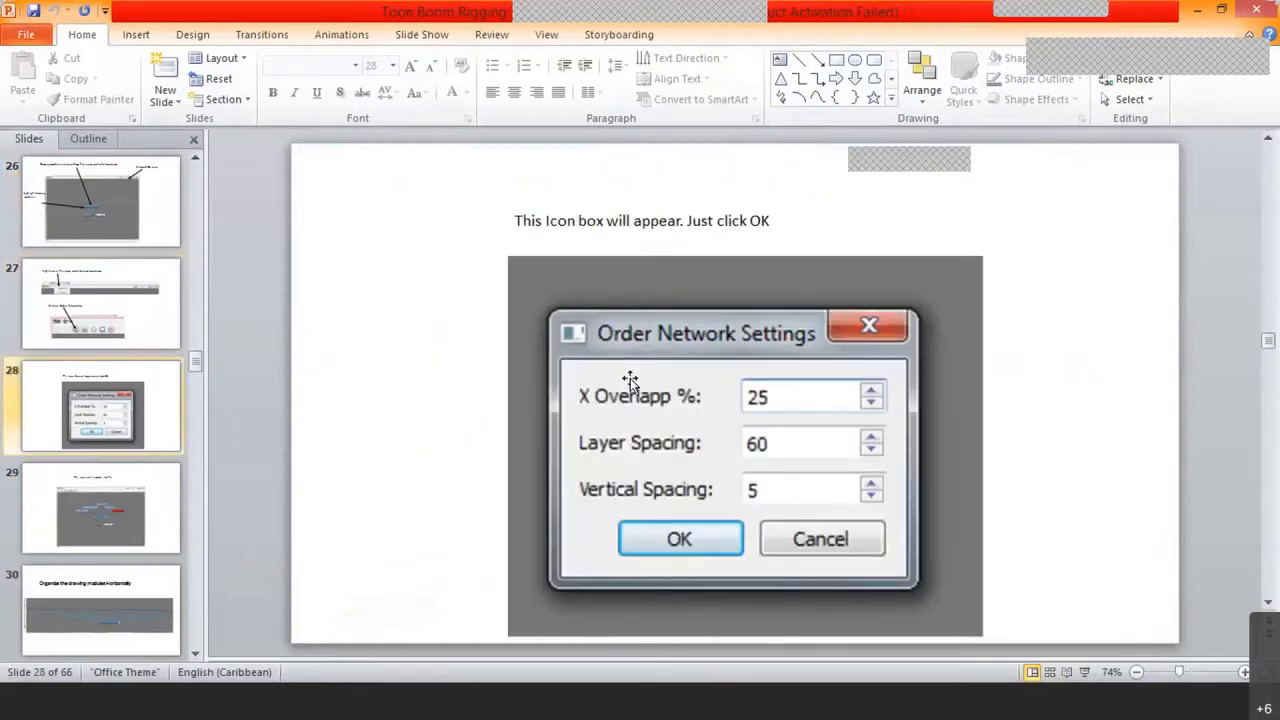
{"action": "scroll", "coordinate": [630, 380], "scroll_direction": "down", "scroll_amount": 1}
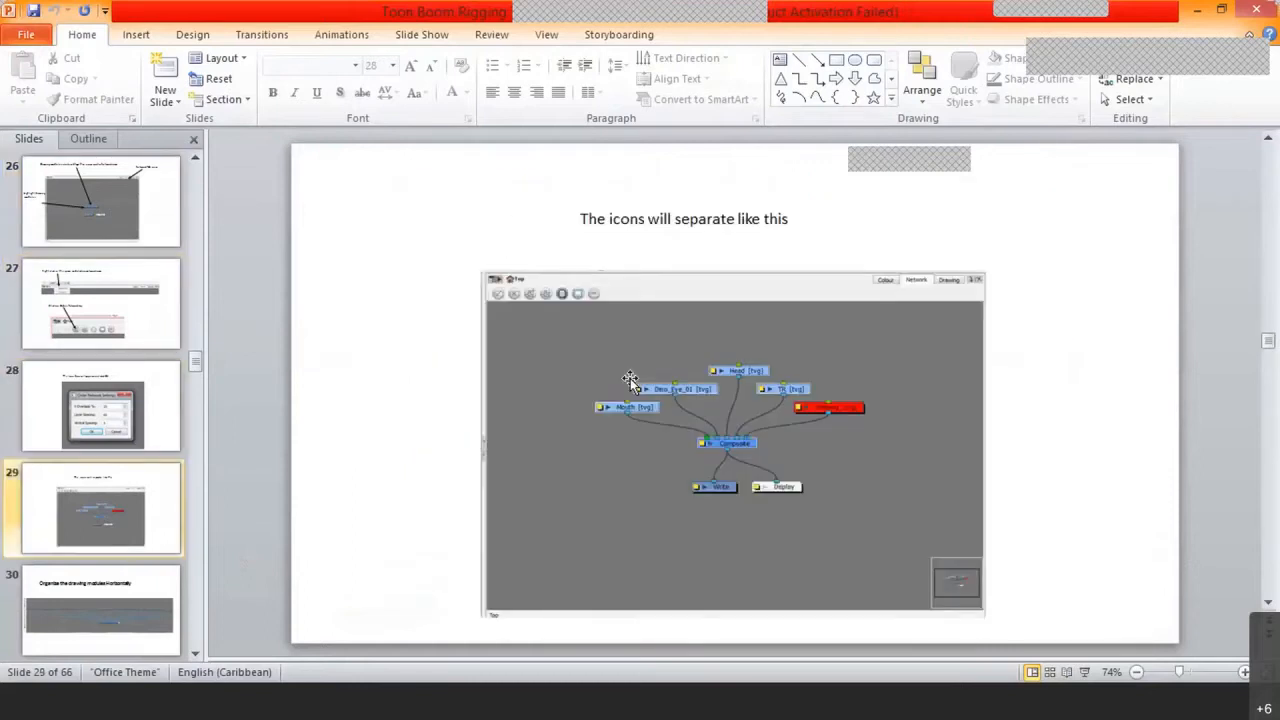
{"action": "scroll", "coordinate": [631, 379], "scroll_direction": "up", "scroll_amount": 1}
{"action": "scroll", "coordinate": [631, 379], "scroll_direction": "up", "scroll_amount": 1}
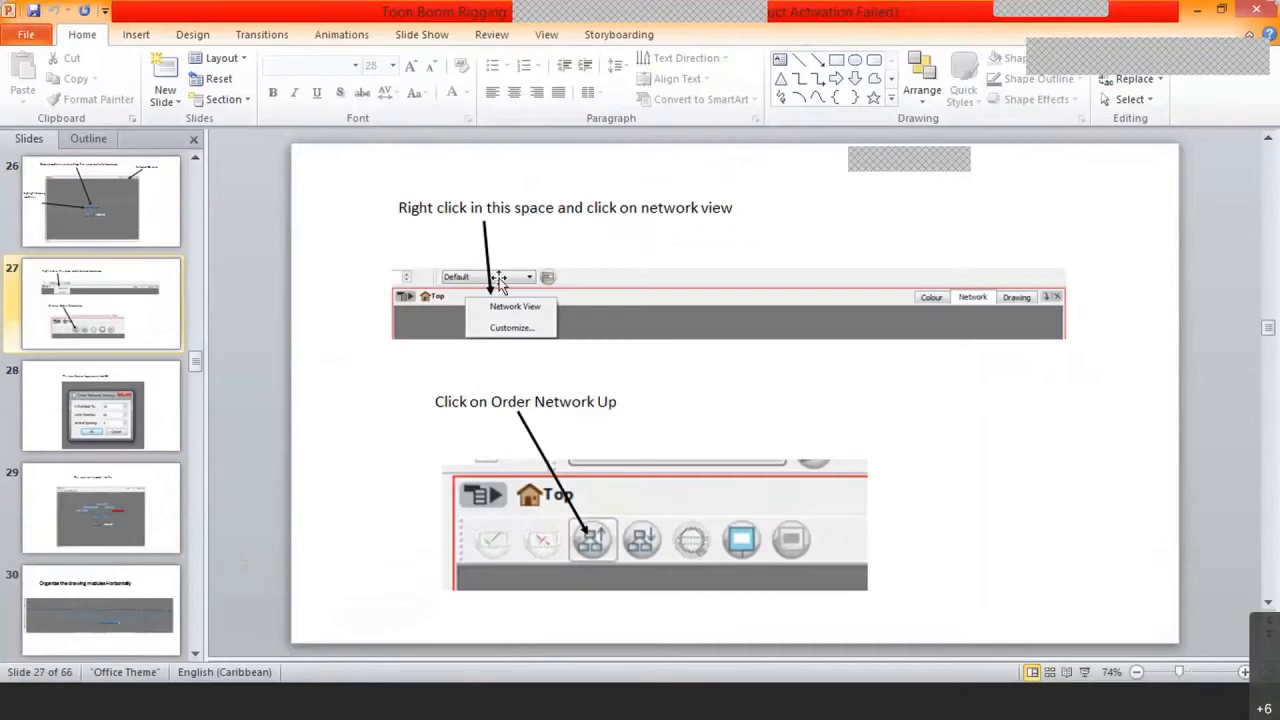
{"action": "scroll", "coordinate": [631, 379], "scroll_direction": "up", "scroll_amount": 1}
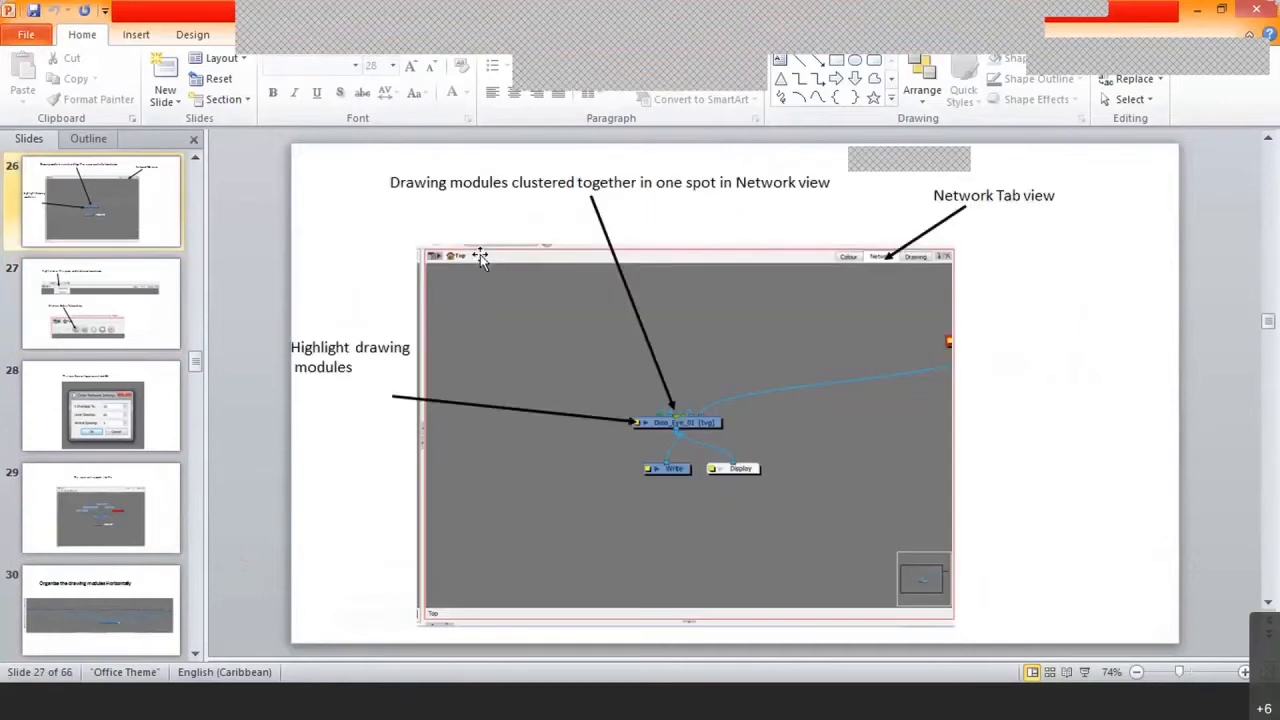
{"action": "scroll", "coordinate": [480, 256], "scroll_direction": "down", "scroll_amount": 1}
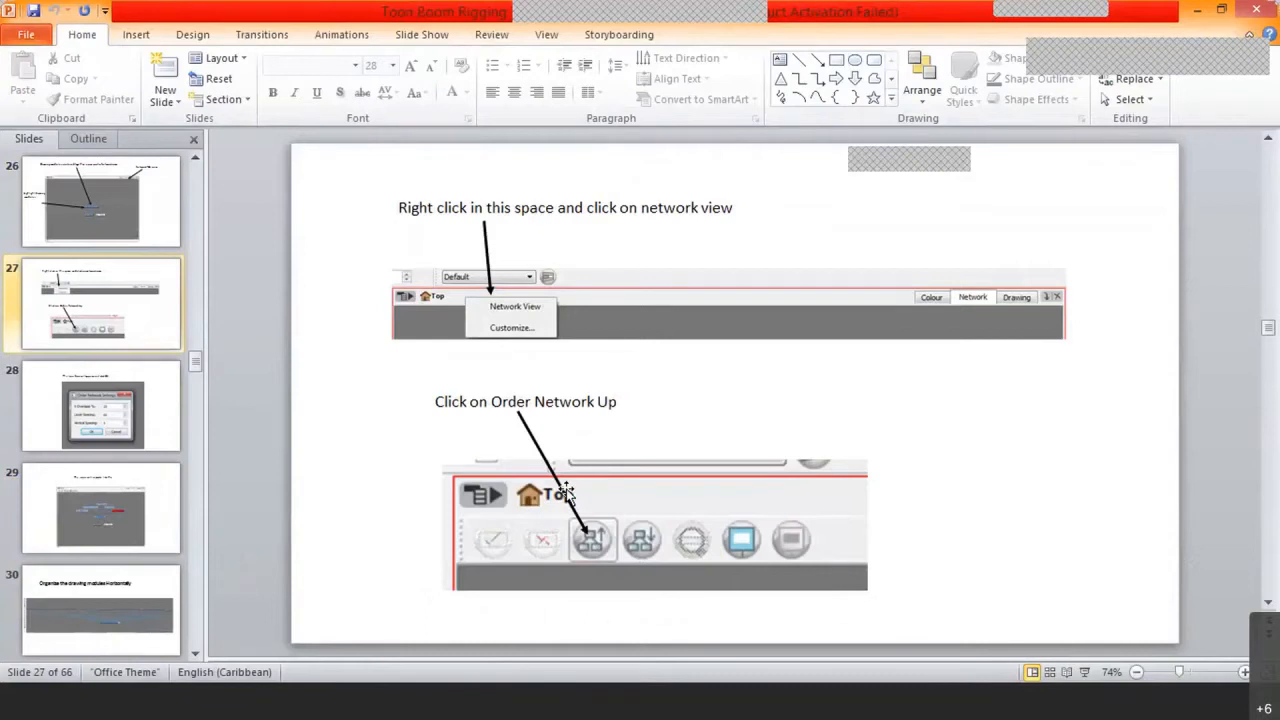
{"action": "scroll", "coordinate": [566, 492], "scroll_direction": "down", "scroll_amount": 1}
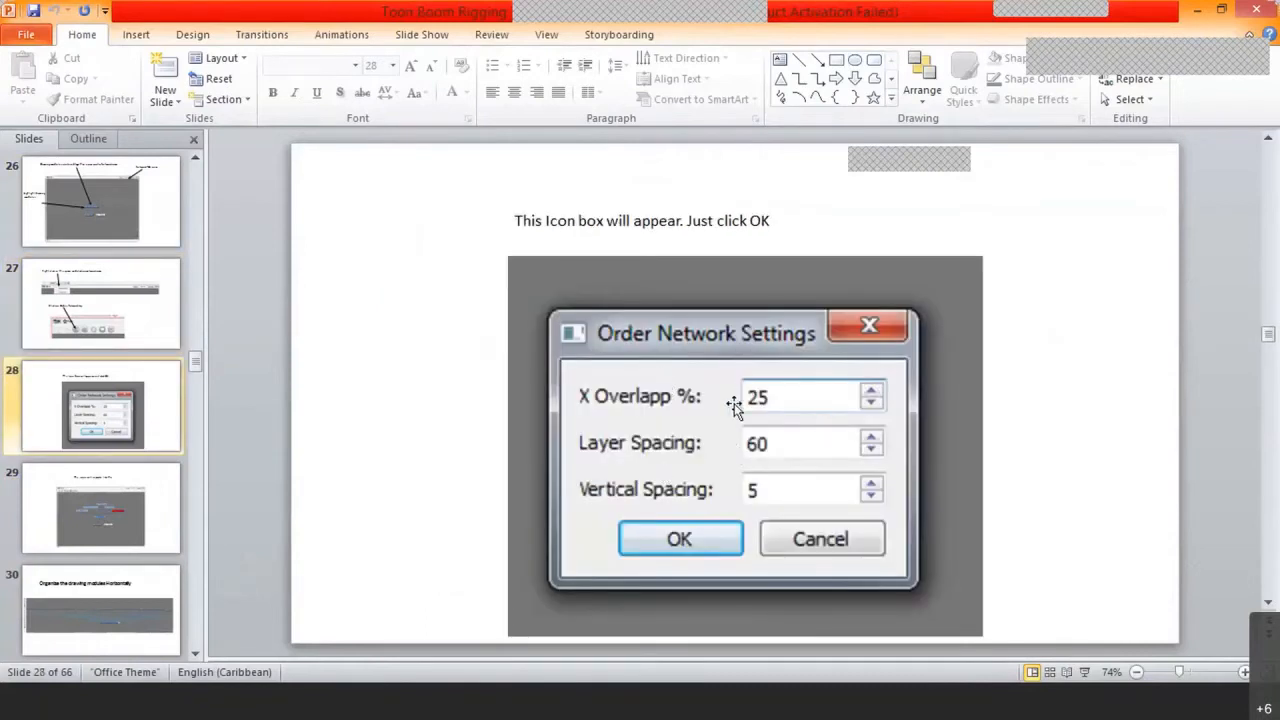
{"action": "scroll", "coordinate": [734, 403], "scroll_direction": "down", "scroll_amount": 1}
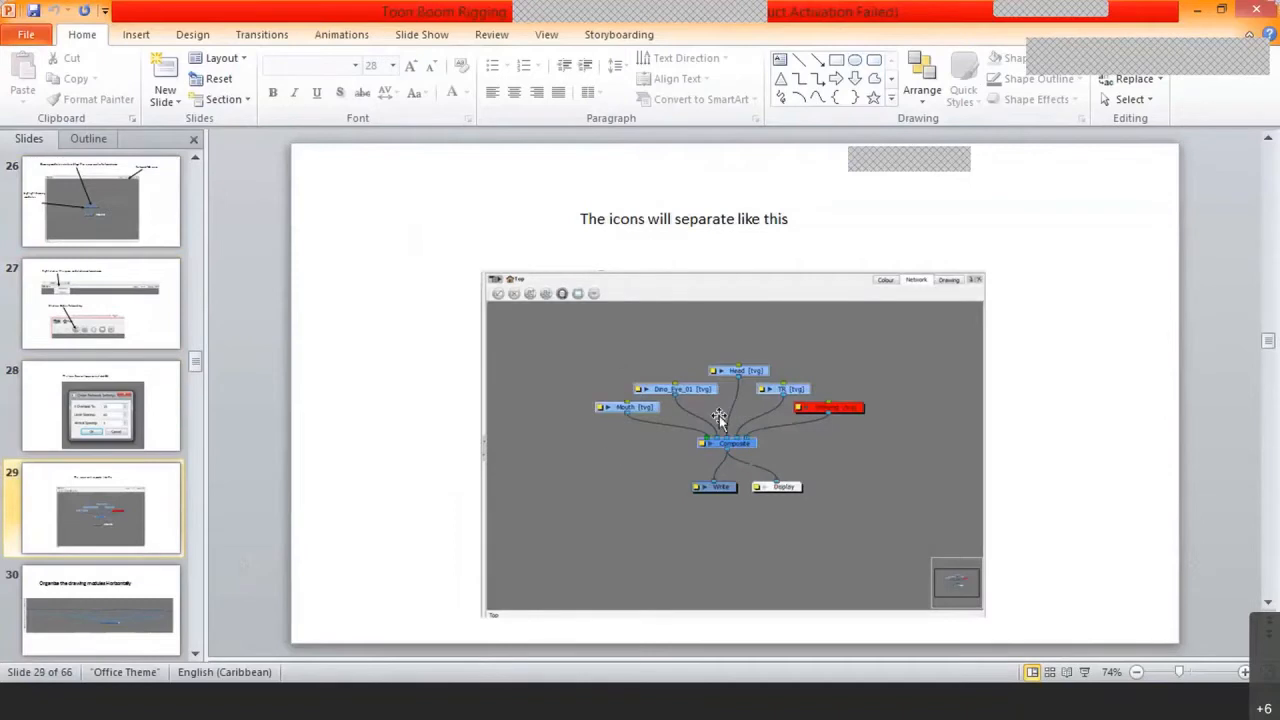
{"action": "scroll", "coordinate": [896, 398], "scroll_direction": "down", "scroll_amount": 1}
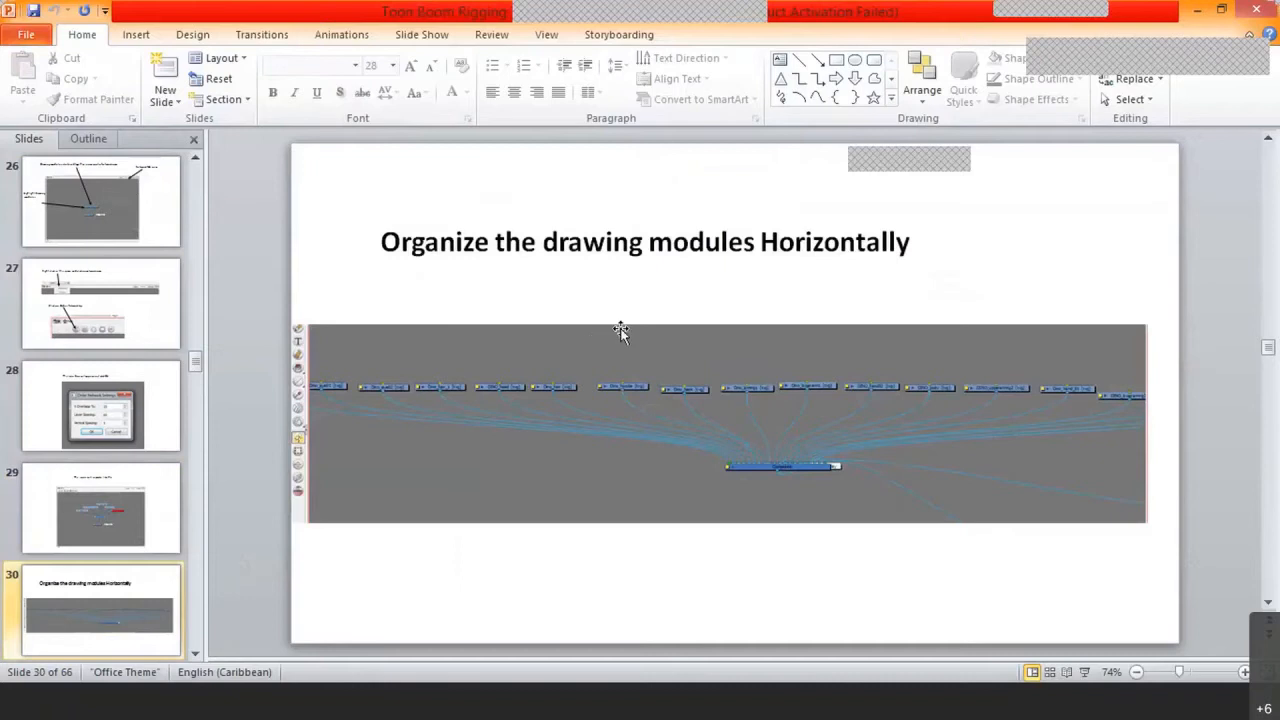
Step: Switch back to the Toon Boom Rigging_Boy scene, collapse the timeline area and widen the network view
{"action": "left_click", "coordinate": [997, 709]}
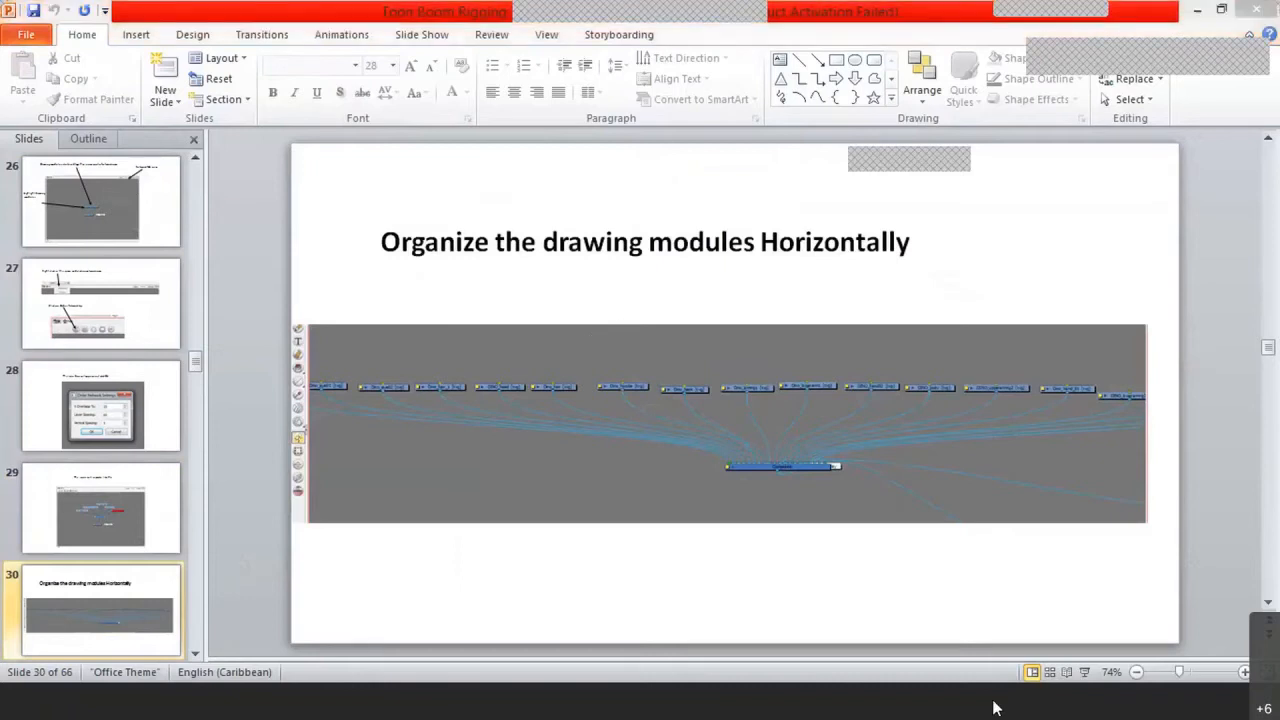
{"action": "left_click", "coordinate": [1116, 339]}
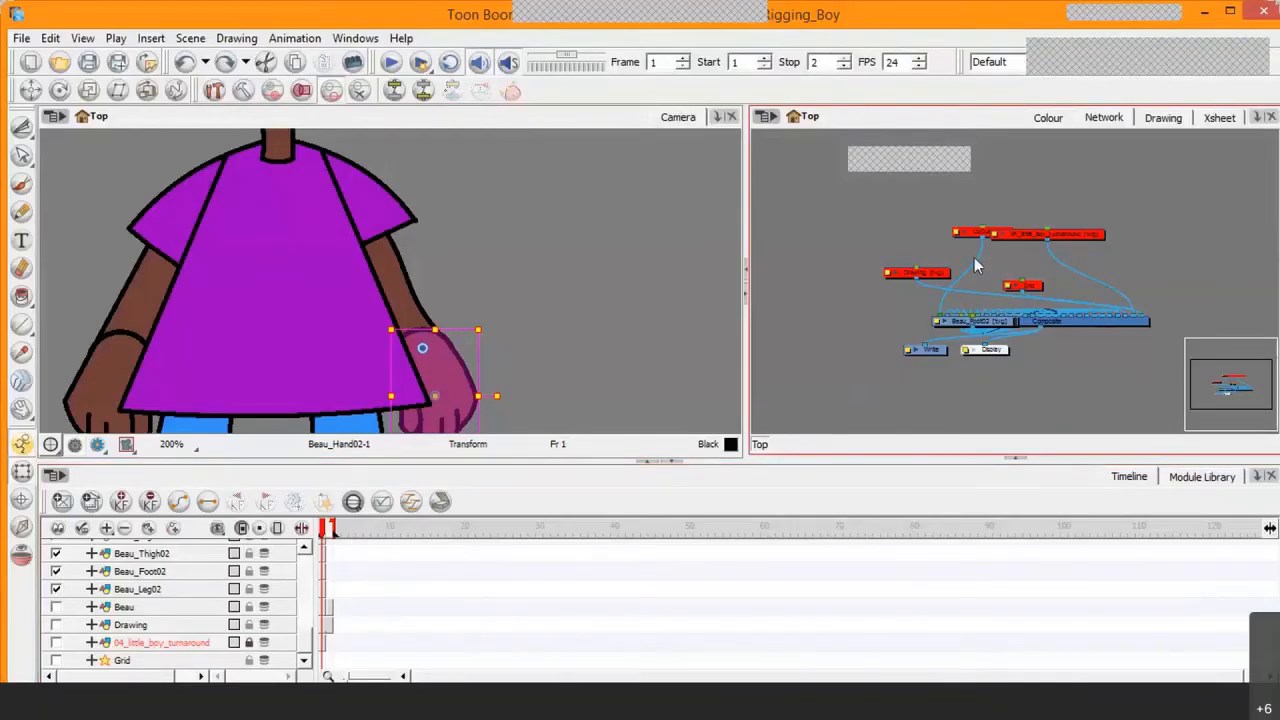
{"action": "scroll", "coordinate": [974, 257], "scroll_direction": "up", "scroll_amount": 1}
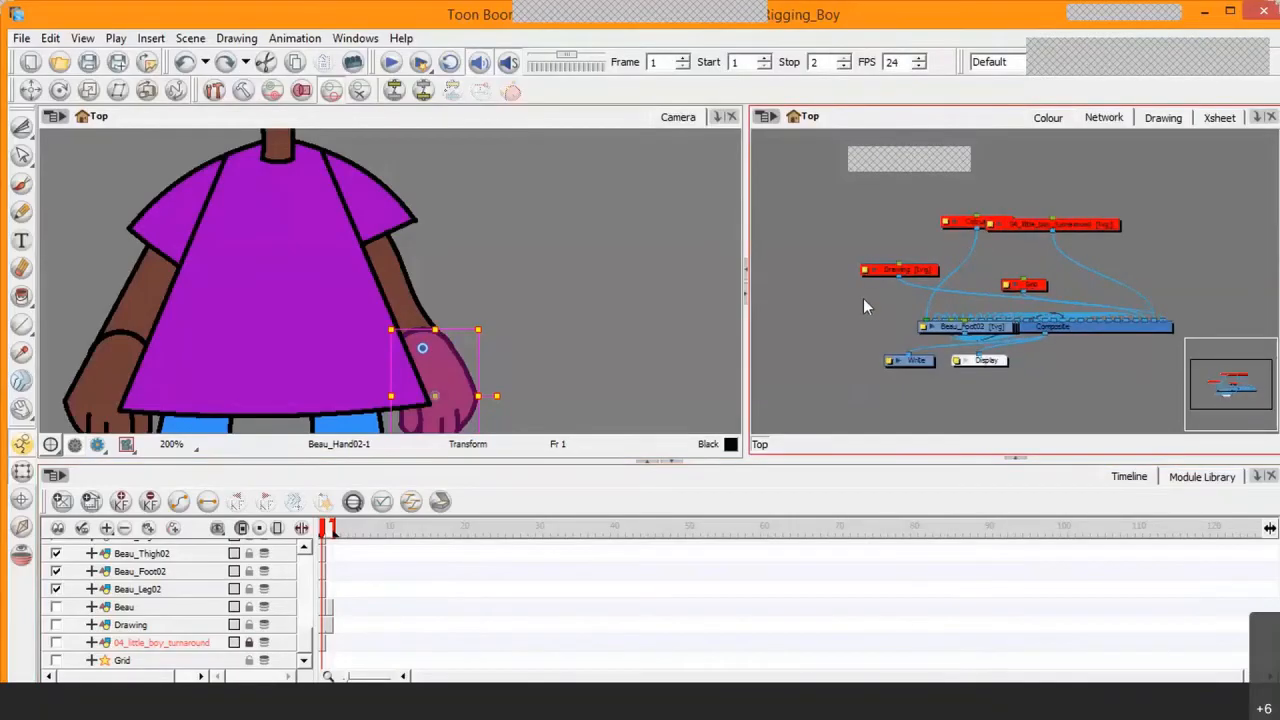
{"action": "left_click", "coordinate": [660, 462]}
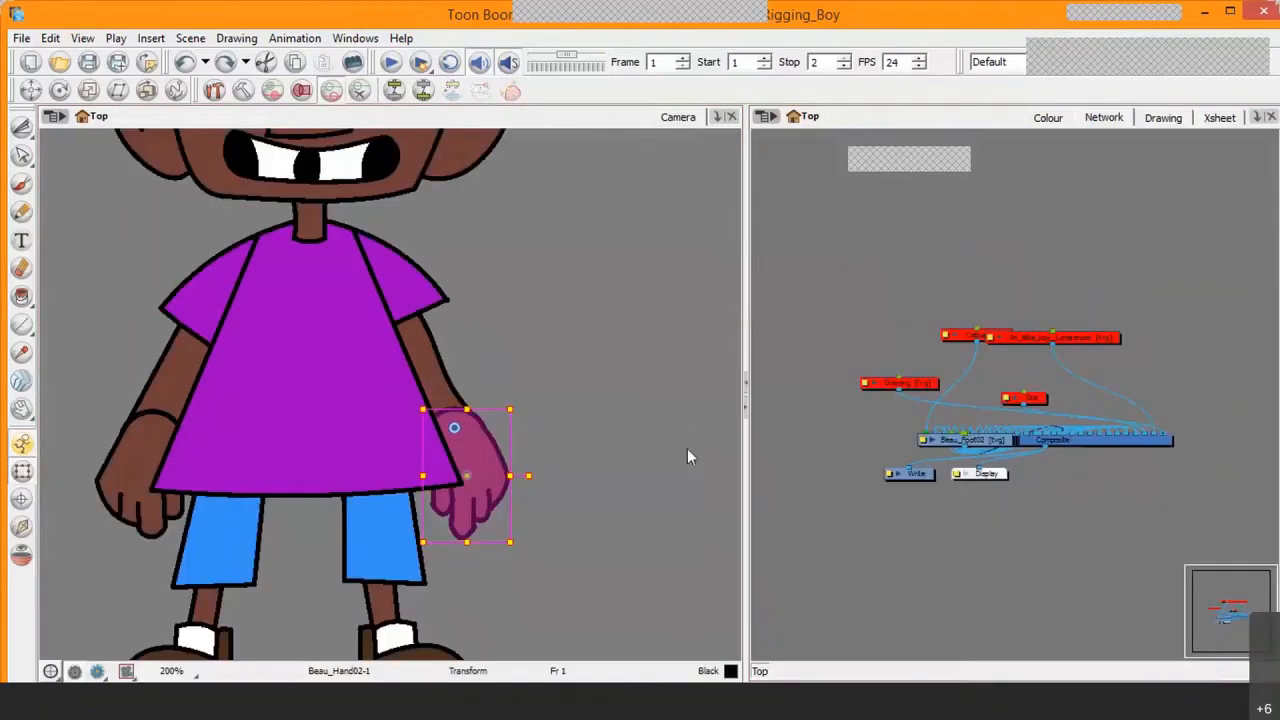
{"action": "left_click_drag", "start_coordinate": [991, 394], "coordinate": [983, 350]}
{"action": "scroll", "coordinate": [984, 352], "scroll_direction": "up", "scroll_amount": 3}
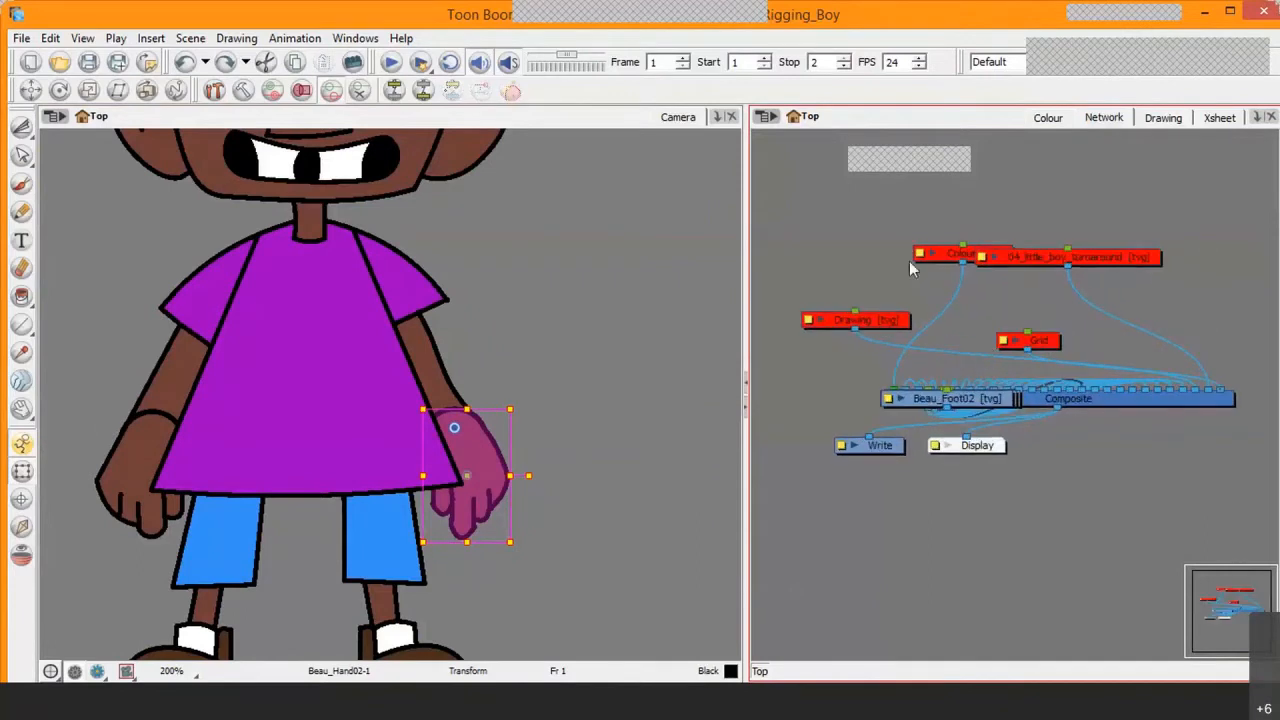
{"action": "left_click_drag", "start_coordinate": [745, 278], "coordinate": [635, 285]}
Step: Pull stacked leg and foot drawing modules, including Beau_Leg01, away from the cluster at the Composite
{"action": "left_click_drag", "start_coordinate": [911, 398], "coordinate": [1040, 311]}
{"action": "left_click_drag", "start_coordinate": [920, 394], "coordinate": [750, 273]}
{"action": "left_click_drag", "start_coordinate": [922, 400], "coordinate": [752, 226]}
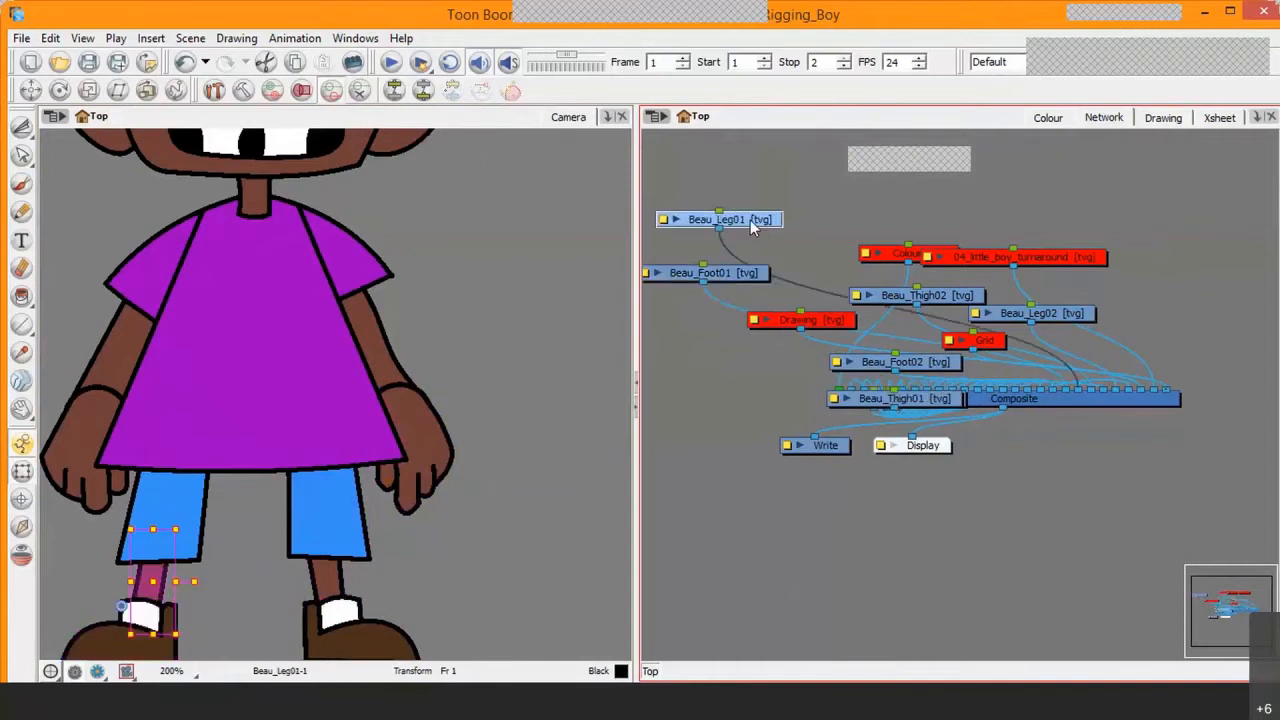
Step: Show the Network View toolbar above the node network
{"action": "scroll", "coordinate": [854, 252], "scroll_direction": "down", "scroll_amount": 2}
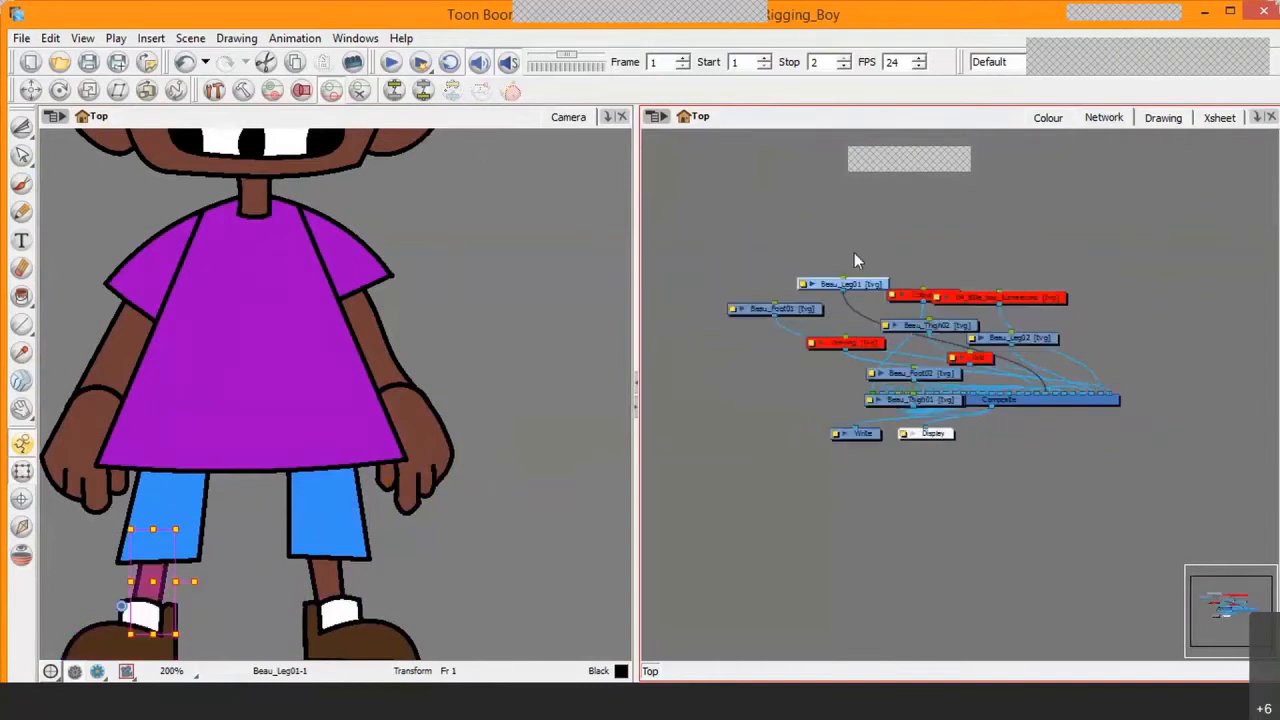
{"action": "right_click", "coordinate": [746, 116]}
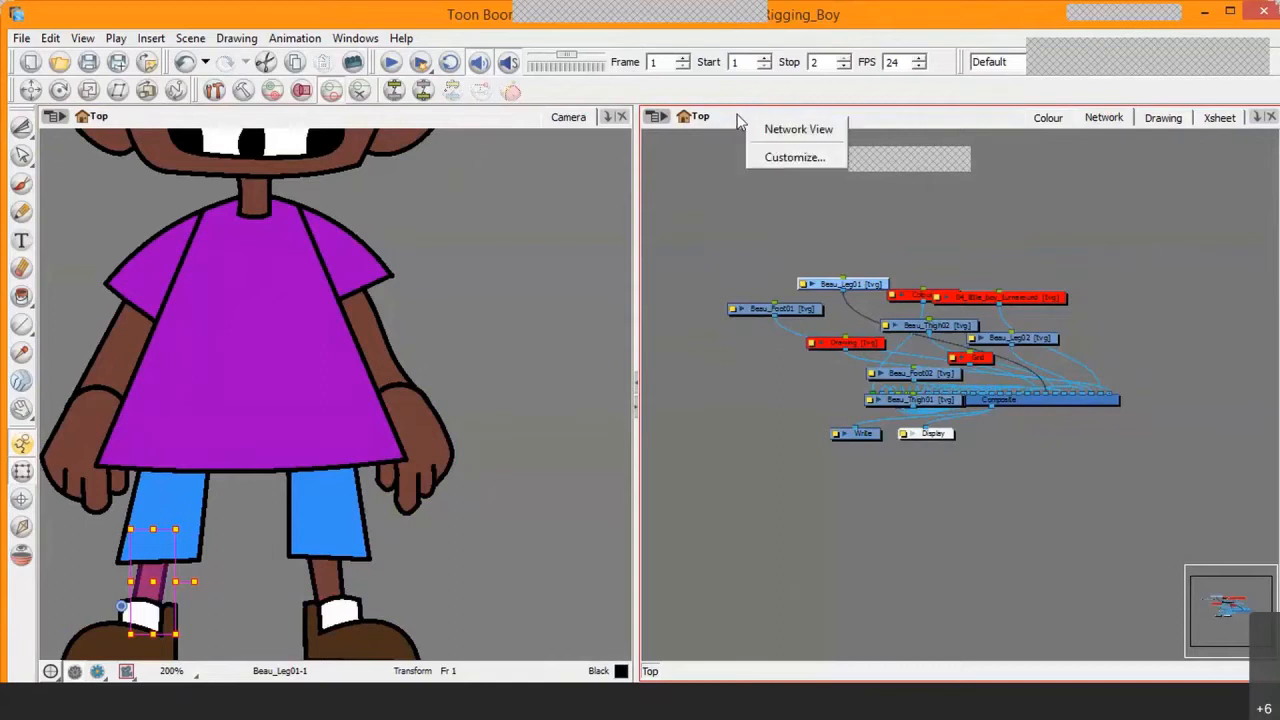
{"action": "left_click", "coordinate": [800, 131]}
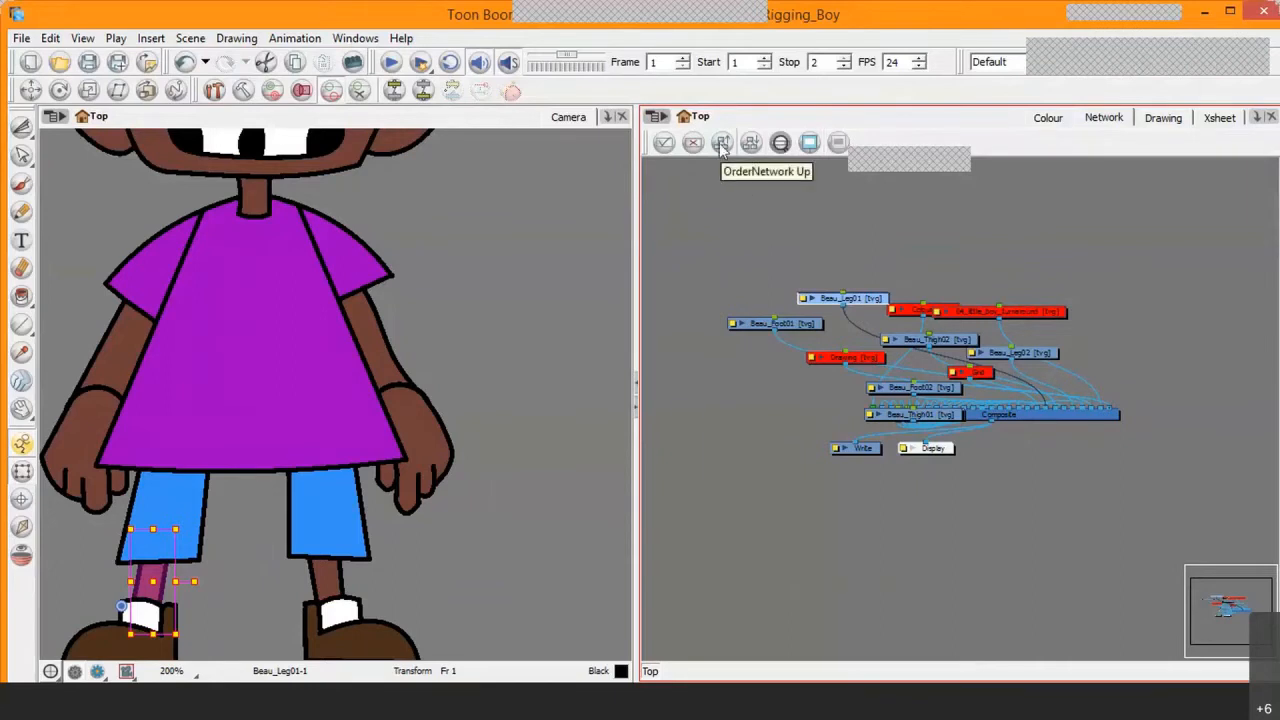
Step: Select all modules in the network and apply Order Network Up with X overlap 25%, layer spacing 60 and vertical spacing 5
{"action": "left_click", "coordinate": [753, 215]}
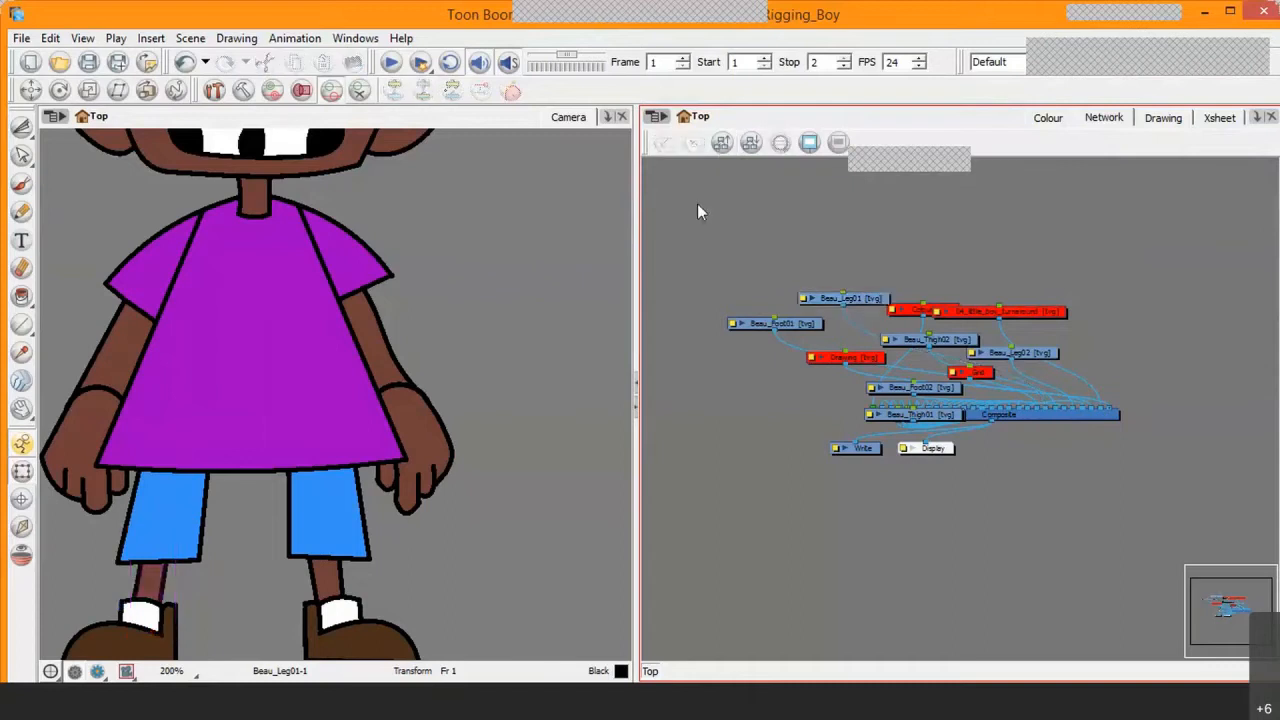
{"action": "left_click_drag", "start_coordinate": [726, 266], "coordinate": [925, 435]}
{"action": "left_click_drag", "start_coordinate": [1052, 442], "coordinate": [1150, 474]}
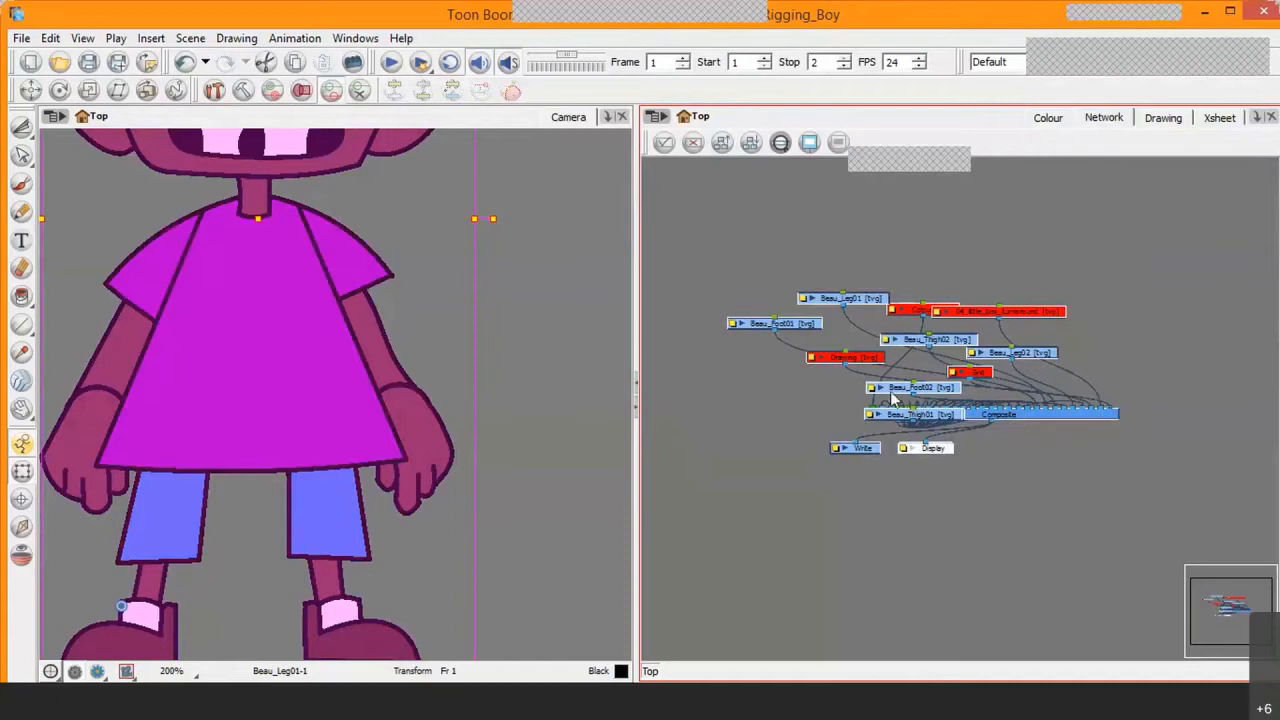
{"action": "left_click", "coordinate": [723, 144]}
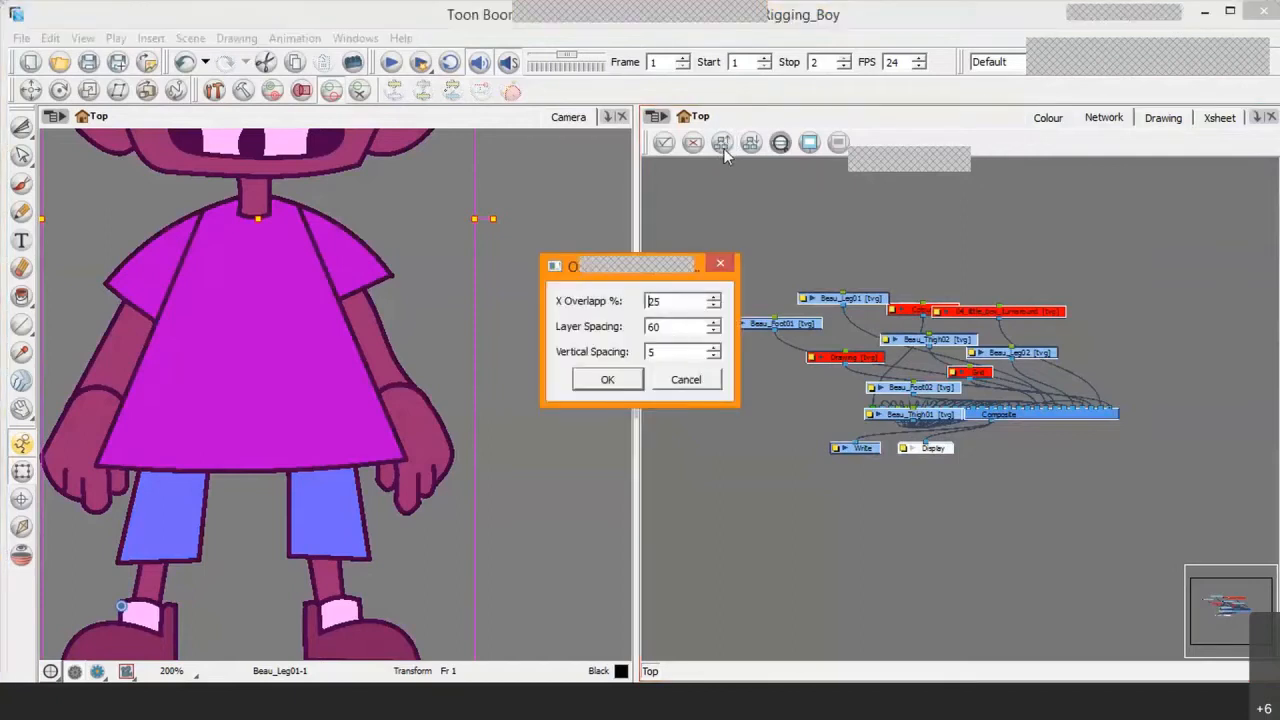
{"action": "left_click", "coordinate": [655, 303]}
{"action": "left_click", "coordinate": [607, 380]}
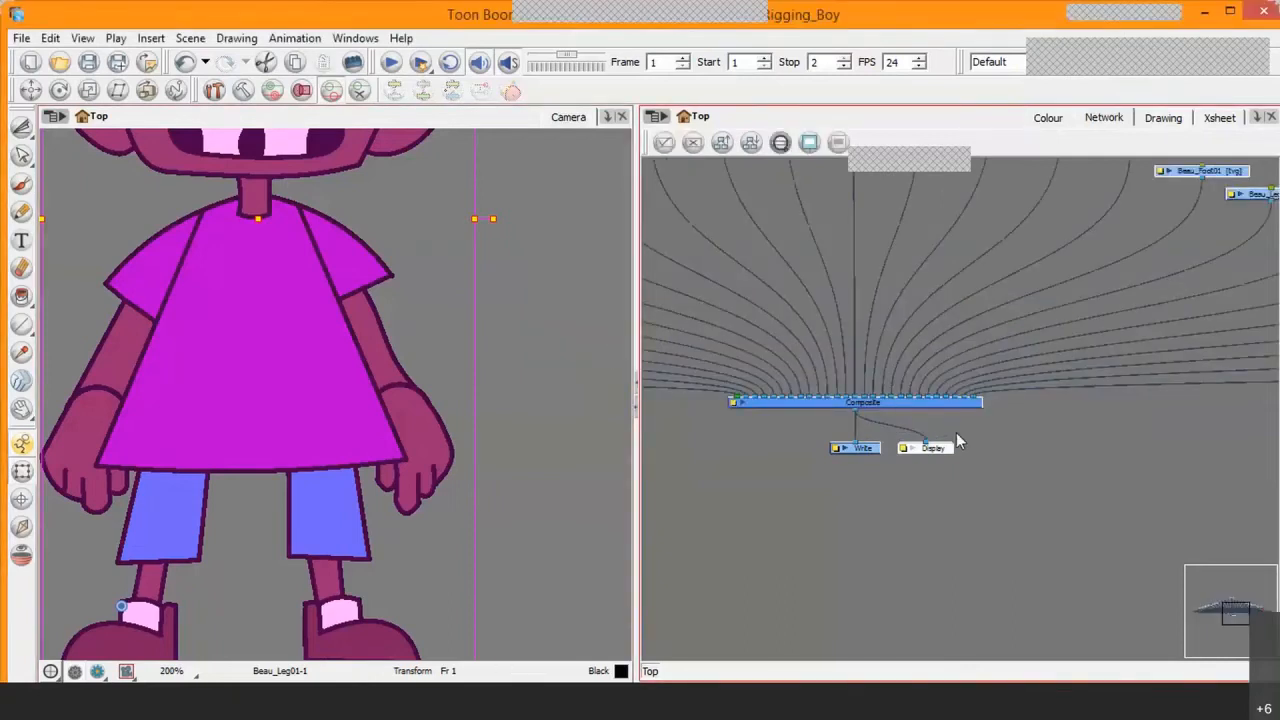
Step: Examine the reordered network of drawing modules fanned out above the Composite
{"action": "scroll", "coordinate": [999, 398], "scroll_direction": "down", "scroll_amount": 6}
{"action": "scroll", "coordinate": [889, 380], "scroll_direction": "down", "scroll_amount": 2}
{"action": "scroll", "coordinate": [870, 395], "scroll_direction": "up", "scroll_amount": 4}
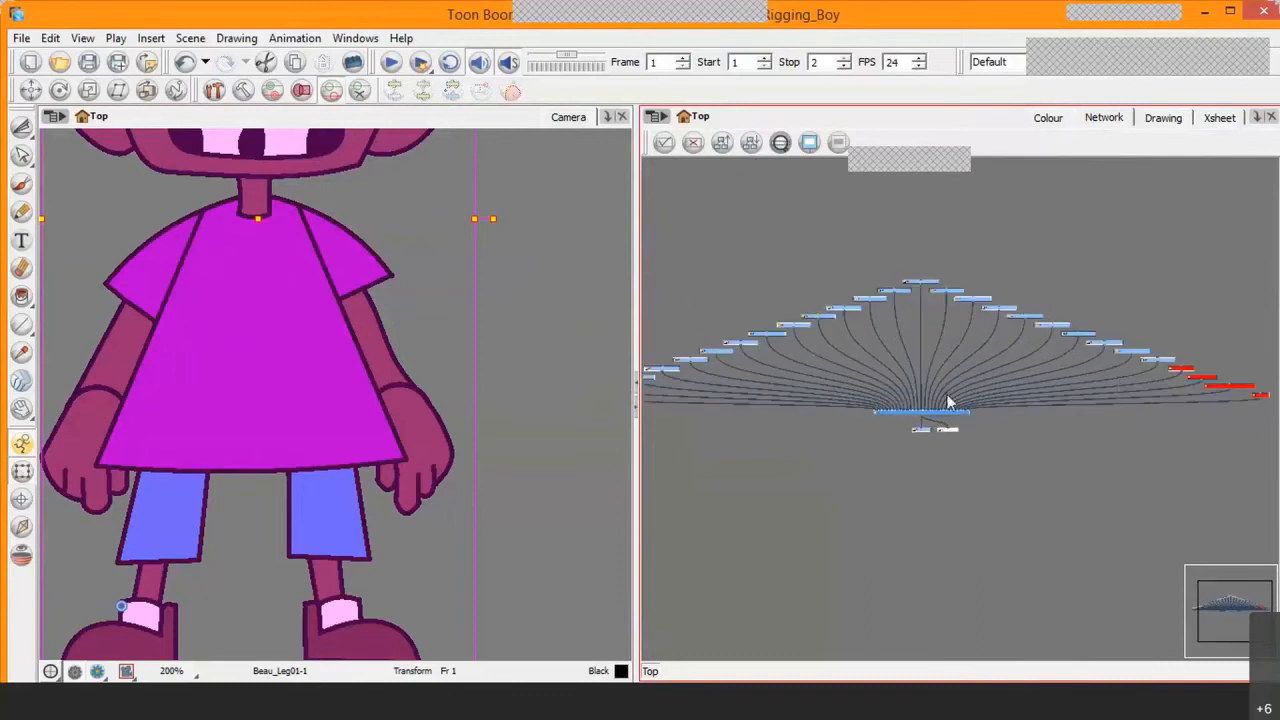
{"action": "scroll", "coordinate": [955, 418], "scroll_direction": "up", "scroll_amount": 3}
{"action": "scroll", "coordinate": [955, 418], "scroll_direction": "up", "scroll_amount": 2}
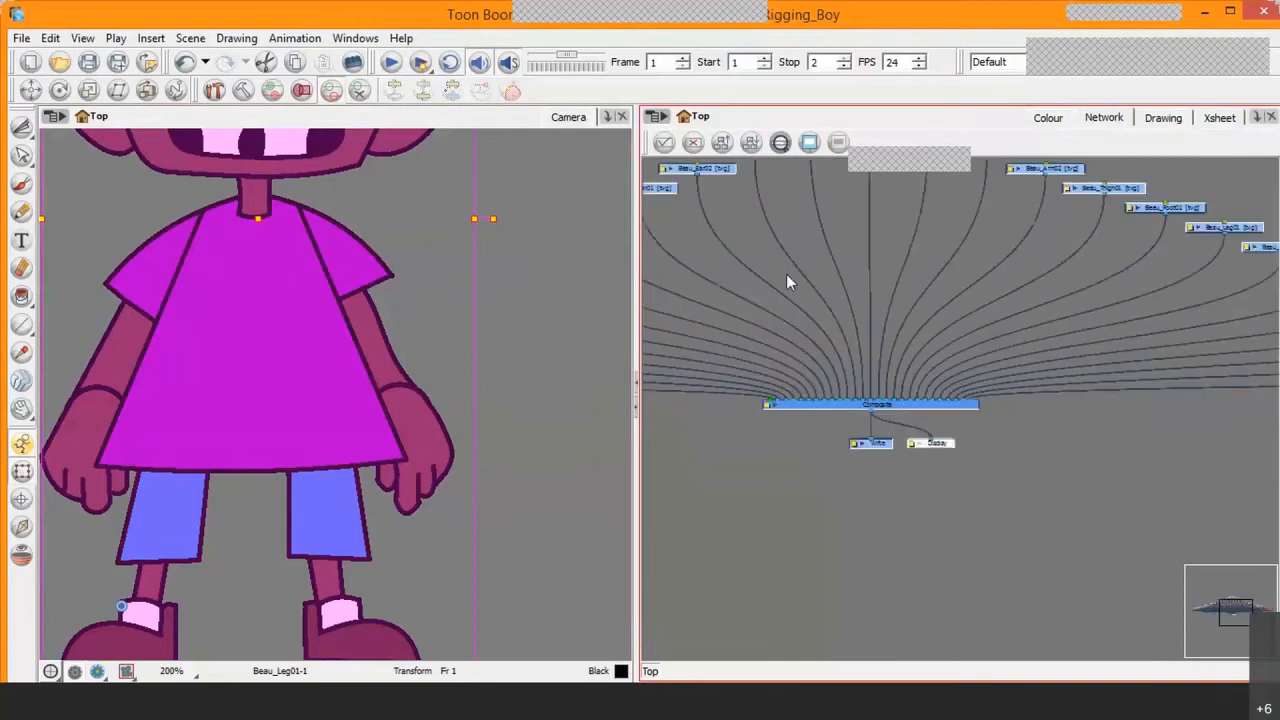
{"action": "scroll", "coordinate": [887, 336], "scroll_direction": "up", "scroll_amount": 1}
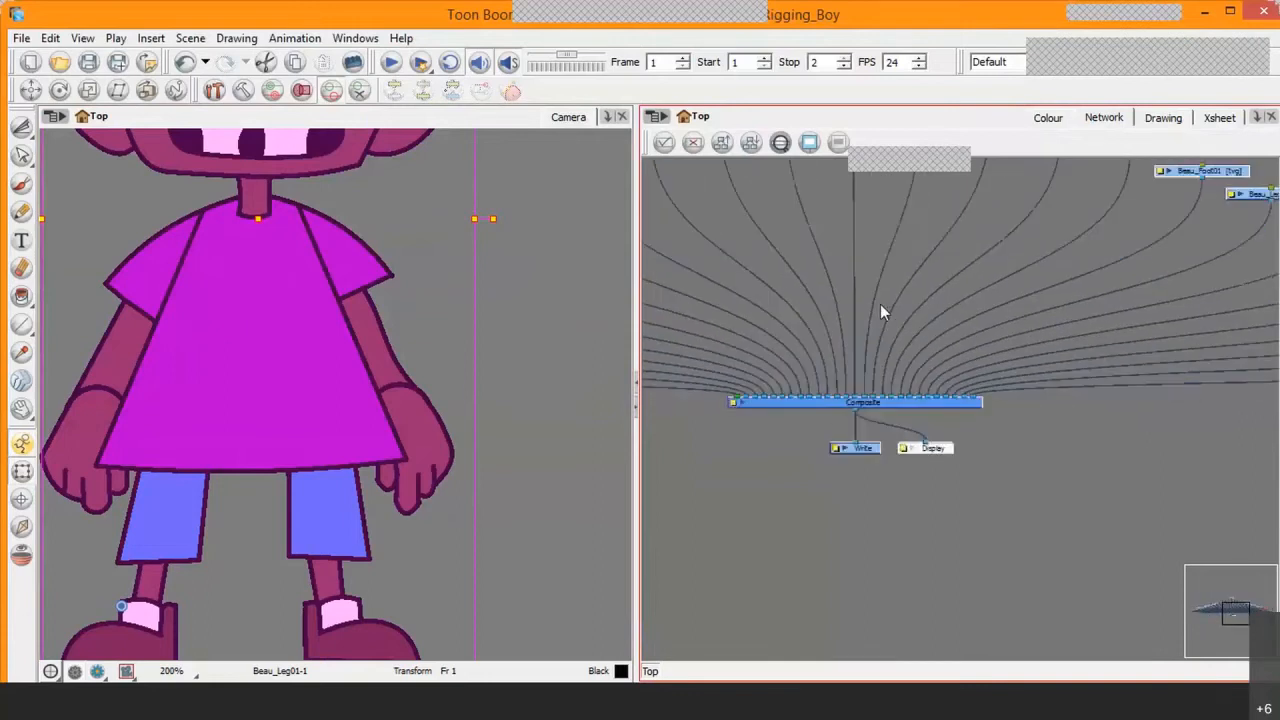
{"action": "left_click_drag", "start_coordinate": [898, 286], "coordinate": [1022, 339]}
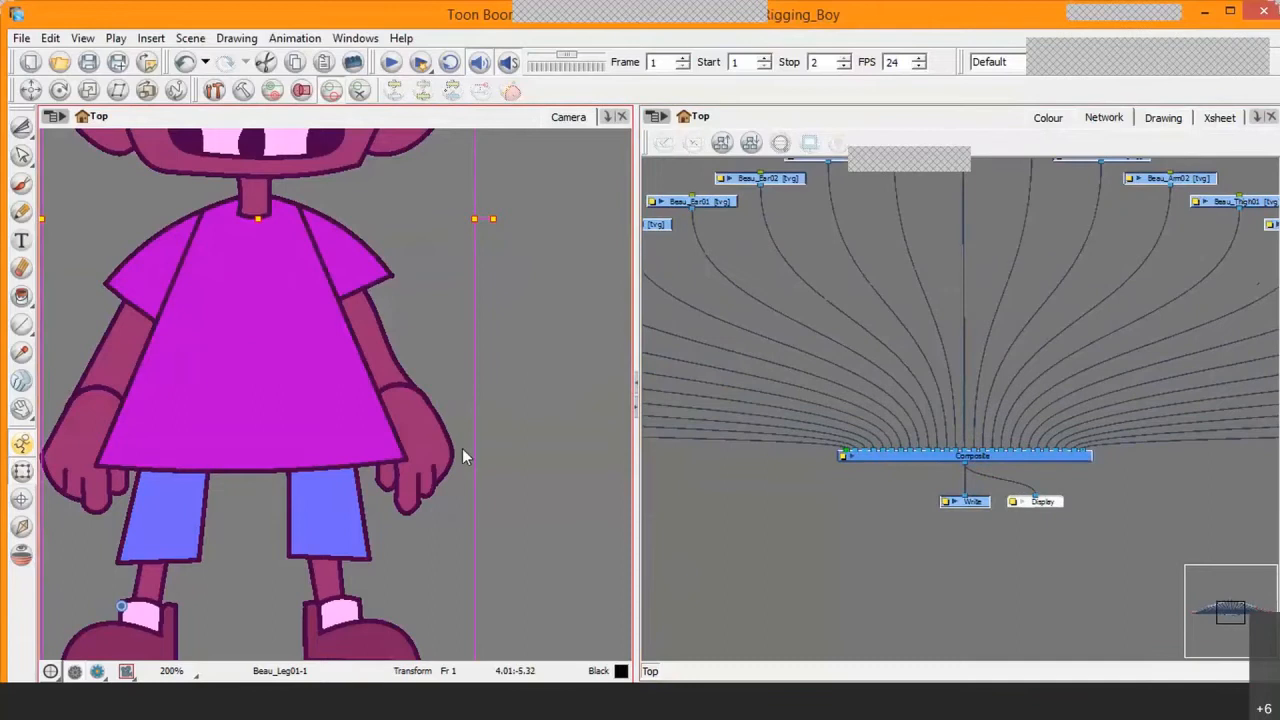
Step: Clear the selection, then select the character's hand, arm and torso in turn to locate their matching modules in the network
{"action": "left_click_drag", "start_coordinate": [300, 437], "coordinate": [297, 434]}
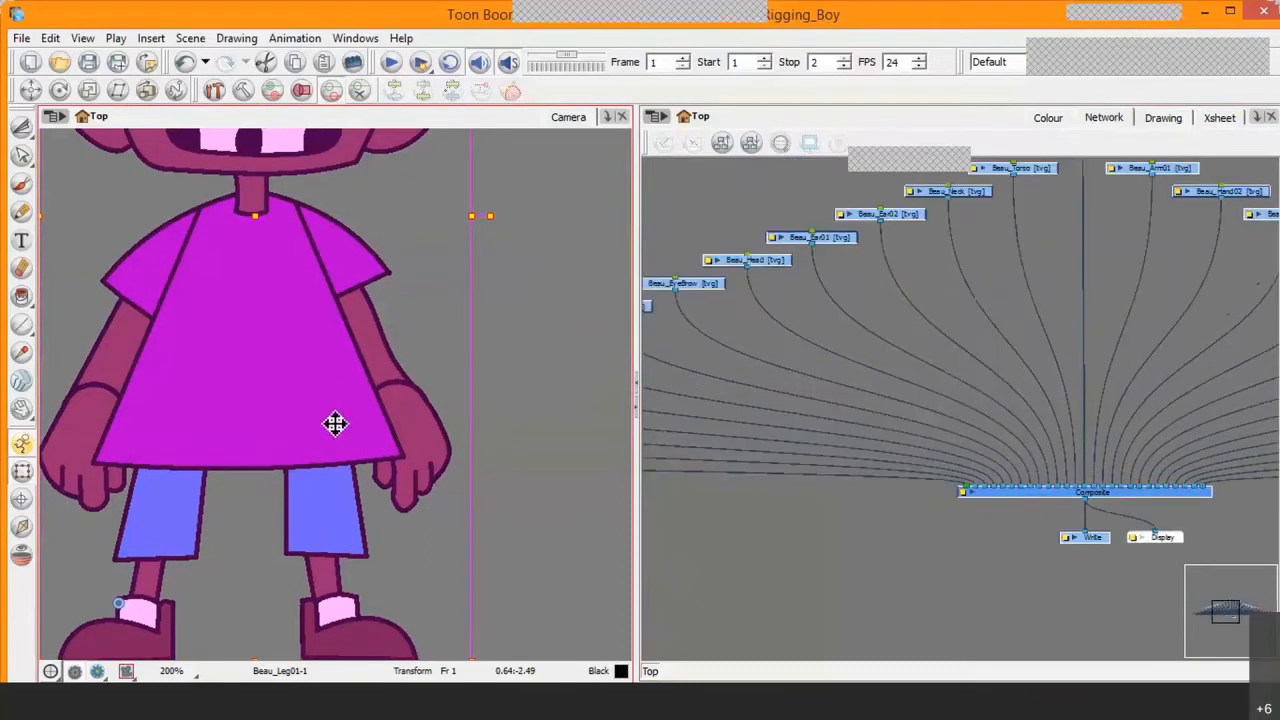
{"action": "left_click", "coordinate": [536, 285]}
{"action": "left_click", "coordinate": [414, 434]}
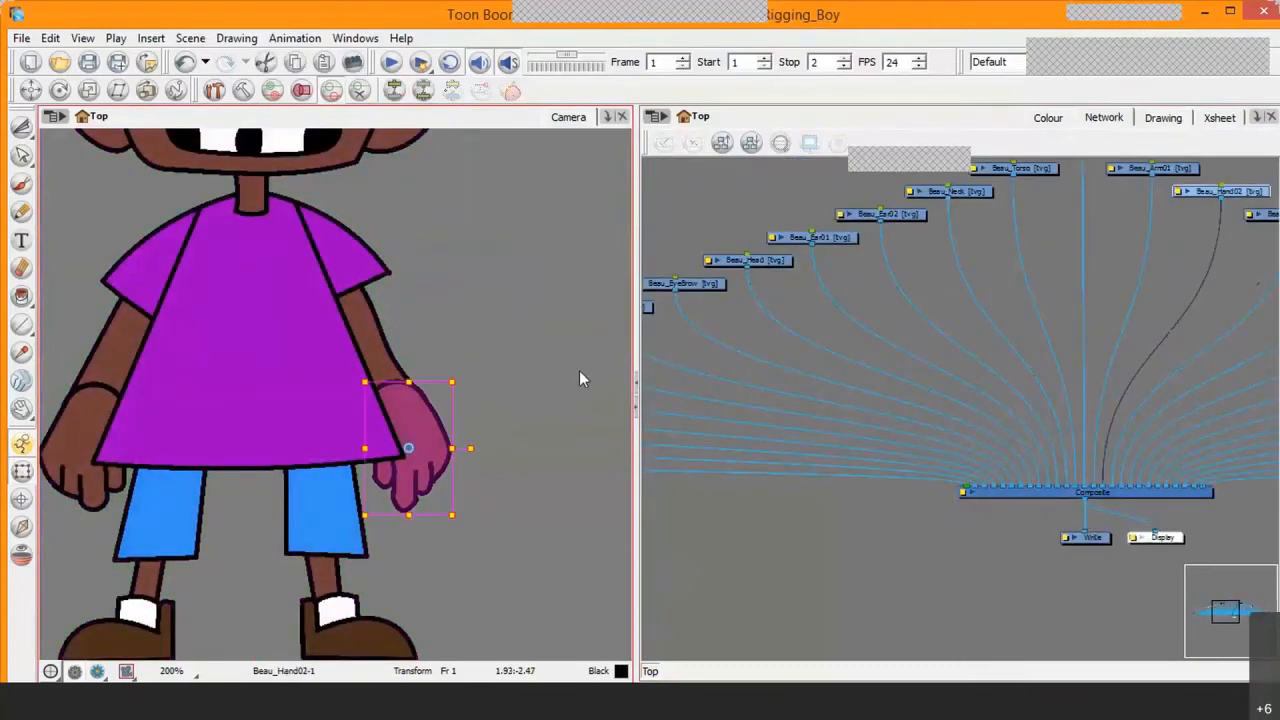
{"action": "left_click", "coordinate": [380, 349]}
{"action": "left_click_drag", "start_coordinate": [1086, 349], "coordinate": [937, 371]}
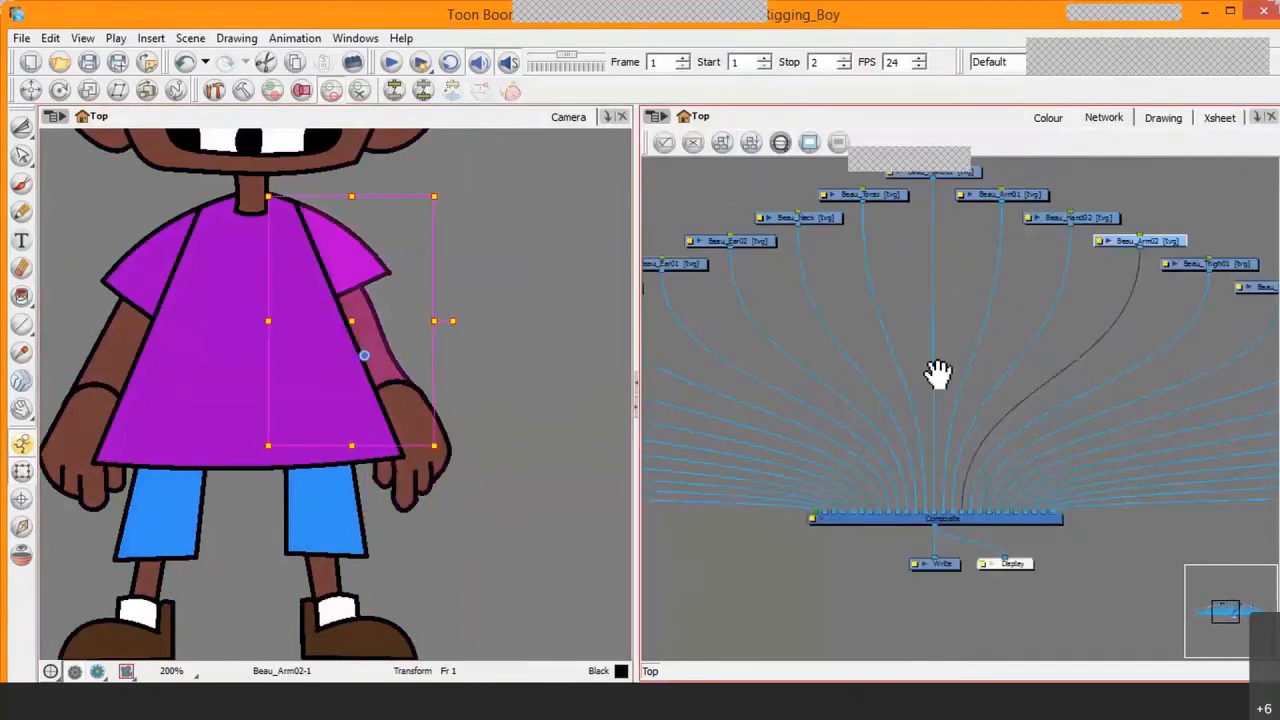
{"action": "left_click", "coordinate": [432, 478]}
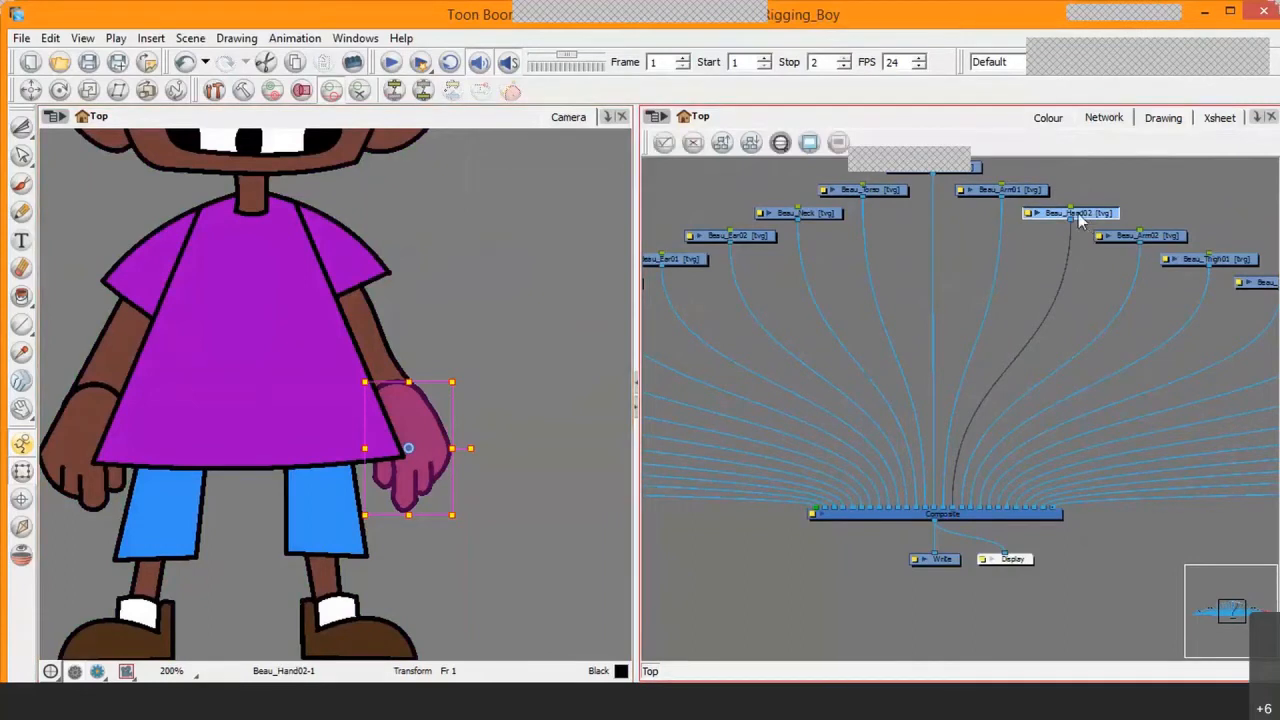
{"action": "left_click", "coordinate": [366, 352]}
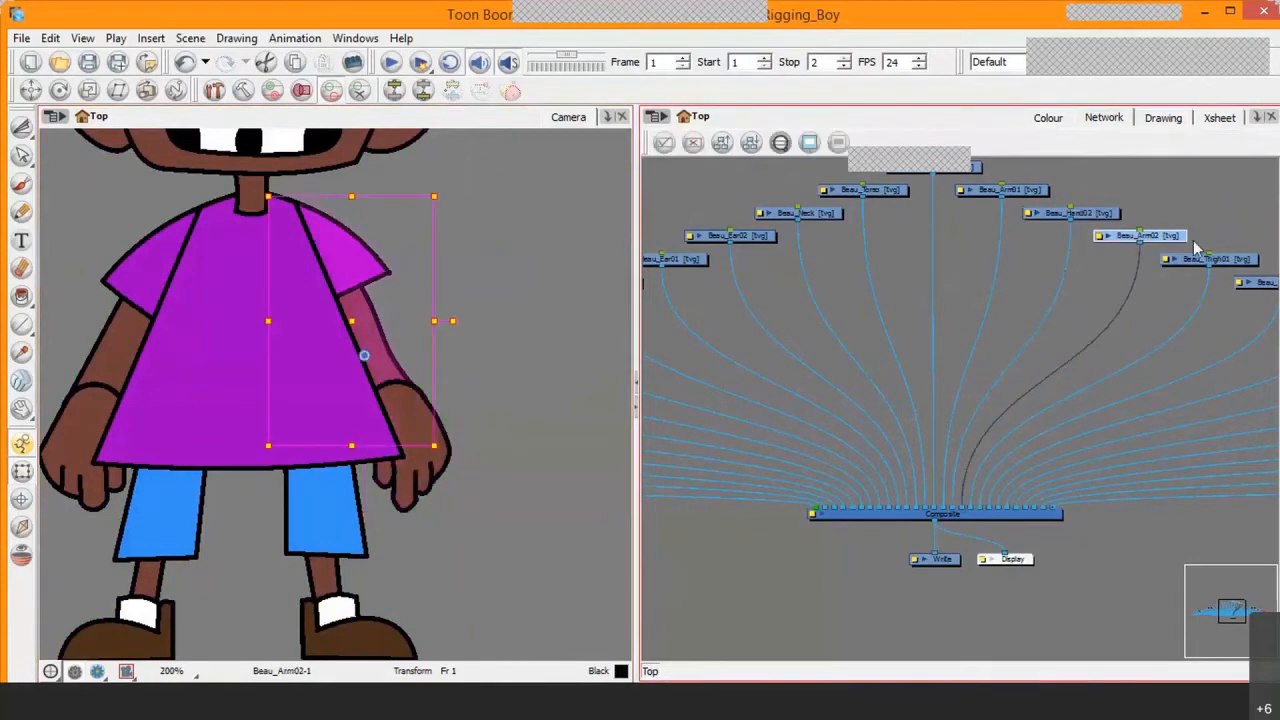
{"action": "left_click", "coordinate": [230, 418]}
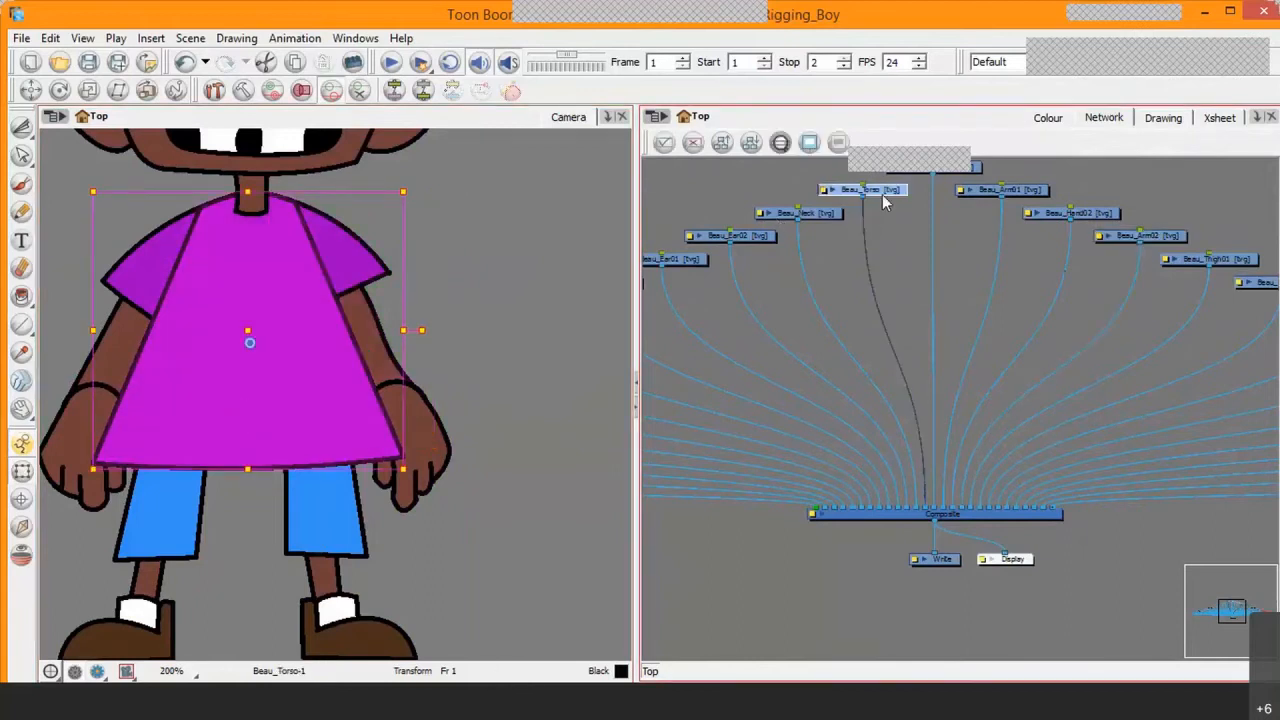
Step: Expand the Beau_Torso module to view its drawing thumbnail, and collapse it again
{"action": "left_click_drag", "start_coordinate": [885, 258], "coordinate": [905, 402]}
{"action": "scroll", "coordinate": [889, 380], "scroll_direction": "up", "scroll_amount": 2}
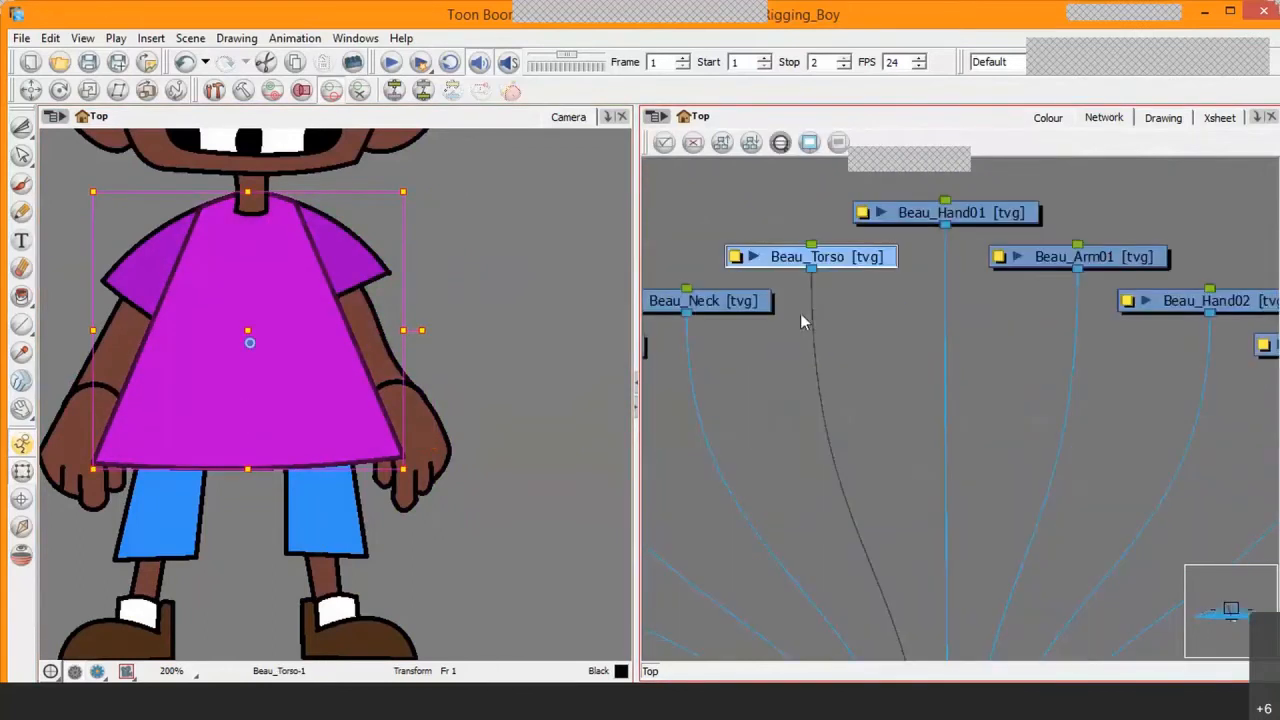
{"action": "left_click", "coordinate": [755, 256]}
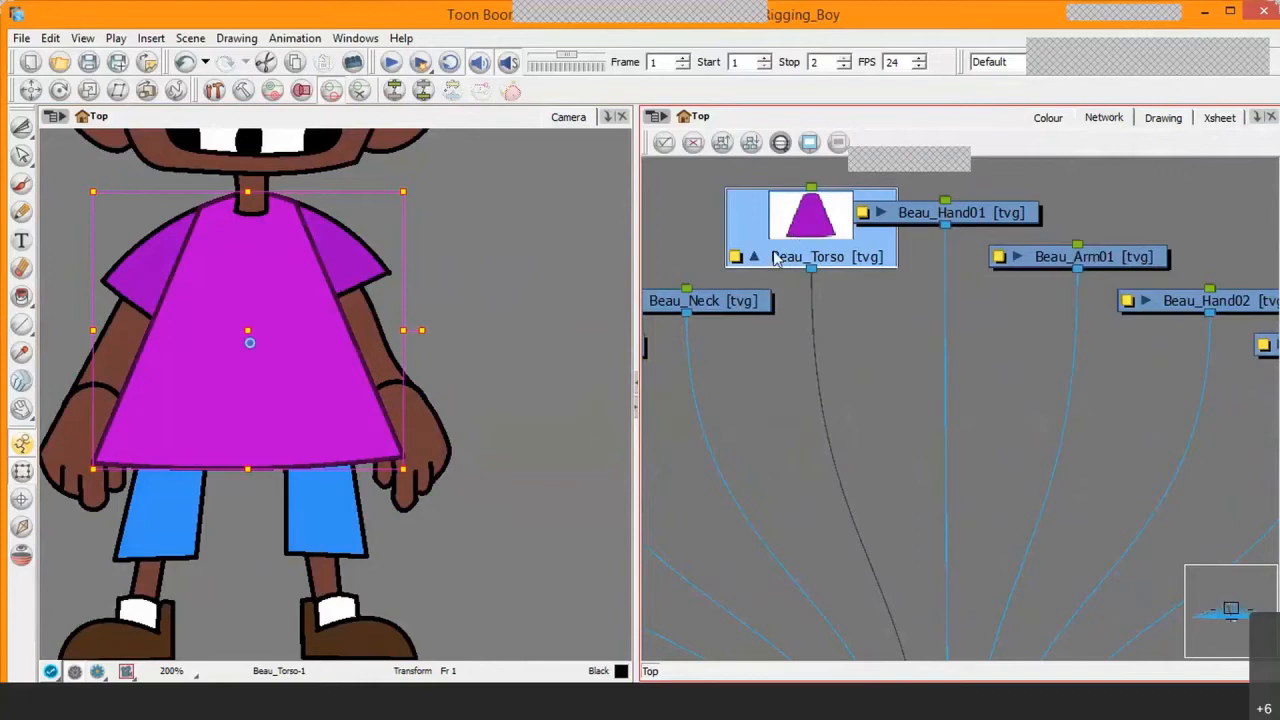
{"action": "left_click", "coordinate": [756, 257]}
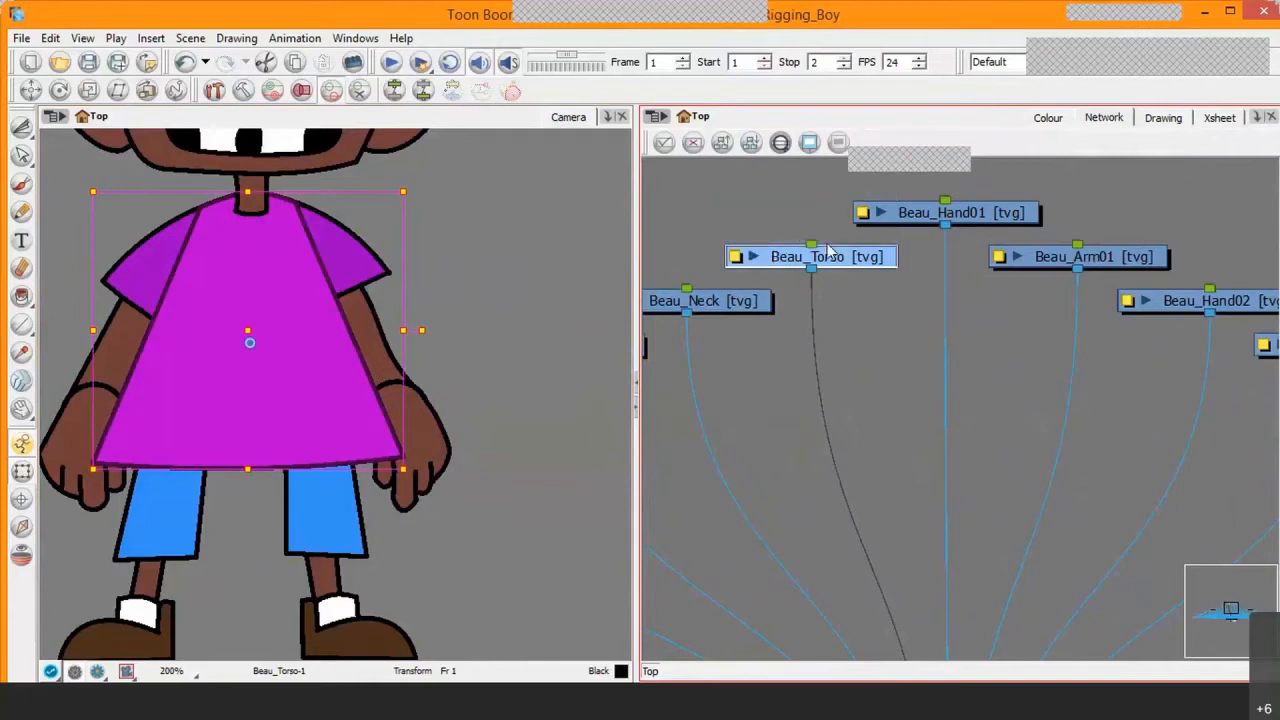
Step: Expand the Beau_Hand01 module to view its drawing thumbnail, and collapse it again
{"action": "left_click", "coordinate": [881, 212]}
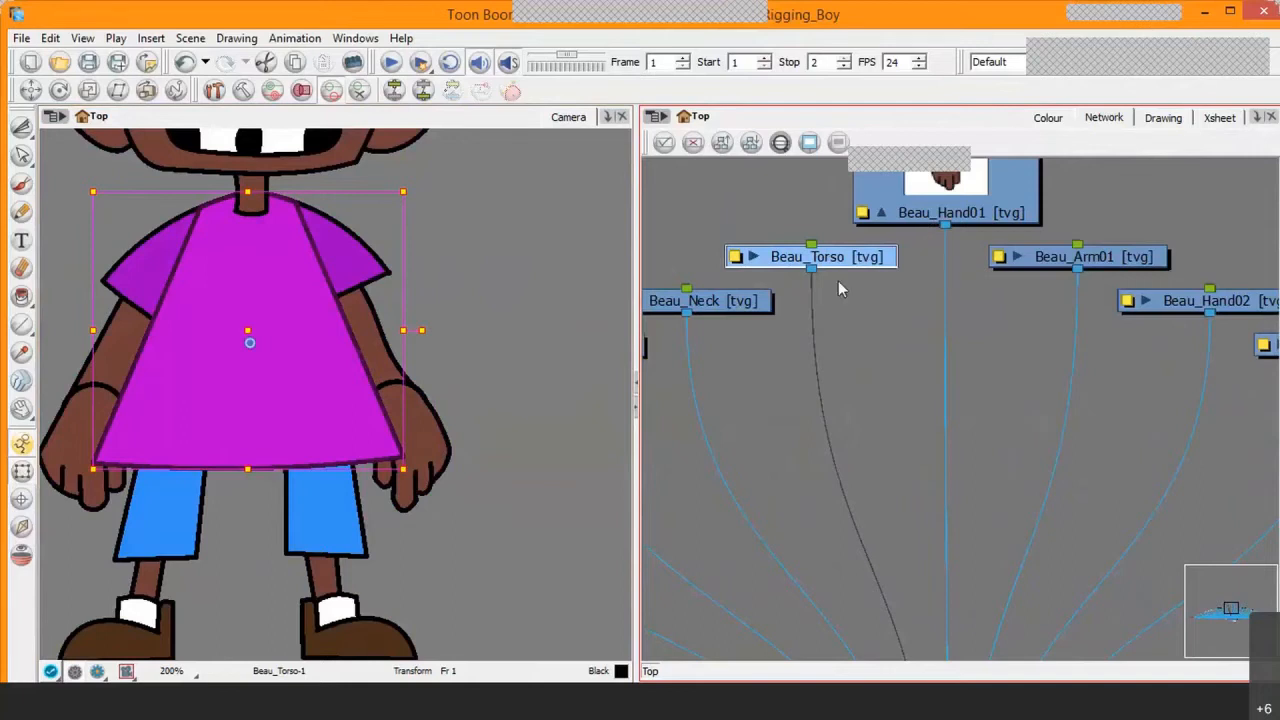
{"action": "left_click", "coordinate": [882, 212]}
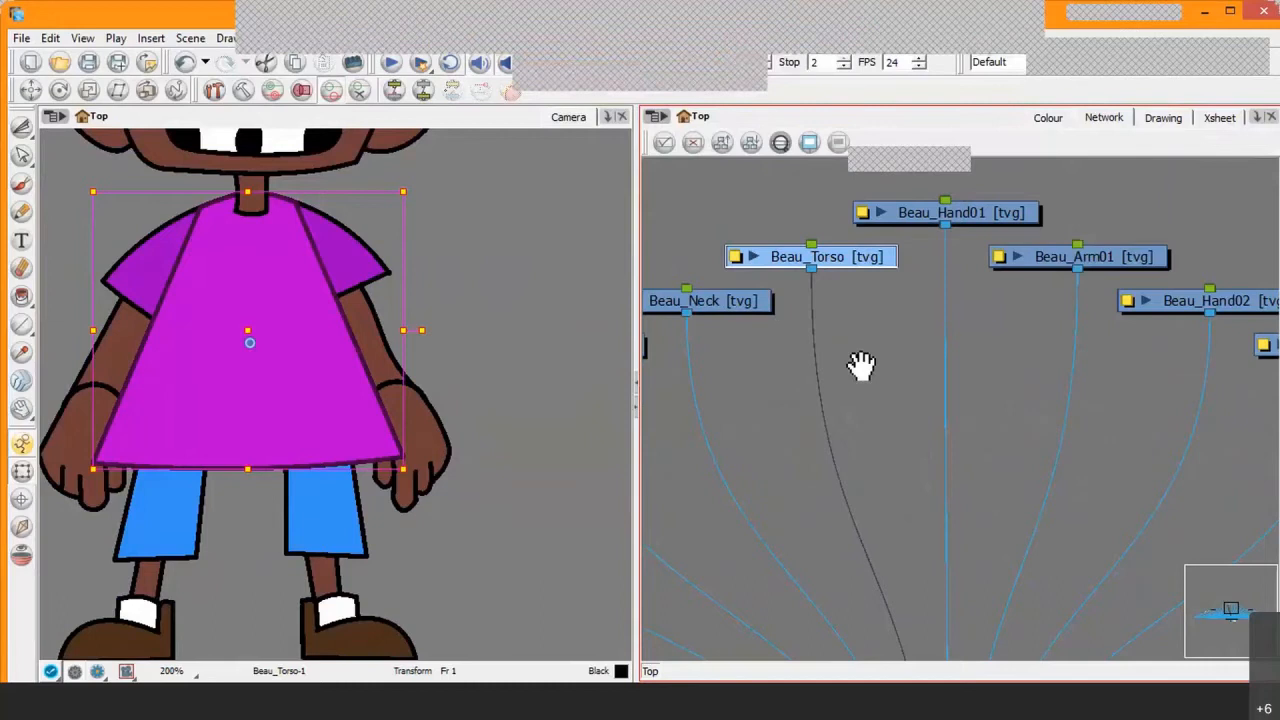
Step: Examine the red modules at the far end of the network fan, following Beau_Leg02
{"action": "left_click_drag", "start_coordinate": [860, 363], "coordinate": [1040, 309]}
{"action": "scroll", "coordinate": [981, 260], "scroll_direction": "down", "scroll_amount": 5}
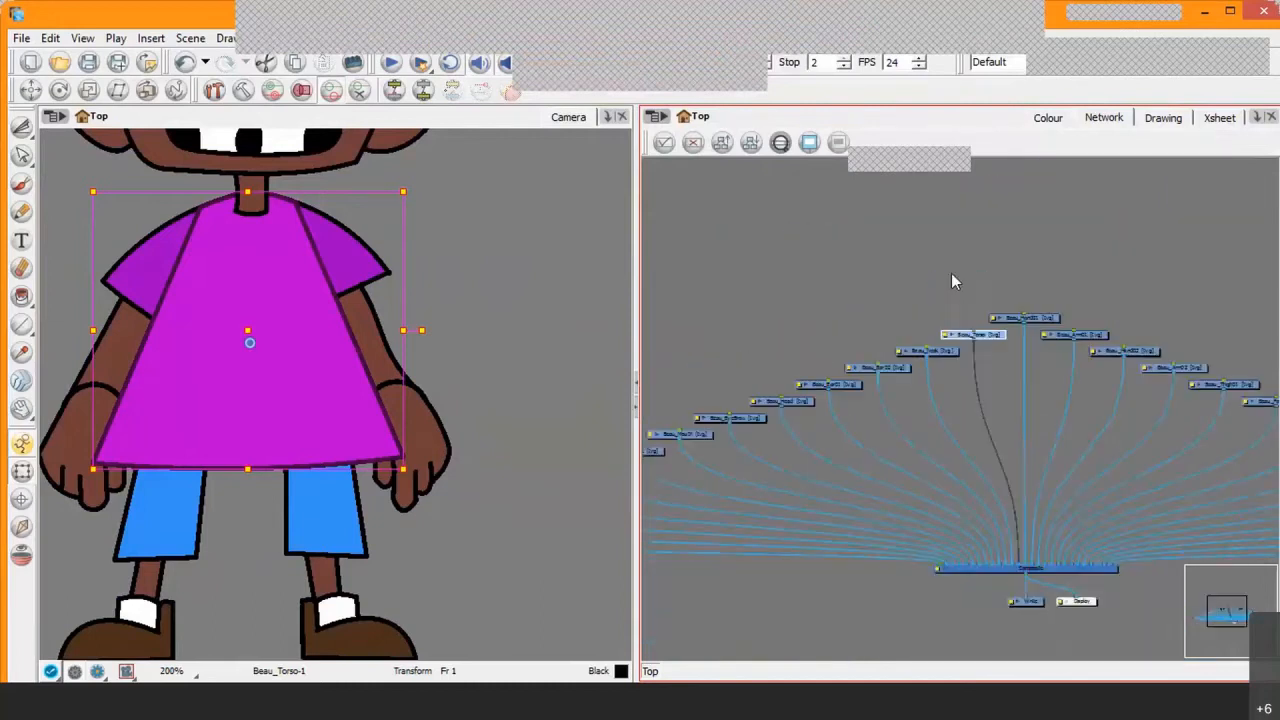
{"action": "left_click_drag", "start_coordinate": [1145, 387], "coordinate": [983, 334]}
{"action": "left_click_drag", "start_coordinate": [1062, 361], "coordinate": [1050, 363]}
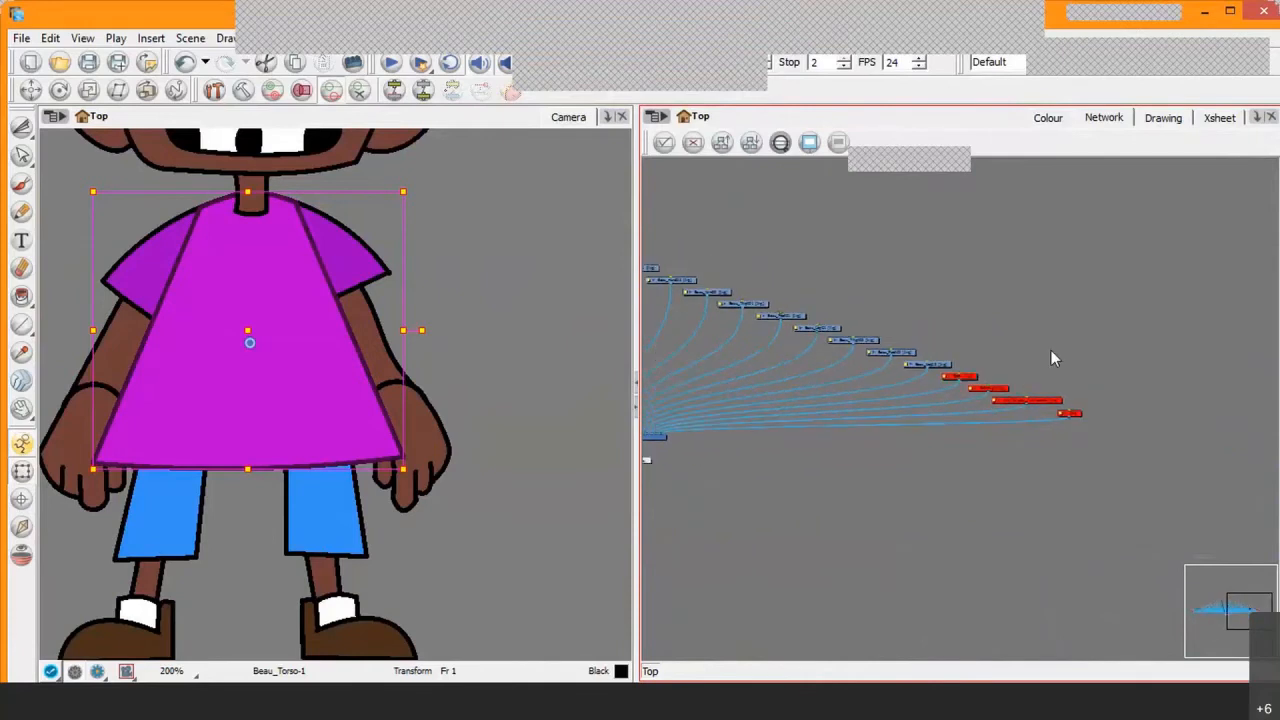
{"action": "scroll", "coordinate": [1017, 409], "scroll_direction": "up", "scroll_amount": 4}
{"action": "scroll", "coordinate": [1017, 389], "scroll_direction": "up", "scroll_amount": 2}
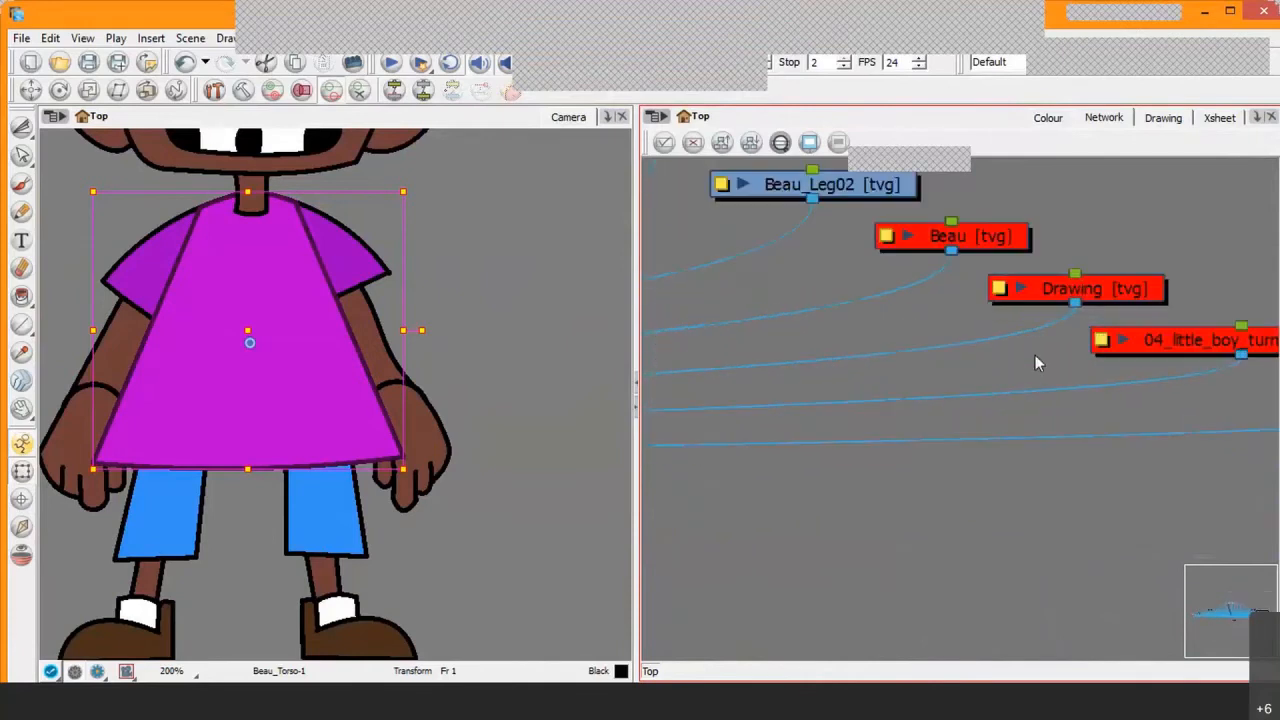
{"action": "left_click_drag", "start_coordinate": [1008, 337], "coordinate": [979, 382]}
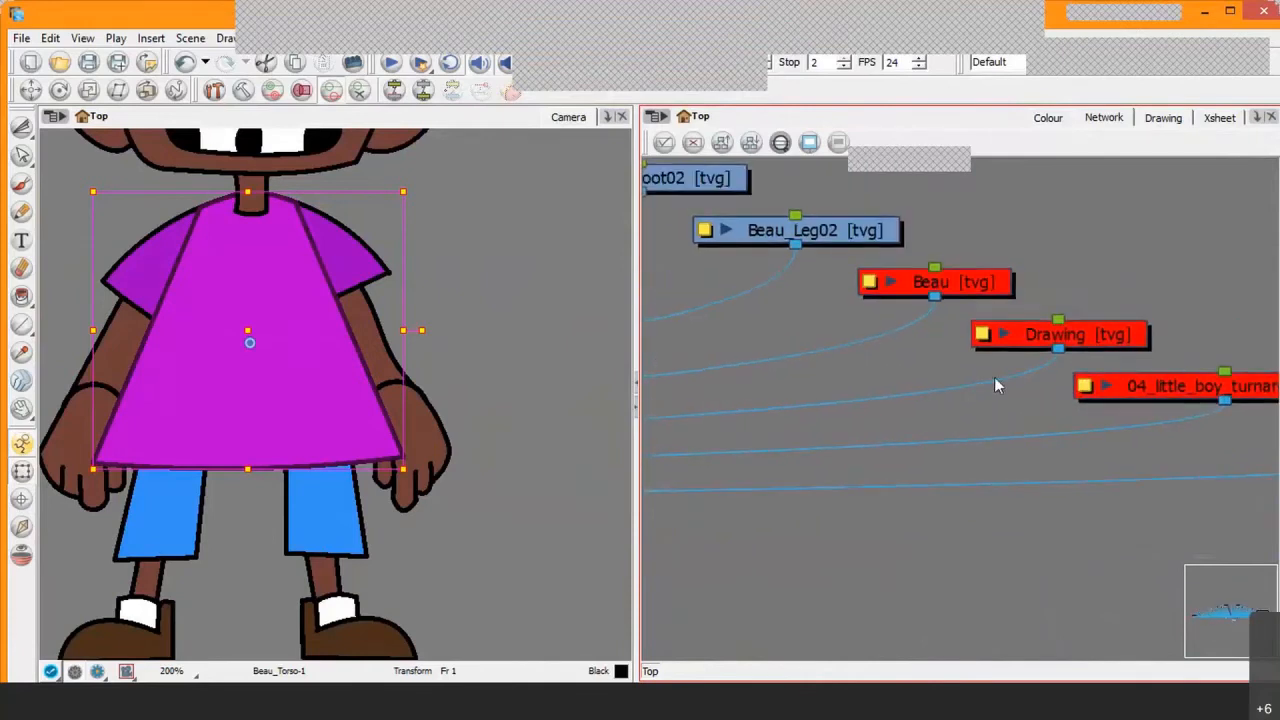
{"action": "scroll", "coordinate": [994, 377], "scroll_direction": "up", "scroll_amount": 2}
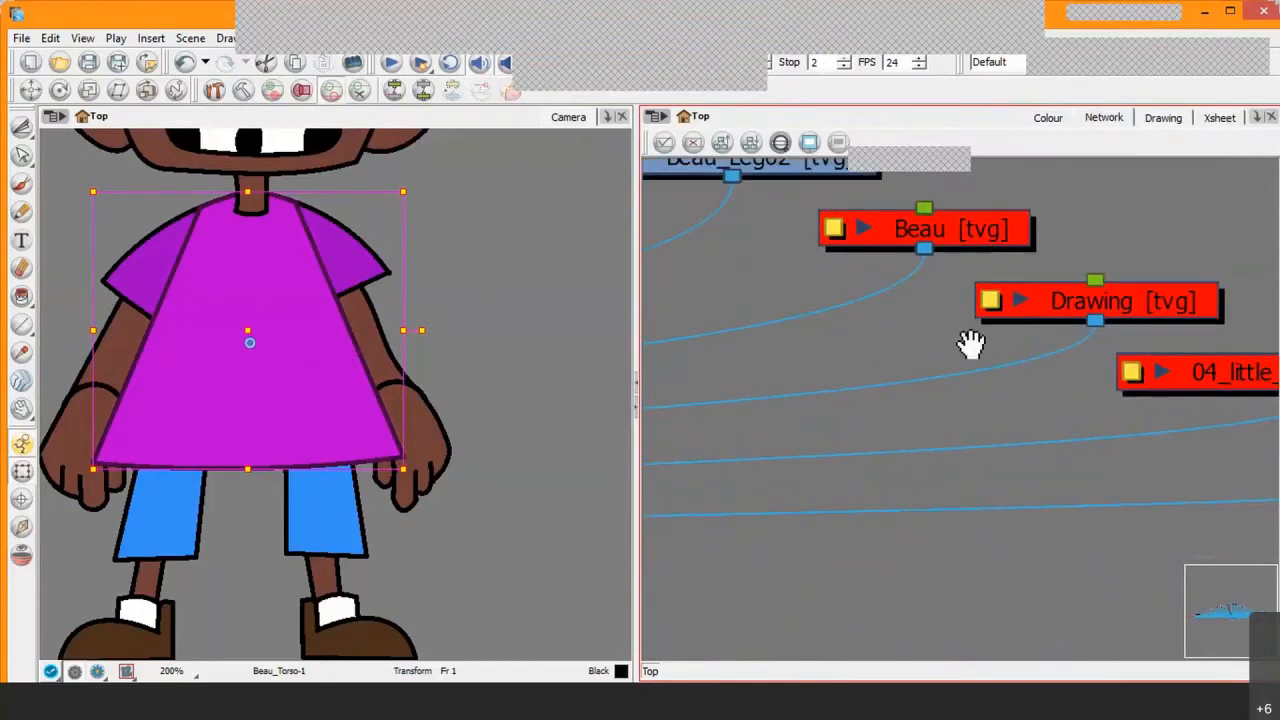
{"action": "left_click_drag", "start_coordinate": [966, 343], "coordinate": [947, 380]}
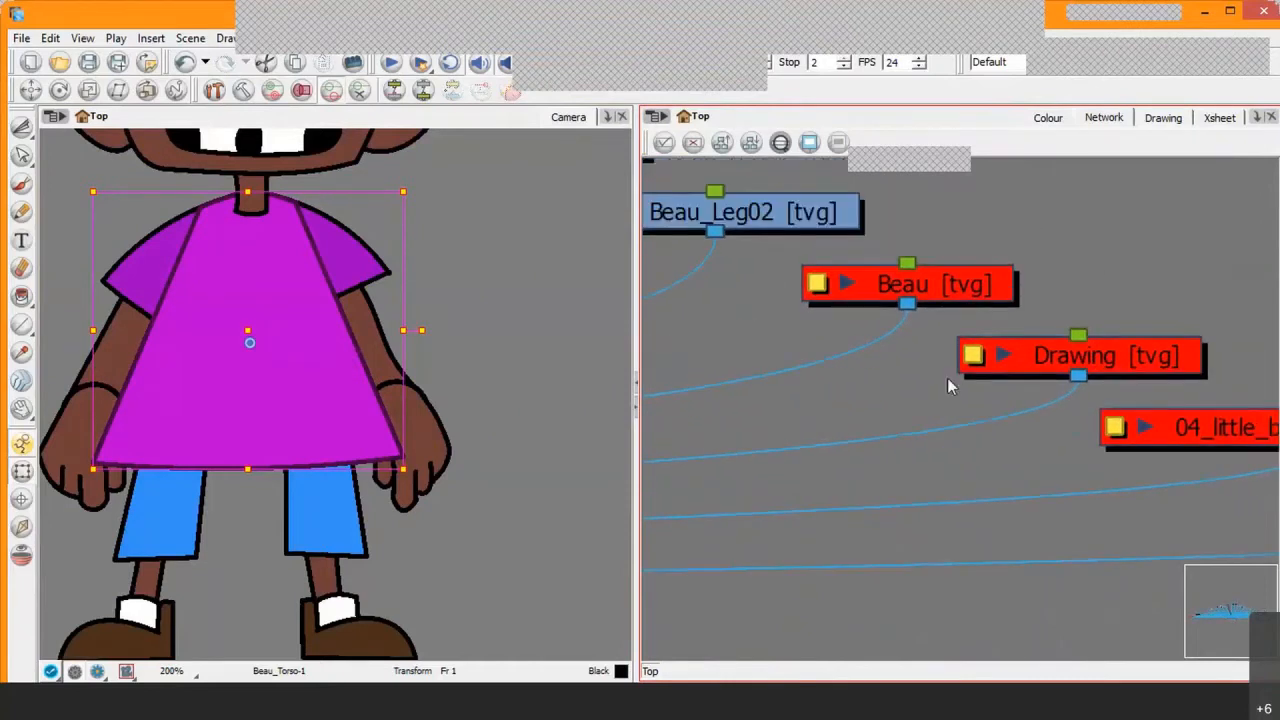
Step: Select the Drawing module and examine its neighbours Beau, 04_little_boy_turnaround and Grid in the network
{"action": "left_click", "coordinate": [978, 290]}
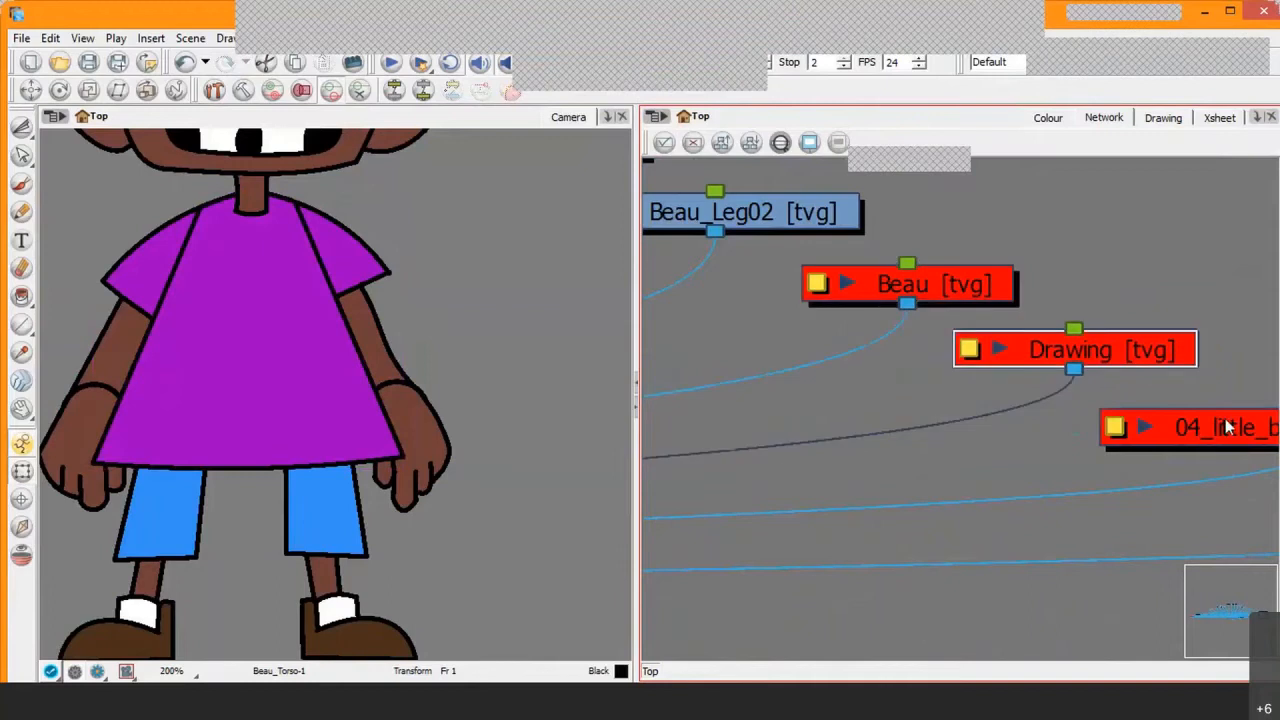
{"action": "left_click_drag", "start_coordinate": [1229, 423], "coordinate": [1070, 360]}
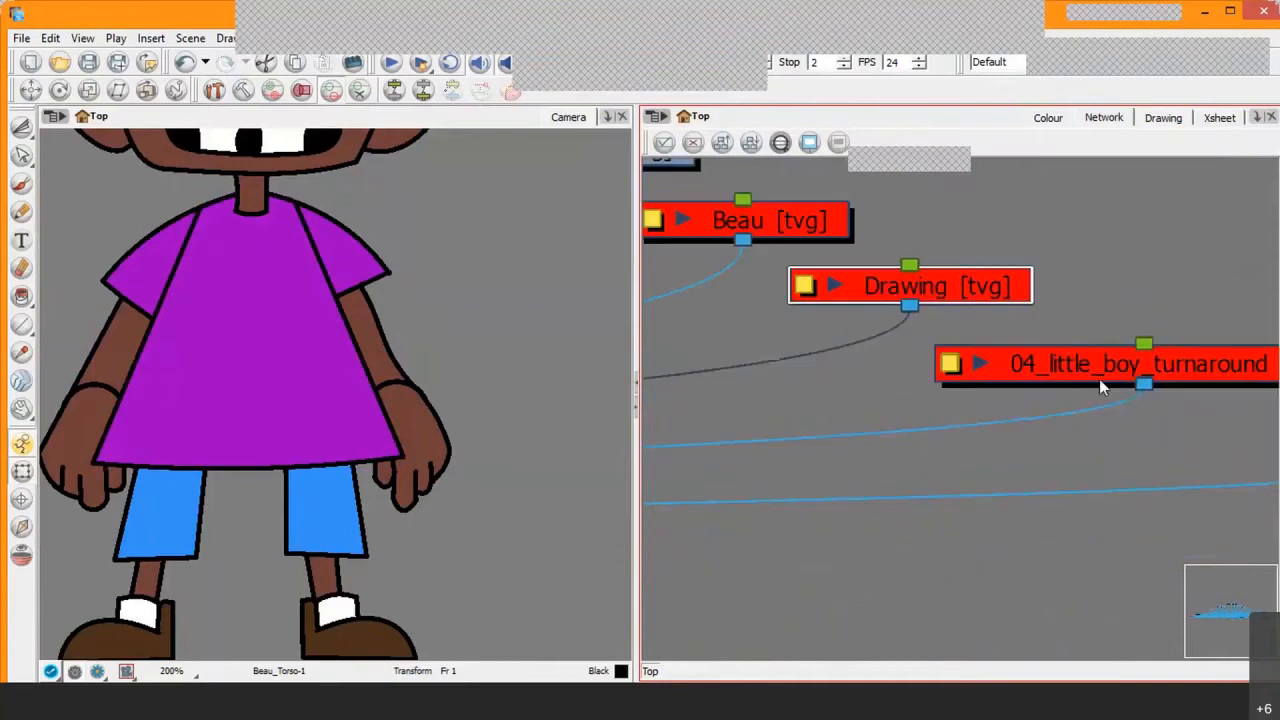
{"action": "scroll", "coordinate": [1099, 381], "scroll_direction": "down", "scroll_amount": 5}
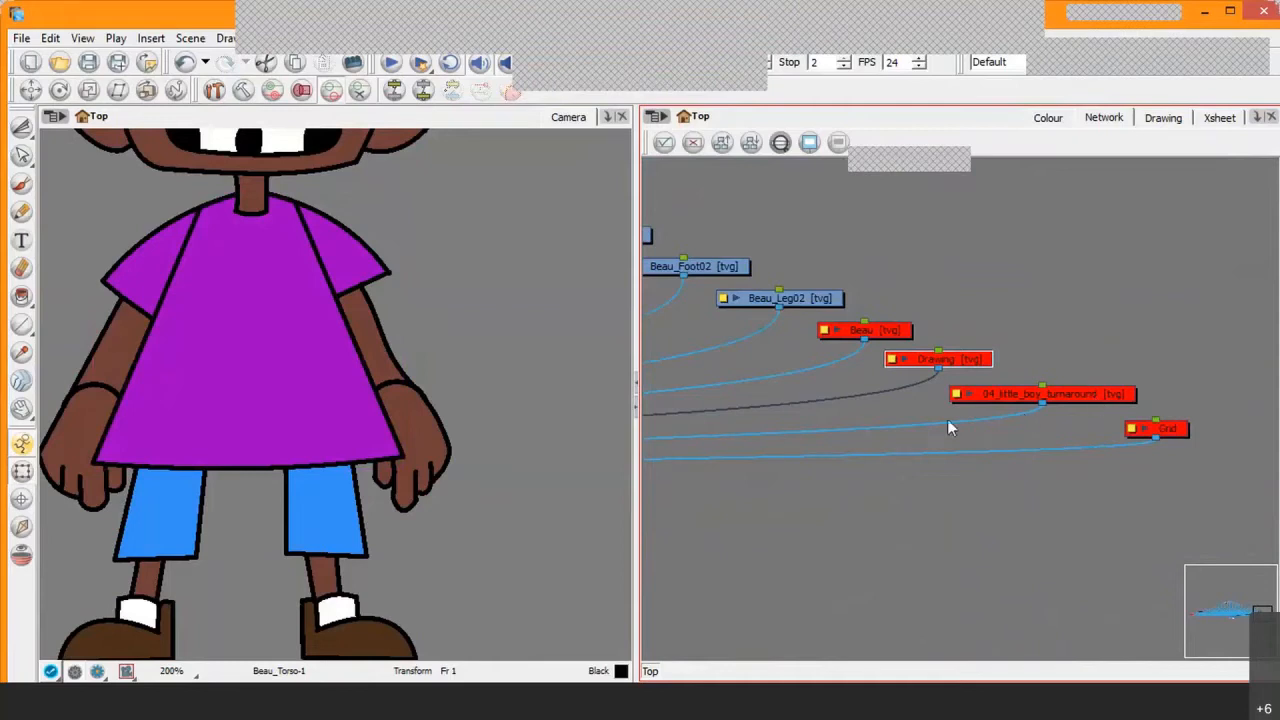
{"action": "left_click_drag", "start_coordinate": [964, 416], "coordinate": [1106, 379]}
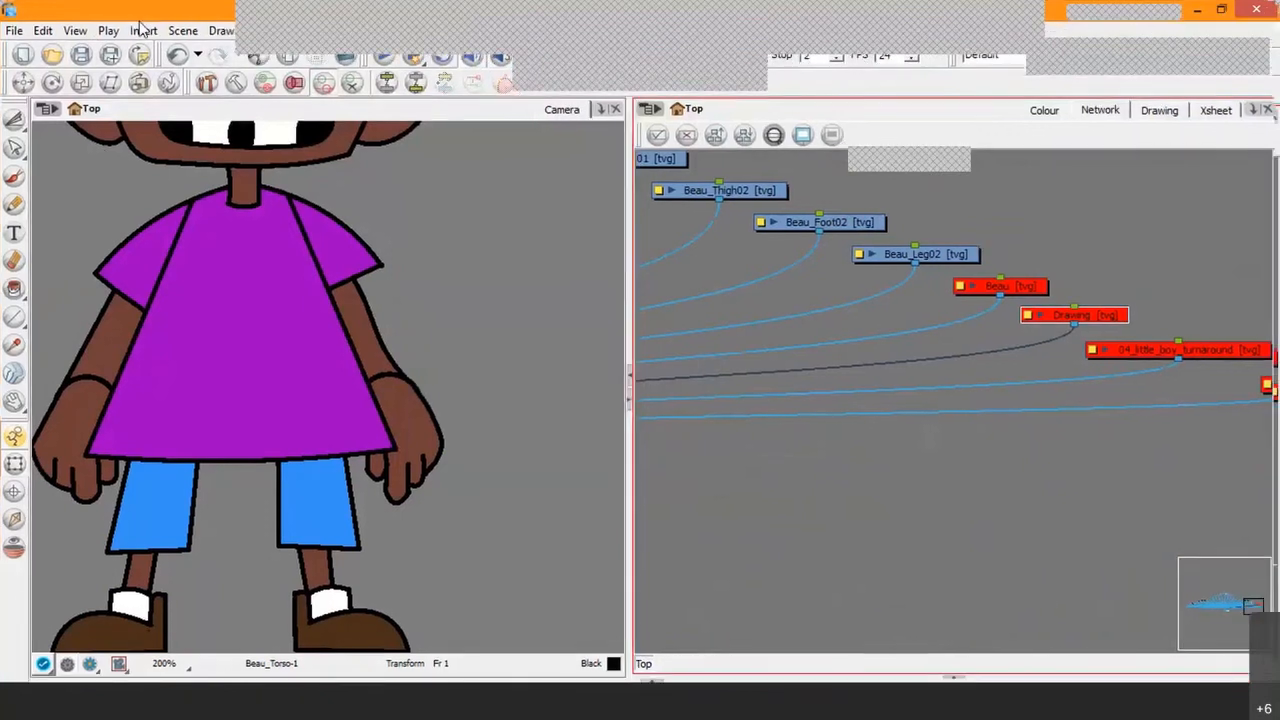
Step: Reveal the timeline and select the Grid layer at the end of the layer list
{"action": "left_click", "coordinate": [657, 686]}
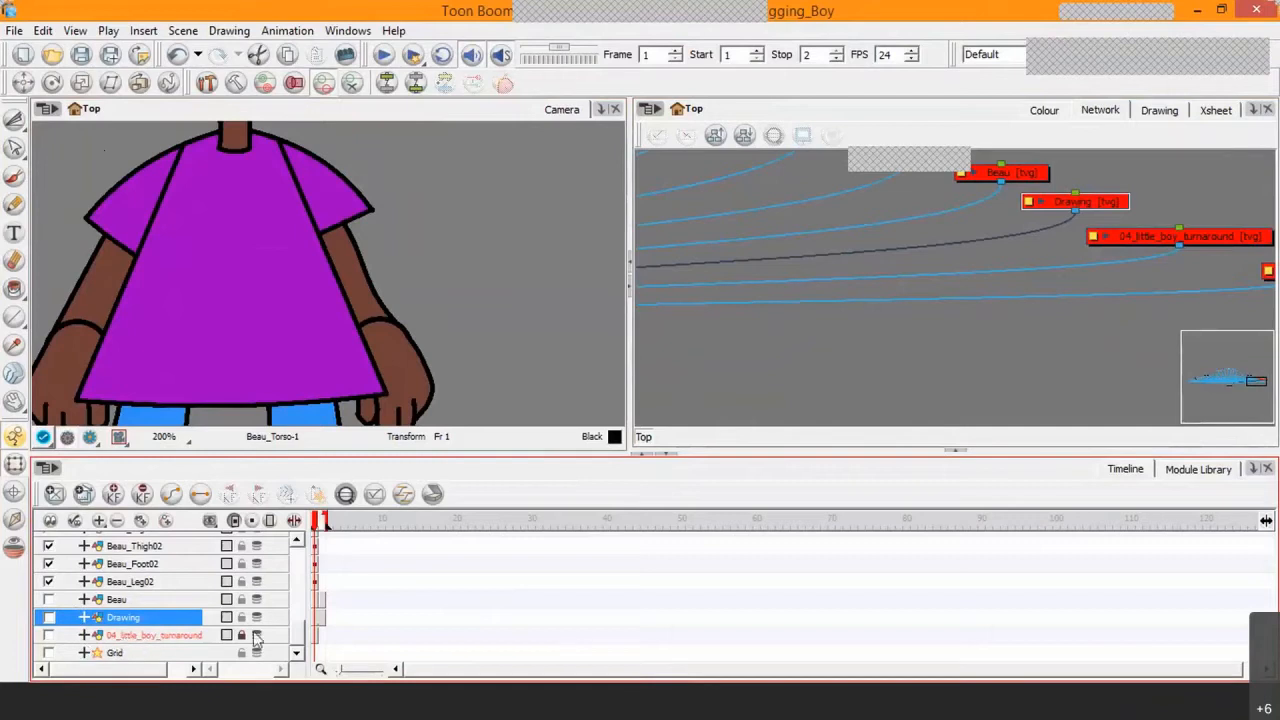
{"action": "left_click", "coordinate": [163, 658]}
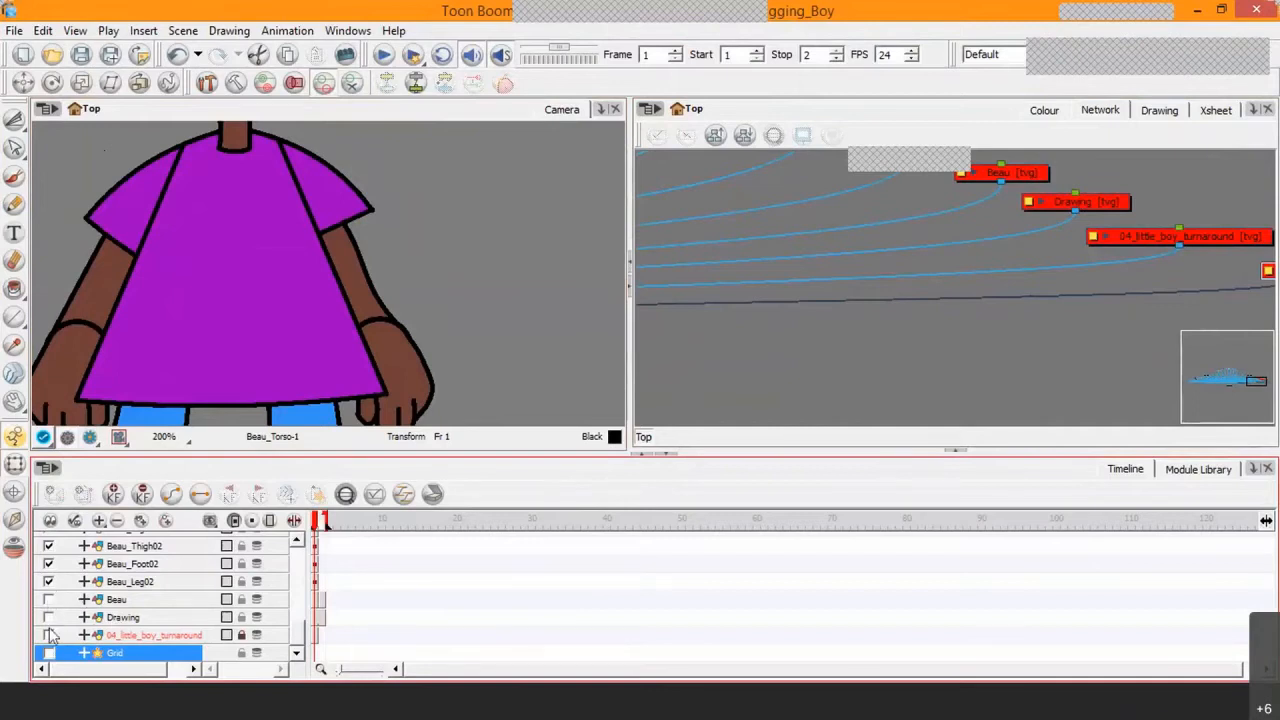
{"action": "left_click", "coordinate": [975, 337]}
{"action": "scroll", "coordinate": [979, 276], "scroll_direction": "up", "scroll_amount": 1}
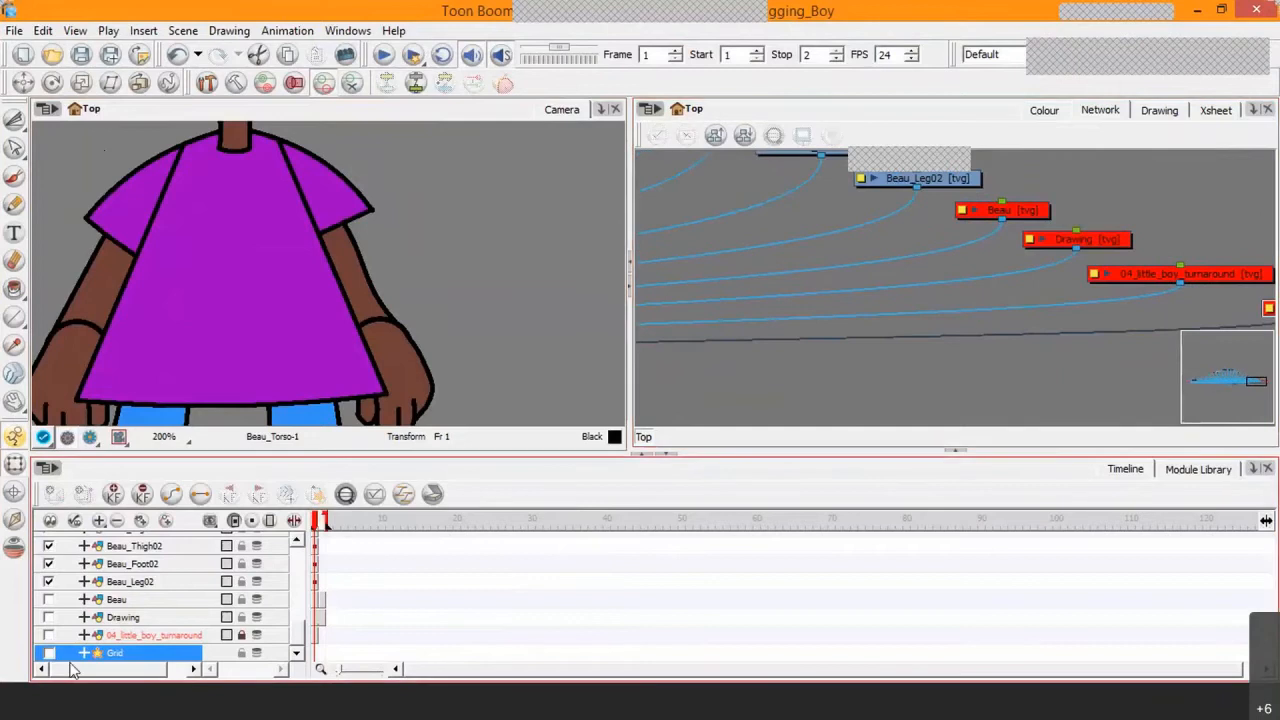
Step: Enable the Beau layer in the timeline and disable it again to compare its module's colour
{"action": "left_click", "coordinate": [48, 599]}
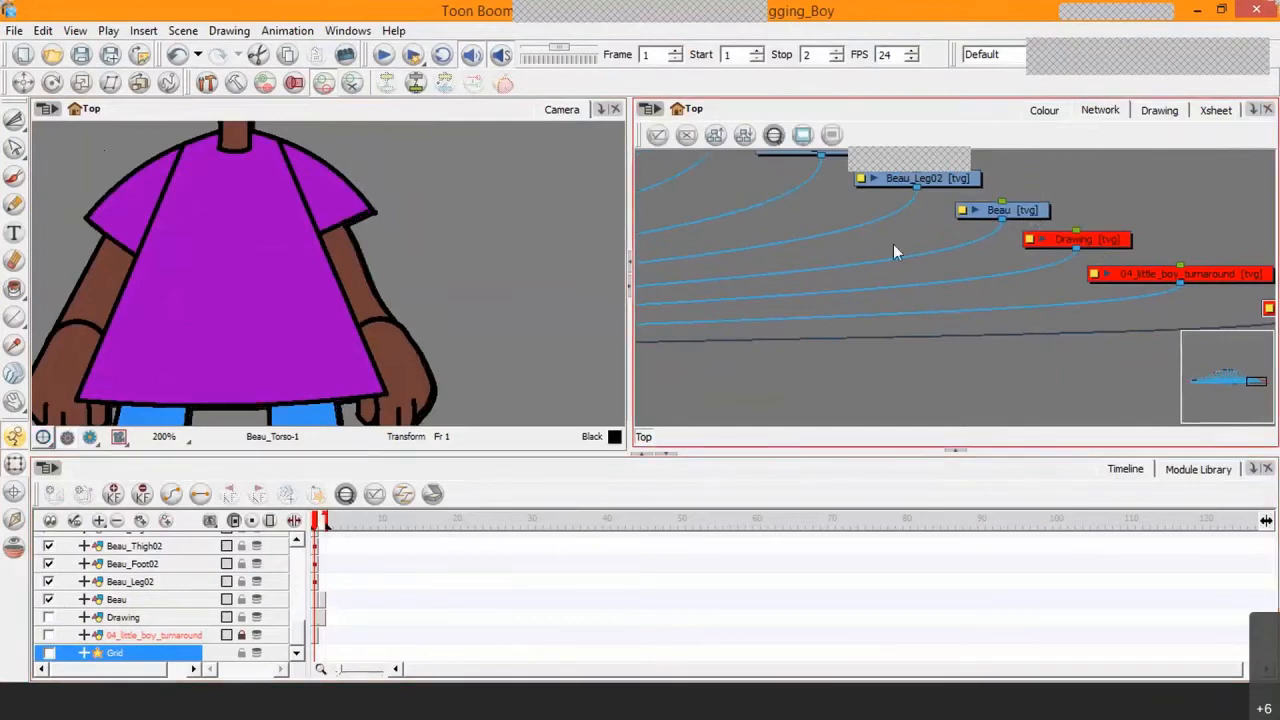
{"action": "left_click", "coordinate": [48, 600]}
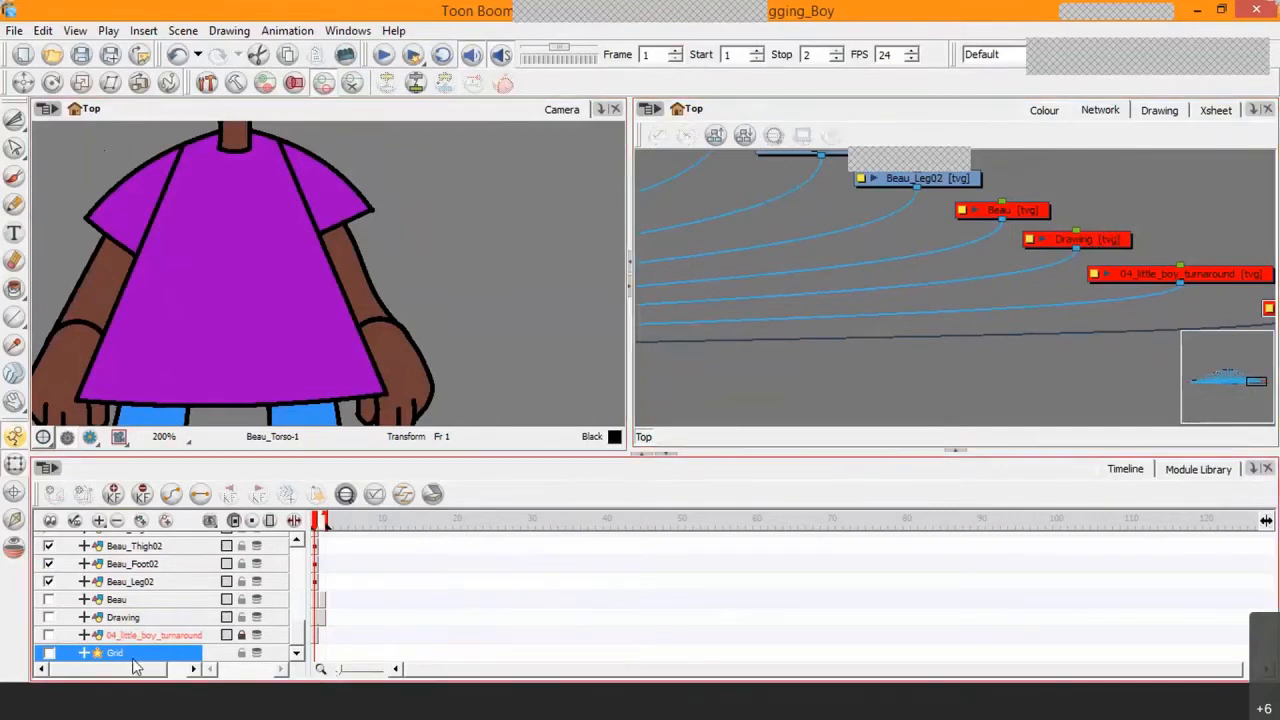
Step: Select the Beau, Drawing, 04_little_boy_turnaround and Grid modules together and move them below the rest of the network, apart from the character's modules
{"action": "scroll", "coordinate": [836, 377], "scroll_direction": "down", "scroll_amount": 2}
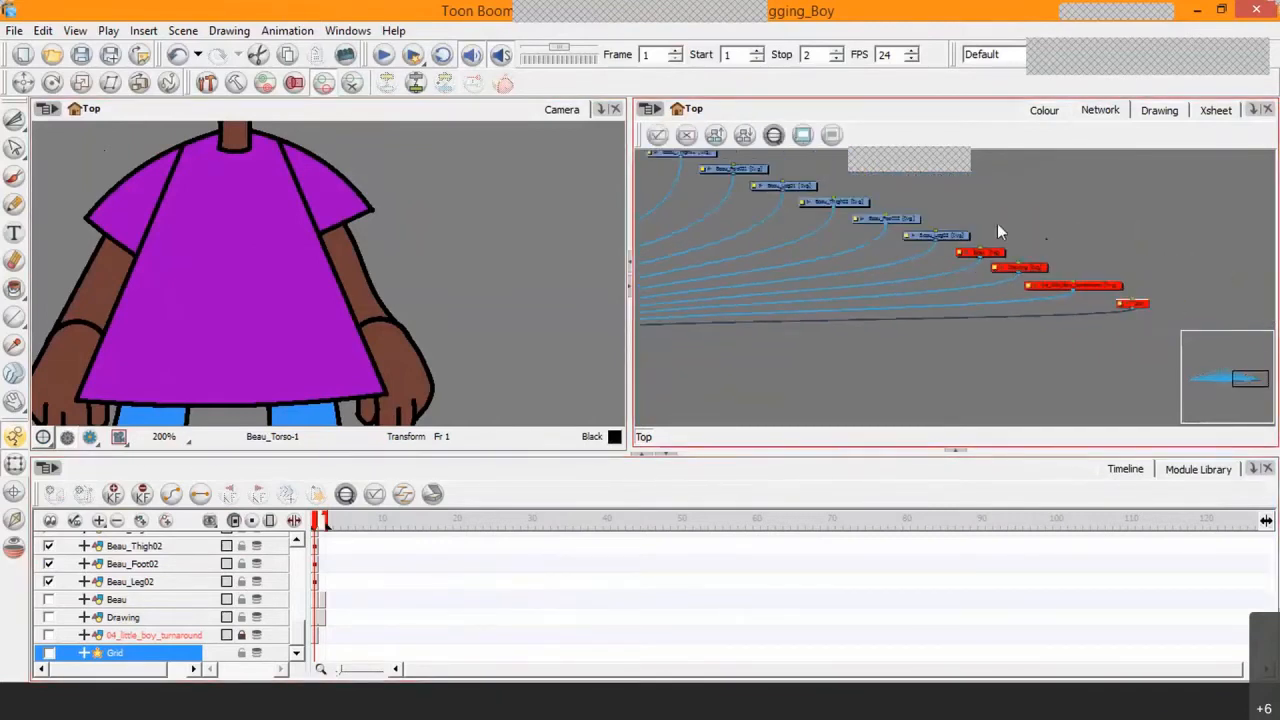
{"action": "left_click", "coordinate": [985, 241]}
{"action": "mouse_move", "coordinate": [1186, 350]}
{"action": "left_mouse_down"}
{"action": "mouse_move", "coordinate": [1004, 280]}
{"action": "mouse_move", "coordinate": [1091, 412]}
{"action": "left_mouse_up"}
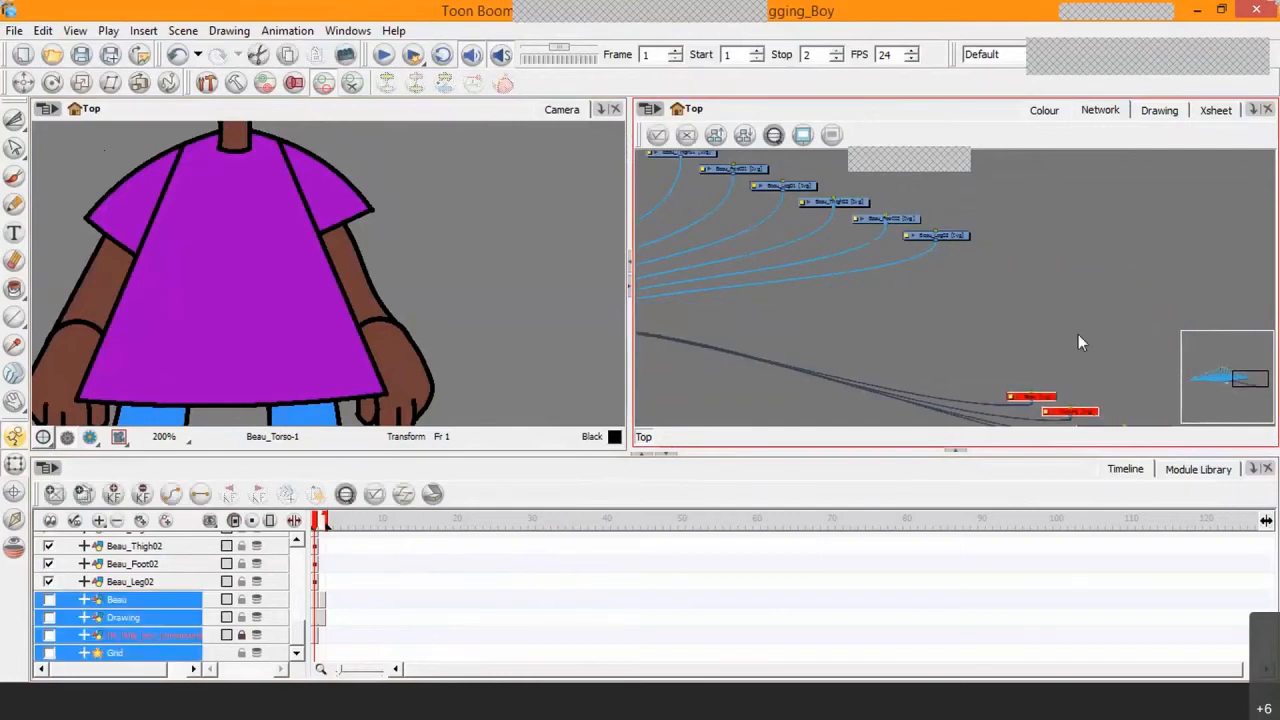
{"action": "scroll", "coordinate": [1032, 338], "scroll_direction": "down", "scroll_amount": 2}
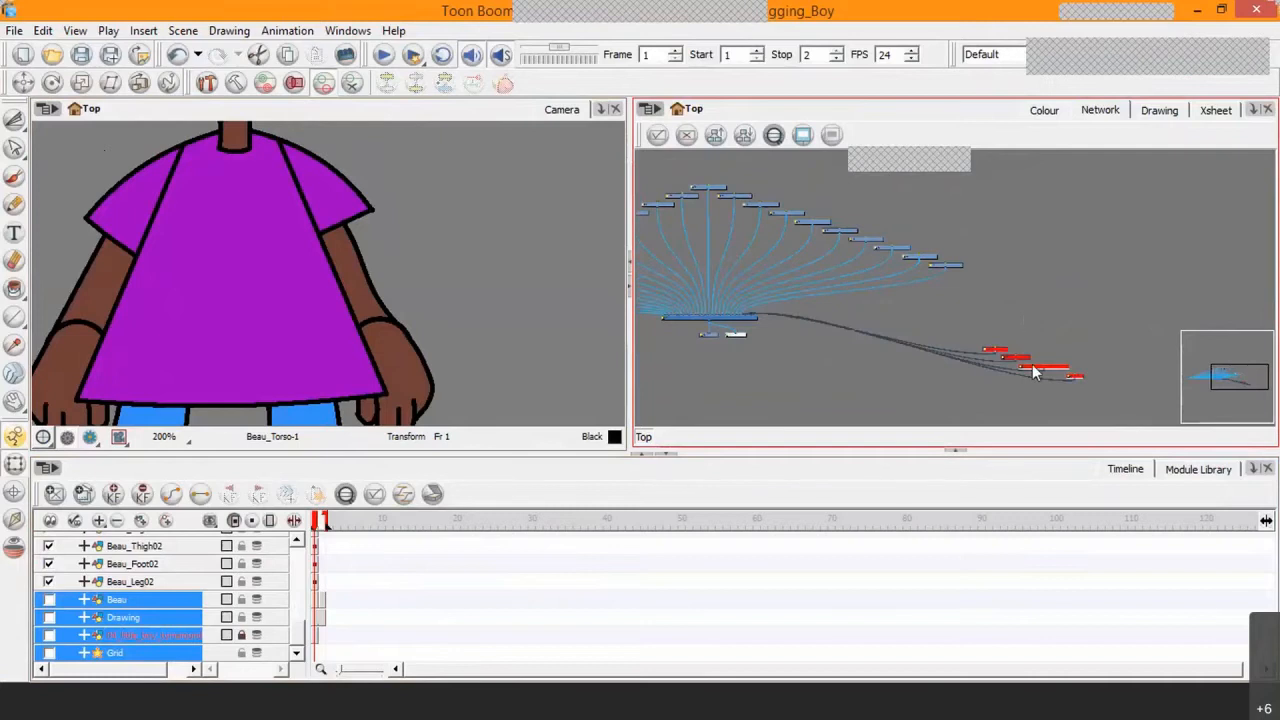
{"action": "scroll", "coordinate": [964, 334], "scroll_direction": "up", "scroll_amount": 2}
{"action": "left_click_drag", "start_coordinate": [1021, 345], "coordinate": [962, 261]}
{"action": "scroll", "coordinate": [962, 261], "scroll_direction": "up", "scroll_amount": 1}
{"action": "scroll", "coordinate": [841, 383], "scroll_direction": "up", "scroll_amount": 1}
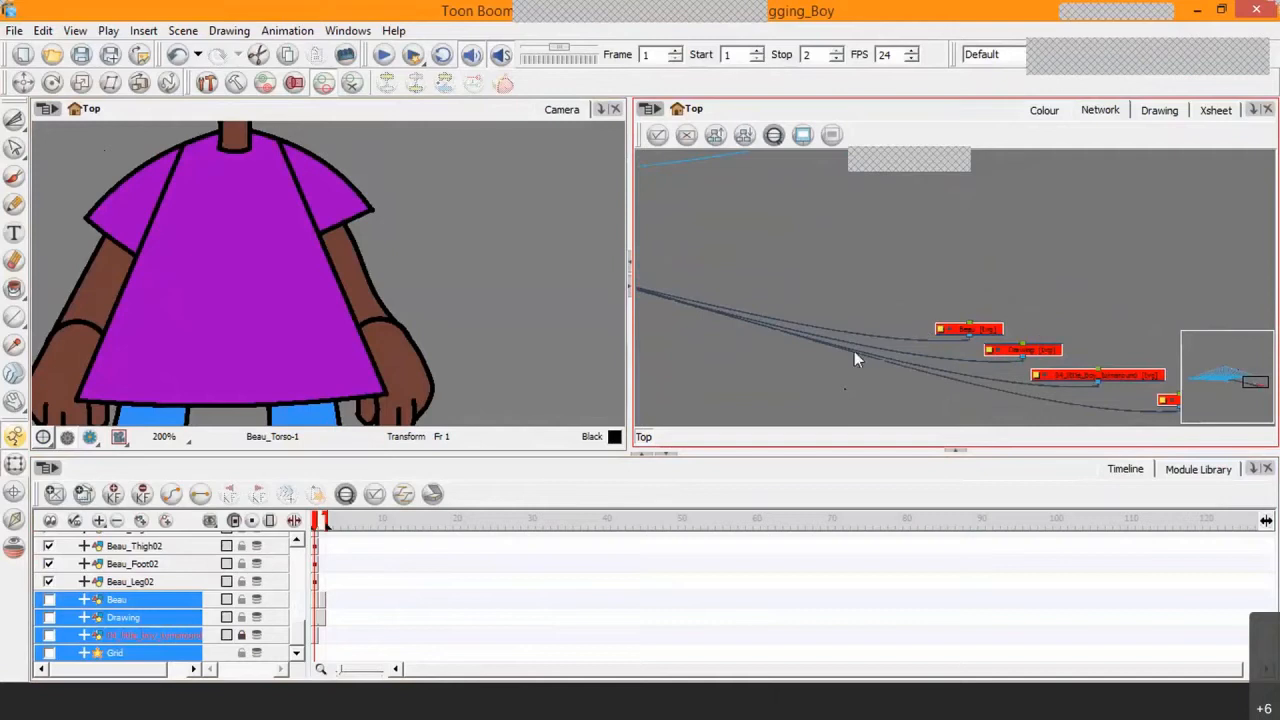
Step: Select only the Beau module, enable its layer in the timeline, and clear the selection
{"action": "left_click", "coordinate": [890, 296]}
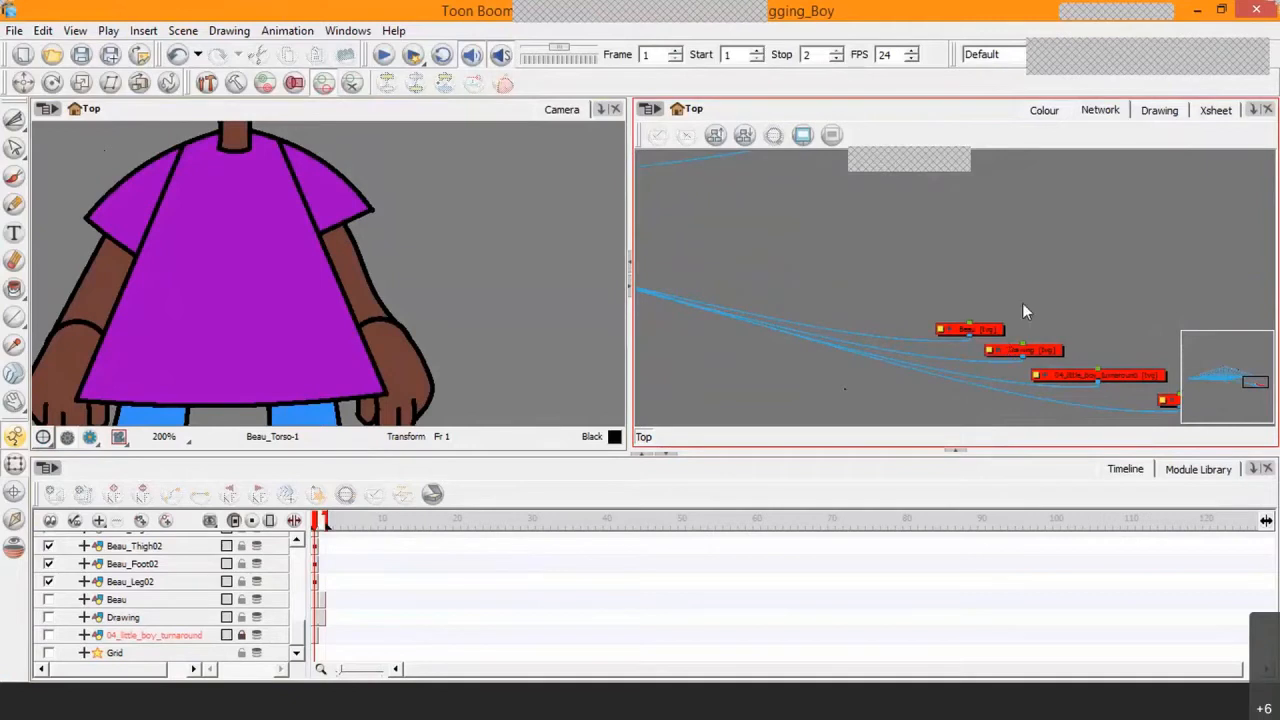
{"action": "left_click", "coordinate": [993, 340]}
{"action": "left_click", "coordinate": [565, 502]}
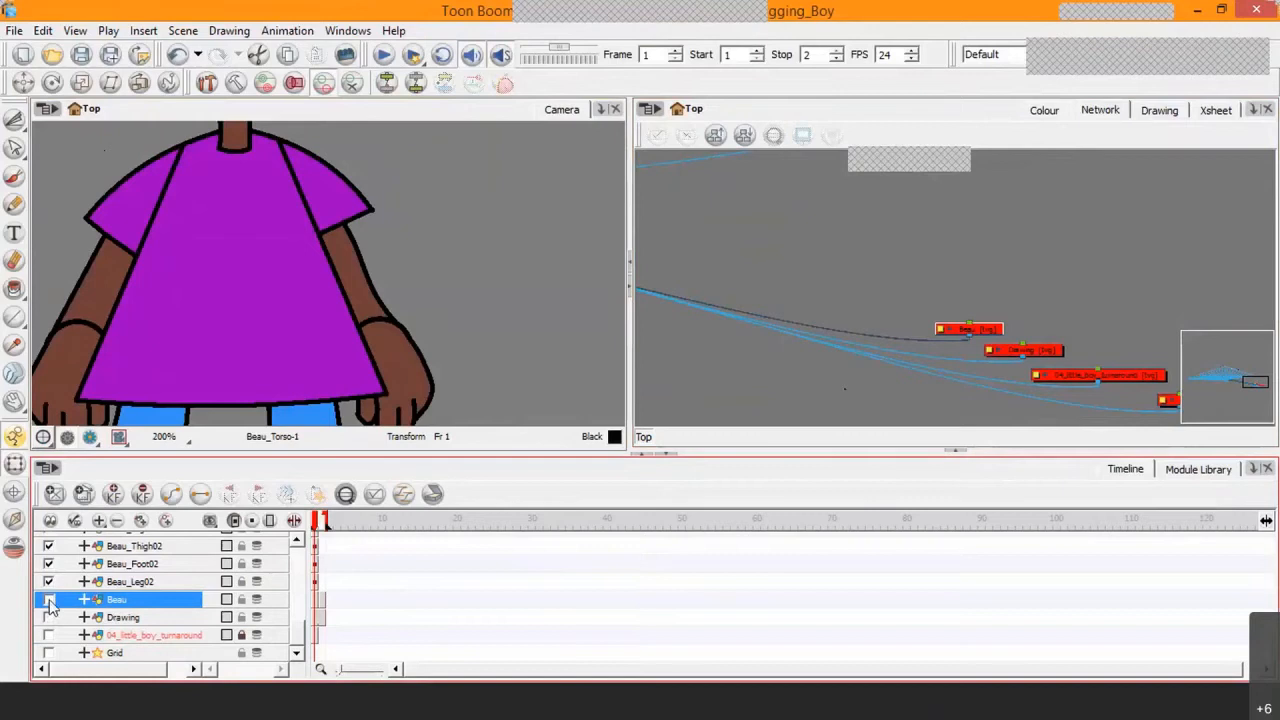
{"action": "left_click", "coordinate": [49, 601]}
{"action": "left_click", "coordinate": [49, 601]}
{"action": "left_click", "coordinate": [858, 322]}
{"action": "left_click", "coordinate": [1010, 307]}
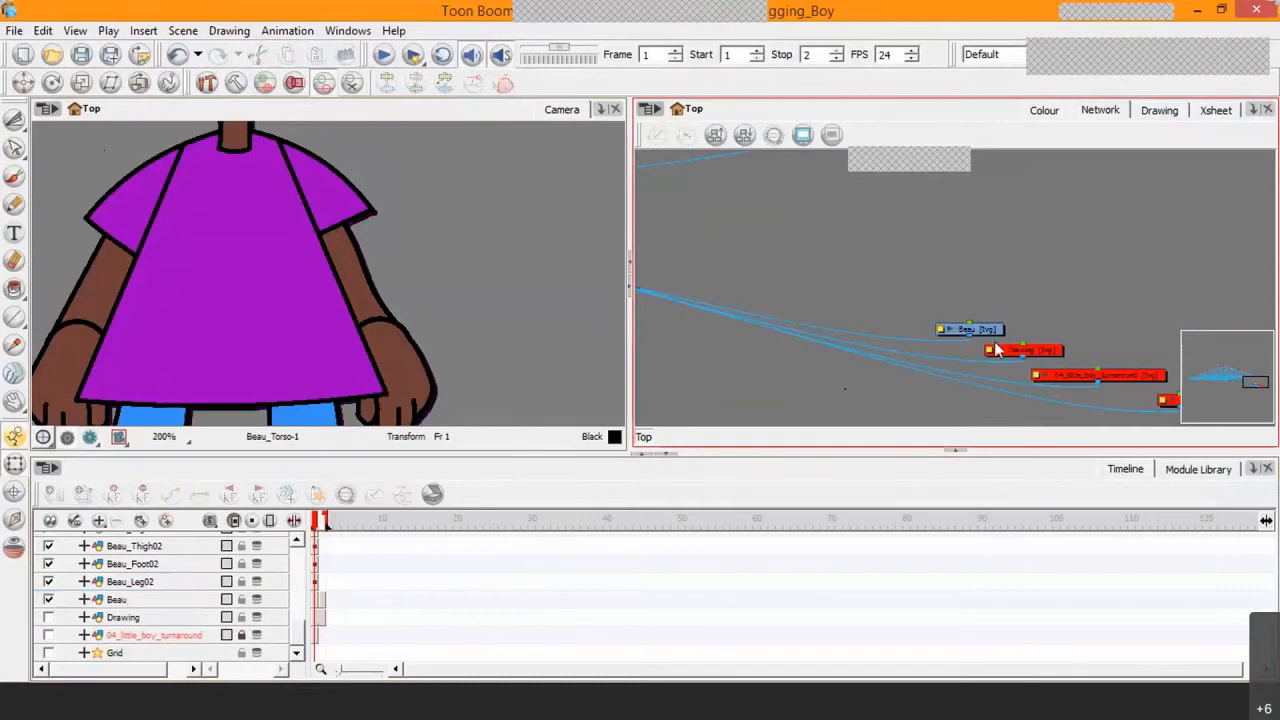
Step: Move the Beau module slightly up from the other three, and toggle its enabled state repeatedly, leaving it disabled
{"action": "left_click_drag", "start_coordinate": [984, 328], "coordinate": [977, 312]}
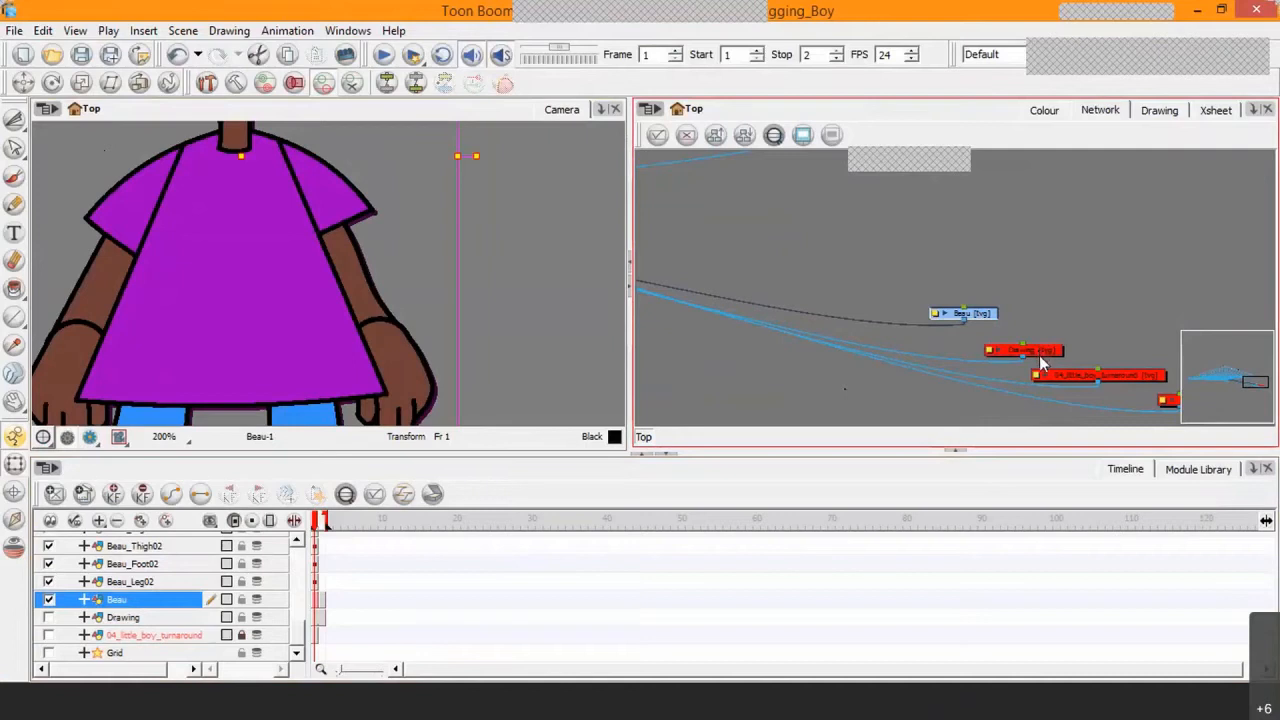
{"action": "key", "text": "d"}
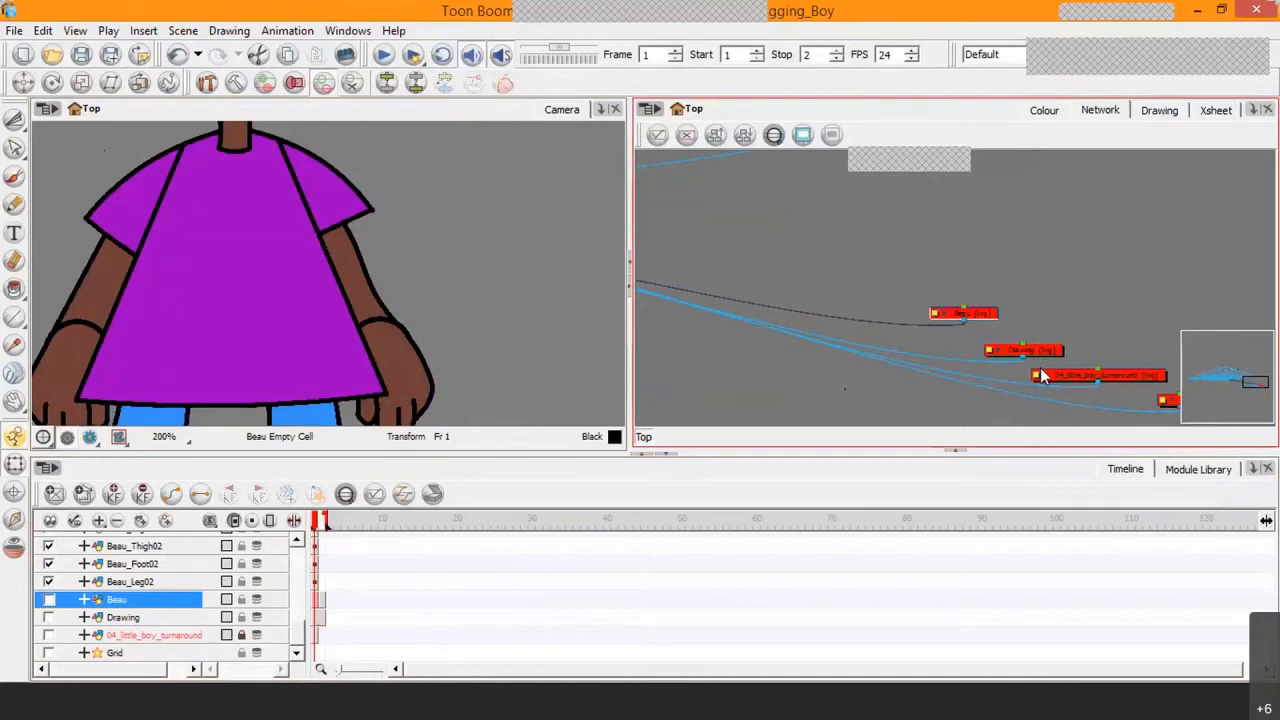
{"action": "key", "text": "d"}
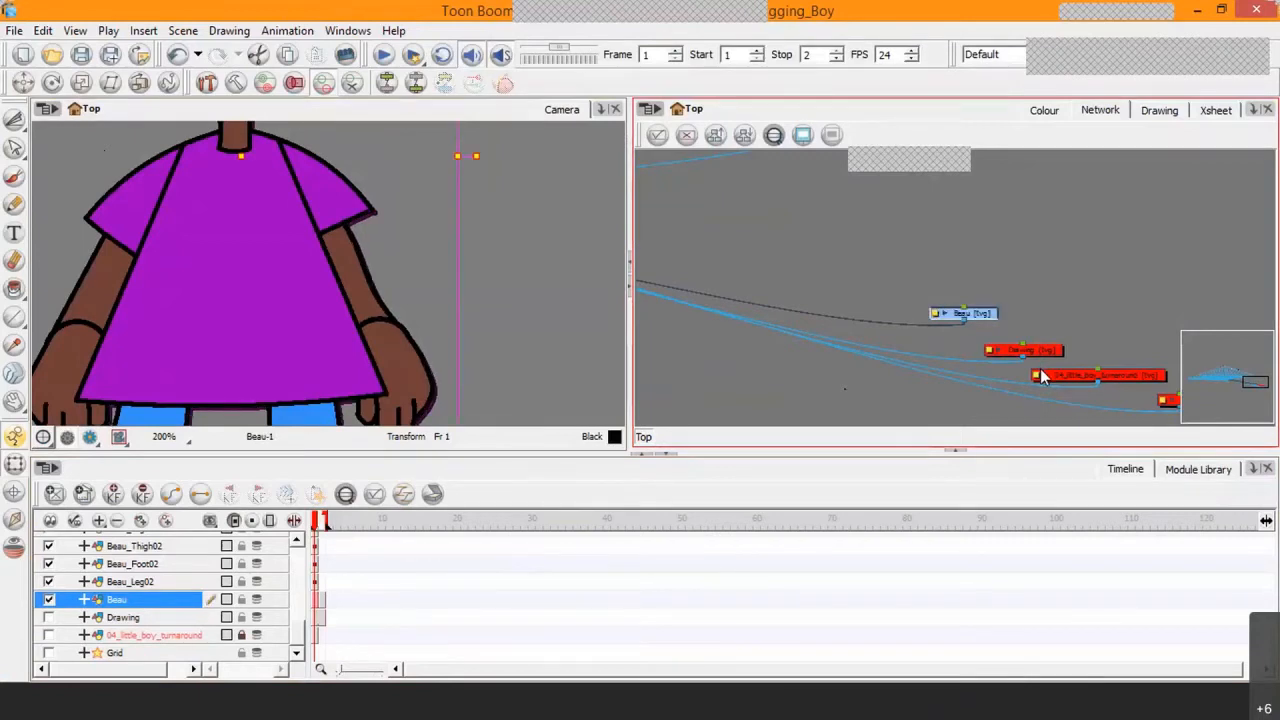
{"action": "key", "text": "d"}
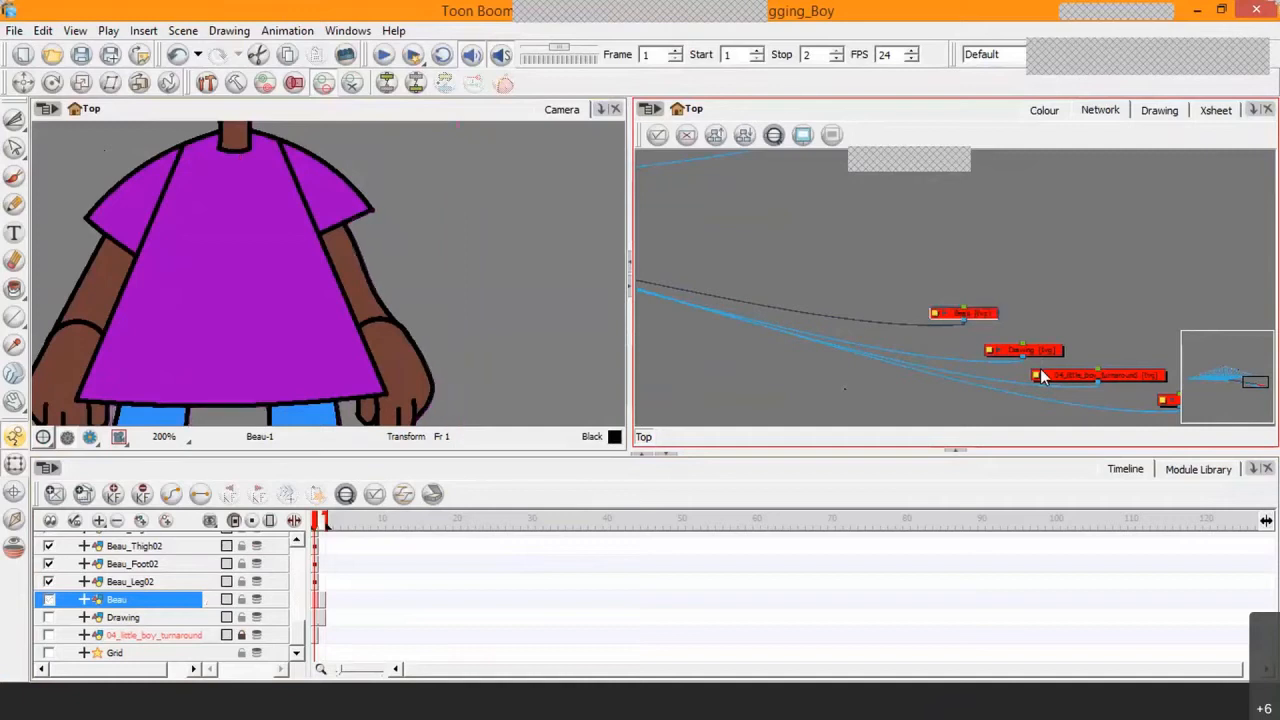
{"action": "key", "text": "d"}
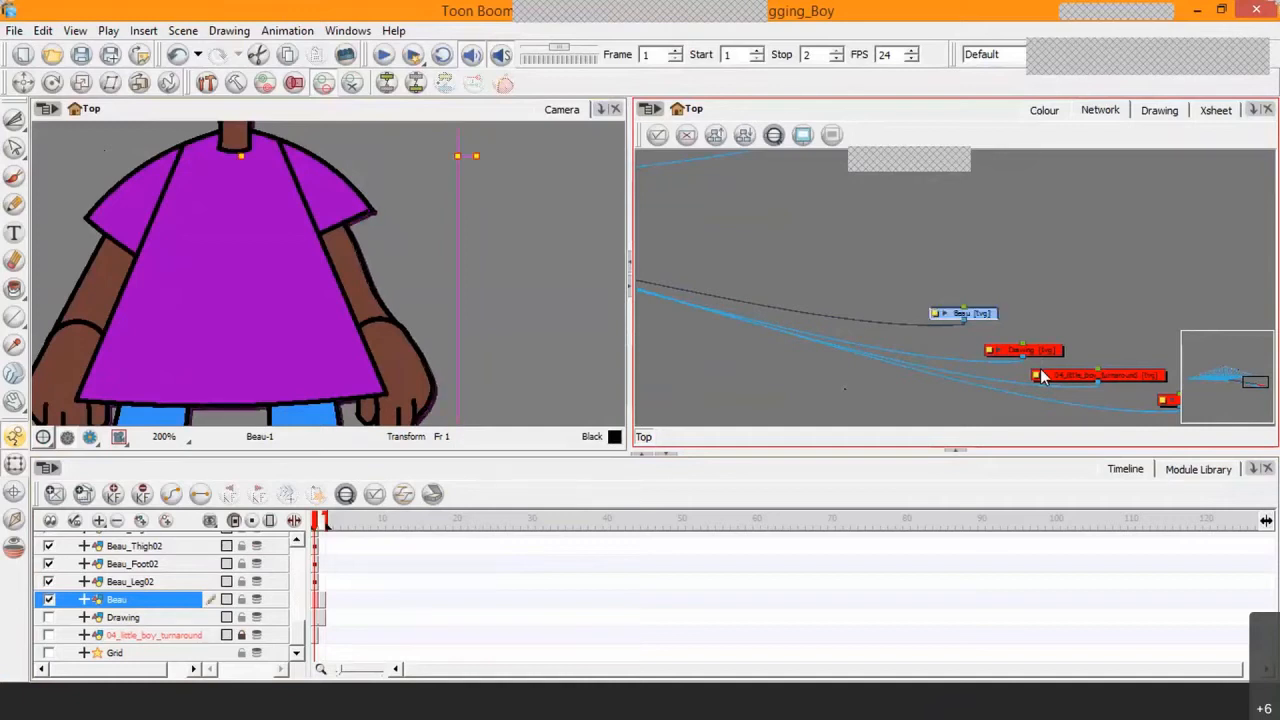
{"action": "key", "text": "d"}
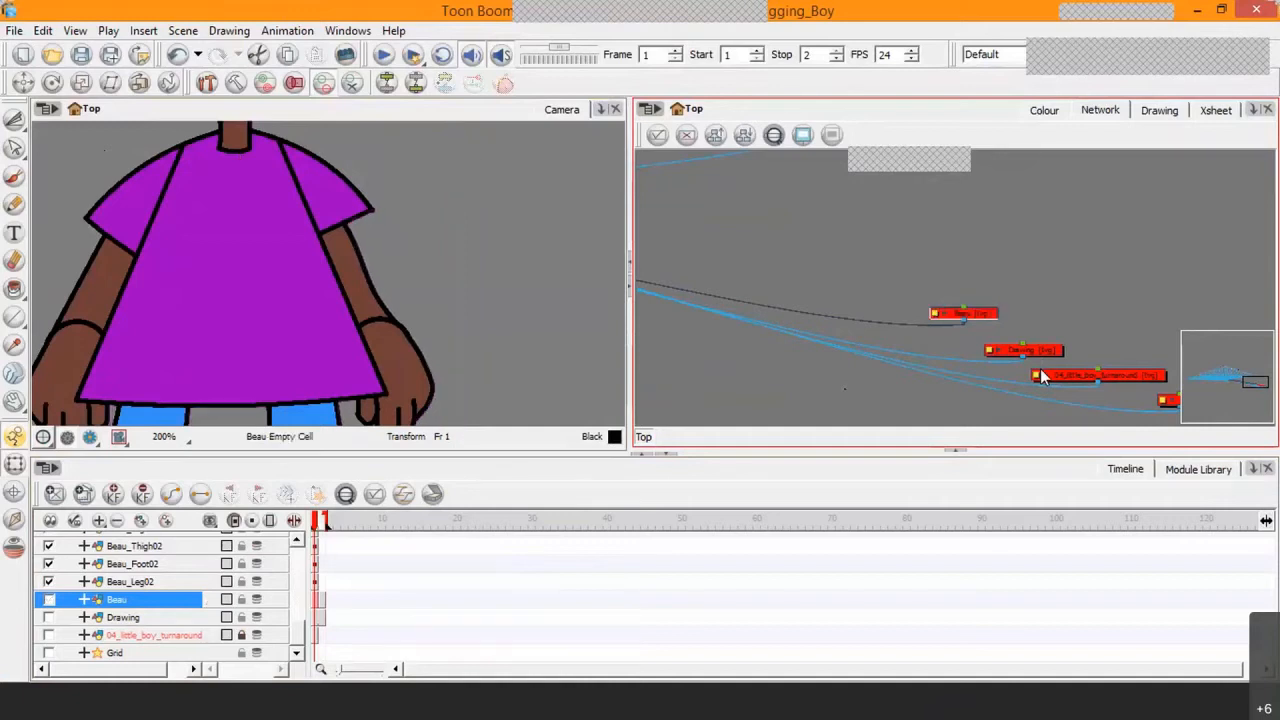
Step: Select the character's Beau_Ear02 ear in the camera view and centre the network on its matching module
{"action": "left_click", "coordinate": [490, 170]}
{"action": "left_click_drag", "start_coordinate": [314, 194], "coordinate": [406, 357]}
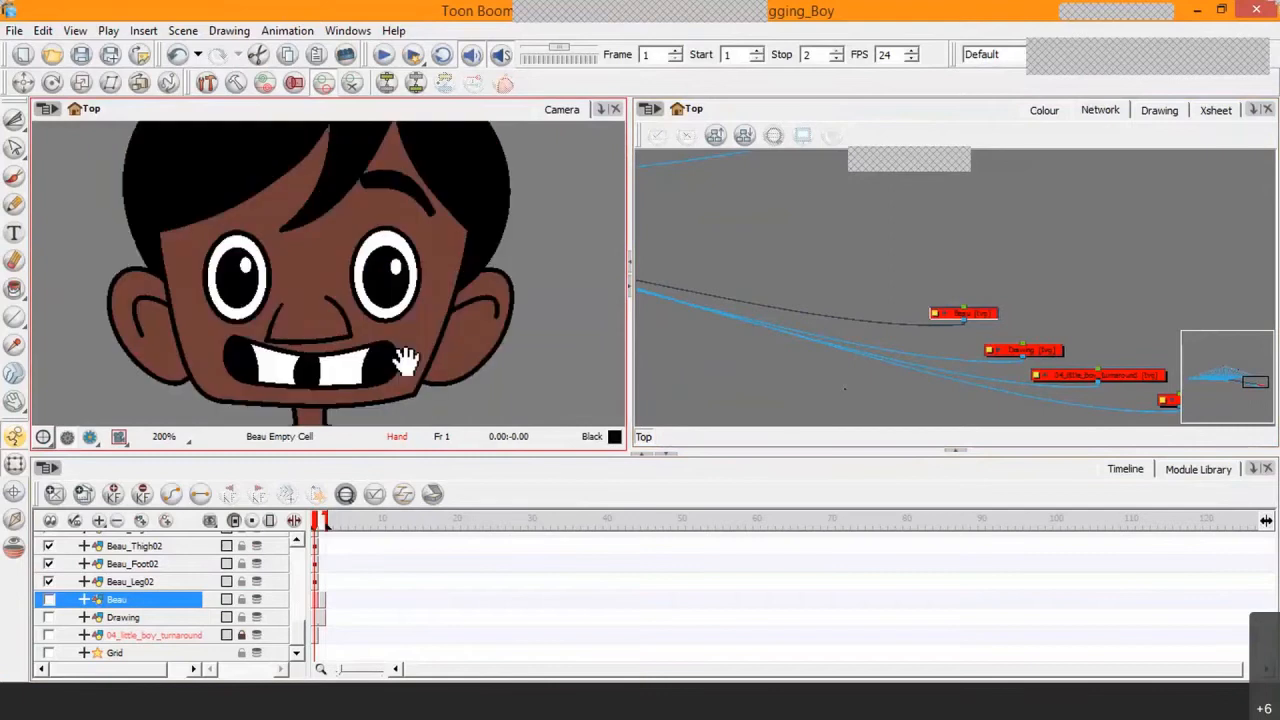
{"action": "left_click", "coordinate": [474, 349]}
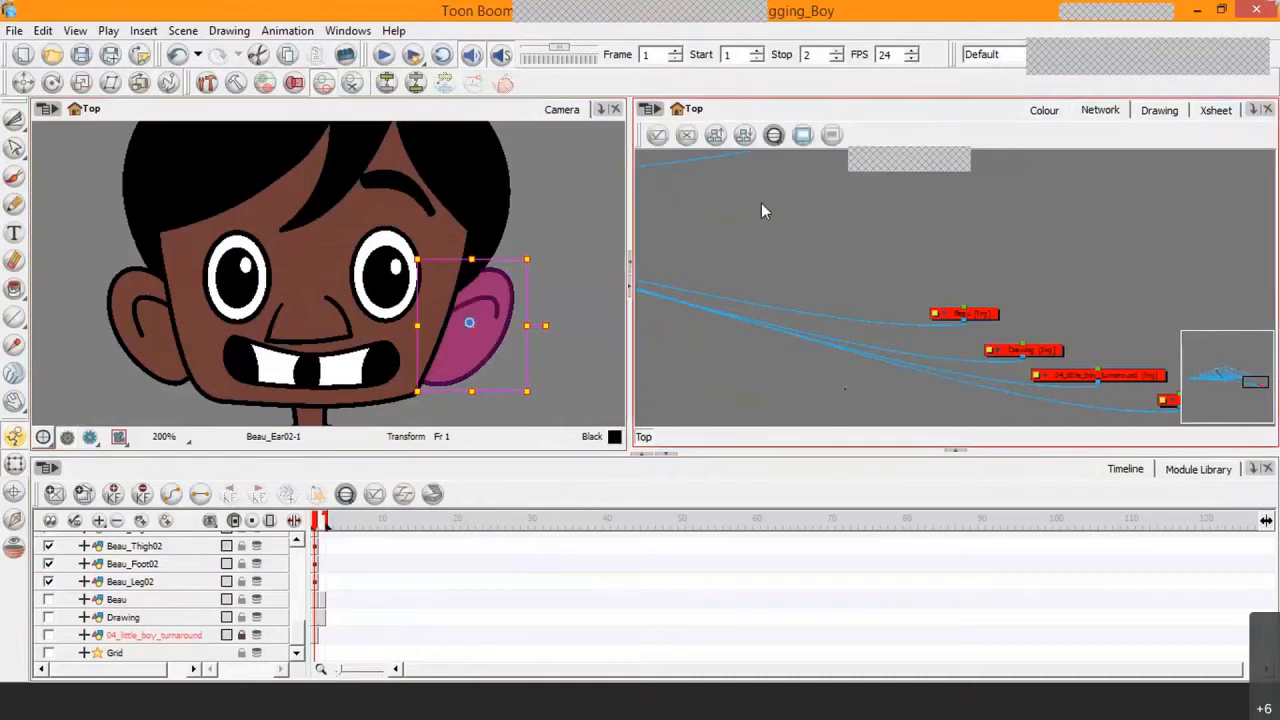
{"action": "key", "text": "o"}
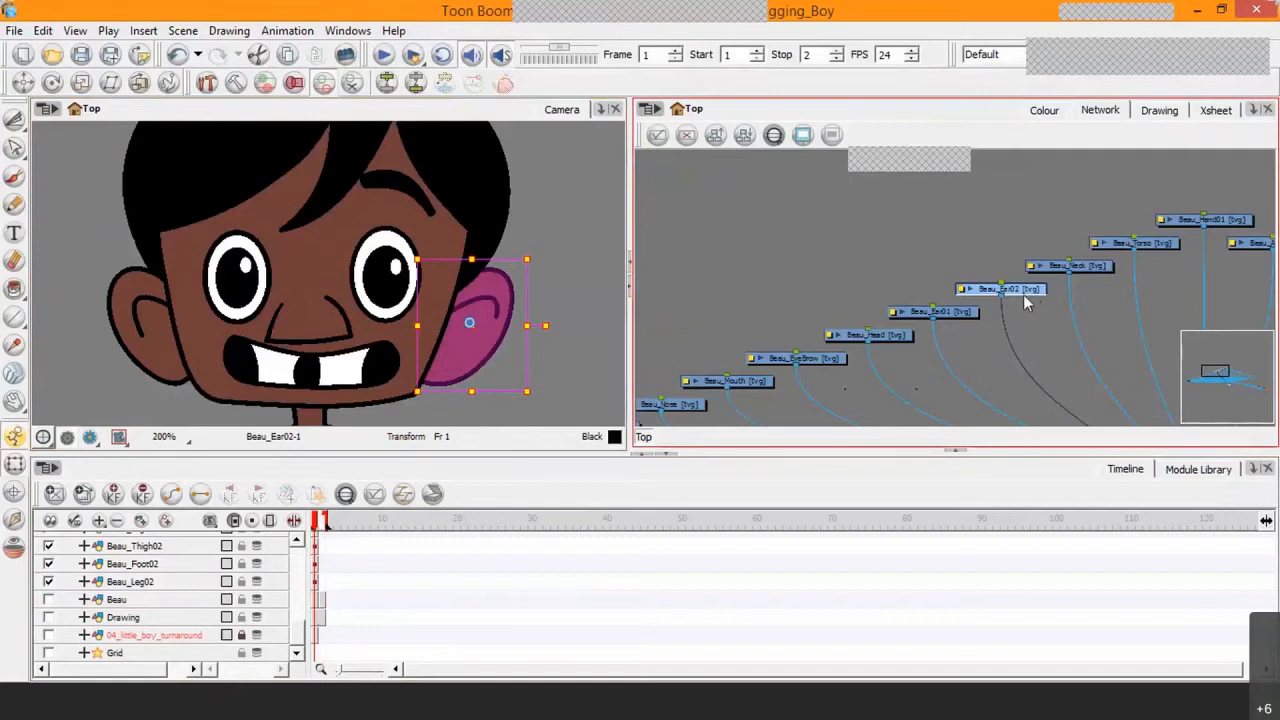
Step: Disable the Beau_Ear02 module to hide the ear, and enable it again
{"action": "key", "text": "a"}
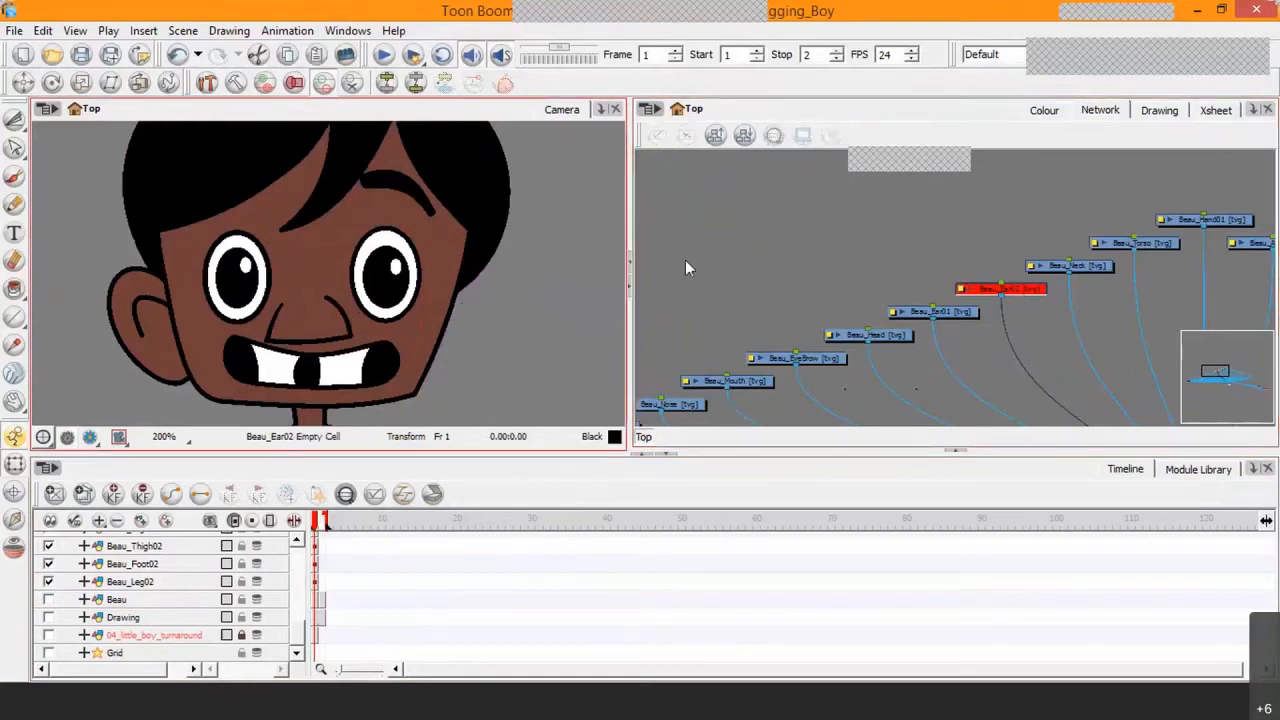
{"action": "key", "text": "a"}
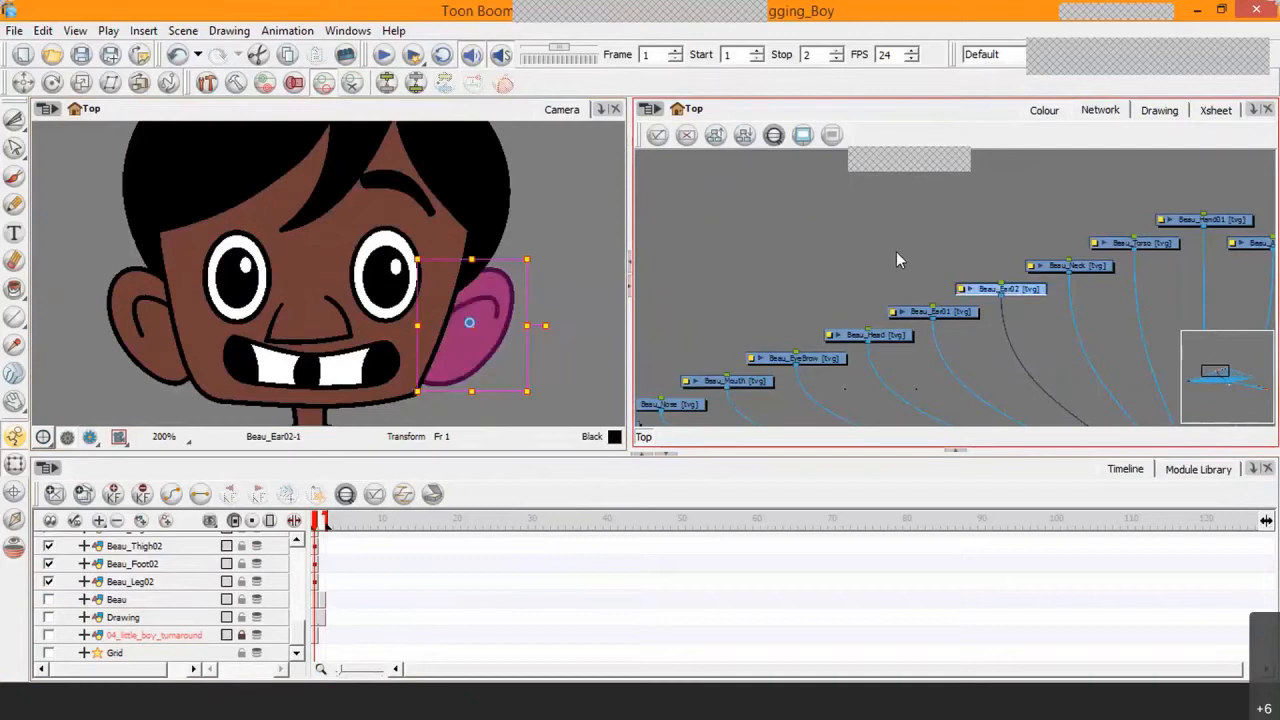
Step: Select the Beau_EyeBrow and Beau_Torso modules in turn to identify their parts in the camera view, and clear the selection
{"action": "left_click", "coordinate": [770, 362]}
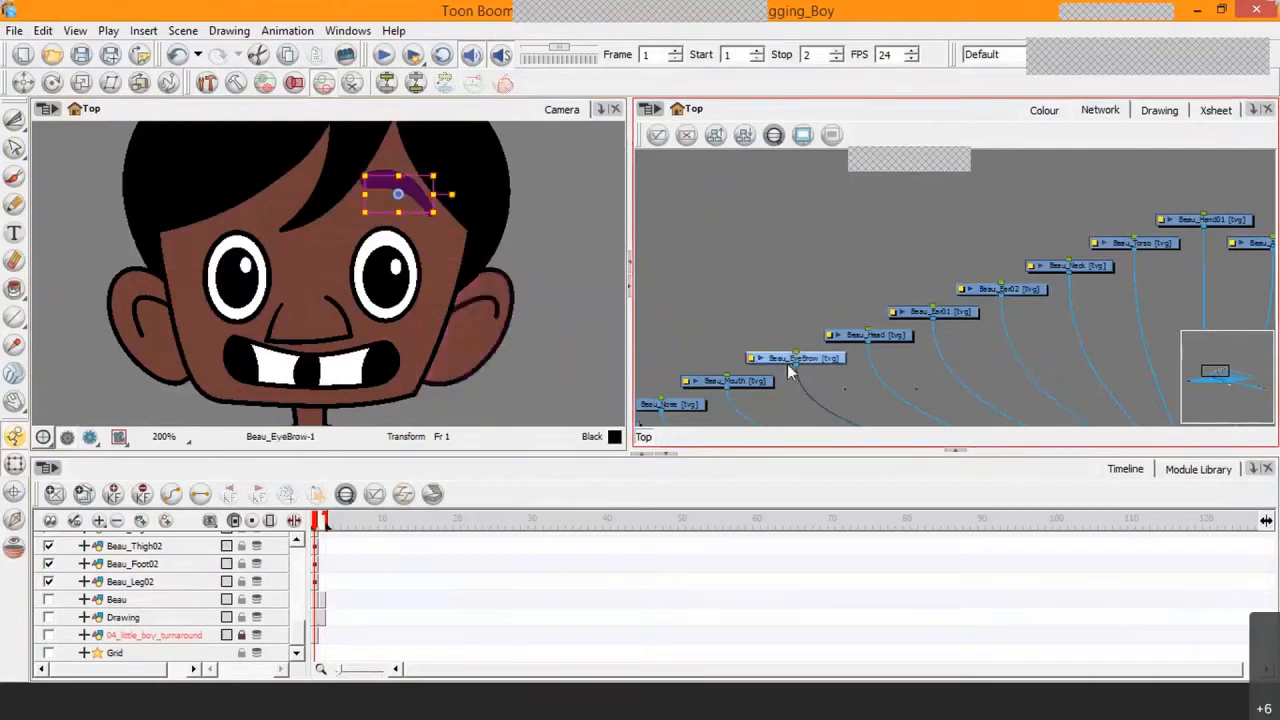
{"action": "key", "text": "a"}
{"action": "left_click", "coordinate": [1169, 244]}
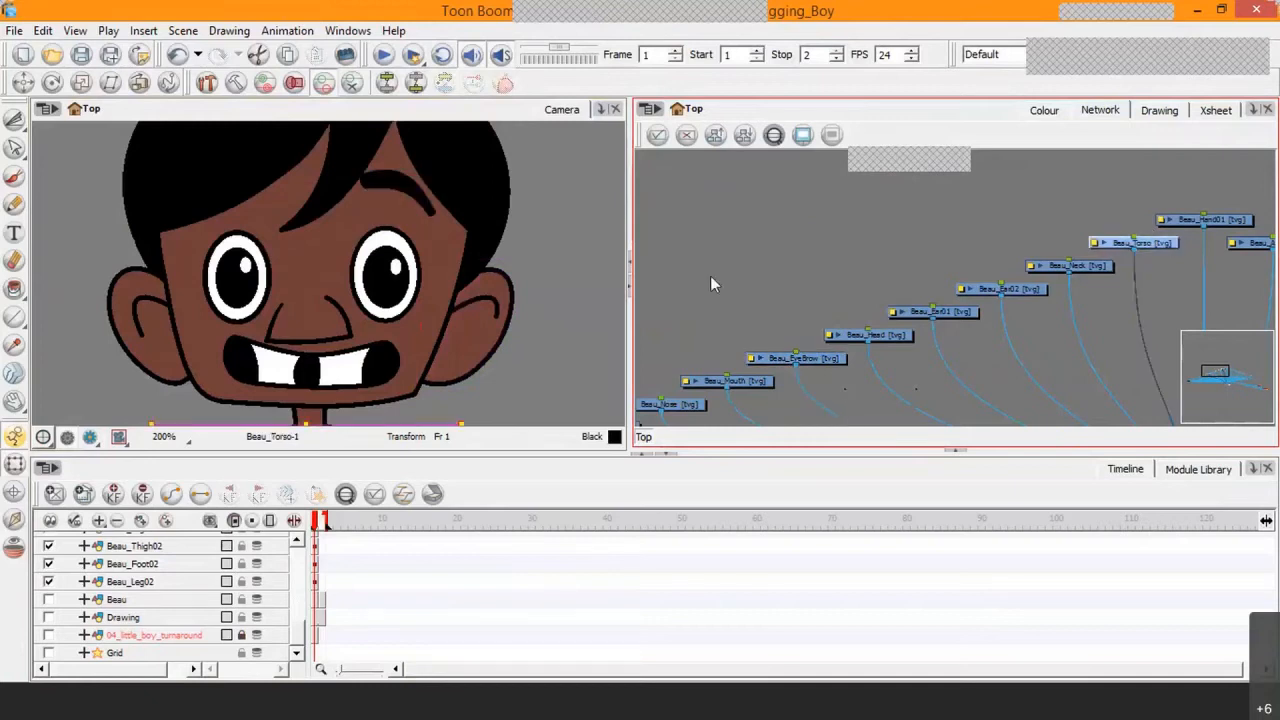
{"action": "scroll", "coordinate": [710, 275], "scroll_direction": "down", "scroll_amount": 3}
{"action": "scroll", "coordinate": [440, 365], "scroll_direction": "down", "scroll_amount": 2}
{"action": "scroll", "coordinate": [1065, 316], "scroll_direction": "down", "scroll_amount": 1}
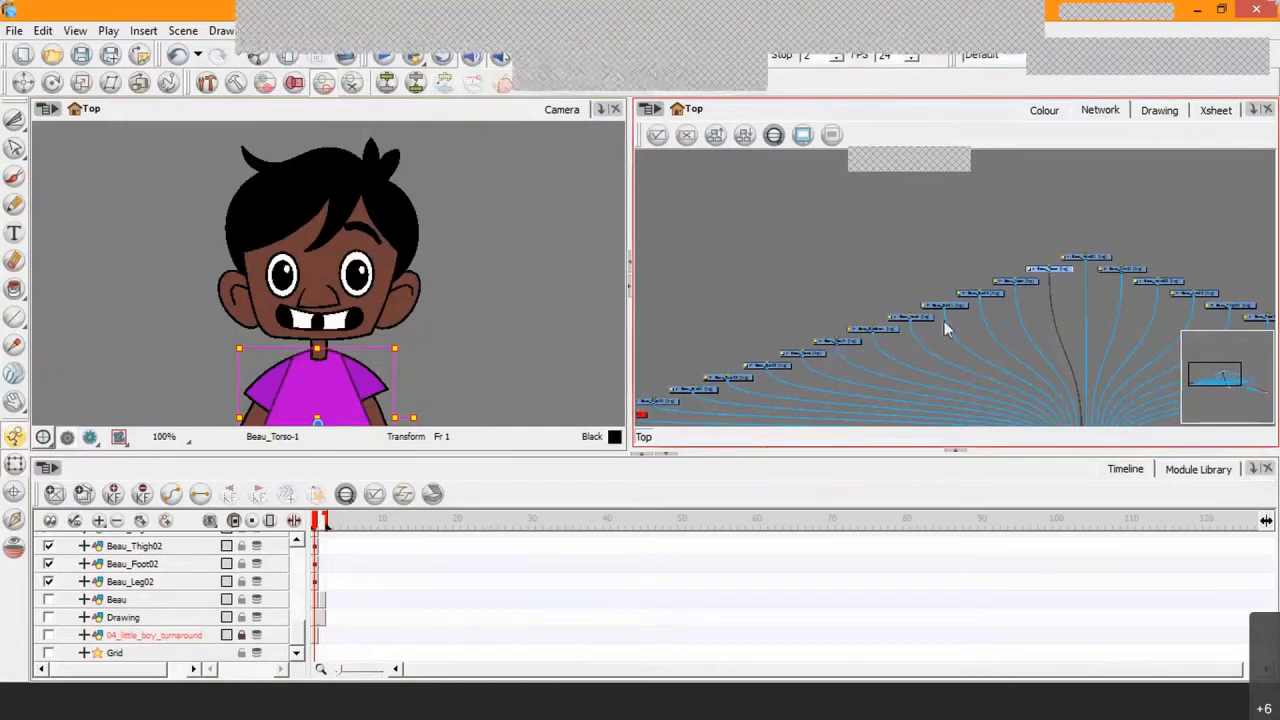
{"action": "left_click", "coordinate": [800, 310]}
Step: Move the disabled red module at the left end of the body-part modules well below them in the network
{"action": "left_click_drag", "start_coordinate": [775, 344], "coordinate": [941, 254]}
{"action": "scroll", "coordinate": [829, 325], "scroll_direction": "up", "scroll_amount": 3}
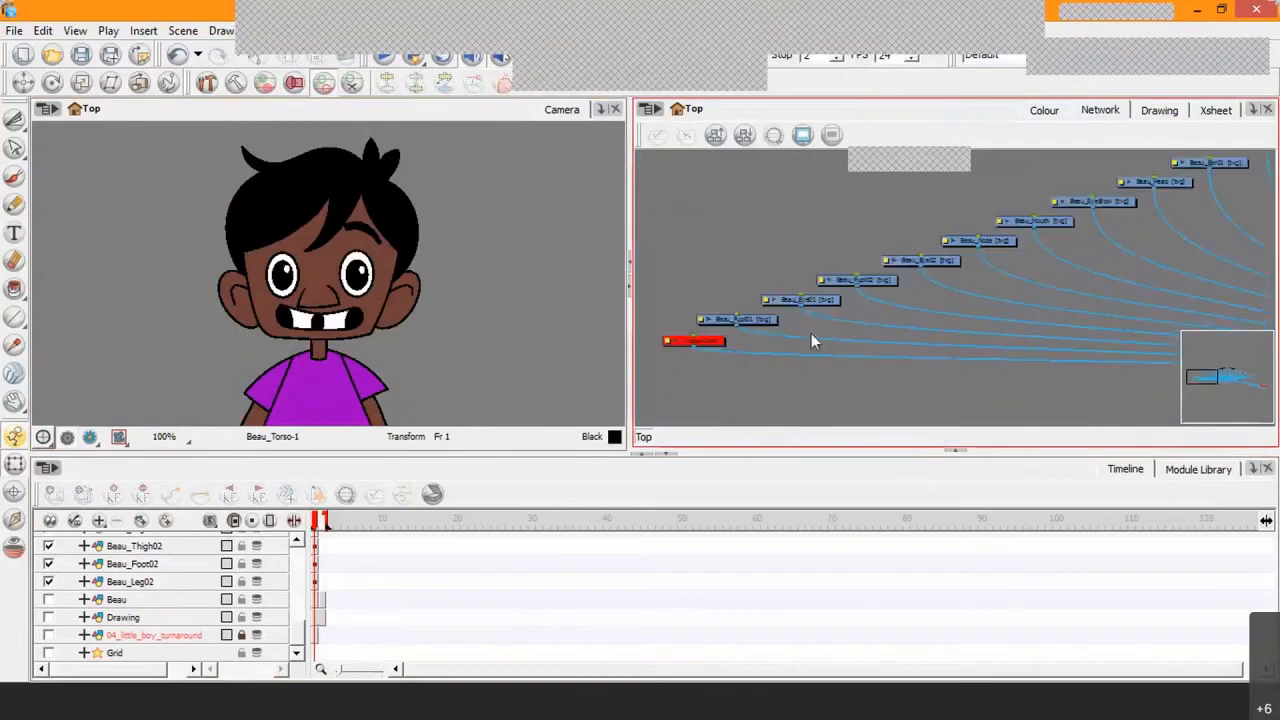
{"action": "left_click_drag", "start_coordinate": [790, 325], "coordinate": [842, 244]}
{"action": "left_click_drag", "start_coordinate": [770, 263], "coordinate": [813, 416]}
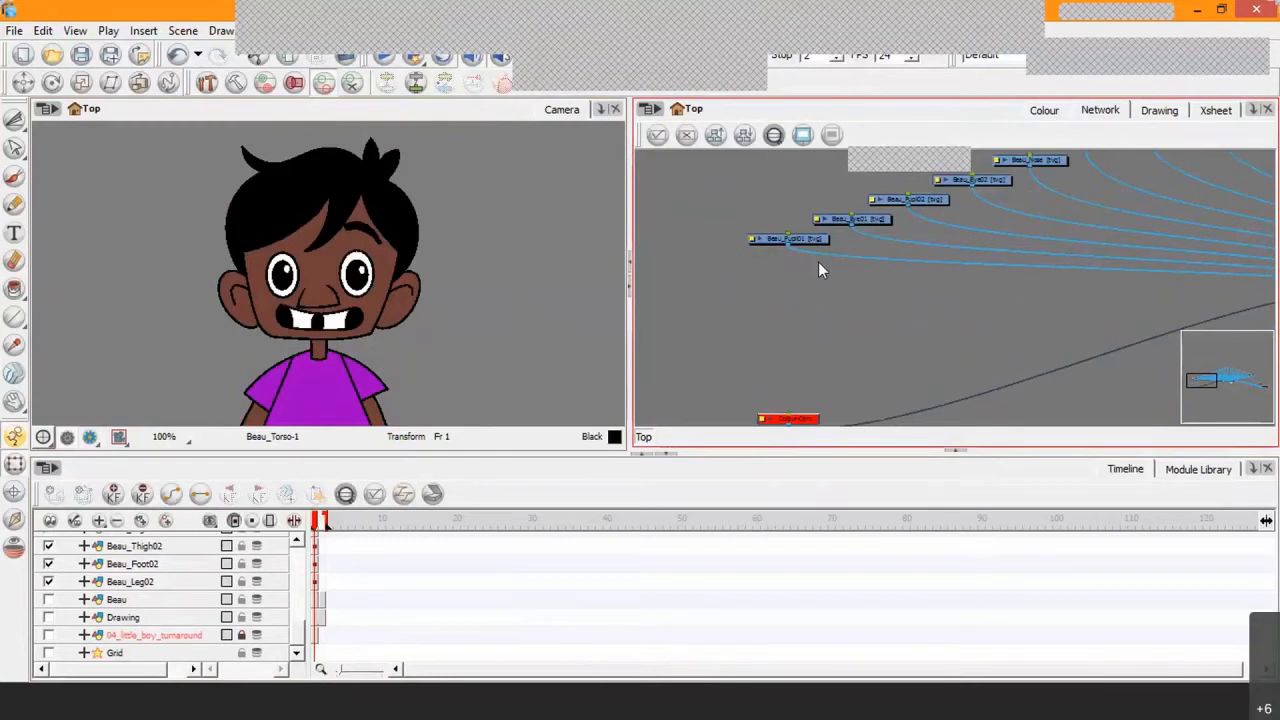
Step: Select the first three eye and pupil modules together and move them left, away from the other body-part modules
{"action": "scroll", "coordinate": [818, 261], "scroll_direction": "down", "scroll_amount": 2}
{"action": "left_click_drag", "start_coordinate": [809, 217], "coordinate": [935, 302]}
{"action": "left_click_drag", "start_coordinate": [880, 265], "coordinate": [662, 201]}
{"action": "left_click_drag", "start_coordinate": [782, 239], "coordinate": [1015, 271]}
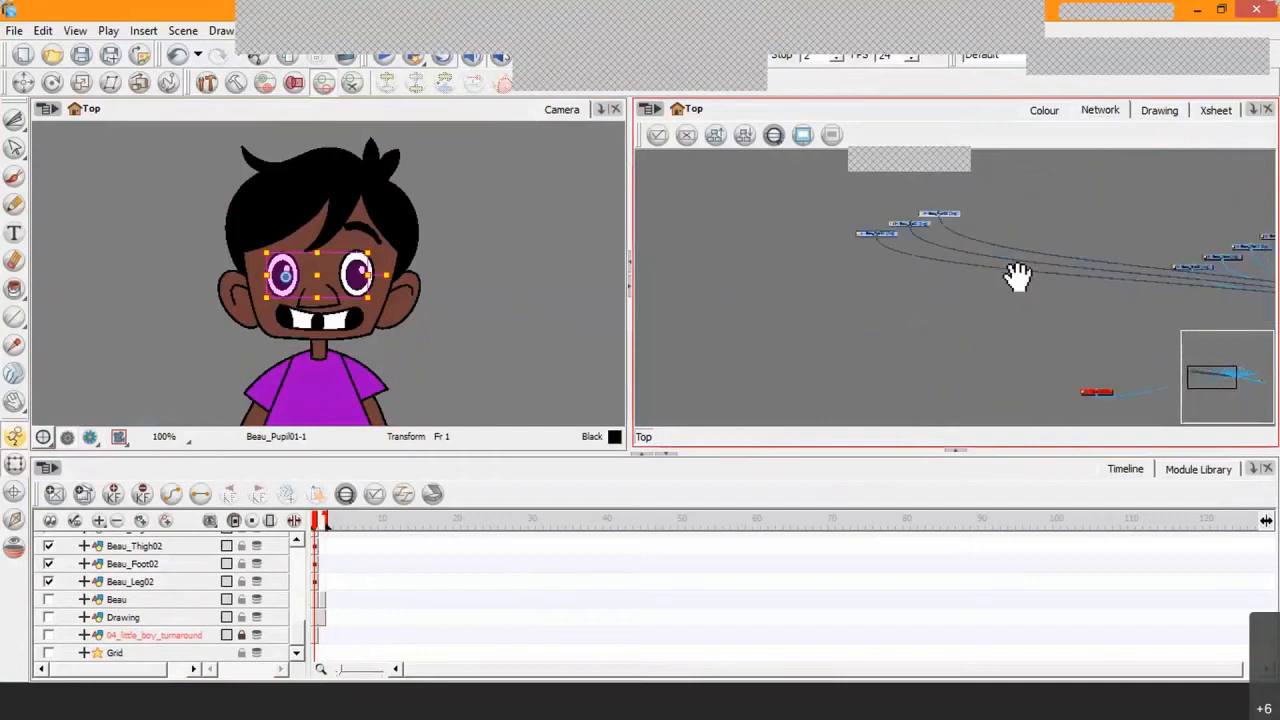
Step: Spread the Beau_Pupil01, Beau_Eye01 and second pupil modules side by side to start a horizontal row
{"action": "left_click", "coordinate": [867, 288]}
{"action": "left_click_drag", "start_coordinate": [888, 242], "coordinate": [812, 218]}
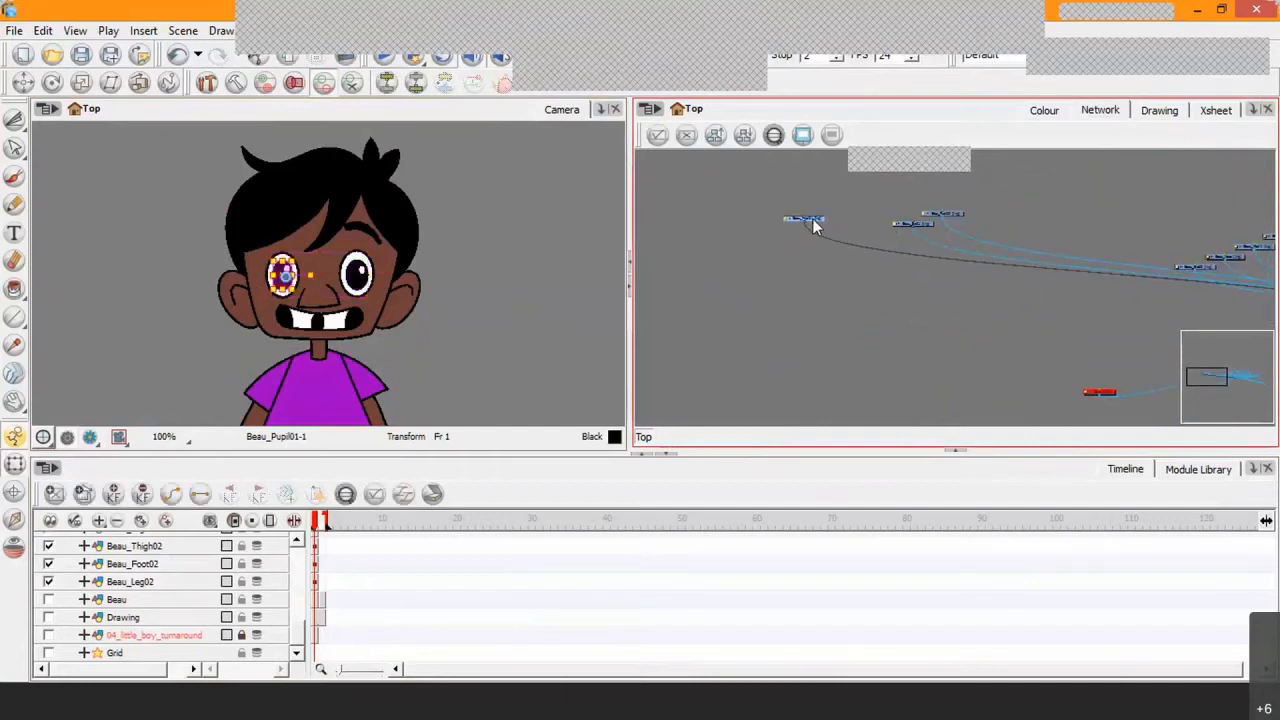
{"action": "left_click", "coordinate": [925, 228]}
{"action": "left_click_drag", "start_coordinate": [923, 220], "coordinate": [863, 212]}
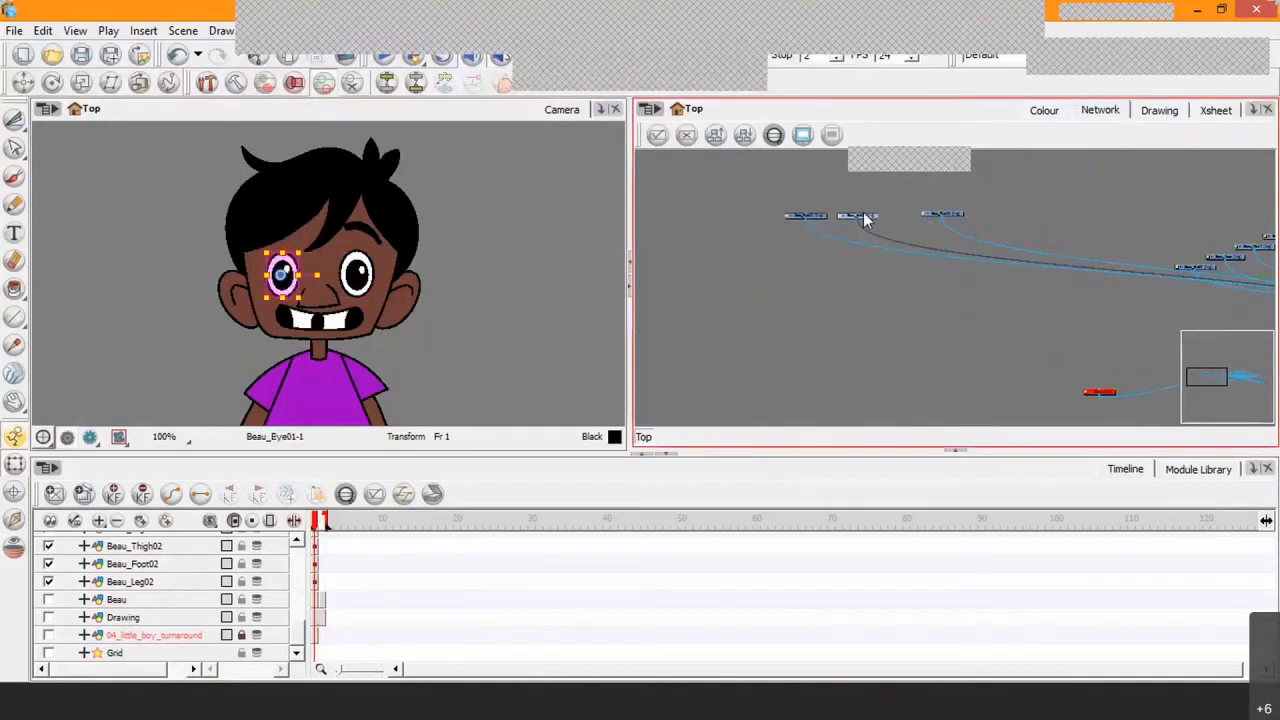
{"action": "left_click_drag", "start_coordinate": [950, 212], "coordinate": [912, 214]}
Step: Place the Beau_Eye02, Beau_Nose, Beau_Mouth and Beau_EyeBrow modules in order at the end of the horizontal row
{"action": "left_click_drag", "start_coordinate": [1092, 254], "coordinate": [935, 255]}
{"action": "left_click", "coordinate": [1052, 271]}
{"action": "left_click_drag", "start_coordinate": [1050, 271], "coordinate": [805, 222]}
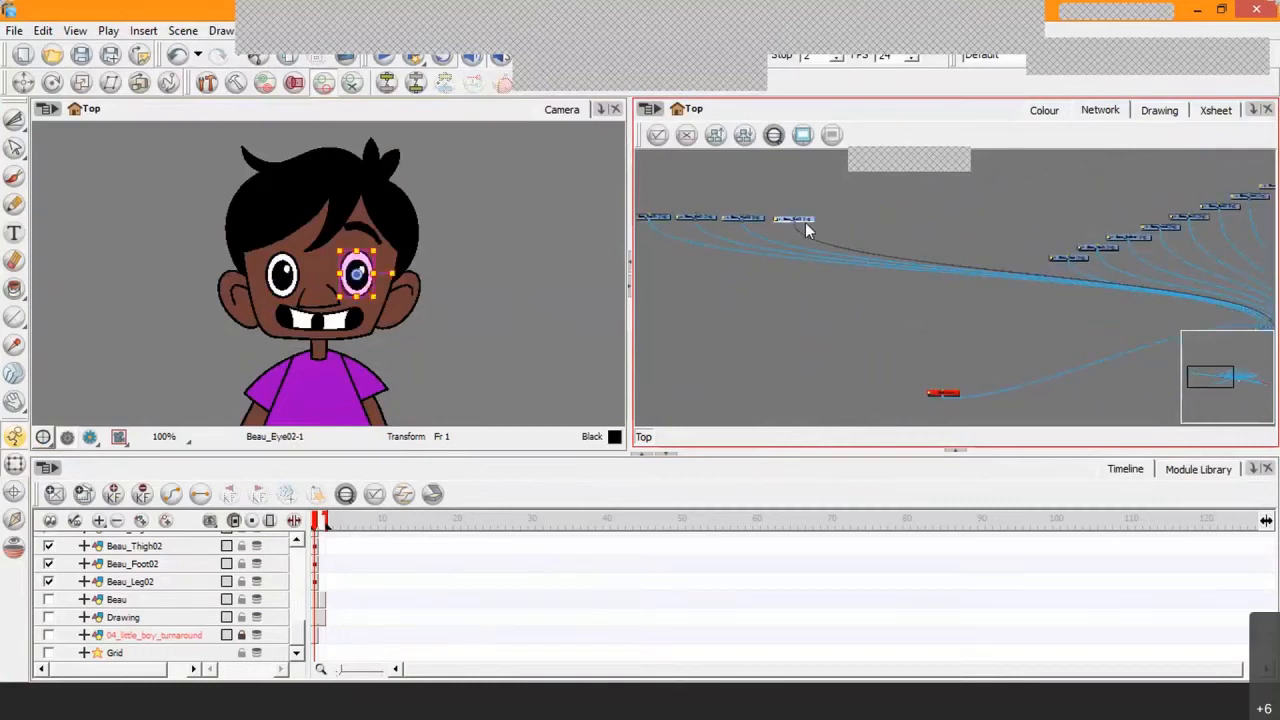
{"action": "left_click", "coordinate": [1080, 257]}
{"action": "left_click_drag", "start_coordinate": [1080, 257], "coordinate": [857, 218]}
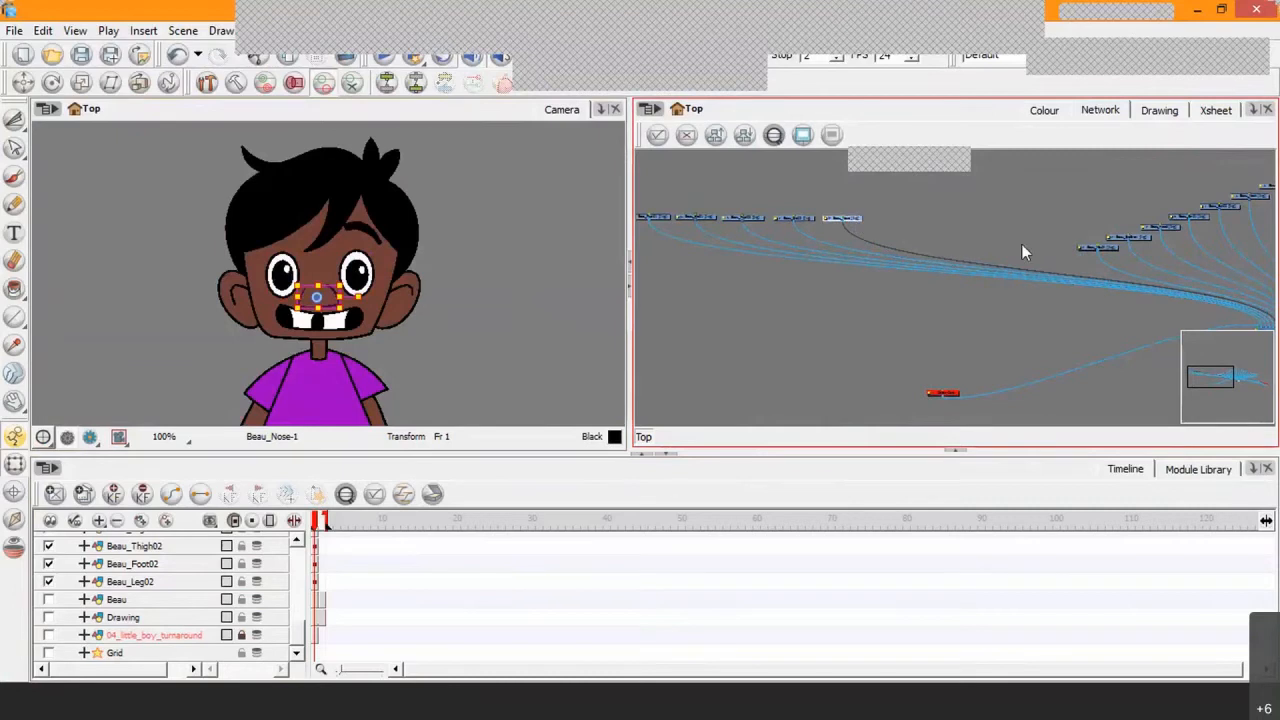
{"action": "left_click_drag", "start_coordinate": [1115, 247], "coordinate": [907, 222]}
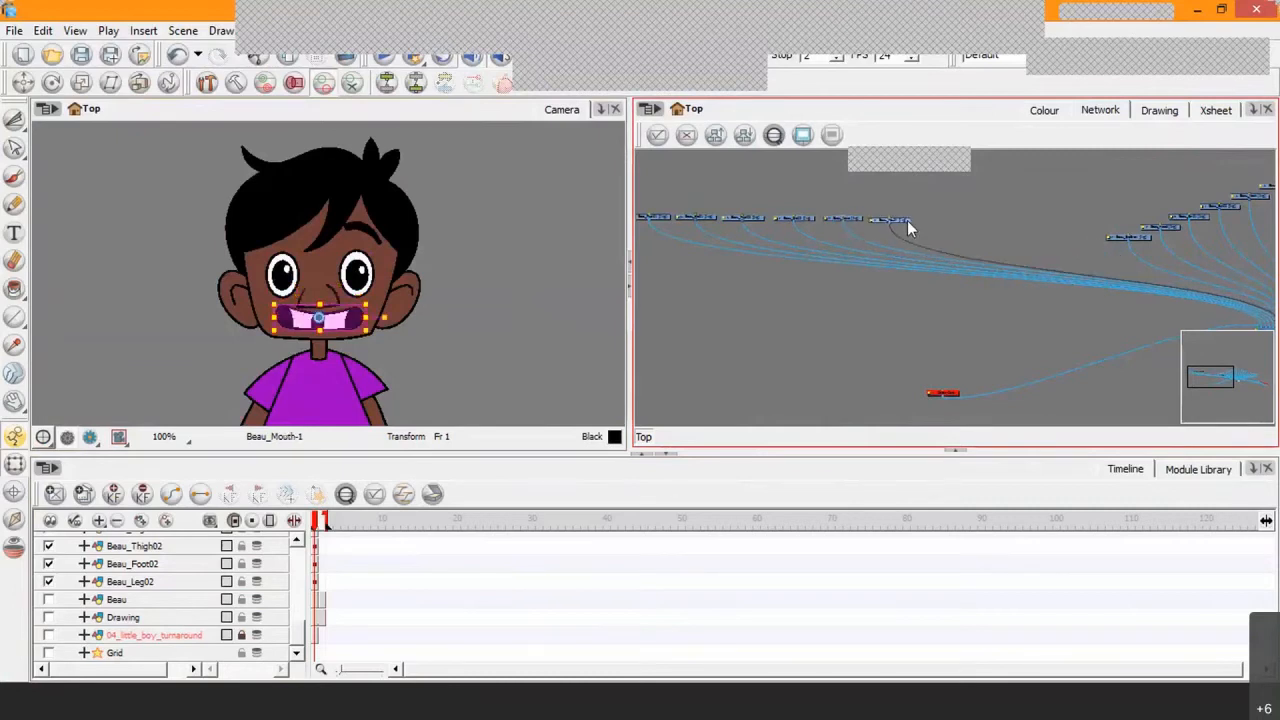
{"action": "left_click", "coordinate": [1140, 240]}
{"action": "left_click_drag", "start_coordinate": [1139, 237], "coordinate": [952, 225]}
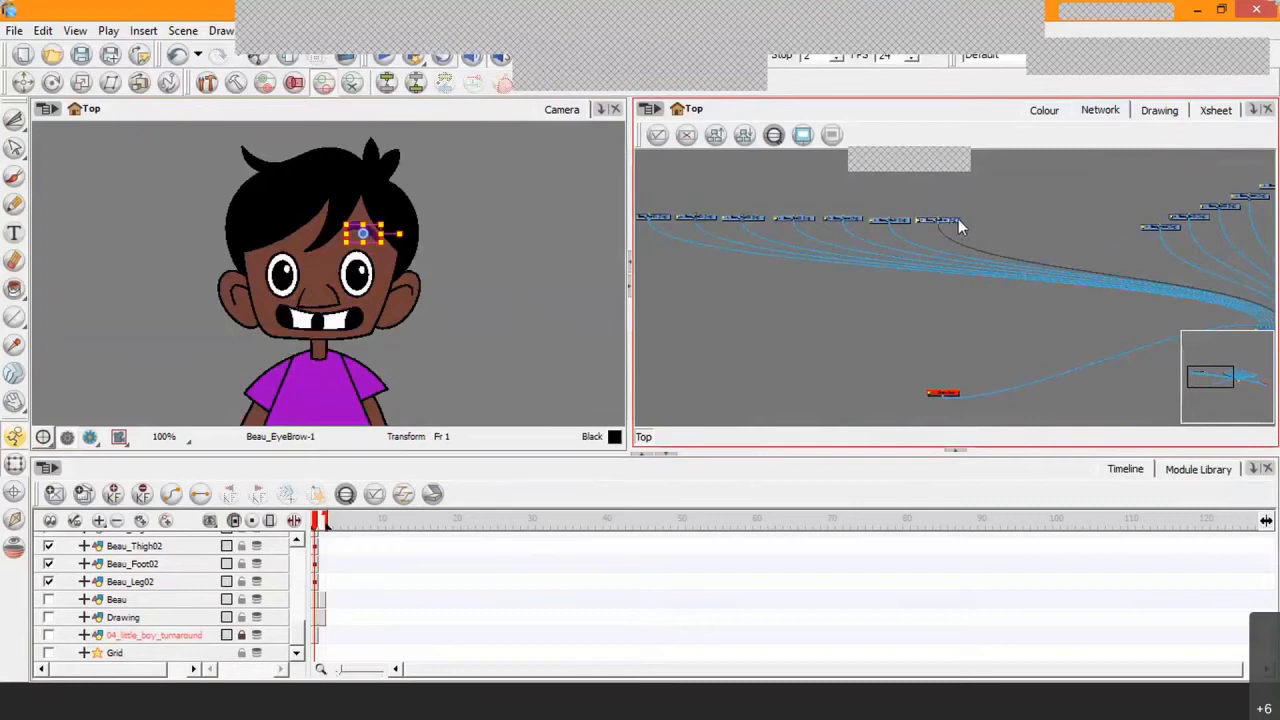
Step: Line up the Beau_Head, Beau_Ear01 and Beau_Ear02 modules in the horizontal row beside the Beau_EyeBrow module
{"action": "scroll", "coordinate": [997, 231], "scroll_direction": "up", "scroll_amount": 2}
{"action": "left_click_drag", "start_coordinate": [1243, 215], "coordinate": [908, 251]}
{"action": "left_click", "coordinate": [1148, 251]}
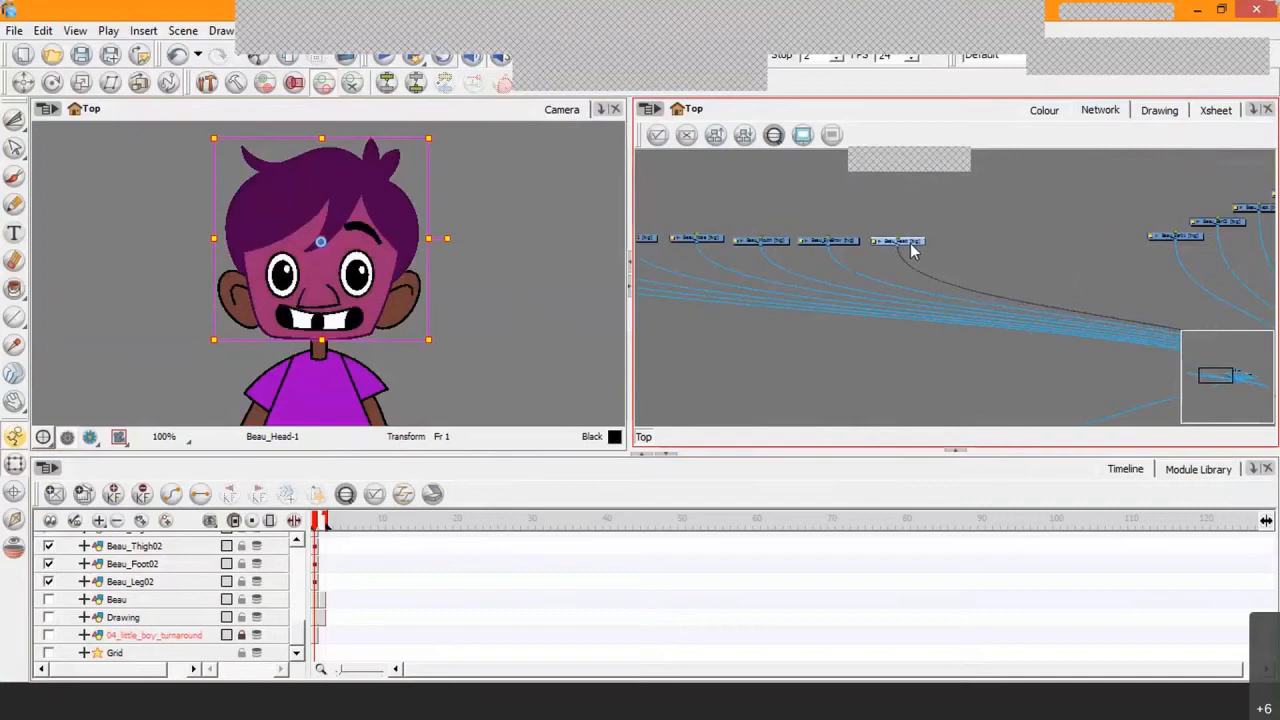
{"action": "left_click_drag", "start_coordinate": [1188, 232], "coordinate": [983, 241]}
{"action": "left_click_drag", "start_coordinate": [1229, 219], "coordinate": [1042, 239]}
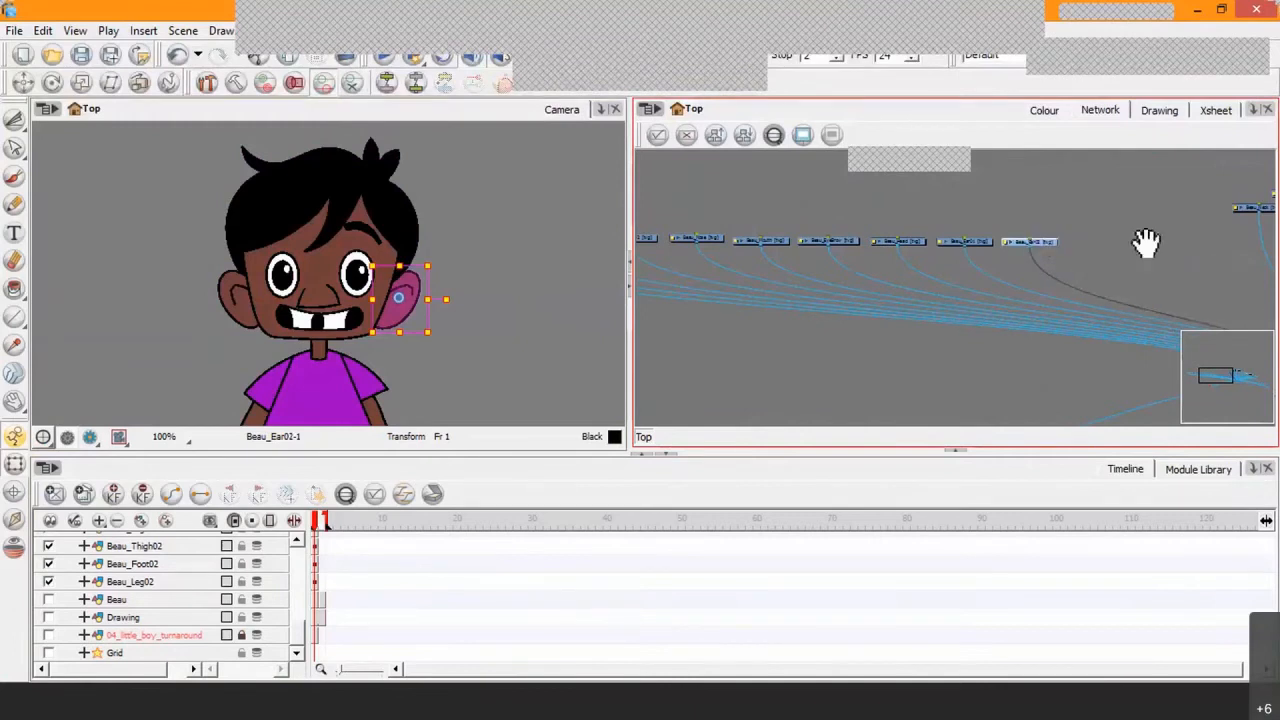
Step: Continue the horizontal row with the Beau_Neck and Beau_Torso modules and the two modules that follow the torso
{"action": "left_click_drag", "start_coordinate": [1146, 243], "coordinate": [996, 267]}
{"action": "left_click_drag", "start_coordinate": [1127, 231], "coordinate": [964, 265]}
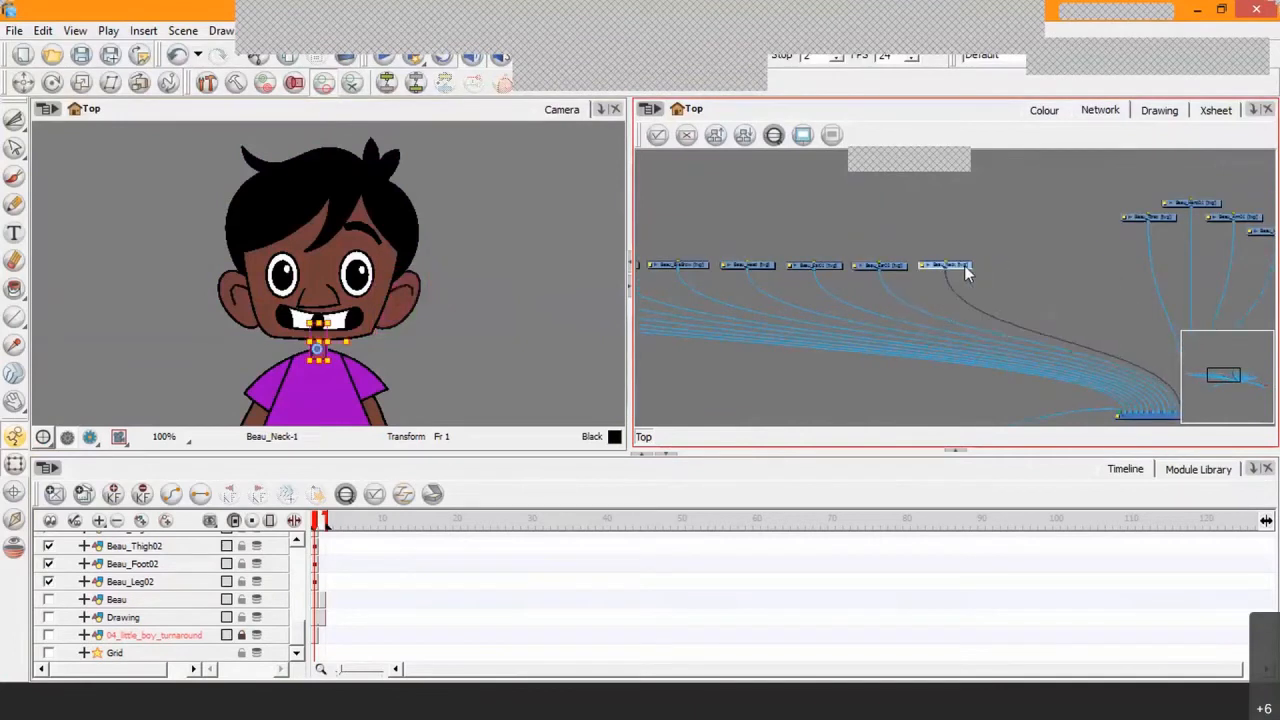
{"action": "left_click_drag", "start_coordinate": [1160, 217], "coordinate": [1028, 272]}
{"action": "left_click_drag", "start_coordinate": [1190, 203], "coordinate": [1083, 266]}
{"action": "left_click_drag", "start_coordinate": [1240, 218], "coordinate": [1157, 260]}
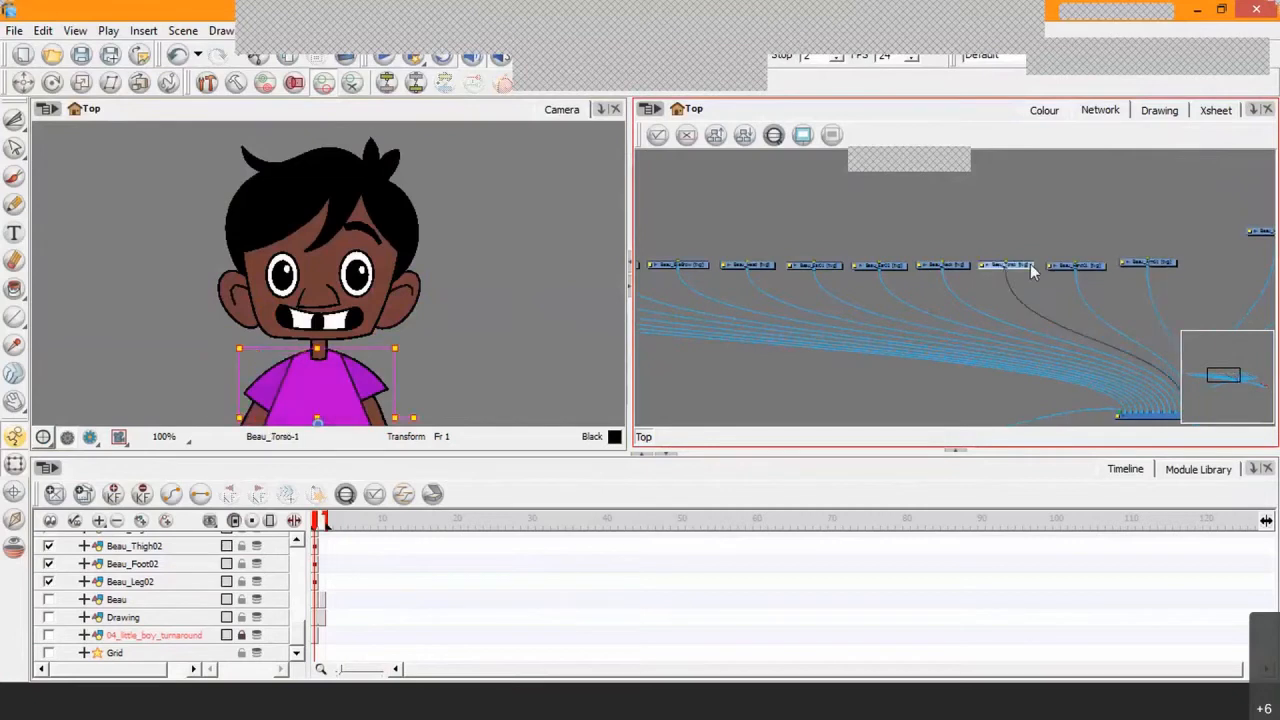
{"action": "left_click", "coordinate": [1090, 266]}
Step: Bring the next limb modules beyond the torso down into the horizontal row, spacing them evenly
{"action": "left_click_drag", "start_coordinate": [1204, 262], "coordinate": [938, 268]}
{"action": "left_click_drag", "start_coordinate": [1039, 270], "coordinate": [953, 253]}
{"action": "left_click_drag", "start_coordinate": [1026, 232], "coordinate": [998, 250]}
{"action": "left_click_drag", "start_coordinate": [877, 244], "coordinate": [880, 249]}
{"action": "left_click_drag", "start_coordinate": [1055, 252], "coordinate": [1160, 316]}
{"action": "left_click_drag", "start_coordinate": [1008, 258], "coordinate": [1133, 240]}
Step: Adjust the Beau_Leg01 module in the row, and finish the row with the Beau_Foot02 and Beau_Leg02 modules
{"action": "left_click", "coordinate": [1020, 232]}
{"action": "left_click", "coordinate": [1009, 238]}
{"action": "left_click", "coordinate": [1065, 234]}
{"action": "left_click", "coordinate": [1056, 234]}
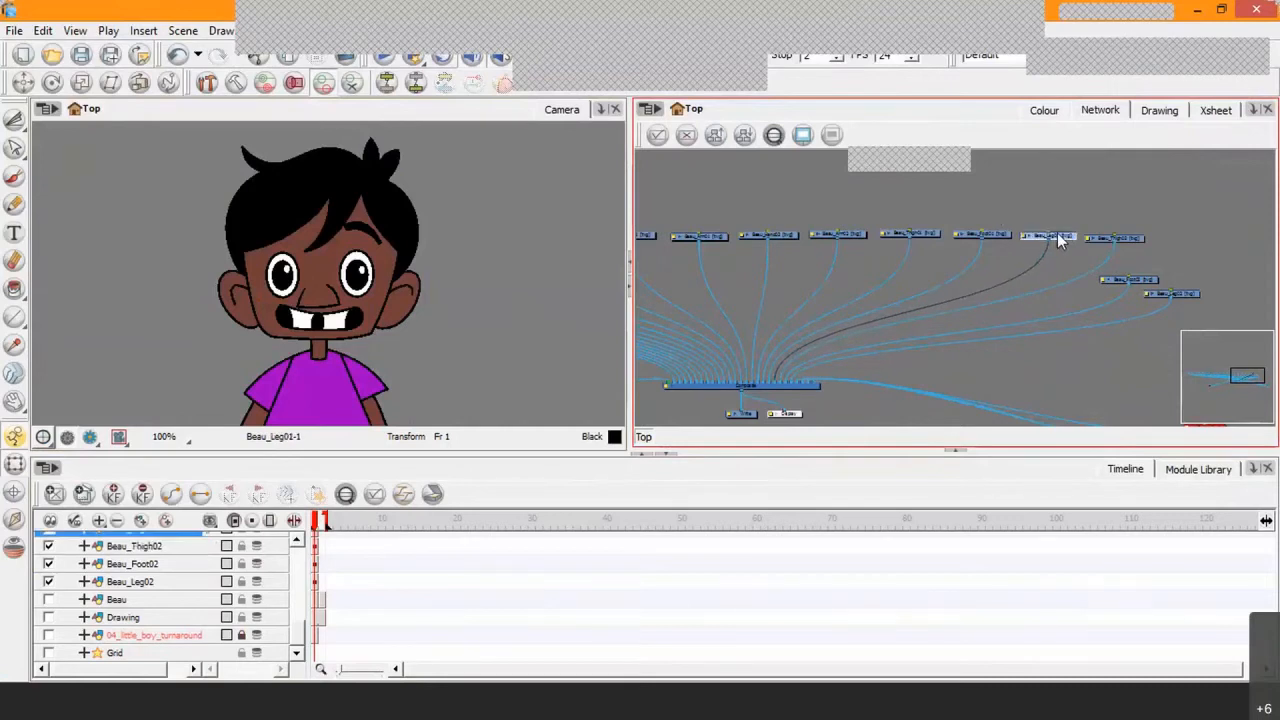
{"action": "left_click_drag", "start_coordinate": [1146, 278], "coordinate": [987, 235]}
{"action": "left_click_drag", "start_coordinate": [974, 278], "coordinate": [1054, 224]}
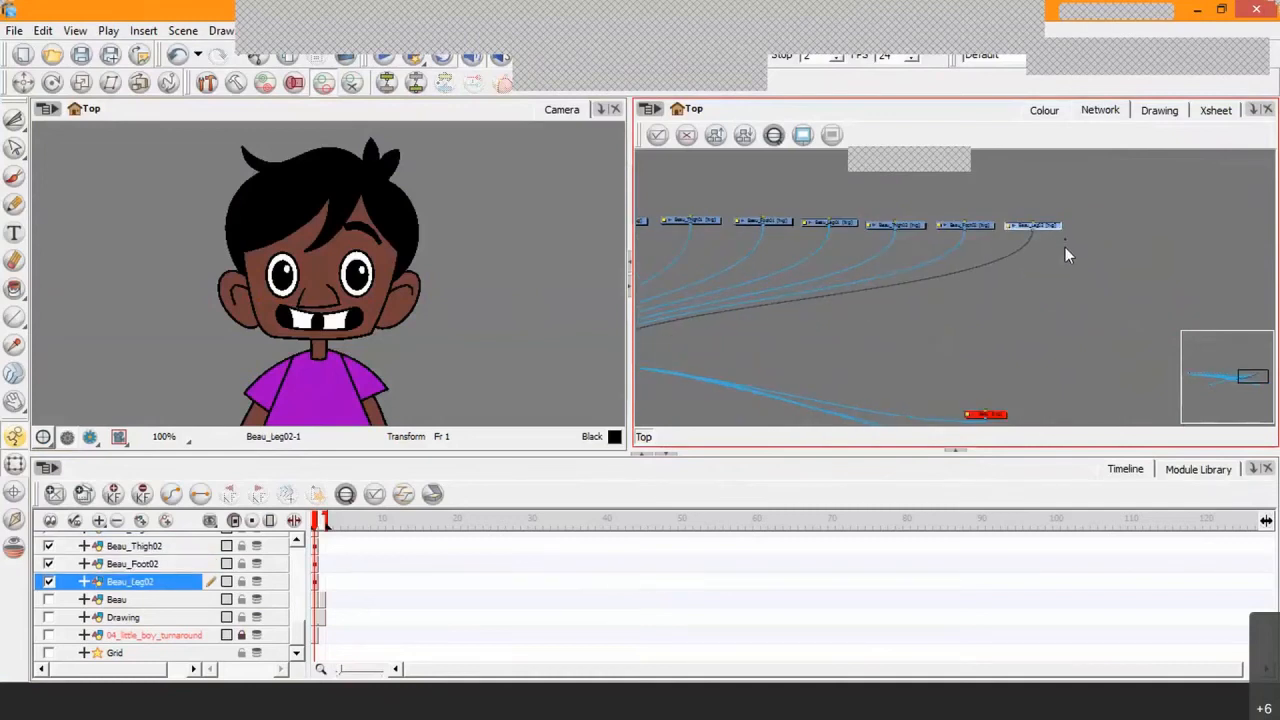
Step: Select the whole row of body-part modules, shift it right to centre it above the composite, and clear the selection
{"action": "scroll", "coordinate": [945, 268], "scroll_direction": "down", "scroll_amount": 5}
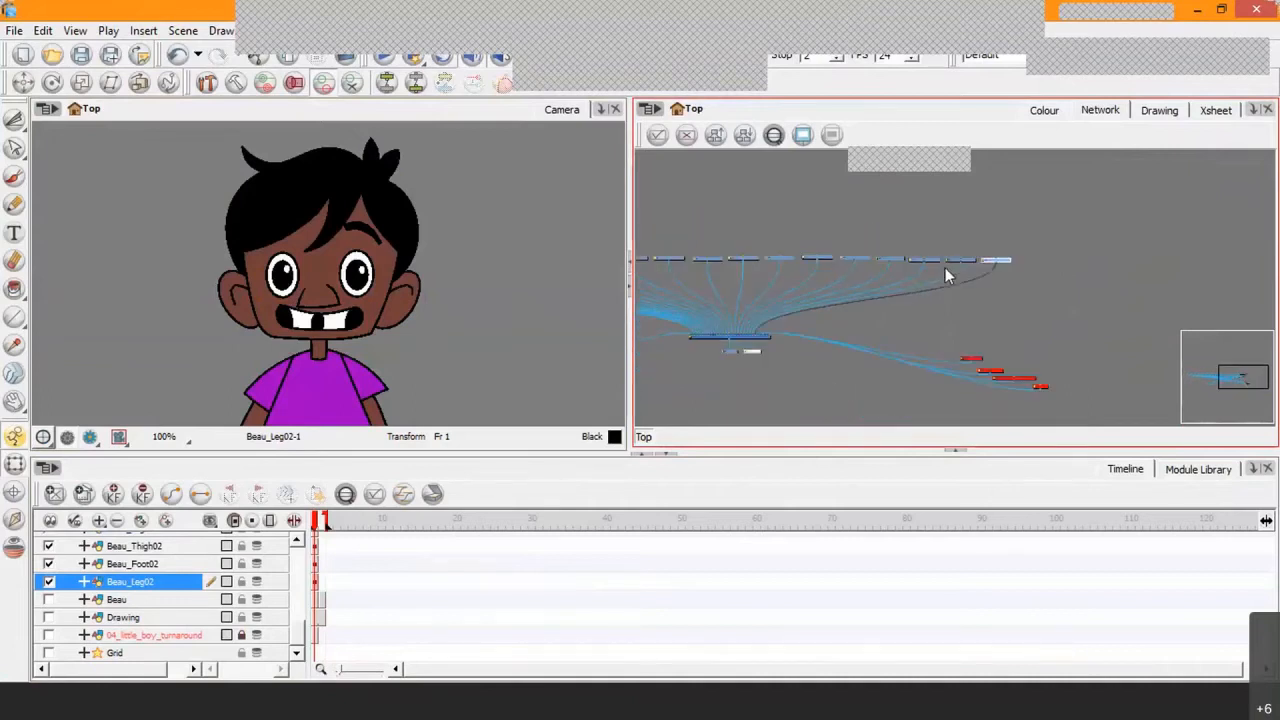
{"action": "scroll", "coordinate": [890, 330], "scroll_direction": "up", "scroll_amount": 1}
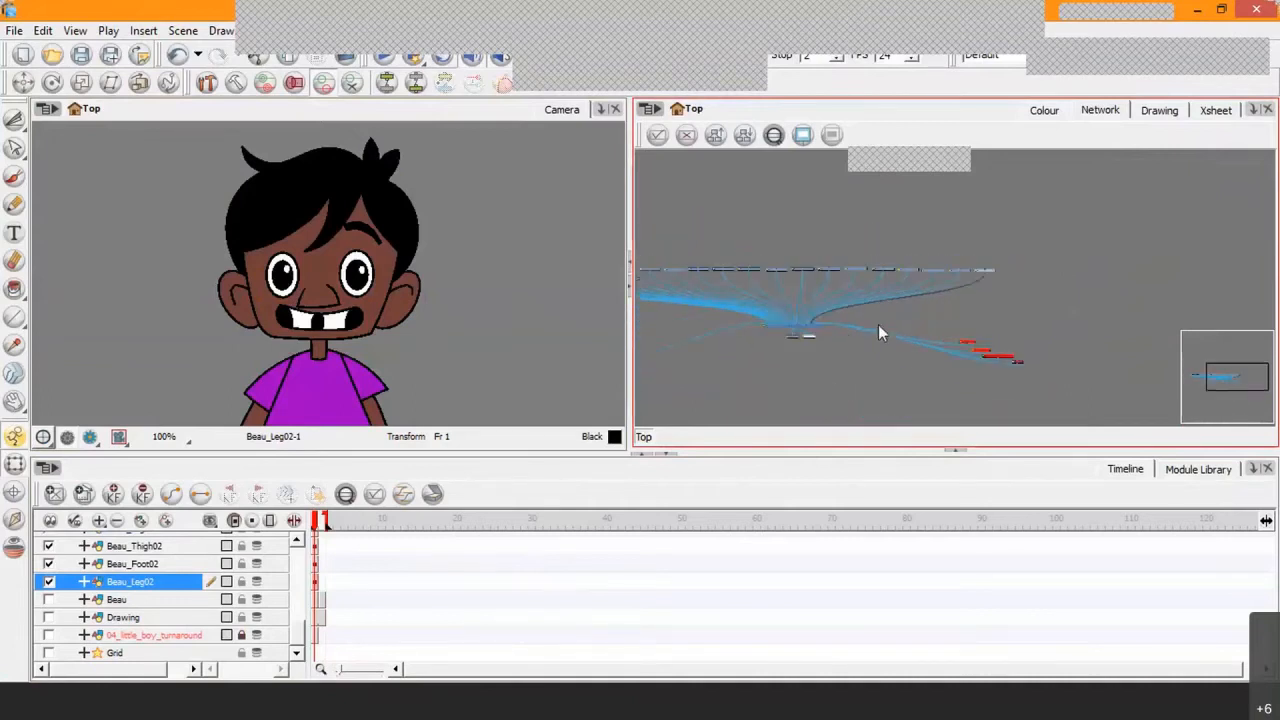
{"action": "scroll", "coordinate": [884, 289], "scroll_direction": "up", "scroll_amount": 1}
{"action": "left_click_drag", "start_coordinate": [884, 289], "coordinate": [1091, 290]}
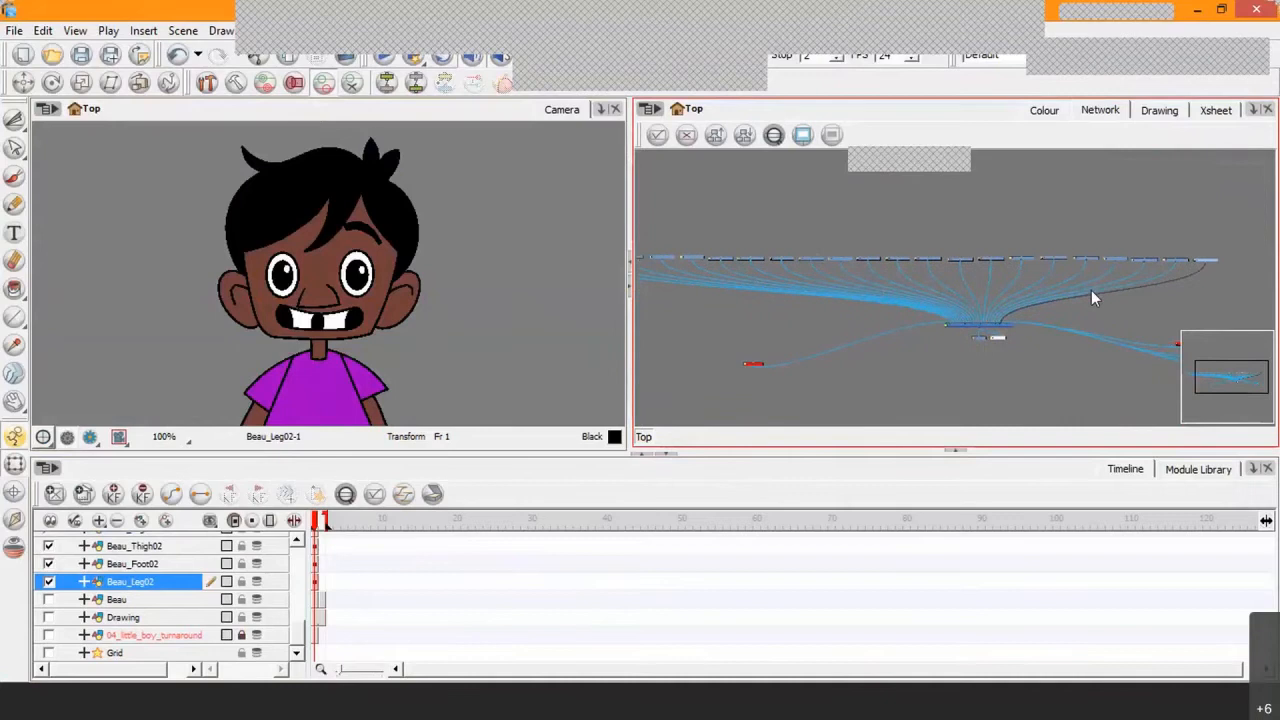
{"action": "scroll", "coordinate": [1091, 290], "scroll_direction": "down", "scroll_amount": 1}
{"action": "left_click_drag", "start_coordinate": [665, 251], "coordinate": [1156, 293]}
{"action": "left_click_drag", "start_coordinate": [939, 270], "coordinate": [1005, 270]}
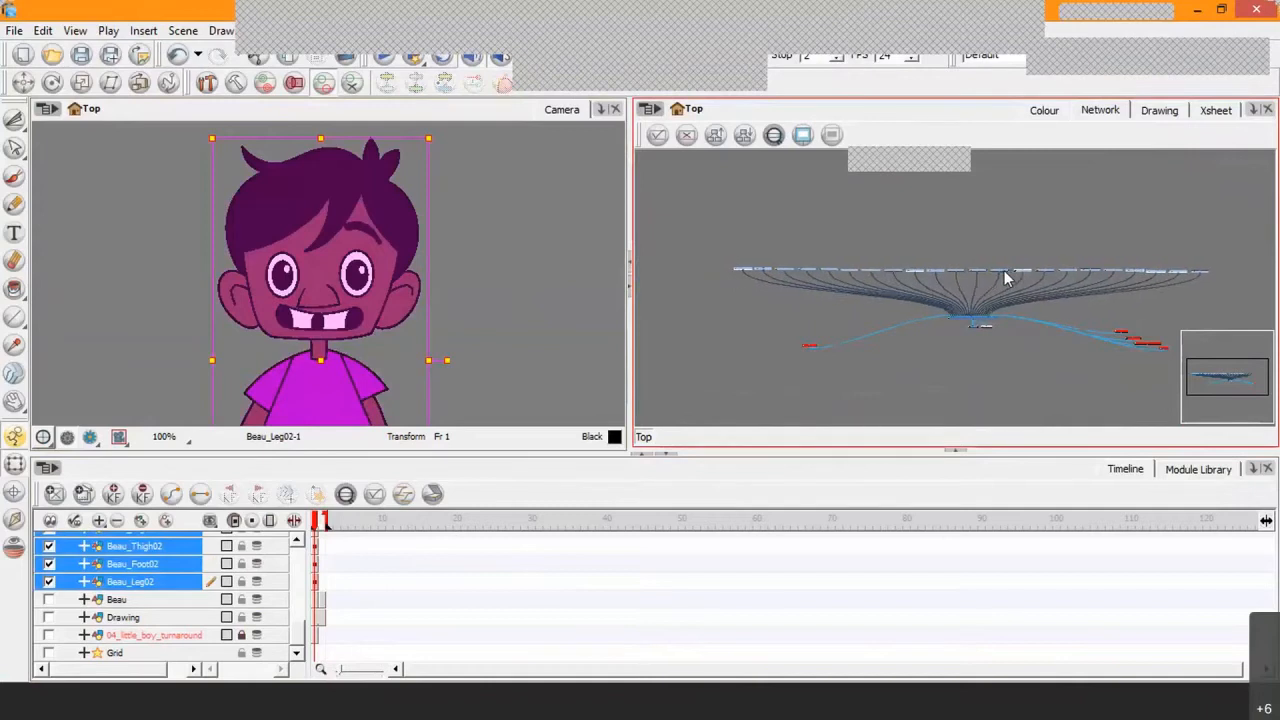
{"action": "left_click", "coordinate": [979, 388]}
{"action": "scroll", "coordinate": [975, 343], "scroll_direction": "up", "scroll_amount": 2}
{"action": "scroll", "coordinate": [975, 343], "scroll_direction": "up", "scroll_amount": 3}
{"action": "left_click_drag", "start_coordinate": [880, 300], "coordinate": [1031, 289]}
Step: Switch to the PowerPoint presentation and go to slide 31, "Step 9: Peg the Drawing Modules"
{"action": "scroll", "coordinate": [1073, 280], "scroll_direction": "down", "scroll_amount": 2}
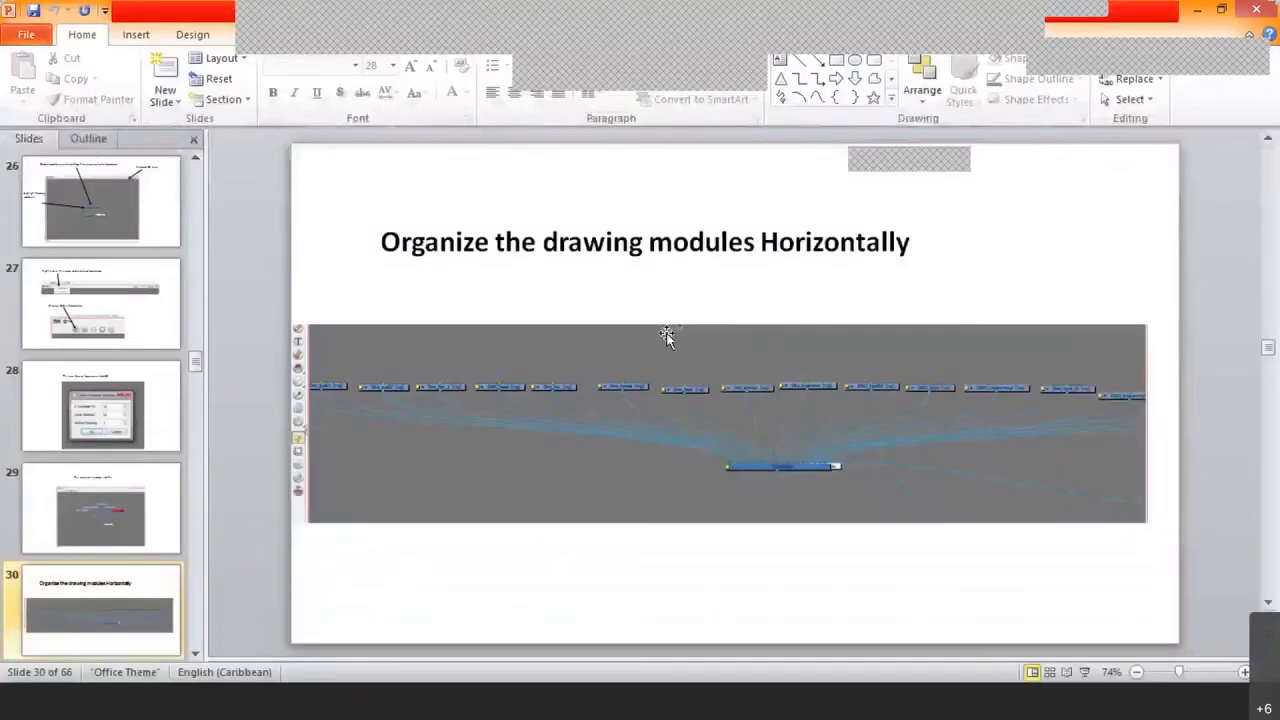
{"action": "scroll", "coordinate": [686, 323], "scroll_direction": "down", "scroll_amount": 1}
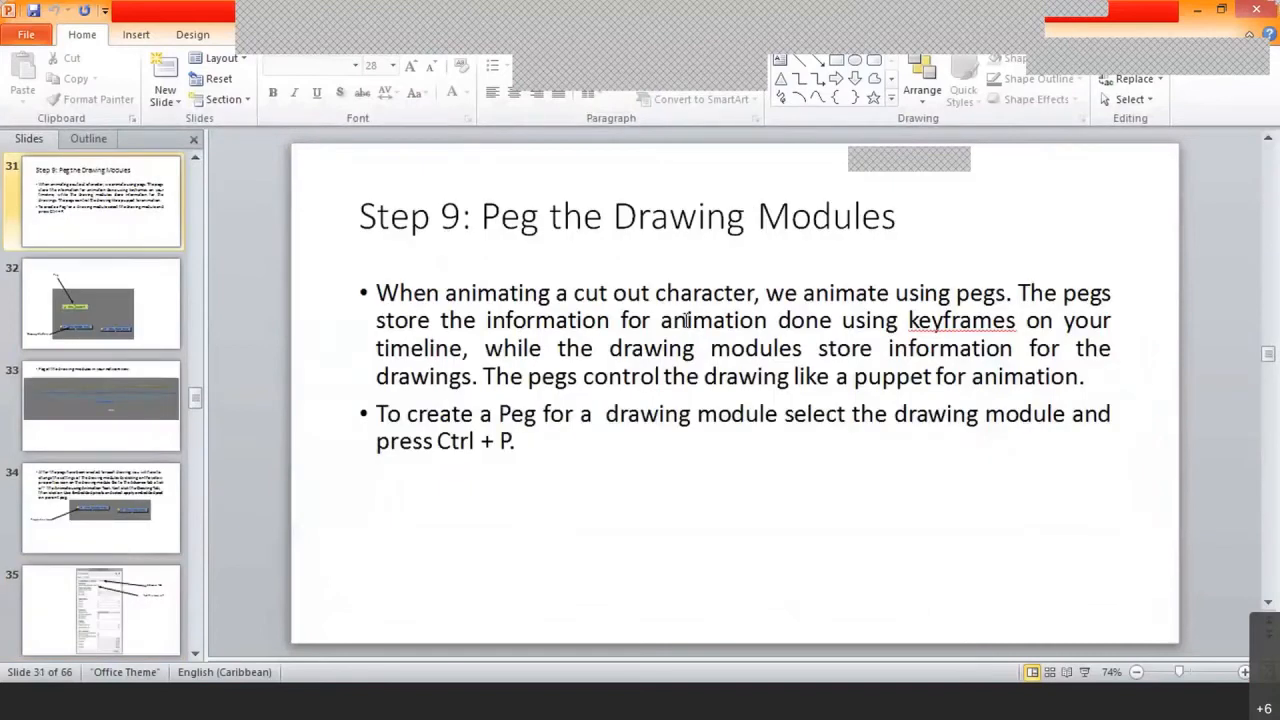
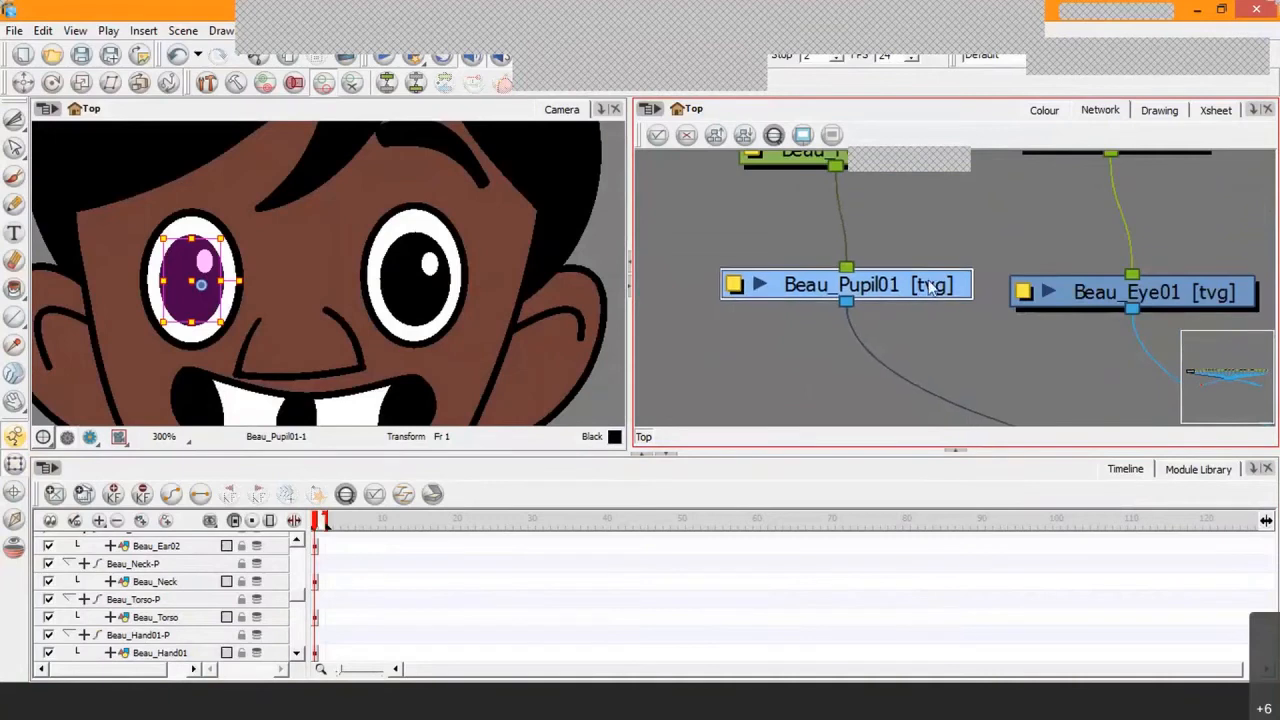
Step: Open the Beau_Pupil01 layer properties and turn off Animate Using Animation Tools in the advanced settings
{"action": "left_click", "coordinate": [745, 296]}
{"action": "left_click", "coordinate": [530, 231]}
{"action": "left_click_drag", "start_coordinate": [530, 231], "coordinate": [419, 93]}
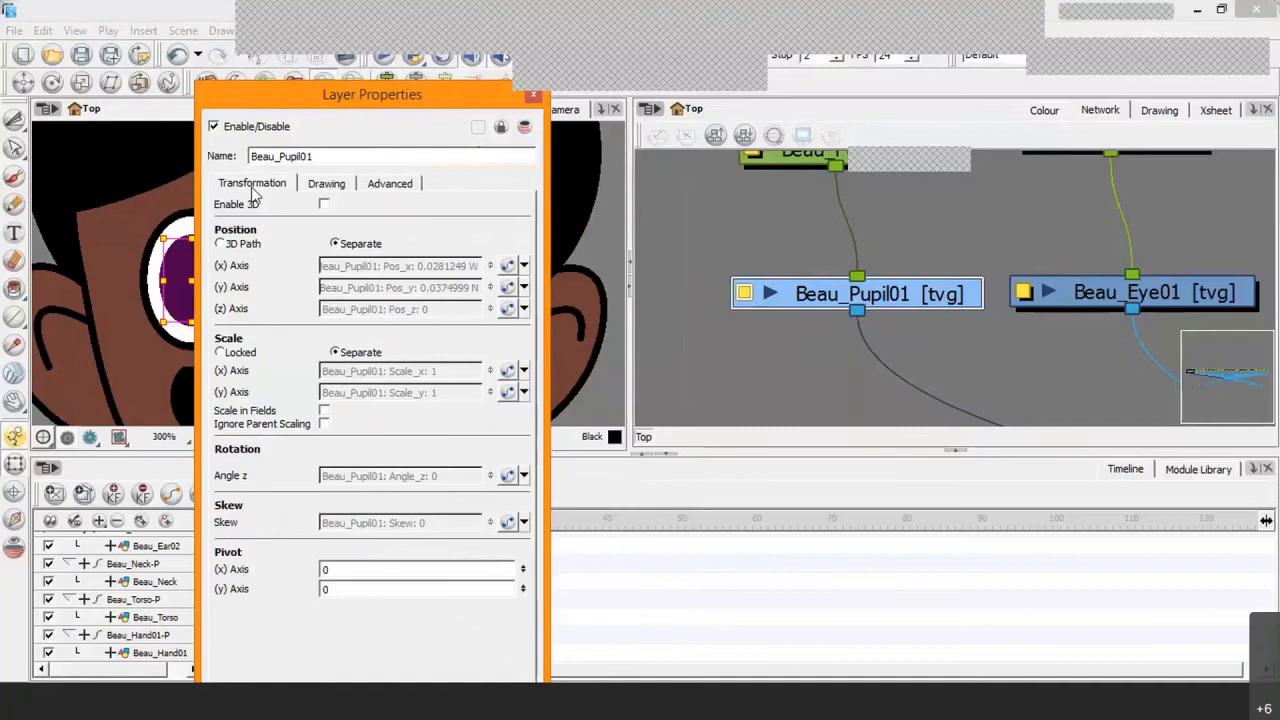
{"action": "left_click", "coordinate": [333, 188]}
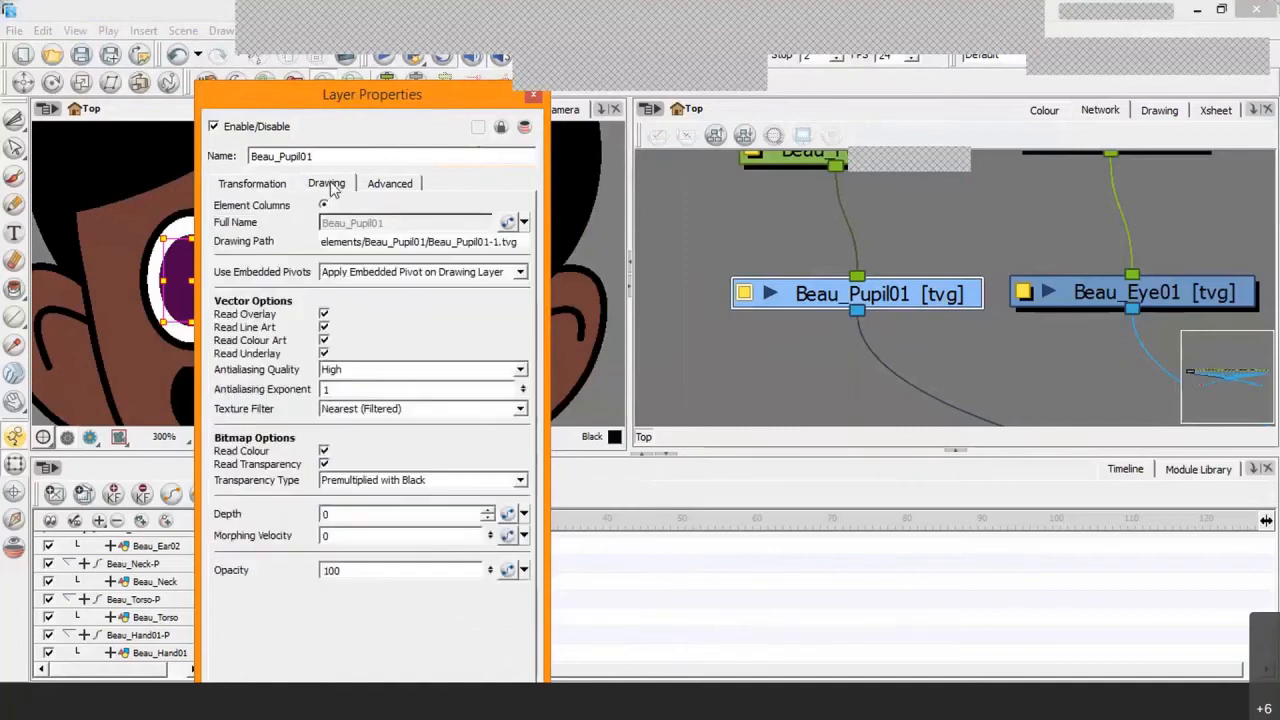
{"action": "left_click", "coordinate": [395, 188]}
{"action": "left_click", "coordinate": [655, 100]}
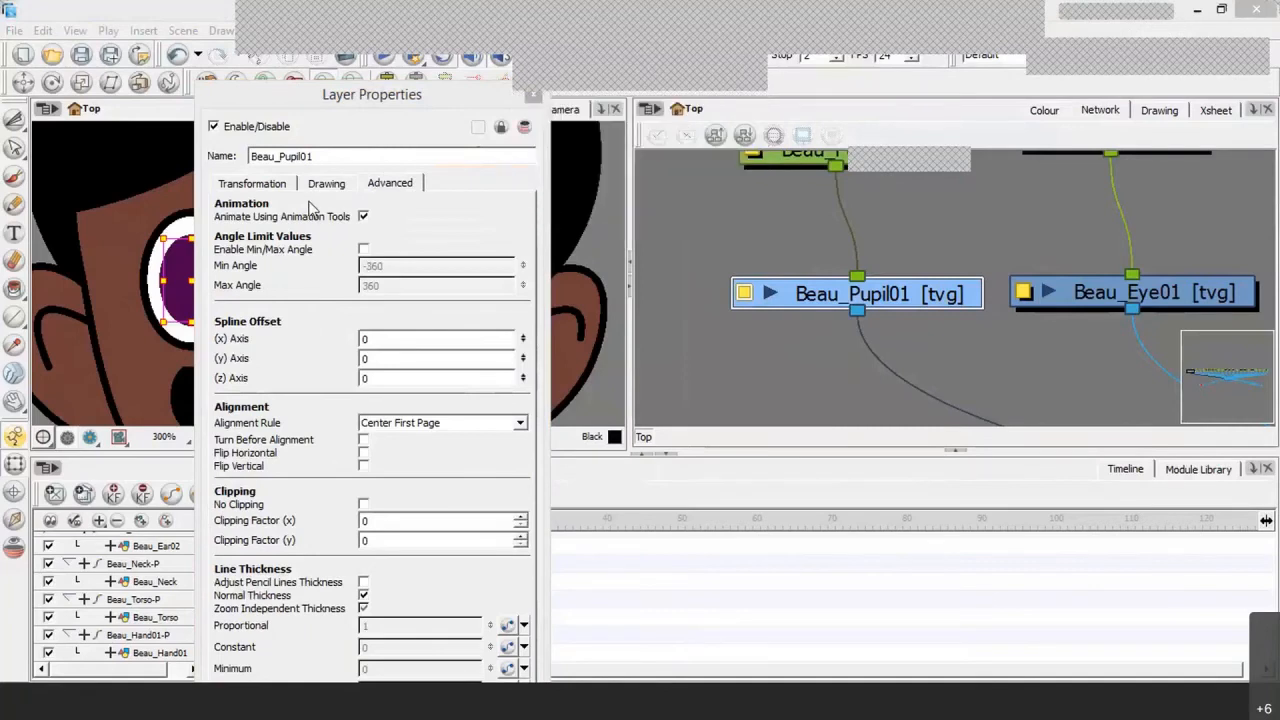
{"action": "left_click", "coordinate": [400, 184]}
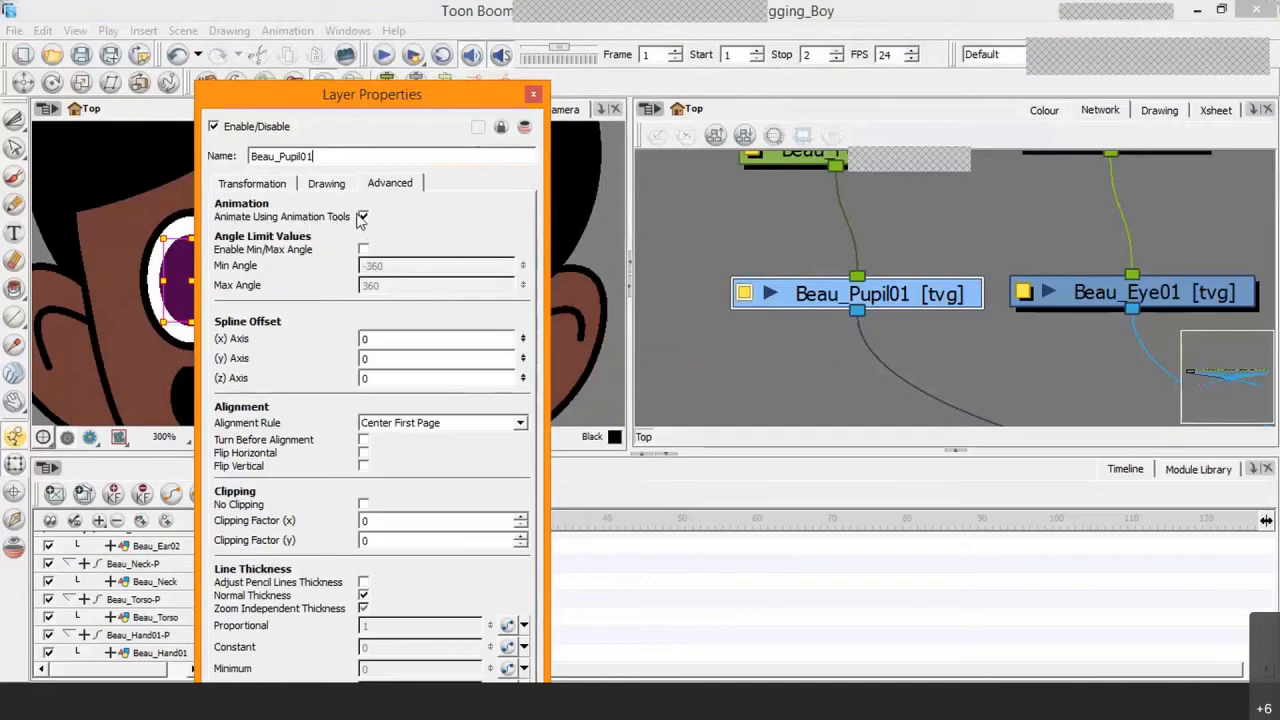
{"action": "left_click", "coordinate": [364, 217]}
{"action": "left_click", "coordinate": [364, 217]}
{"action": "left_click", "coordinate": [364, 217]}
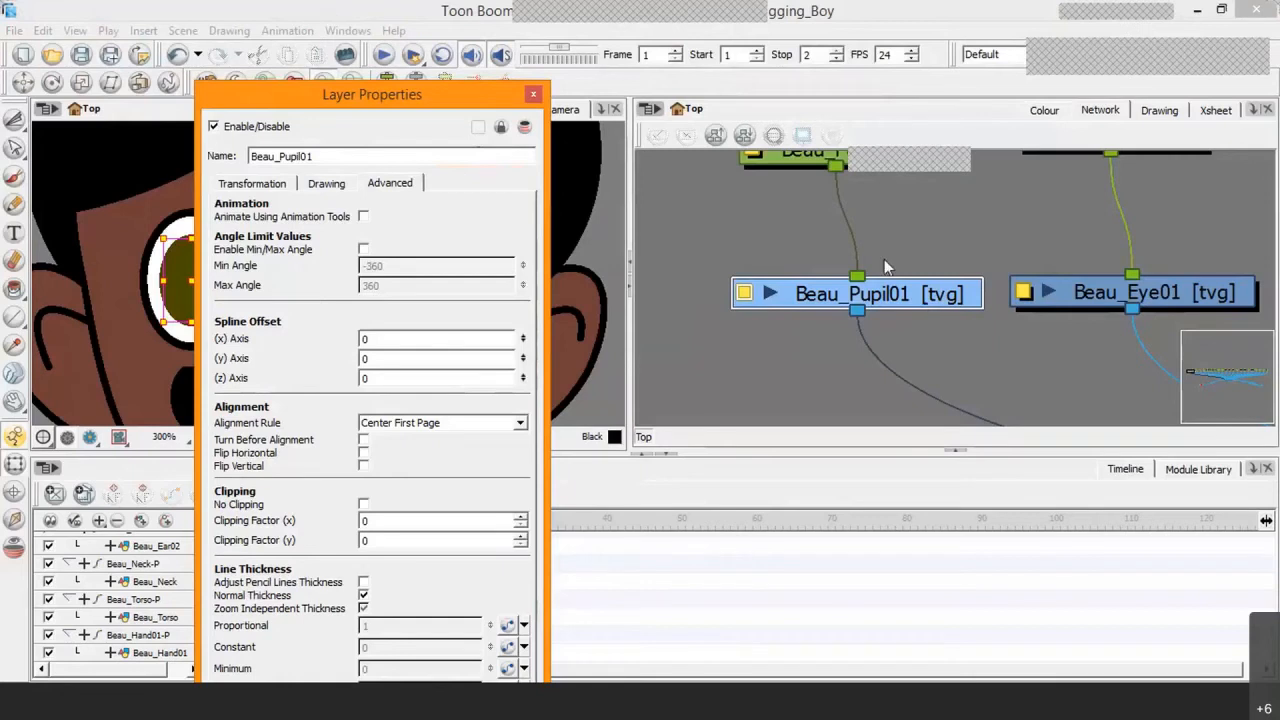
Step: Nudge the Beau_Pupil01-P peg and the Beau_Pupil01 module closer together and preview the drawing's thumbnail
{"action": "left_click_drag", "start_coordinate": [931, 264], "coordinate": [935, 311]}
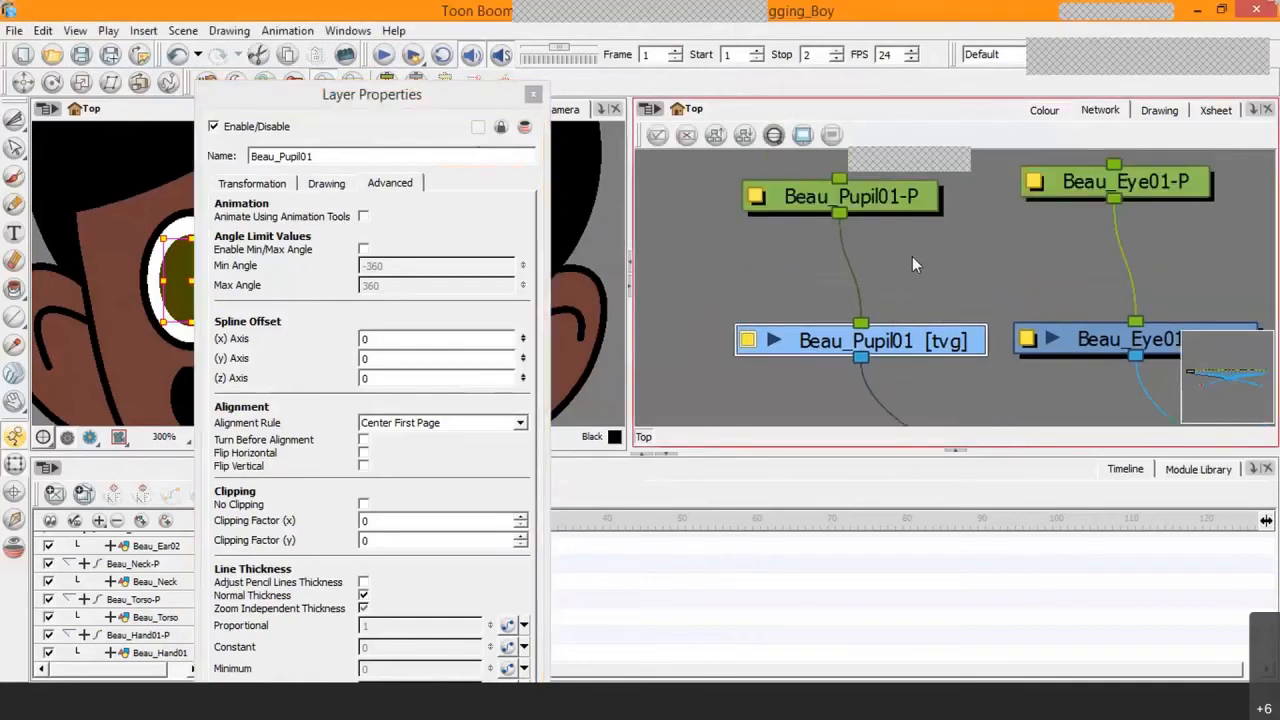
{"action": "mouse_move", "coordinate": [882, 203]}
{"action": "left_mouse_down"}
{"action": "mouse_move", "coordinate": [893, 197]}
{"action": "mouse_move", "coordinate": [891, 210]}
{"action": "left_mouse_up"}
{"action": "mouse_move", "coordinate": [925, 341]}
{"action": "left_mouse_down"}
{"action": "mouse_move", "coordinate": [900, 290]}
{"action": "mouse_move", "coordinate": [927, 343]}
{"action": "mouse_move", "coordinate": [914, 326]}
{"action": "left_mouse_up"}
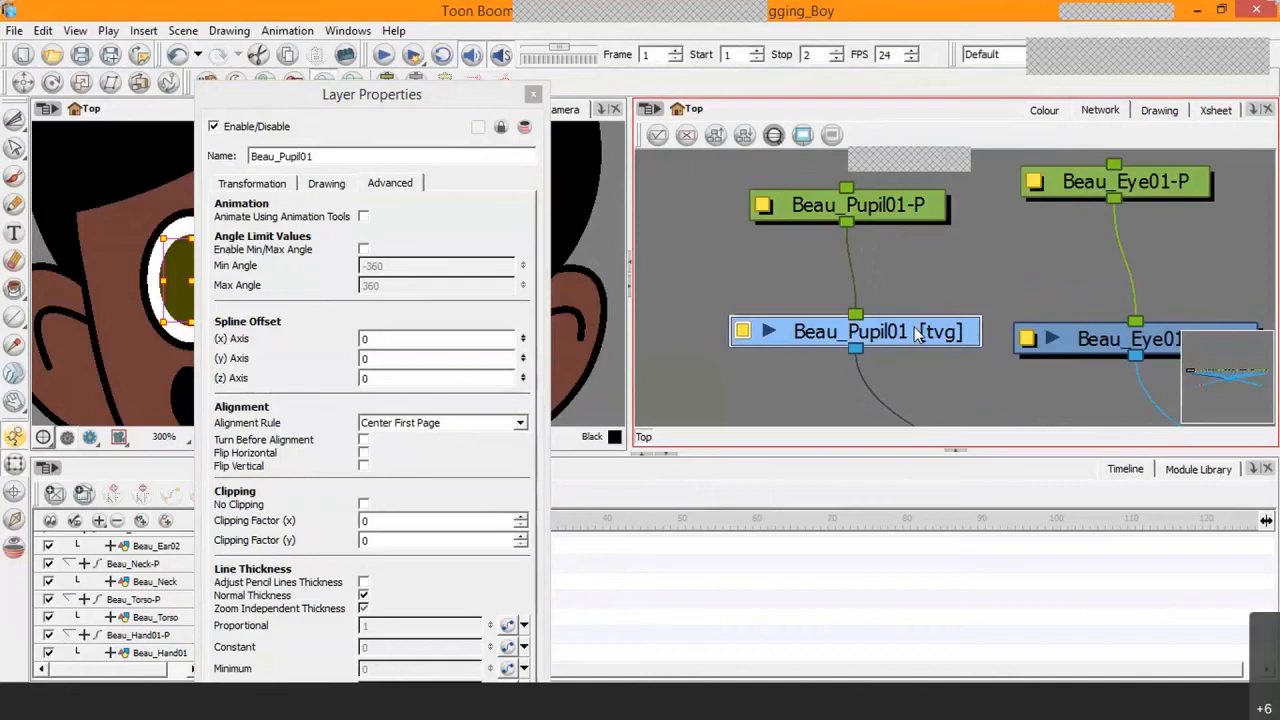
{"action": "left_click", "coordinate": [769, 332]}
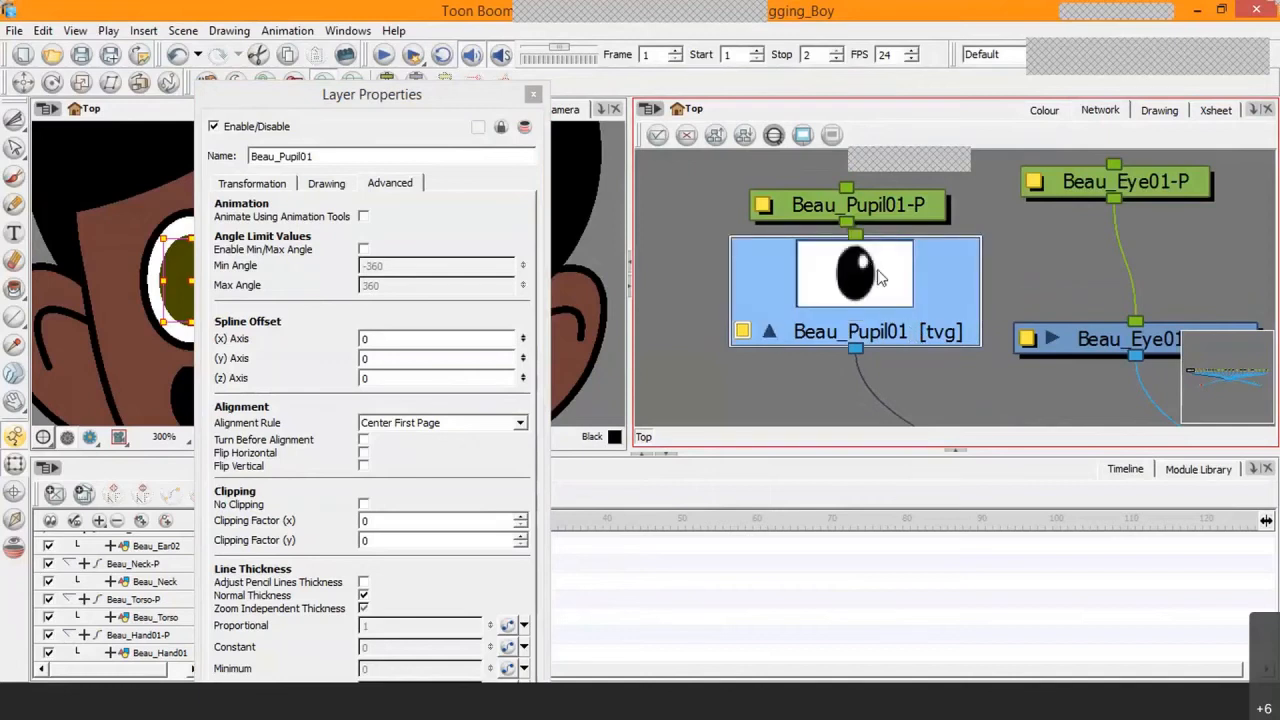
{"action": "left_click", "coordinate": [770, 332]}
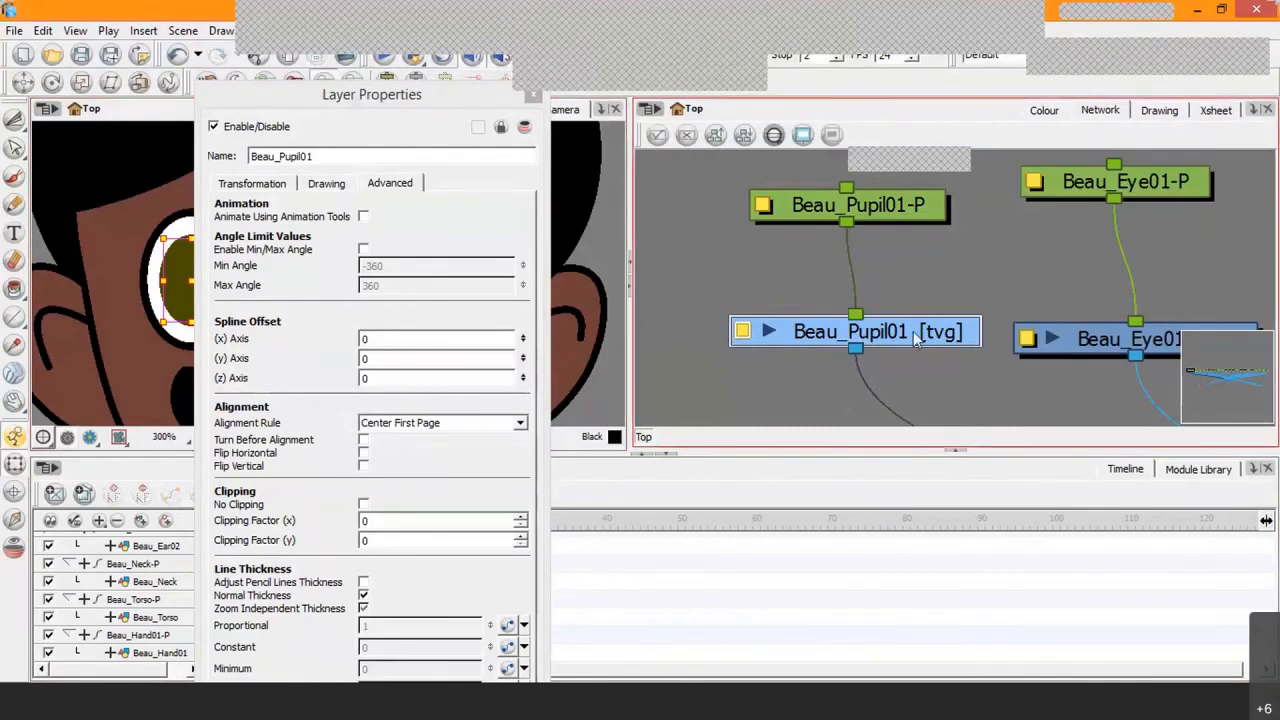
Step: Reposition the Beau_Pupil01 drawing module and line up its Beau_Pupil01-P peg above it
{"action": "mouse_move", "coordinate": [920, 340]}
{"action": "left_mouse_down"}
{"action": "mouse_move", "coordinate": [903, 343]}
{"action": "mouse_move", "coordinate": [915, 346]}
{"action": "left_mouse_up"}
{"action": "mouse_move", "coordinate": [889, 224]}
{"action": "left_mouse_down"}
{"action": "mouse_move", "coordinate": [872, 227]}
{"action": "mouse_move", "coordinate": [869, 214]}
{"action": "left_mouse_up"}
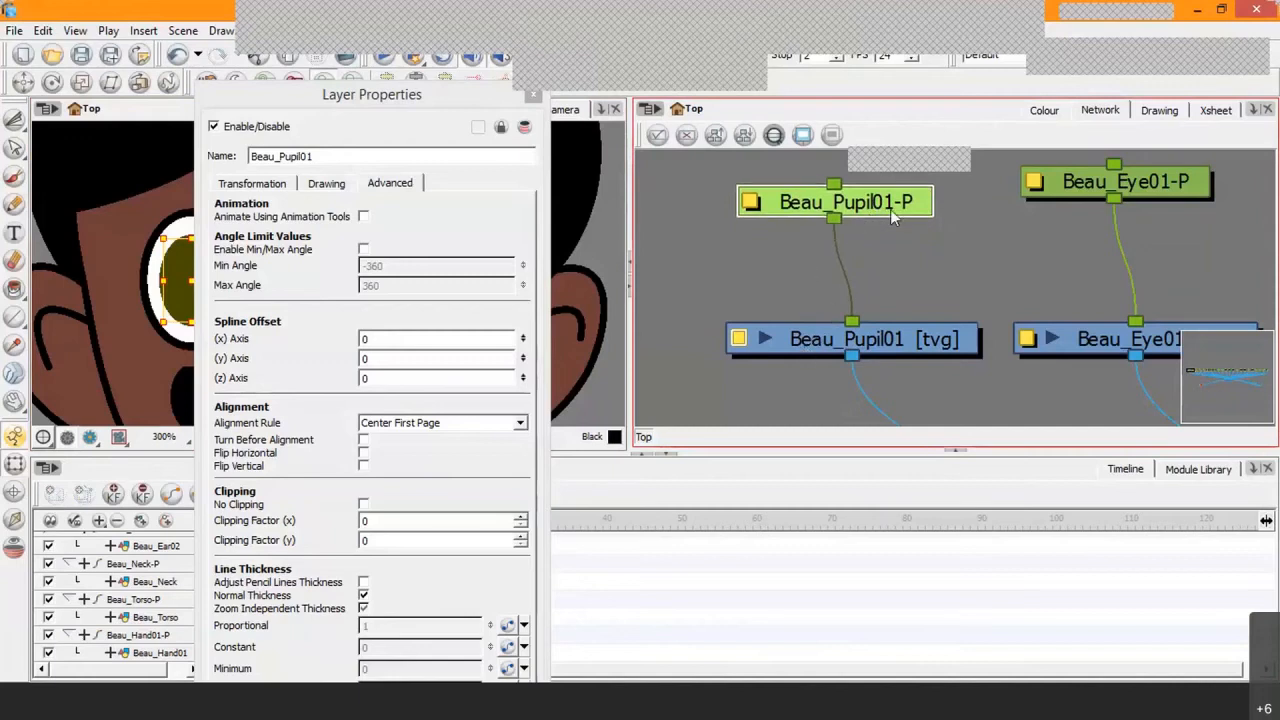
{"action": "mouse_move", "coordinate": [890, 211]}
{"action": "left_mouse_down"}
{"action": "mouse_move", "coordinate": [872, 217]}
{"action": "mouse_move", "coordinate": [886, 195]}
{"action": "left_mouse_up"}
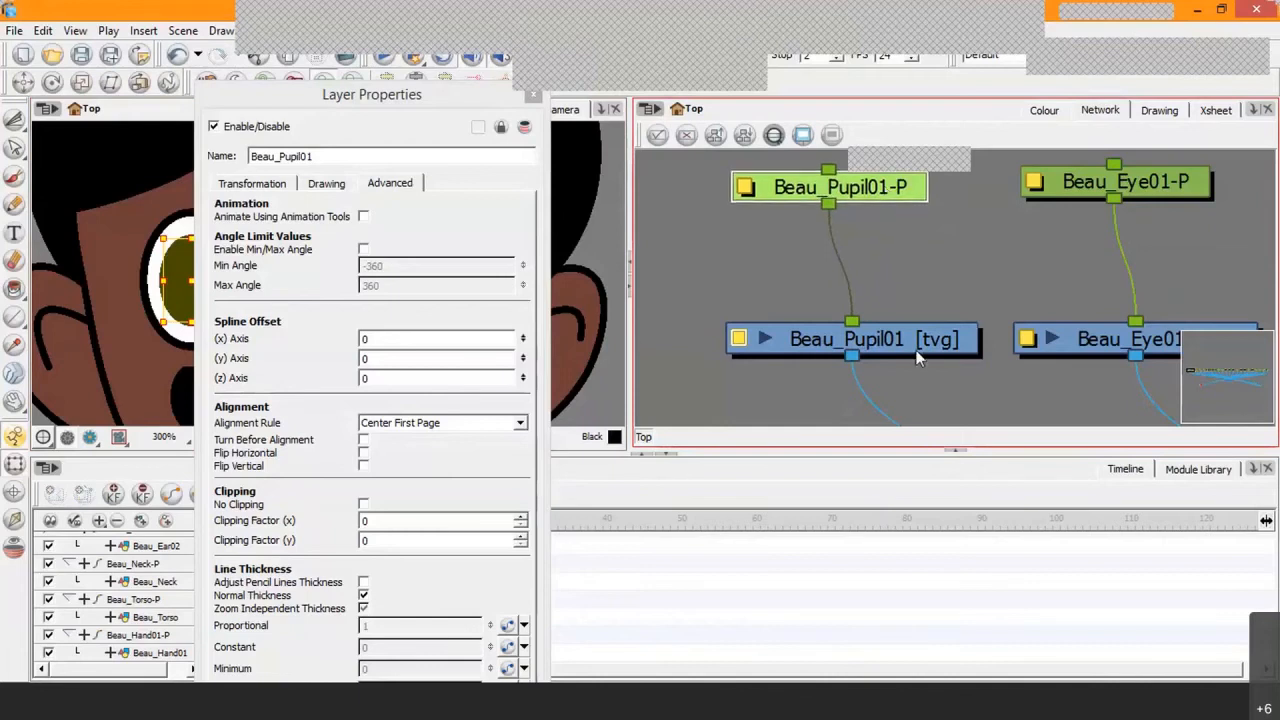
{"action": "left_click_drag", "start_coordinate": [901, 319], "coordinate": [889, 313]}
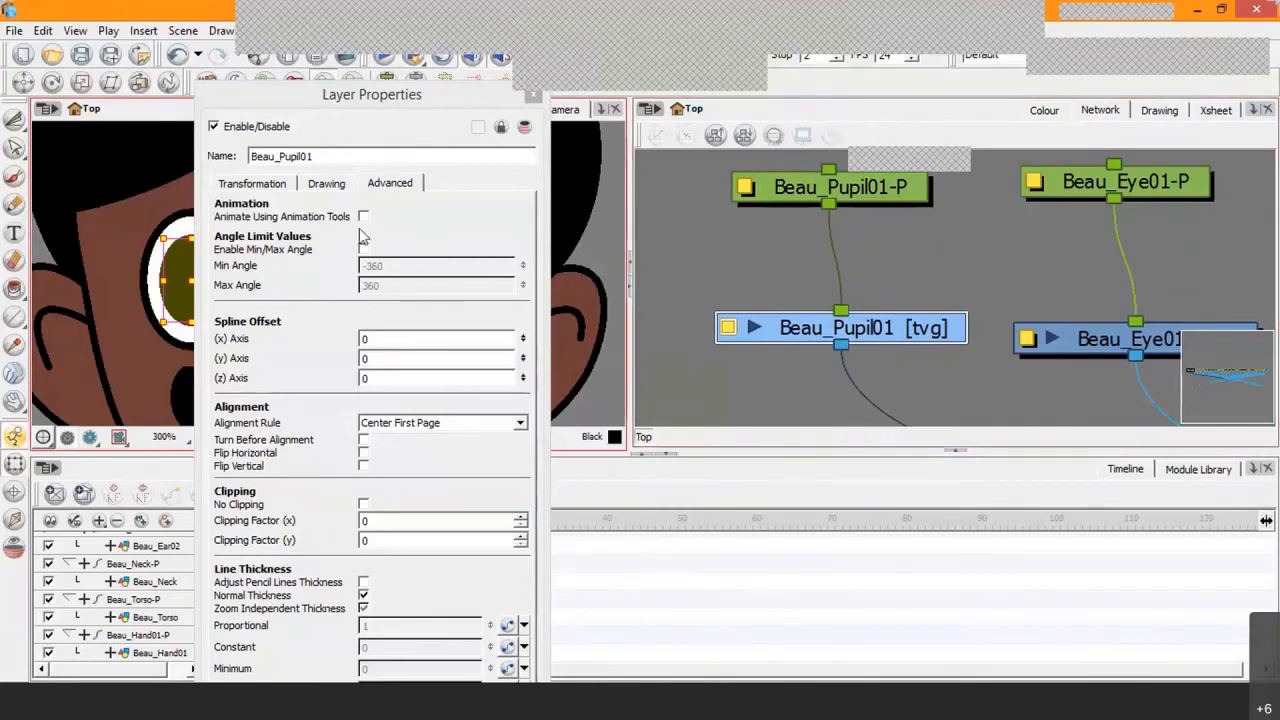
{"action": "left_click", "coordinate": [905, 327]}
{"action": "left_click_drag", "start_coordinate": [903, 321], "coordinate": [913, 341]}
{"action": "left_click_drag", "start_coordinate": [872, 187], "coordinate": [879, 196]}
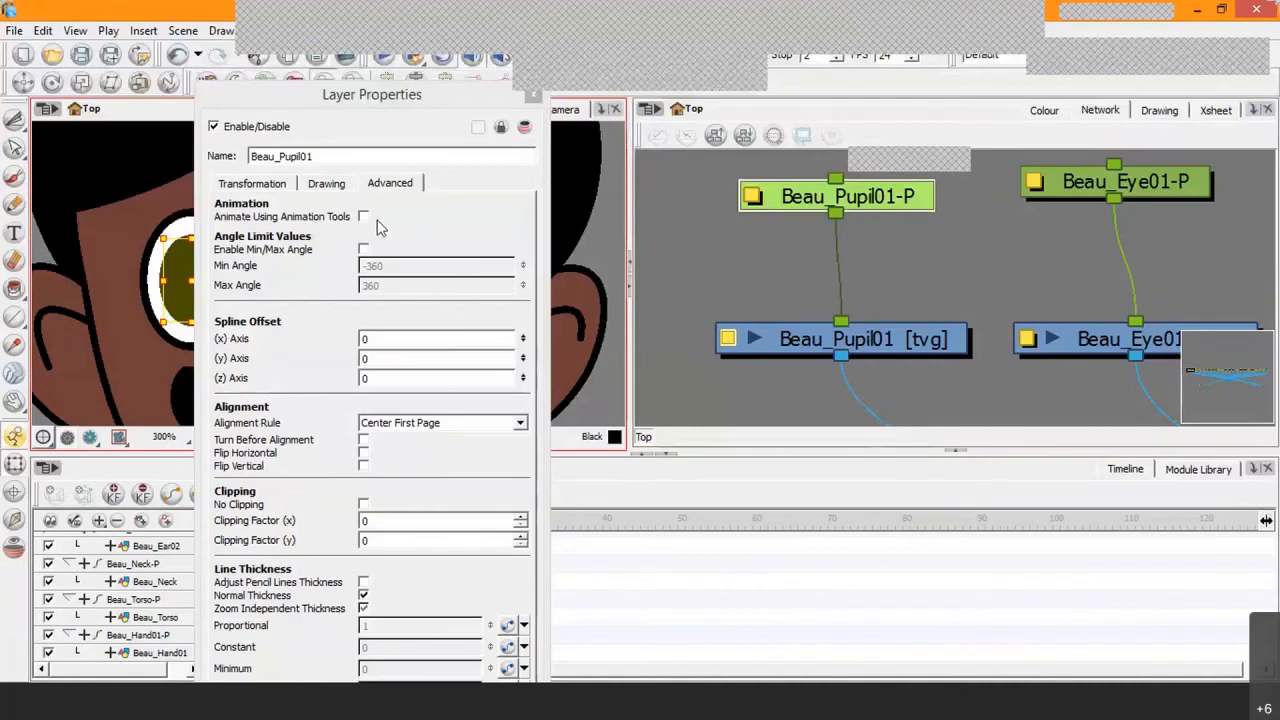
Step: Set Beau_Pupil01's Use Embedded Pivots option to Apply Embedded Pivot on Parent Peg and close the layer properties
{"action": "left_click", "coordinate": [328, 185]}
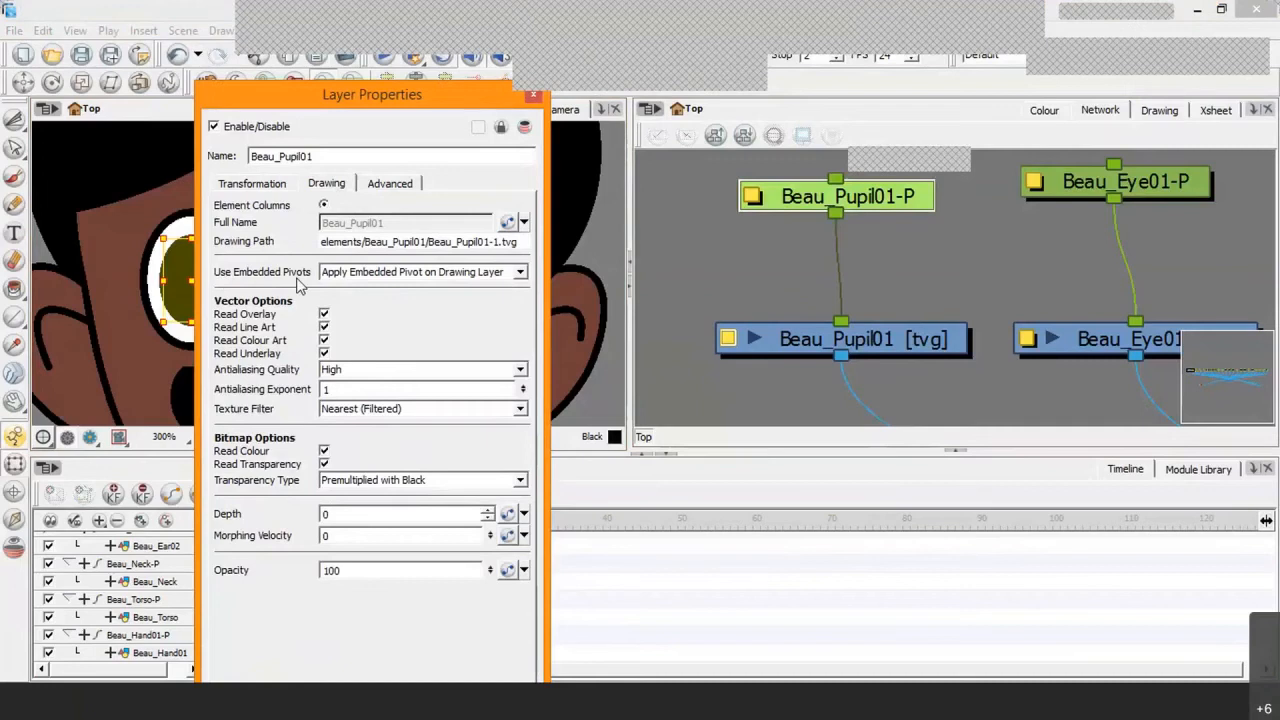
{"action": "left_click", "coordinate": [519, 274]}
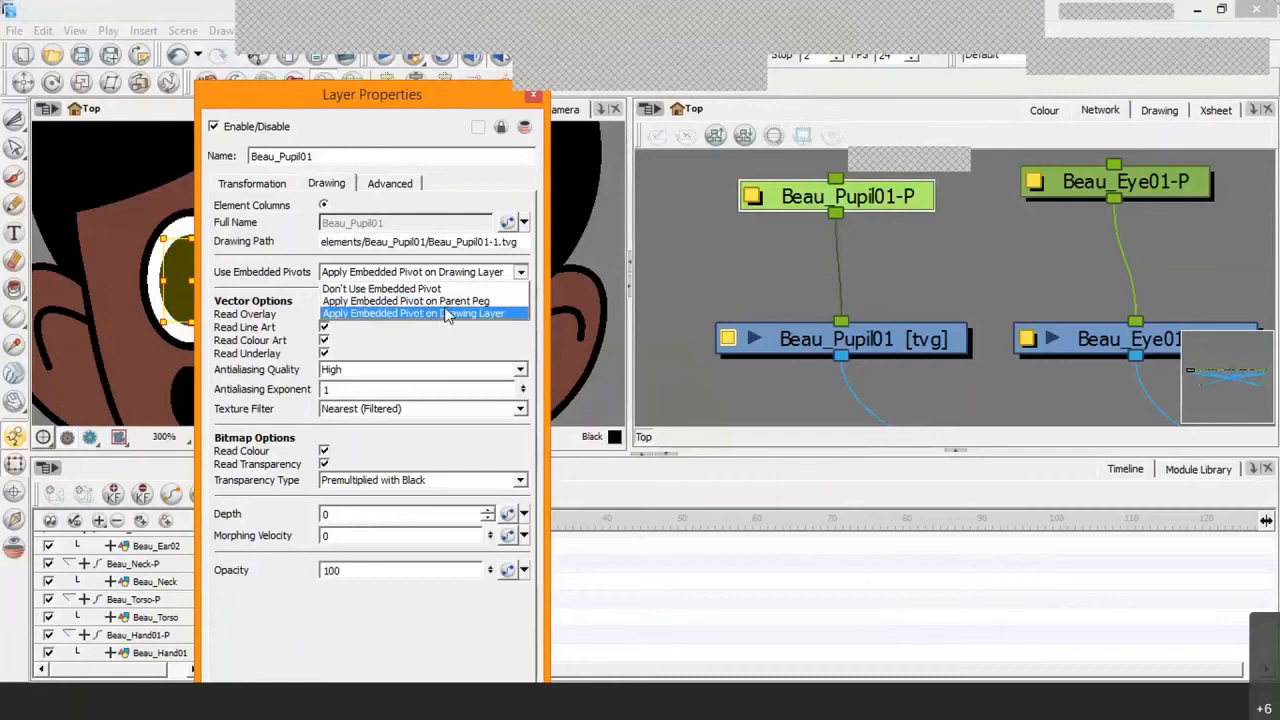
{"action": "left_click", "coordinate": [366, 303]}
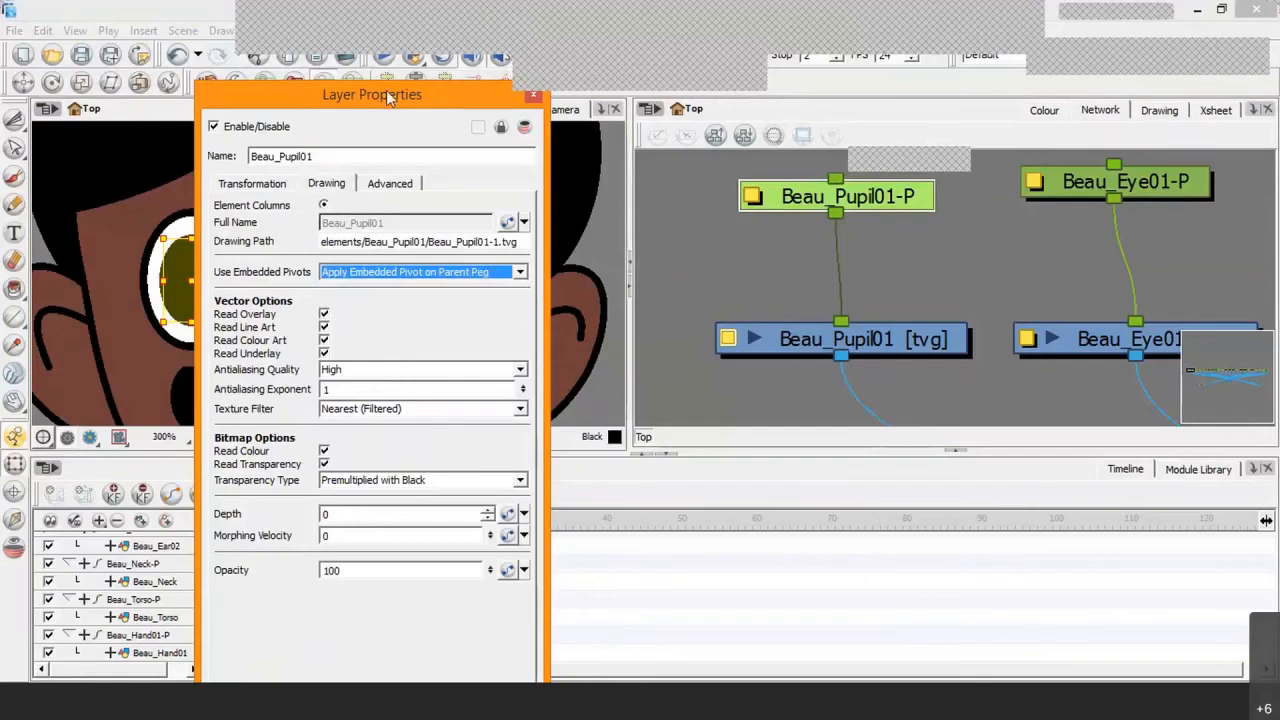
{"action": "left_click_drag", "start_coordinate": [387, 90], "coordinate": [395, 20]}
{"action": "left_click", "coordinate": [508, 651]}
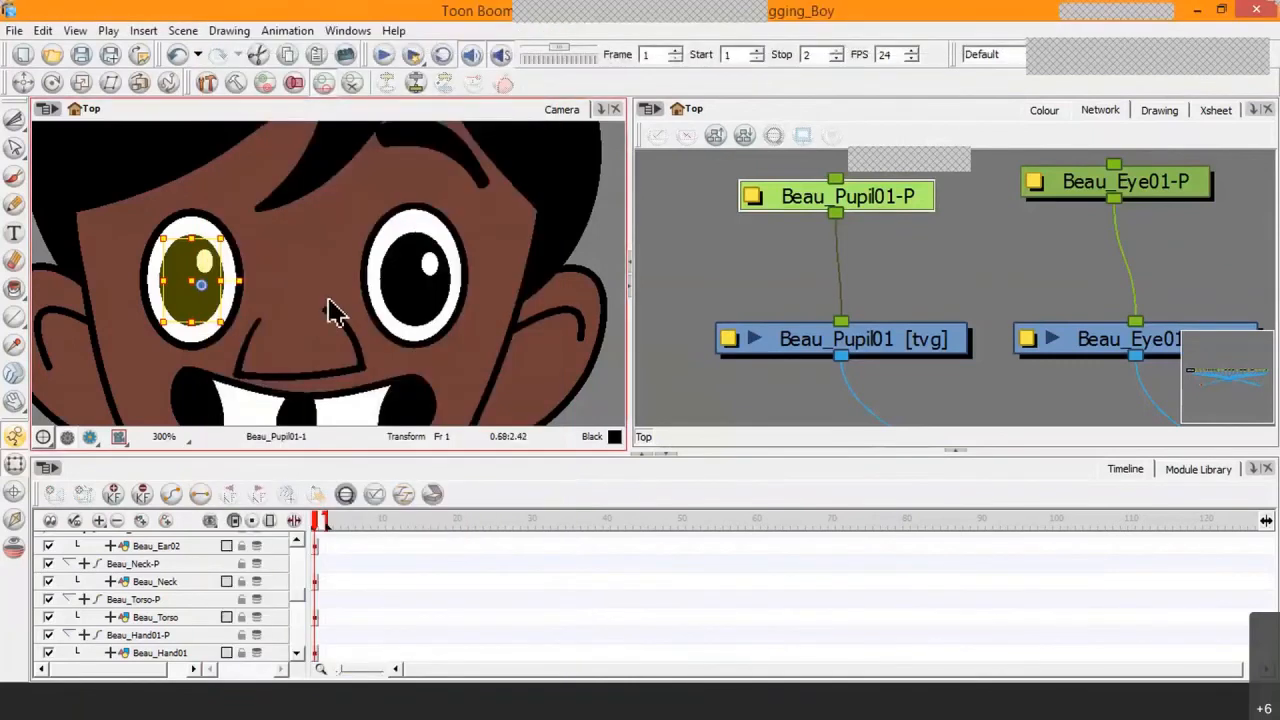
Step: Select the Beau_Pupil02 drawing in the camera view, switch the selection to its parent peg, and check the pivot location
{"action": "left_click", "coordinate": [420, 288]}
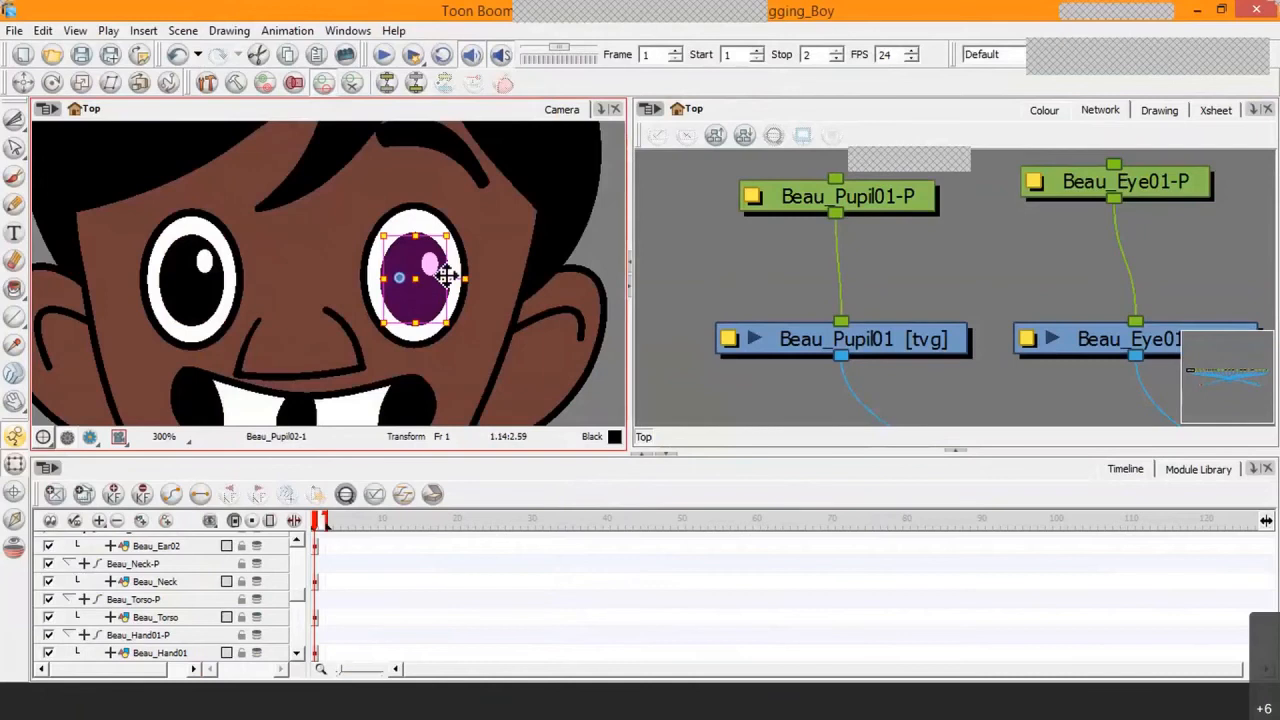
{"action": "scroll", "coordinate": [420, 338], "scroll_direction": "up", "scroll_amount": 1}
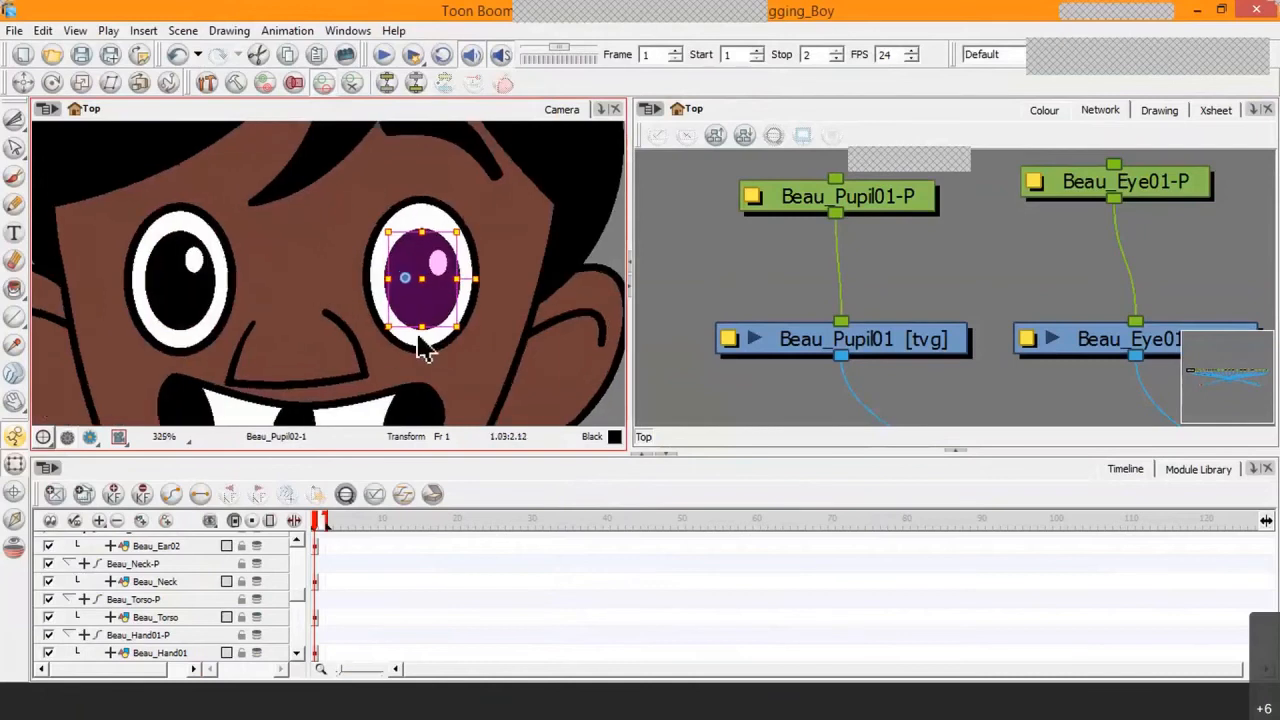
{"action": "scroll", "coordinate": [420, 340], "scroll_direction": "up", "scroll_amount": 3}
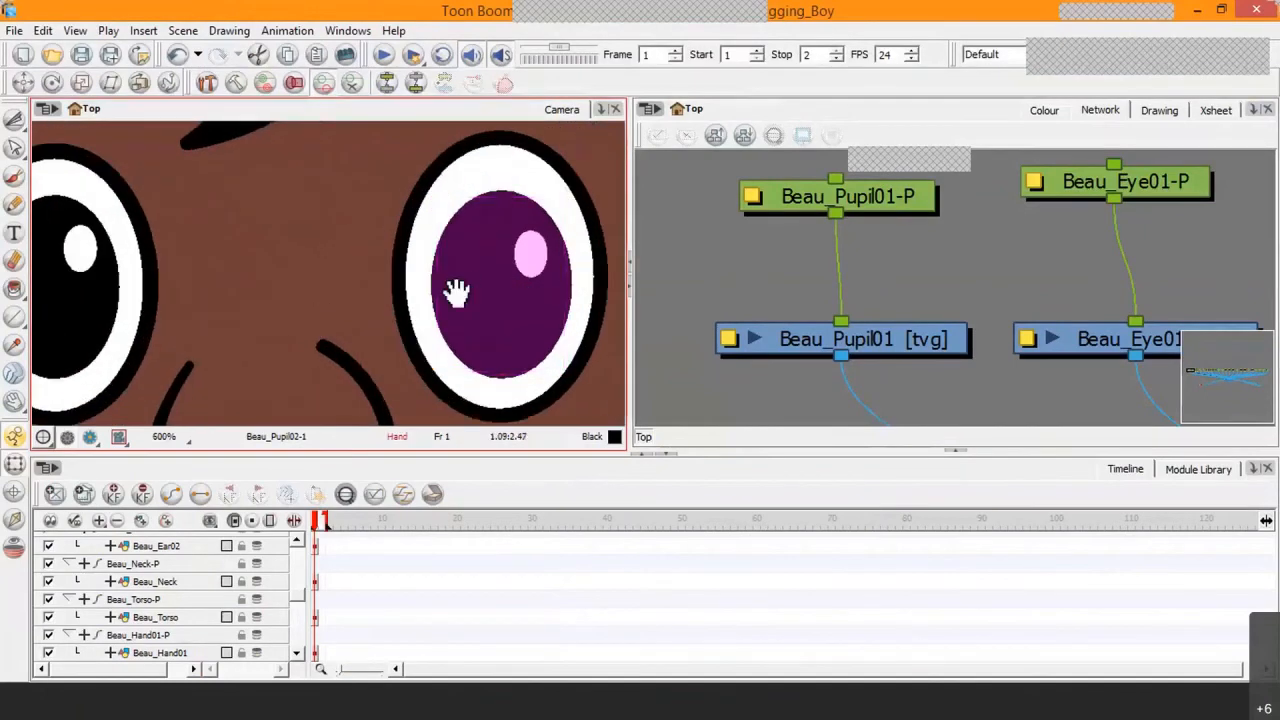
{"action": "left_click_drag", "start_coordinate": [451, 288], "coordinate": [349, 281]}
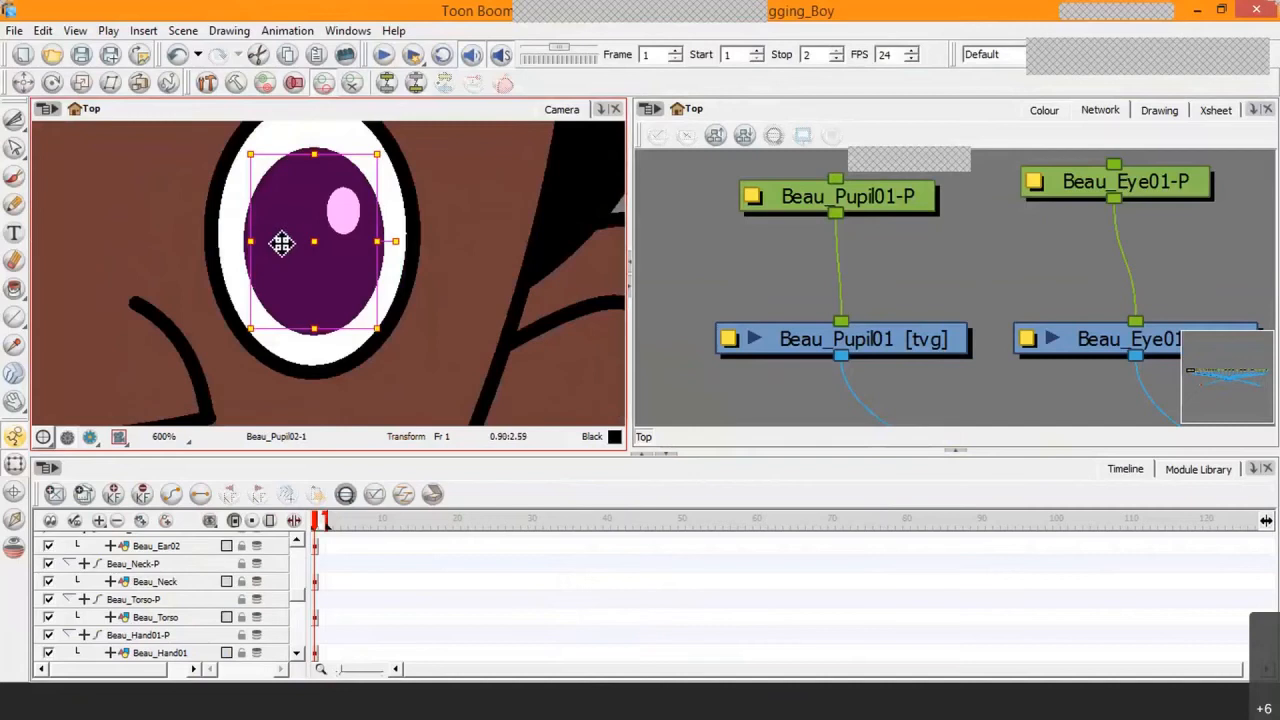
{"action": "key", "text": "b"}
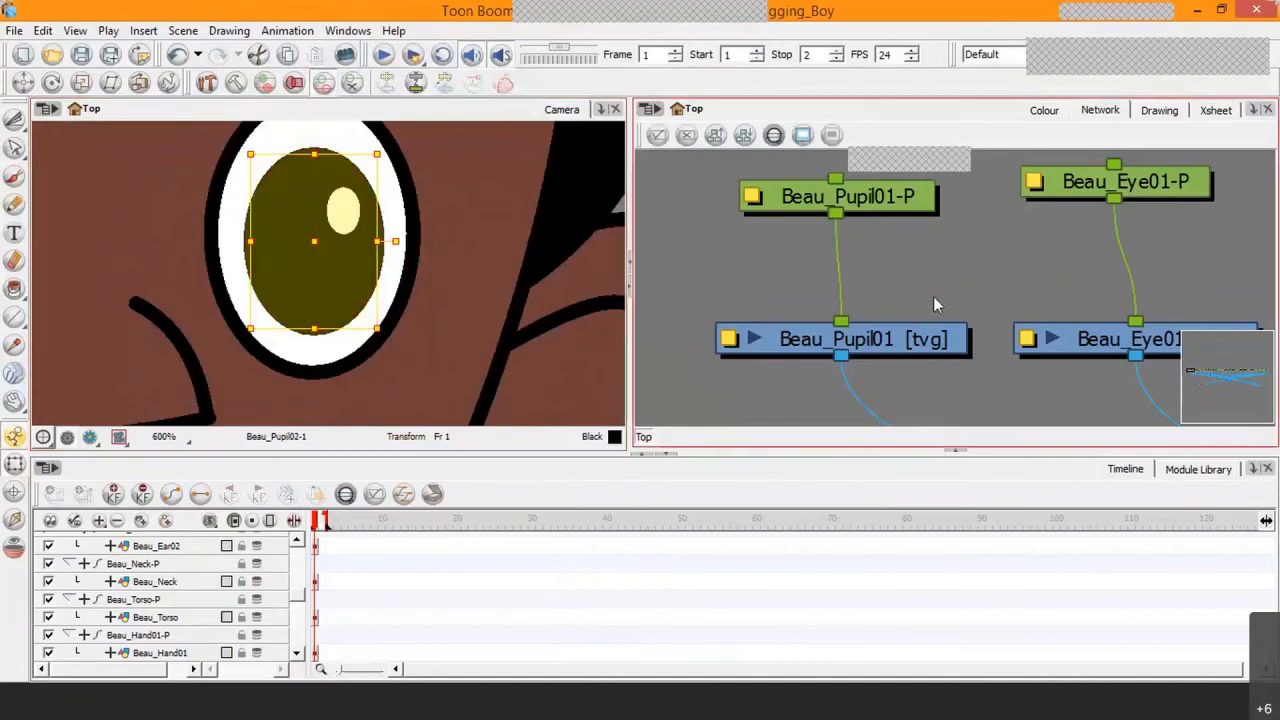
{"action": "scroll", "coordinate": [380, 250], "scroll_direction": "down", "scroll_amount": 2}
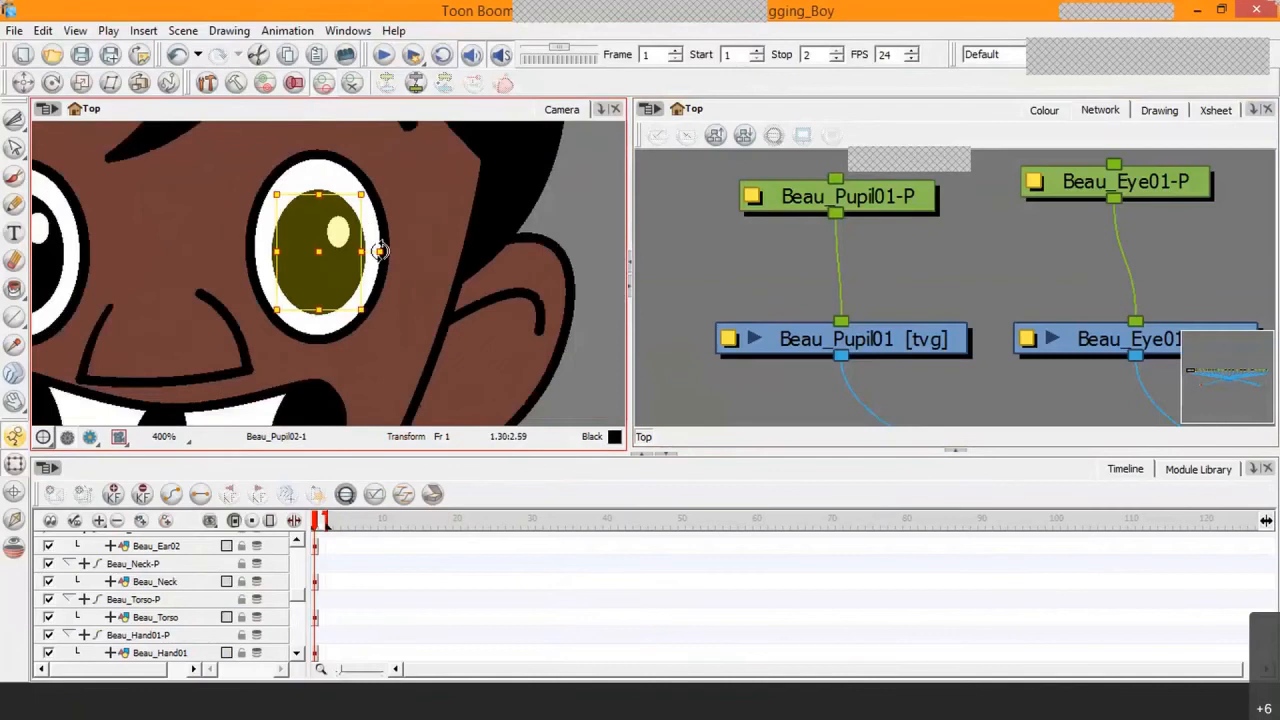
{"action": "scroll", "coordinate": [391, 266], "scroll_direction": "down", "scroll_amount": 5}
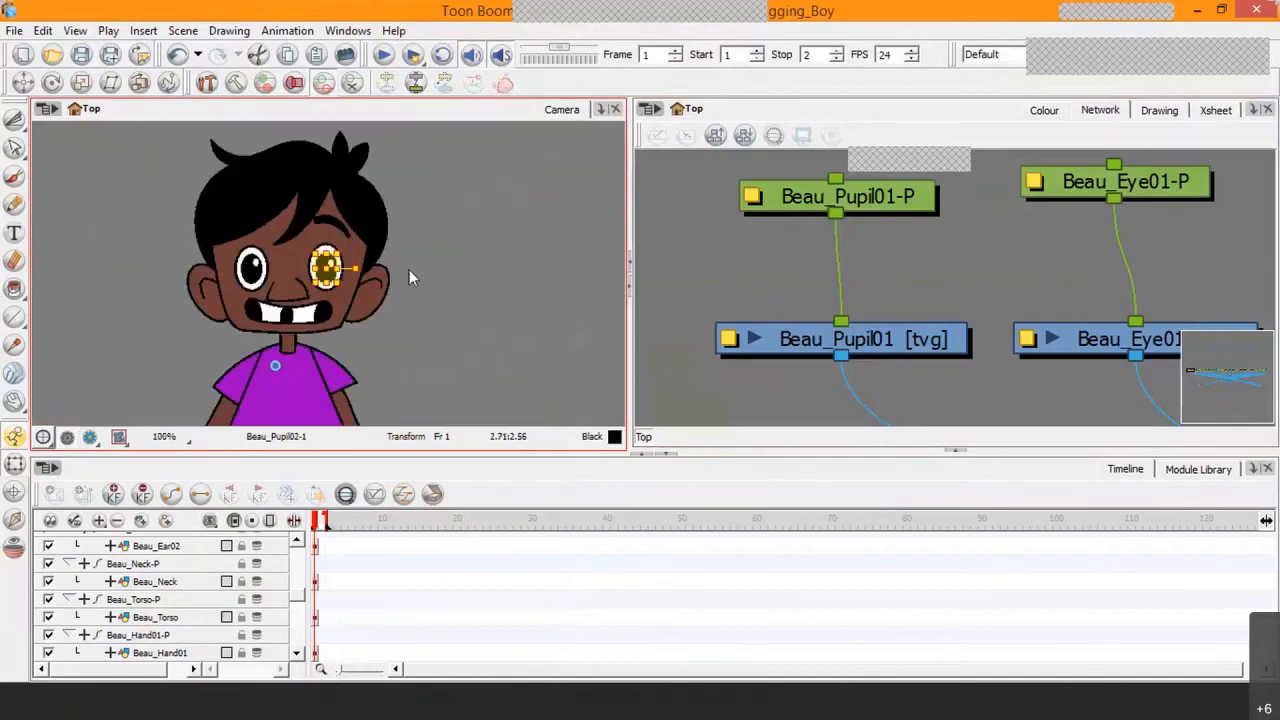
Step: Locate the Beau_Pupil02-P peg and Beau_Pupil02 drawing module in the network and nudge both into place
{"action": "left_click", "coordinate": [1008, 367]}
{"action": "left_click_drag", "start_coordinate": [1067, 348], "coordinate": [919, 345]}
{"action": "scroll", "coordinate": [960, 318], "scroll_direction": "up", "scroll_amount": 3}
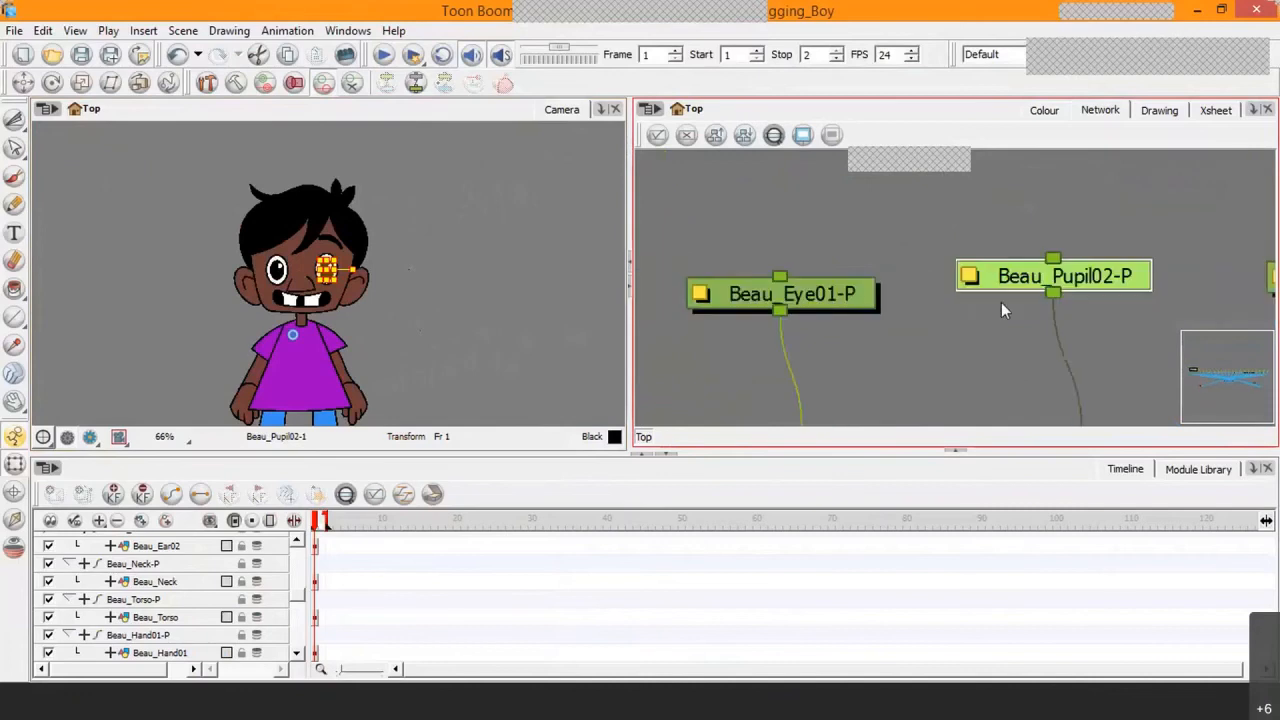
{"action": "left_click_drag", "start_coordinate": [1087, 341], "coordinate": [985, 199]}
{"action": "left_click", "coordinate": [1058, 318]}
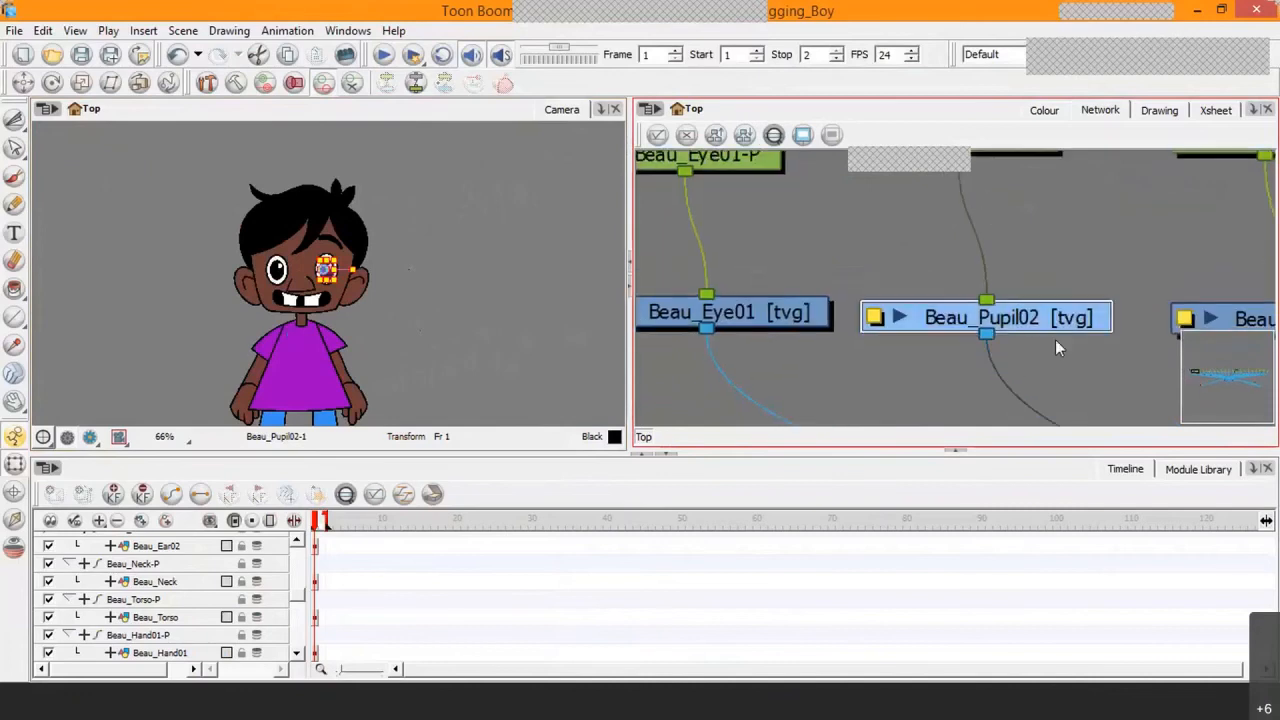
{"action": "left_click_drag", "start_coordinate": [1044, 229], "coordinate": [1071, 279]}
{"action": "left_click_drag", "start_coordinate": [1023, 193], "coordinate": [1035, 203]}
{"action": "mouse_move", "coordinate": [1088, 354]}
{"action": "left_mouse_down"}
{"action": "mouse_move", "coordinate": [1080, 367]}
{"action": "mouse_move", "coordinate": [1094, 366]}
{"action": "mouse_move", "coordinate": [1080, 362]}
{"action": "left_mouse_up"}
Step: Examine the pivot of the Beau_Pupil02 drawing on the character, and compare it with the Beau_Pupil02-P peg's pivot
{"action": "scroll", "coordinate": [297, 258], "scroll_direction": "up", "scroll_amount": 2}
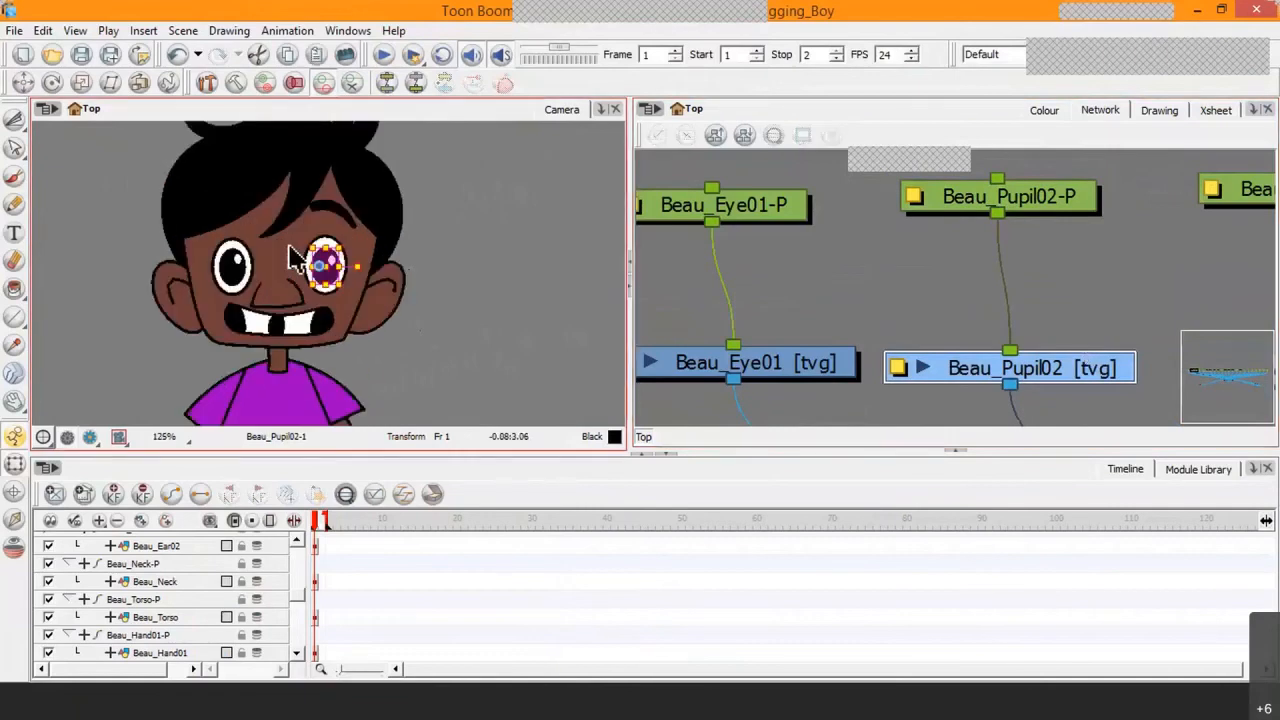
{"action": "scroll", "coordinate": [297, 258], "scroll_direction": "up", "scroll_amount": 2}
{"action": "scroll", "coordinate": [315, 258], "scroll_direction": "up", "scroll_amount": 3}
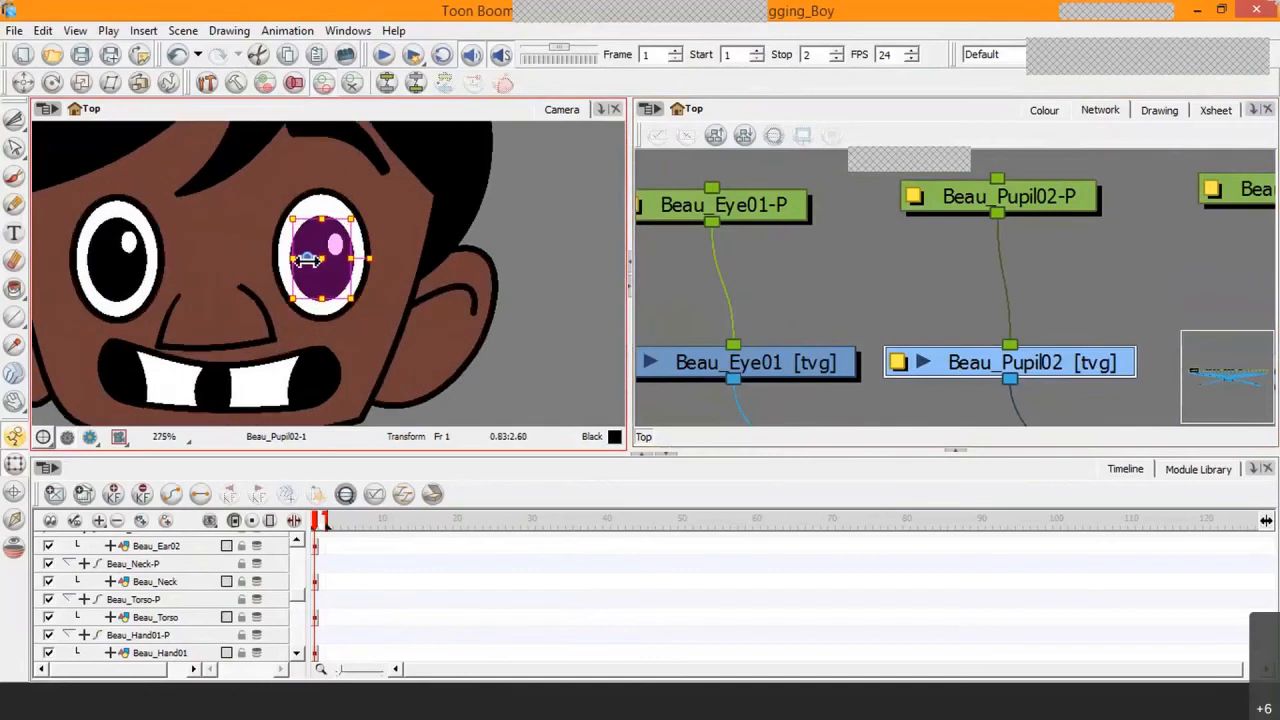
{"action": "scroll", "coordinate": [315, 258], "scroll_direction": "up", "scroll_amount": 2}
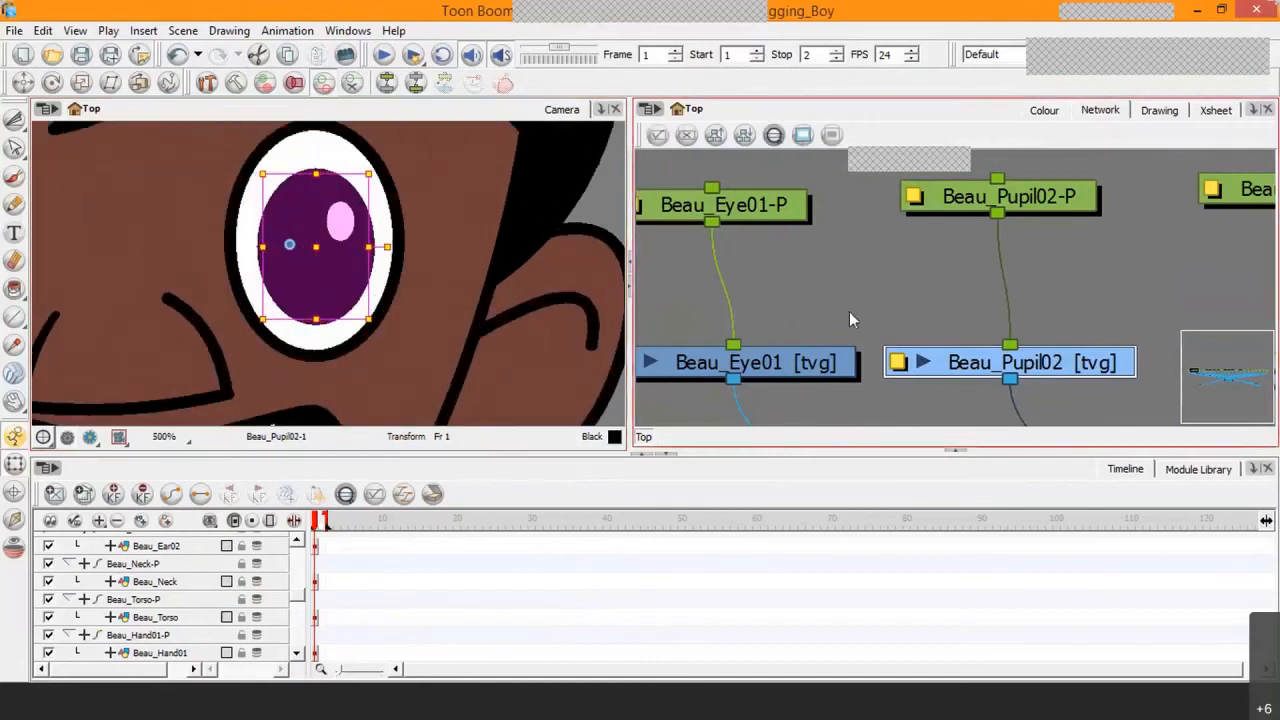
{"action": "left_click", "coordinate": [968, 198]}
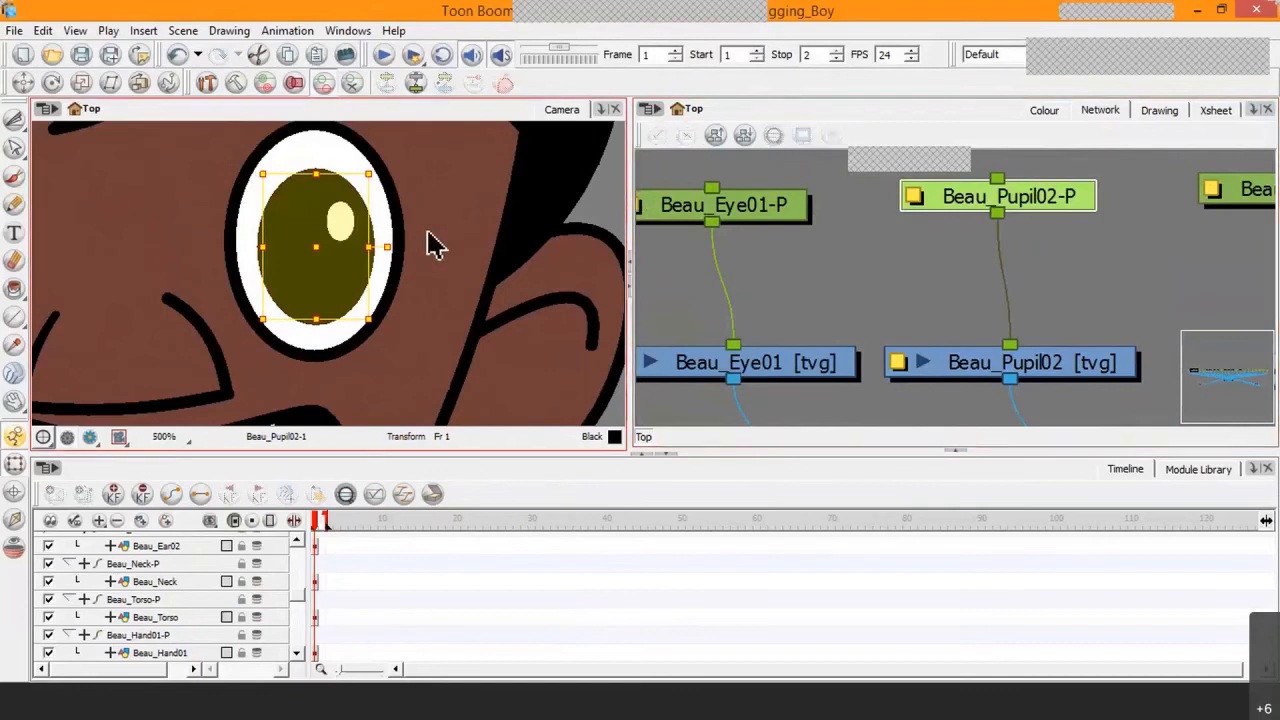
{"action": "scroll", "coordinate": [338, 248], "scroll_direction": "down", "scroll_amount": 2}
{"action": "scroll", "coordinate": [340, 252], "scroll_direction": "down", "scroll_amount": 2}
{"action": "left_click_drag", "start_coordinate": [337, 323], "coordinate": [380, 160]}
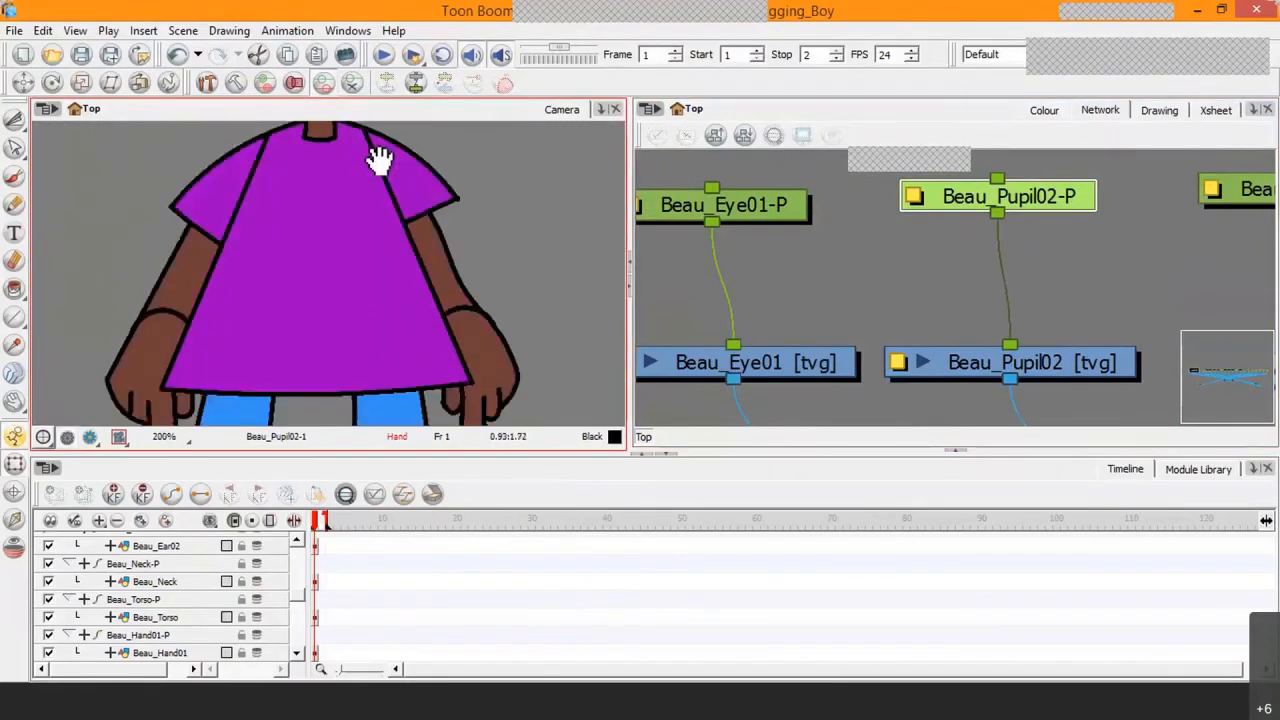
{"action": "scroll", "coordinate": [400, 271], "scroll_direction": "down", "scroll_amount": 2}
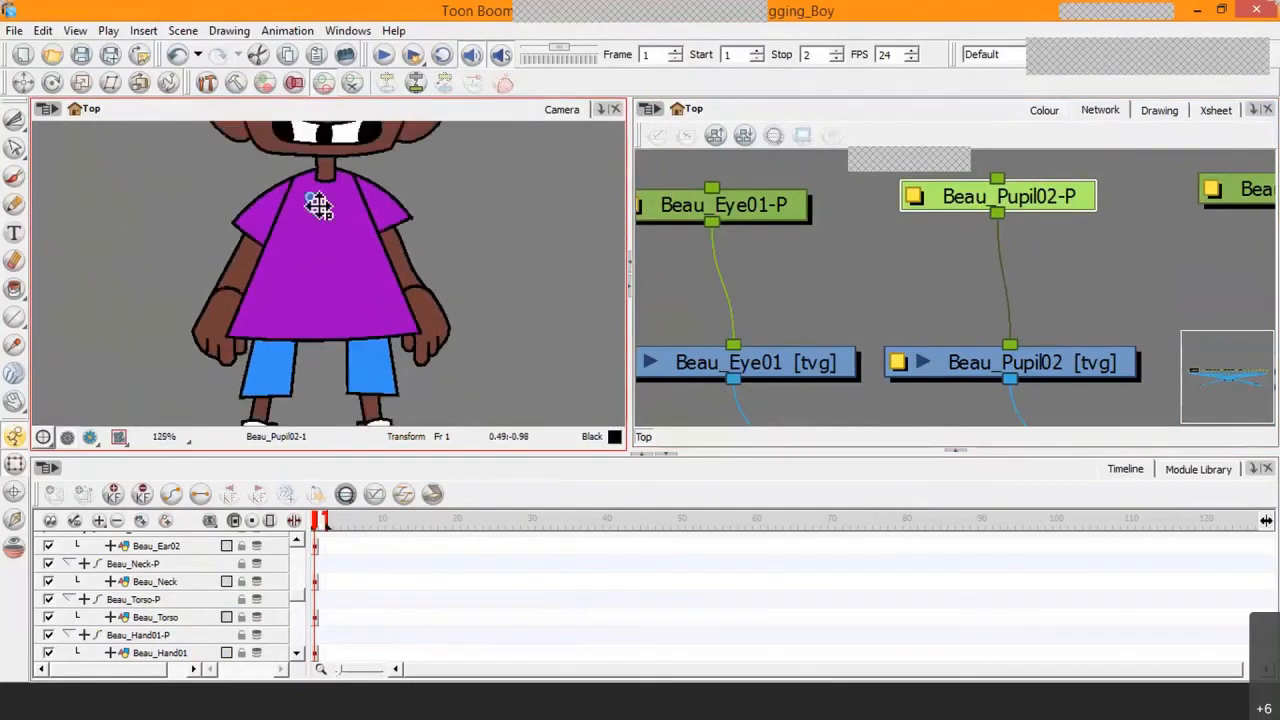
{"action": "left_click_drag", "start_coordinate": [377, 210], "coordinate": [404, 312]}
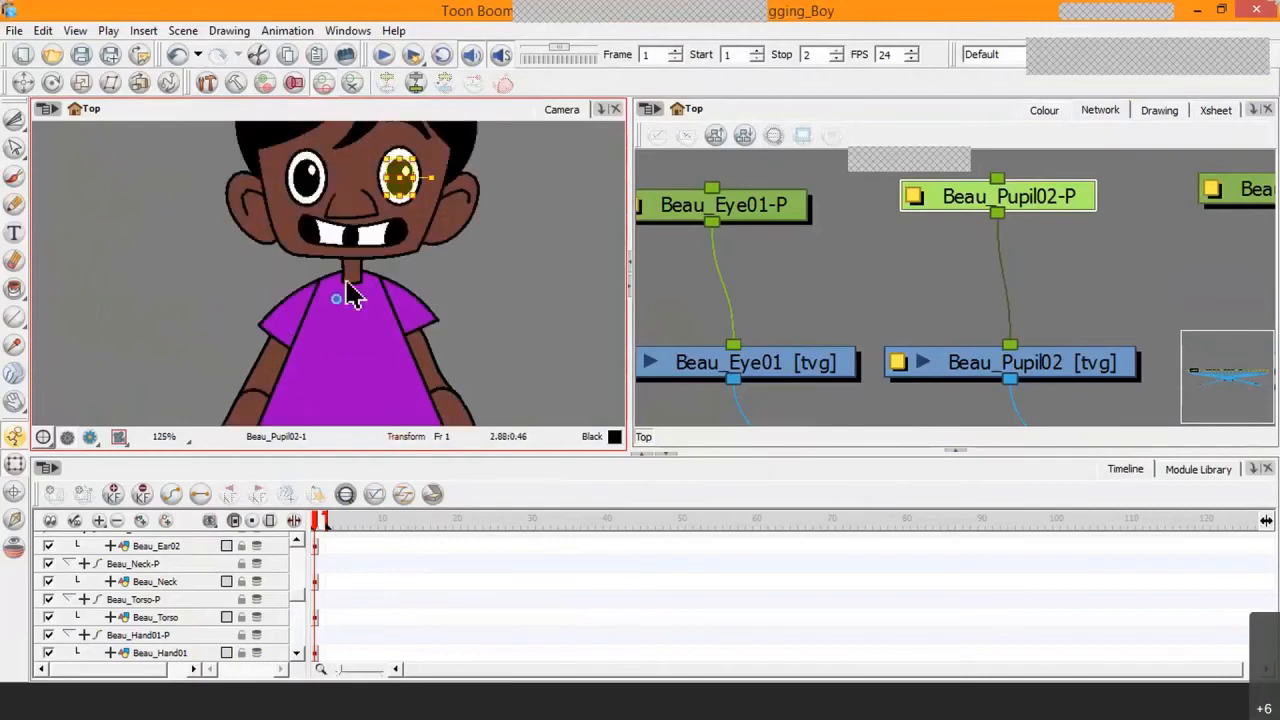
Step: Alternate between the Beau_Pupil02 drawing and its peg to compare their pivots, and select the Beau_Pupil01 peg for comparison
{"action": "left_click_drag", "start_coordinate": [960, 201], "coordinate": [958, 205]}
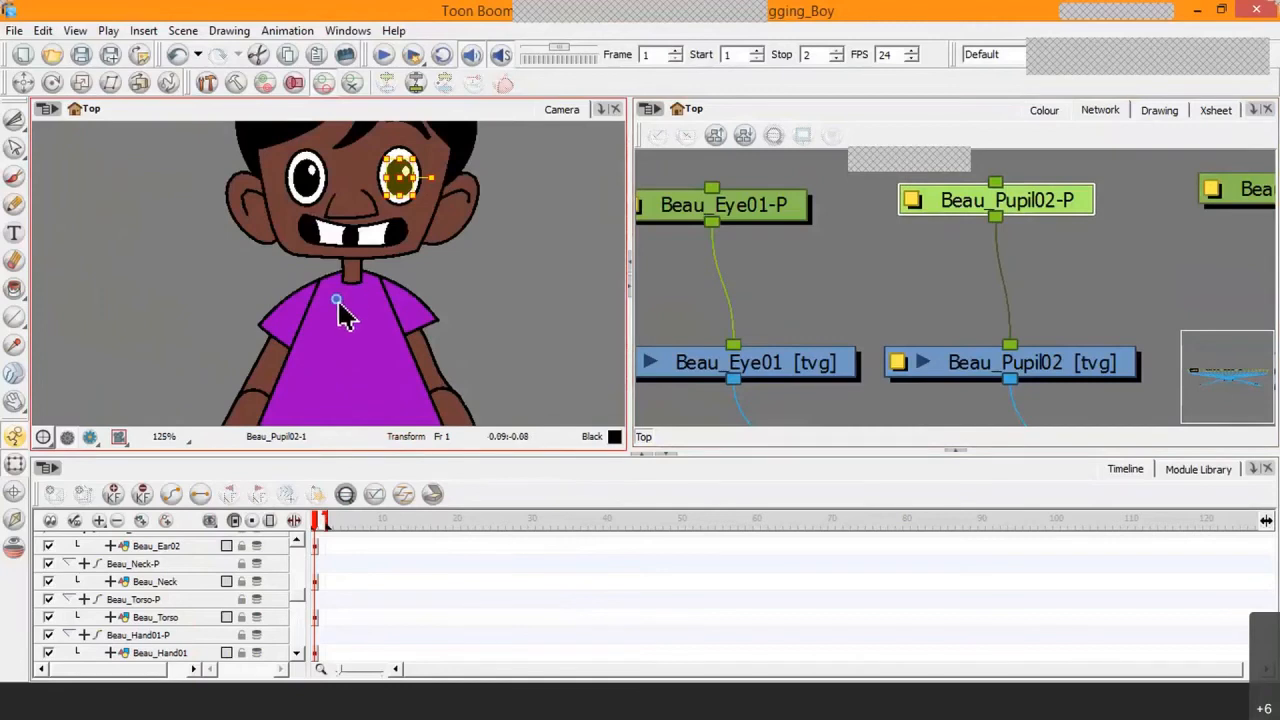
{"action": "left_click", "coordinate": [966, 378]}
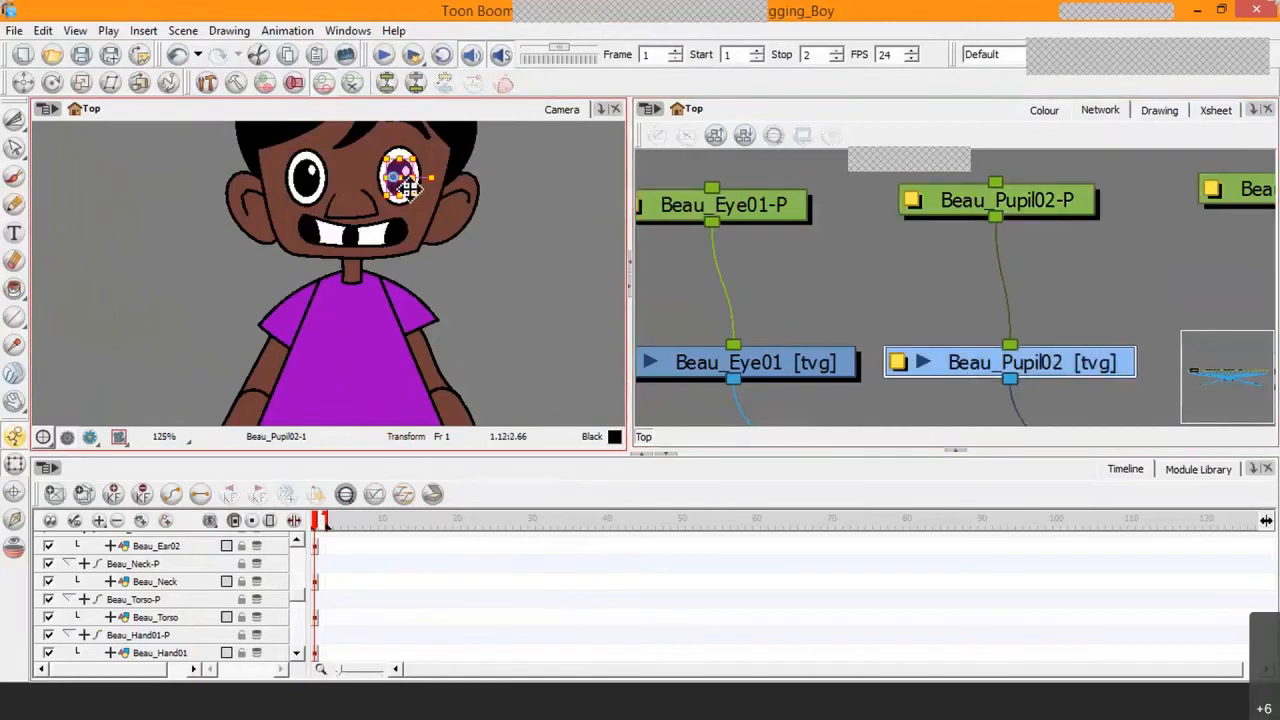
{"action": "mouse_move", "coordinate": [1079, 362]}
{"action": "left_mouse_down"}
{"action": "mouse_move", "coordinate": [1102, 358]}
{"action": "mouse_move", "coordinate": [1081, 372]}
{"action": "left_mouse_up"}
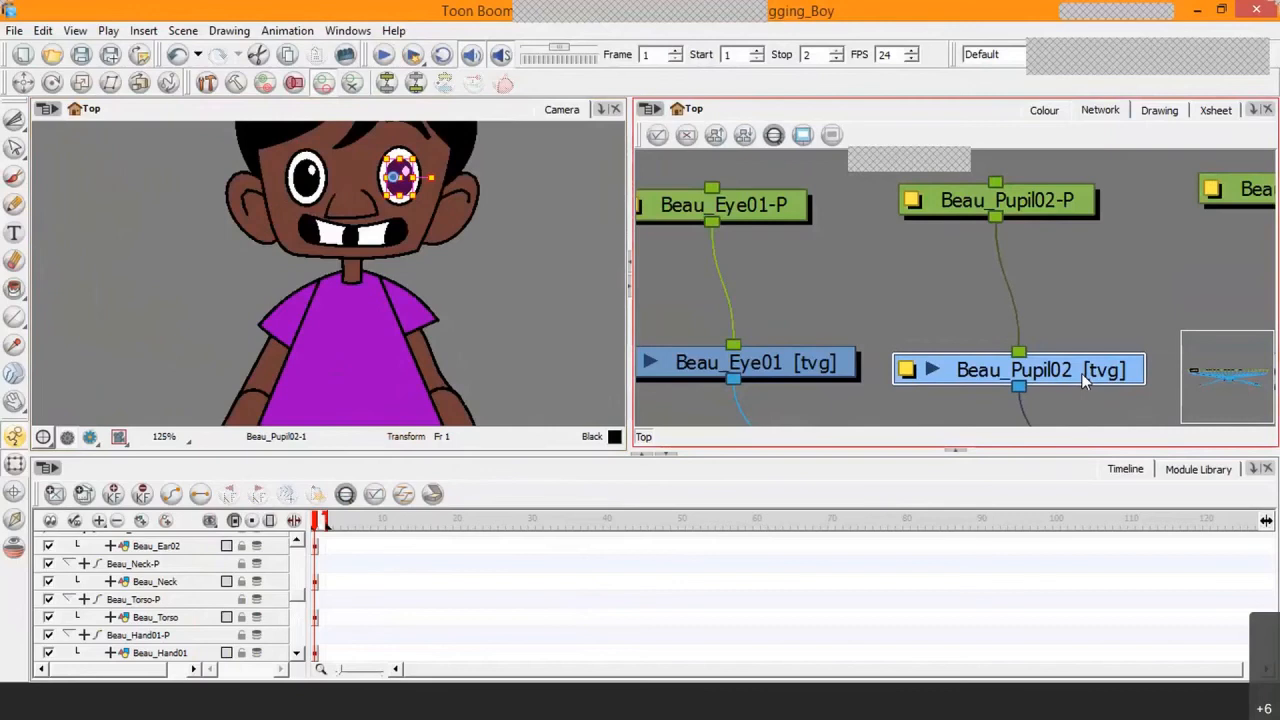
{"action": "mouse_move", "coordinate": [1060, 205]}
{"action": "left_mouse_down"}
{"action": "mouse_move", "coordinate": [1060, 220]}
{"action": "mouse_move", "coordinate": [1059, 208]}
{"action": "left_mouse_up"}
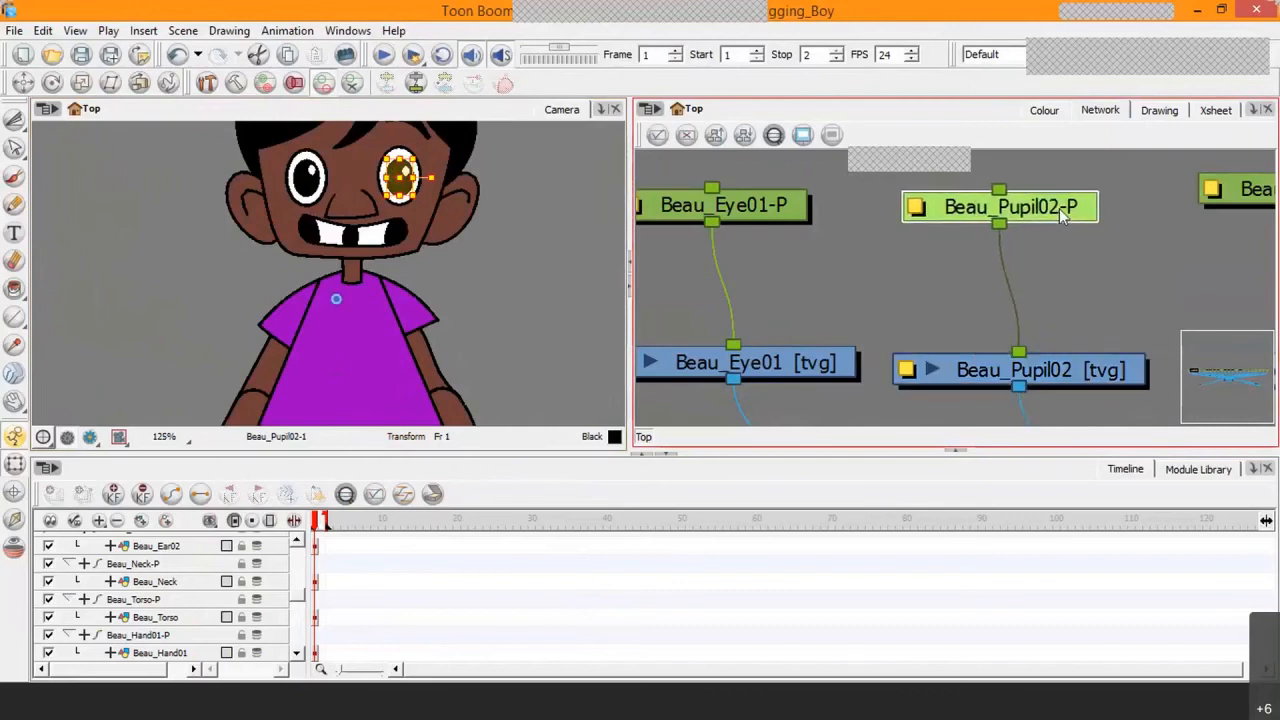
{"action": "left_click", "coordinate": [1062, 372]}
{"action": "key", "text": "b"}
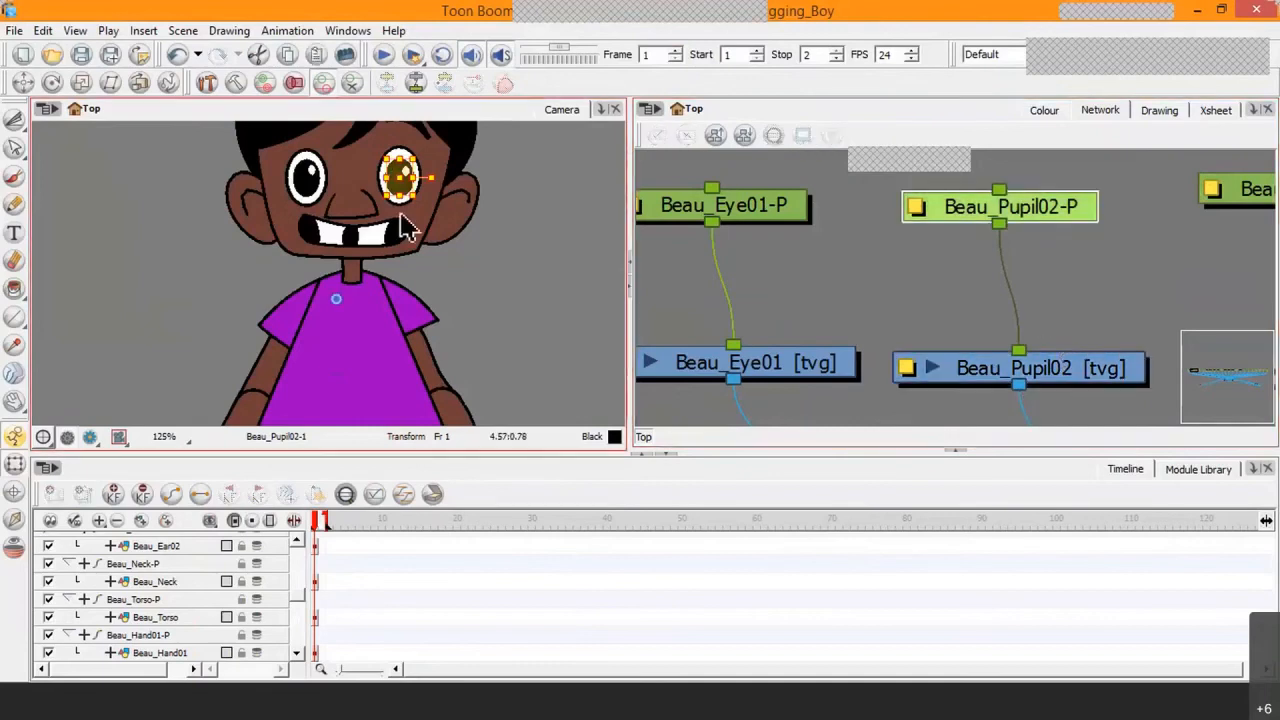
{"action": "left_click", "coordinate": [310, 195]}
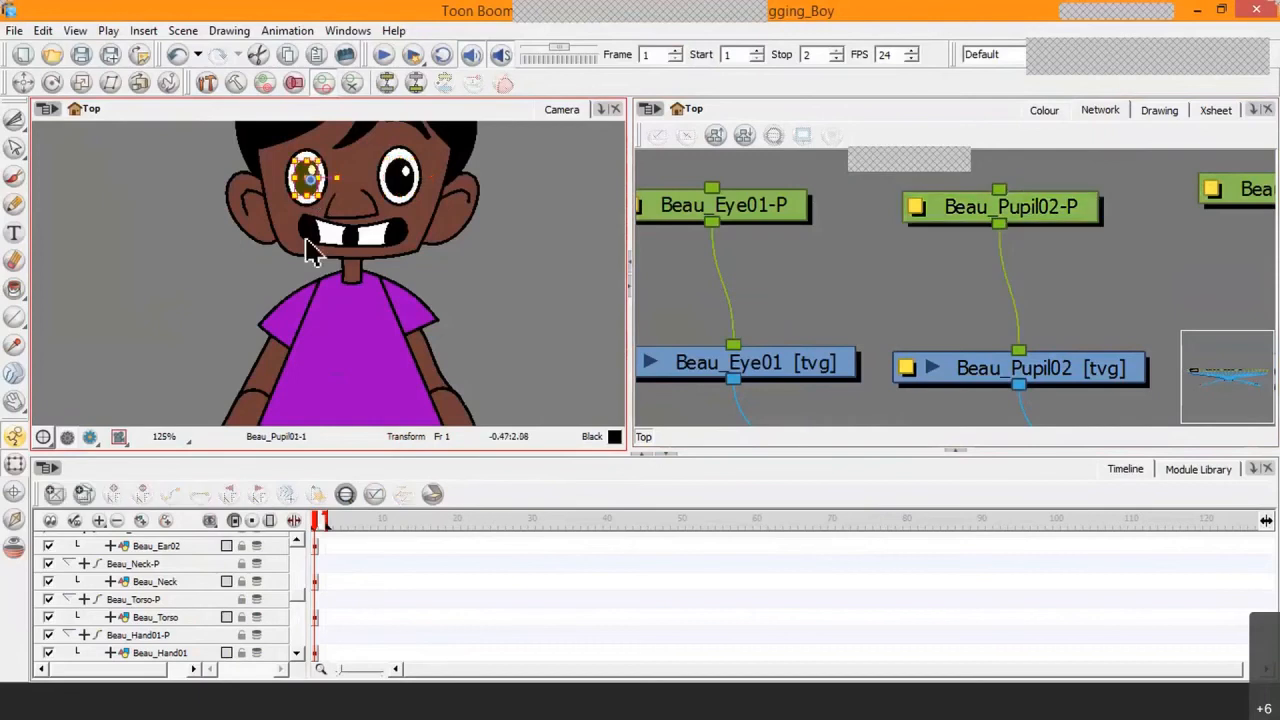
Step: Examine the Beau_Pupil01 drawing's pivot on the character up close, and compare it with the pivot of its Beau_Pupil01-P peg
{"action": "key", "text": "2"}
{"action": "key", "text": "2"}
{"action": "key", "text": "2"}
{"action": "left_click_drag", "start_coordinate": [299, 225], "coordinate": [361, 384]}
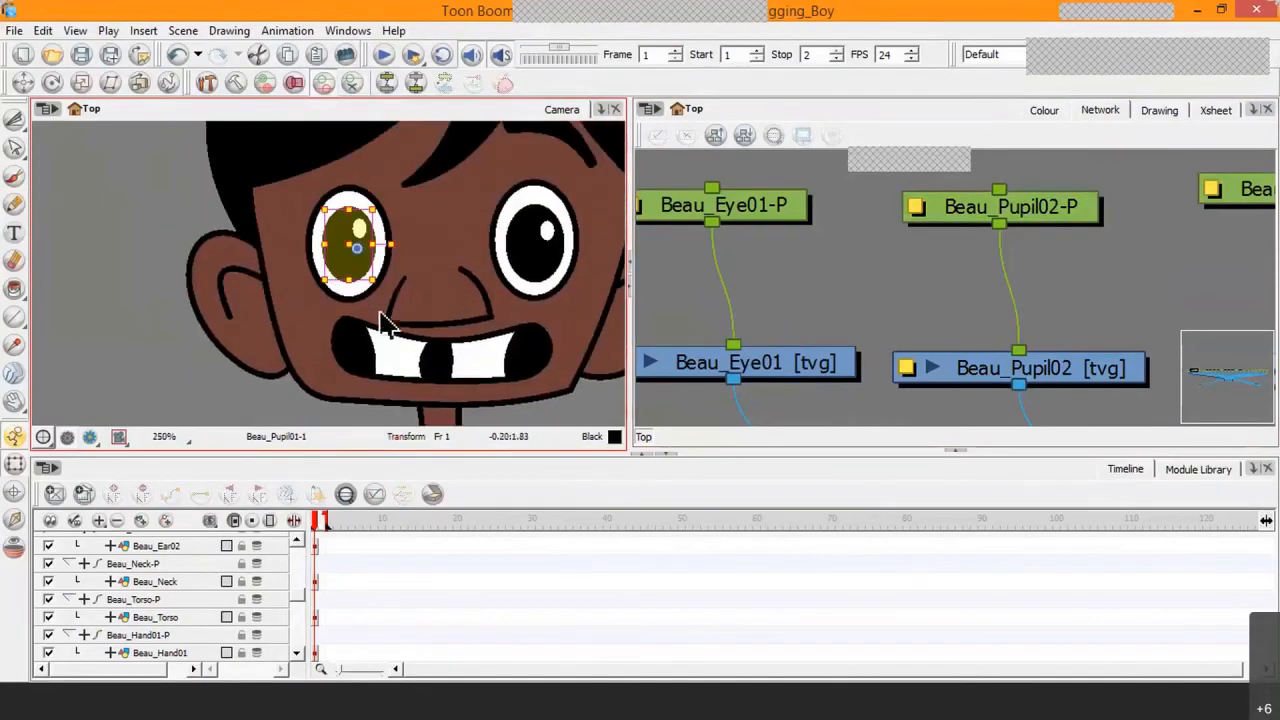
{"action": "key", "text": "o"}
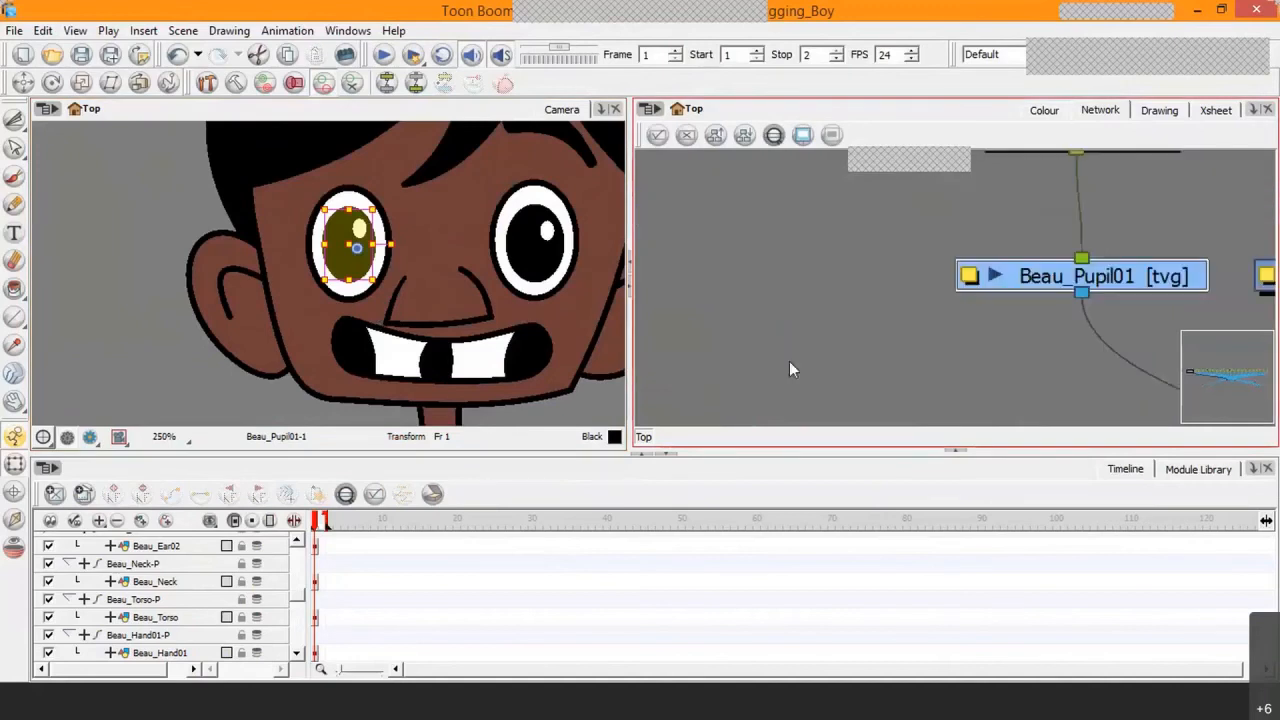
{"action": "left_click_drag", "start_coordinate": [984, 366], "coordinate": [934, 424]}
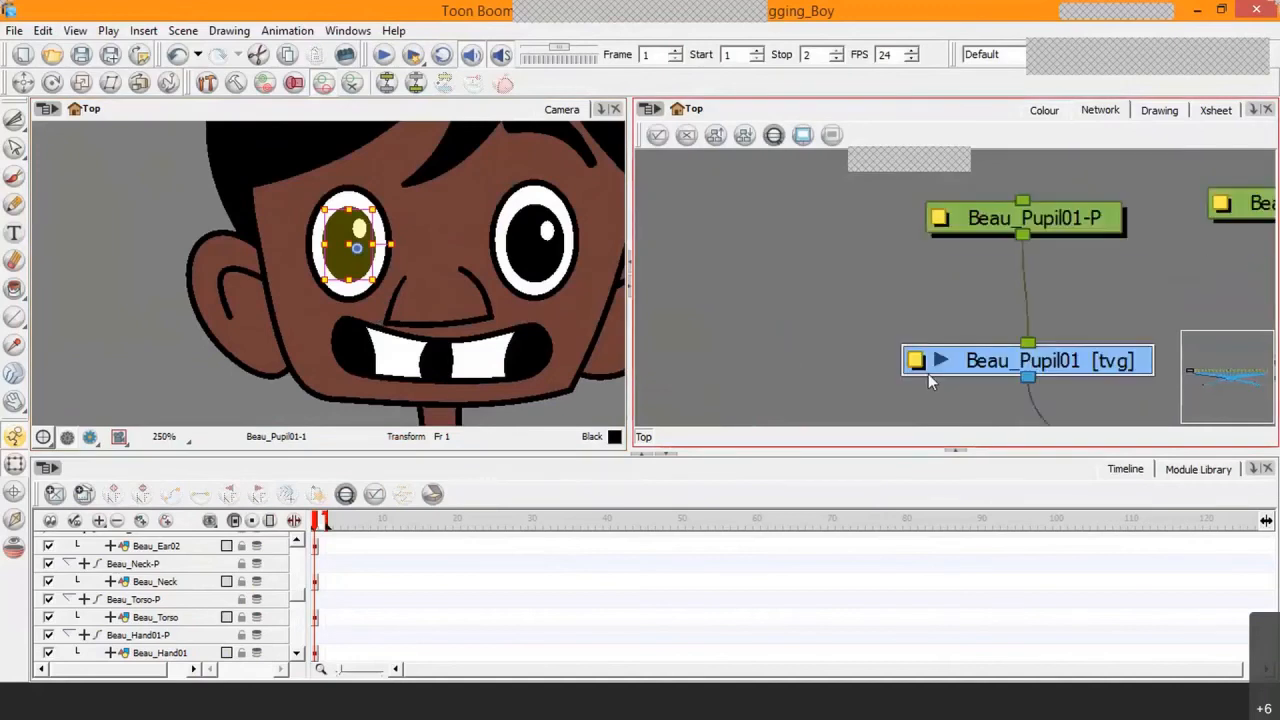
{"action": "left_click", "coordinate": [928, 369]}
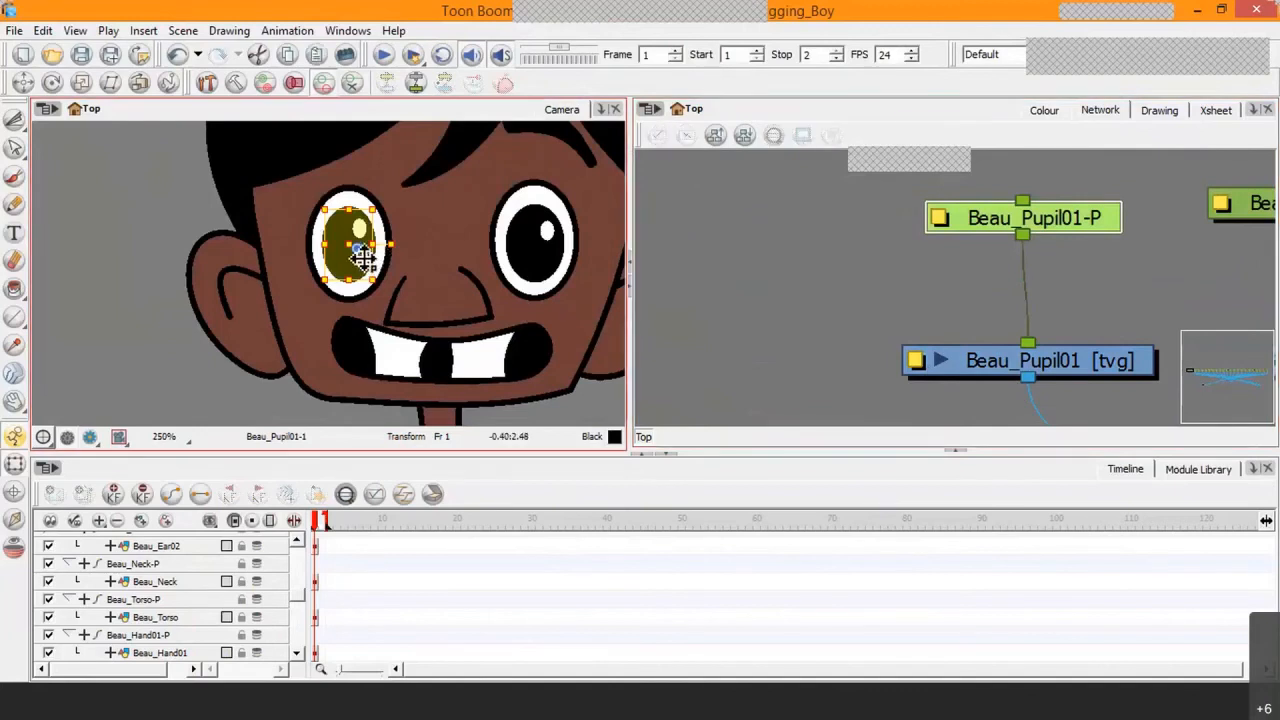
{"action": "left_click_drag", "start_coordinate": [525, 276], "coordinate": [403, 274]}
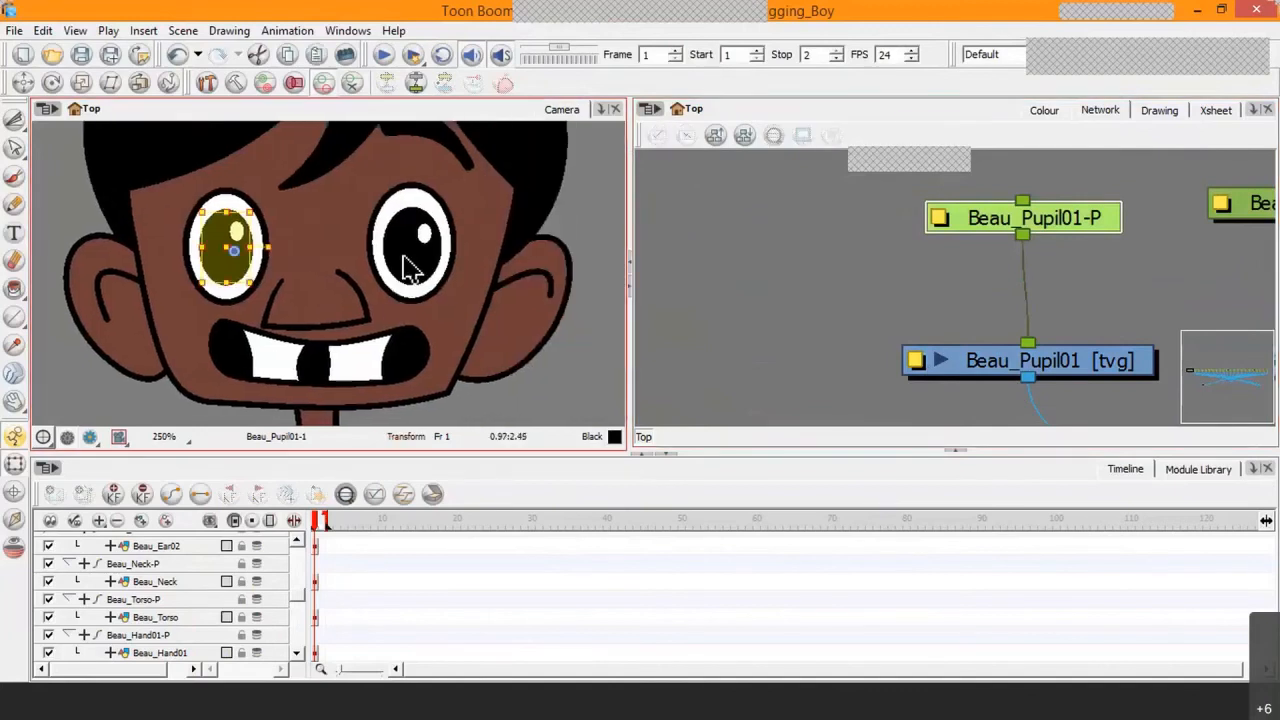
Step: Select the Beau_Pupil02 drawing on the character, locate it in the network, and compare its pivot with its parent peg's, ending with nothing selected
{"action": "left_click", "coordinate": [404, 260]}
{"action": "key", "text": "o"}
{"action": "left_click_drag", "start_coordinate": [1036, 329], "coordinate": [1022, 403]}
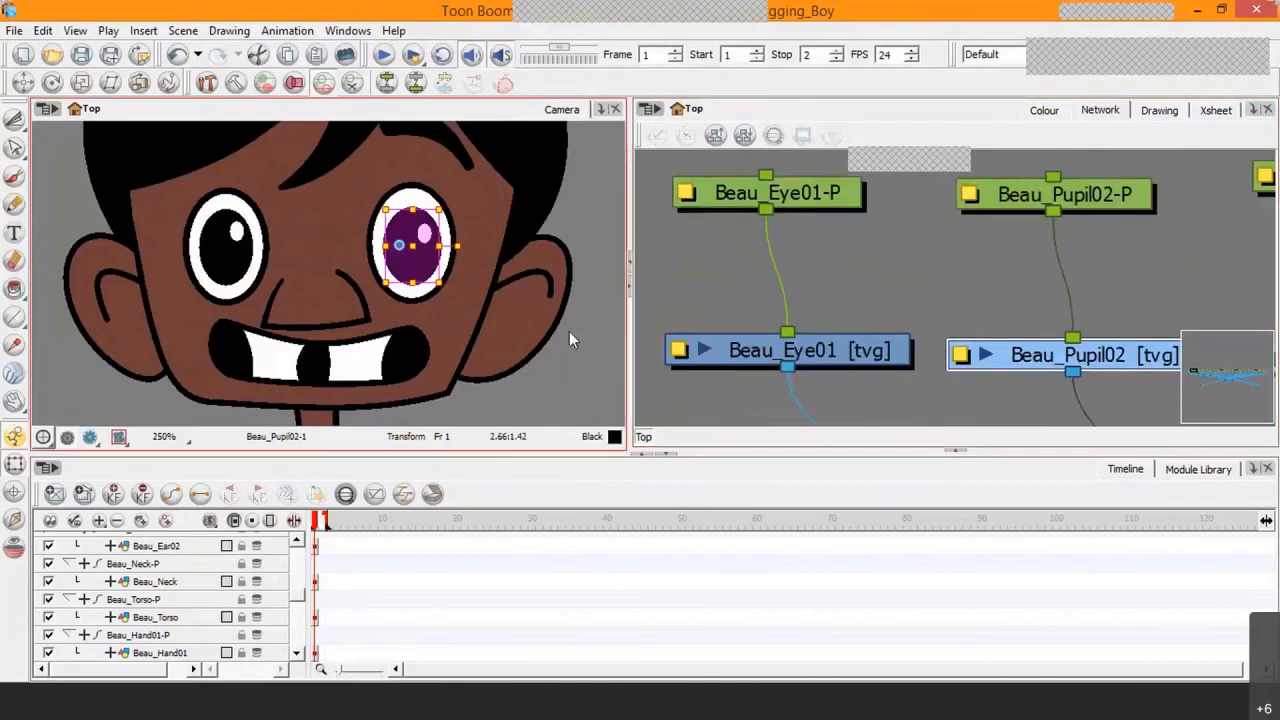
{"action": "scroll", "coordinate": [569, 331], "scroll_direction": "down", "scroll_amount": 5}
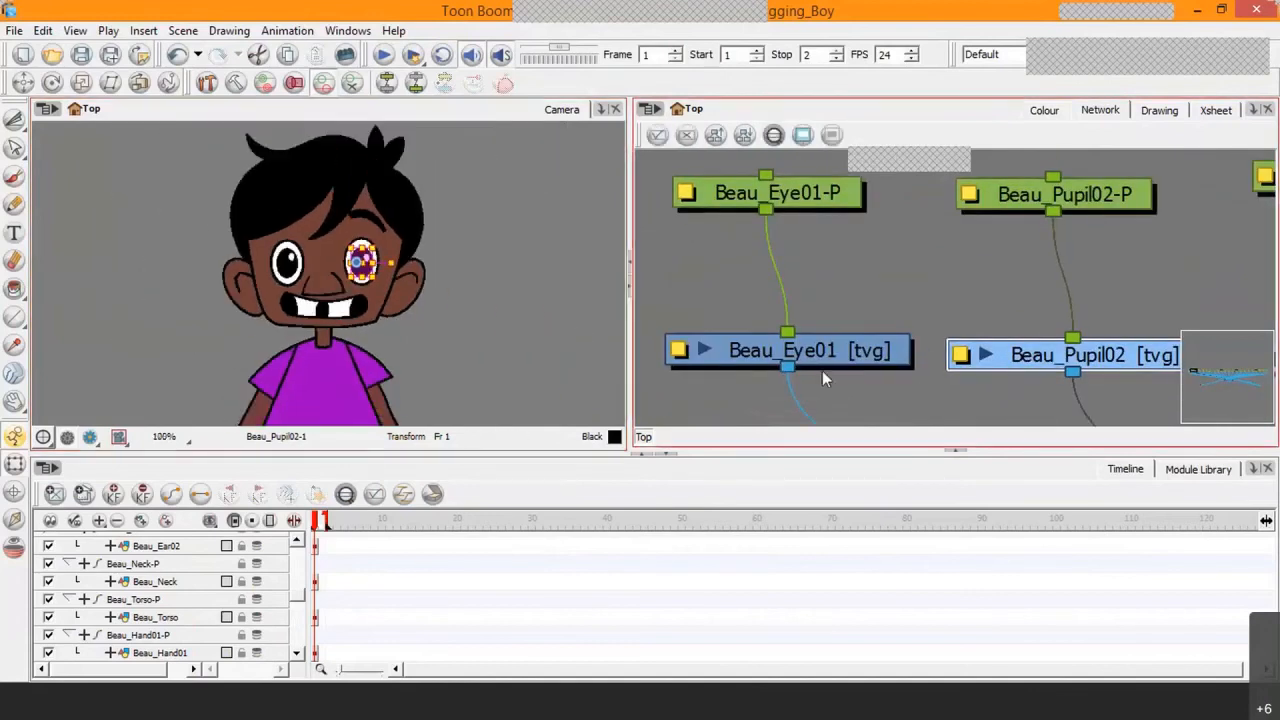
{"action": "key", "text": "b"}
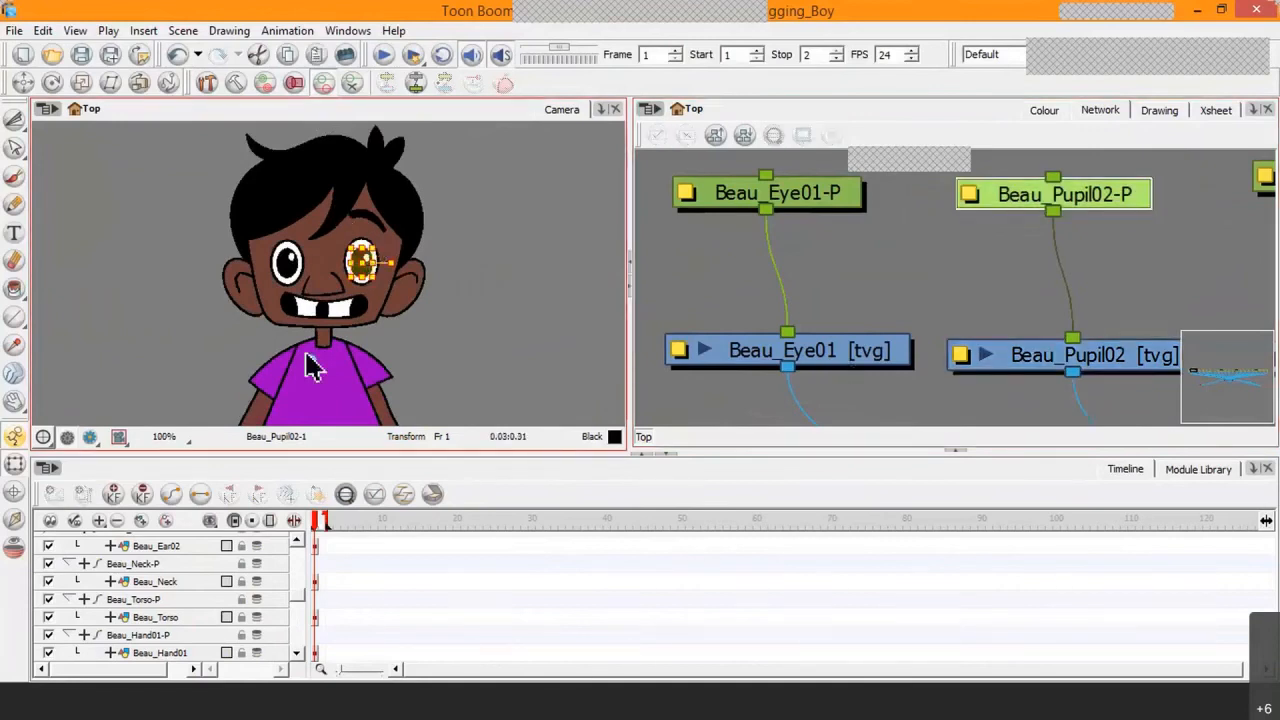
{"action": "left_click", "coordinate": [984, 313]}
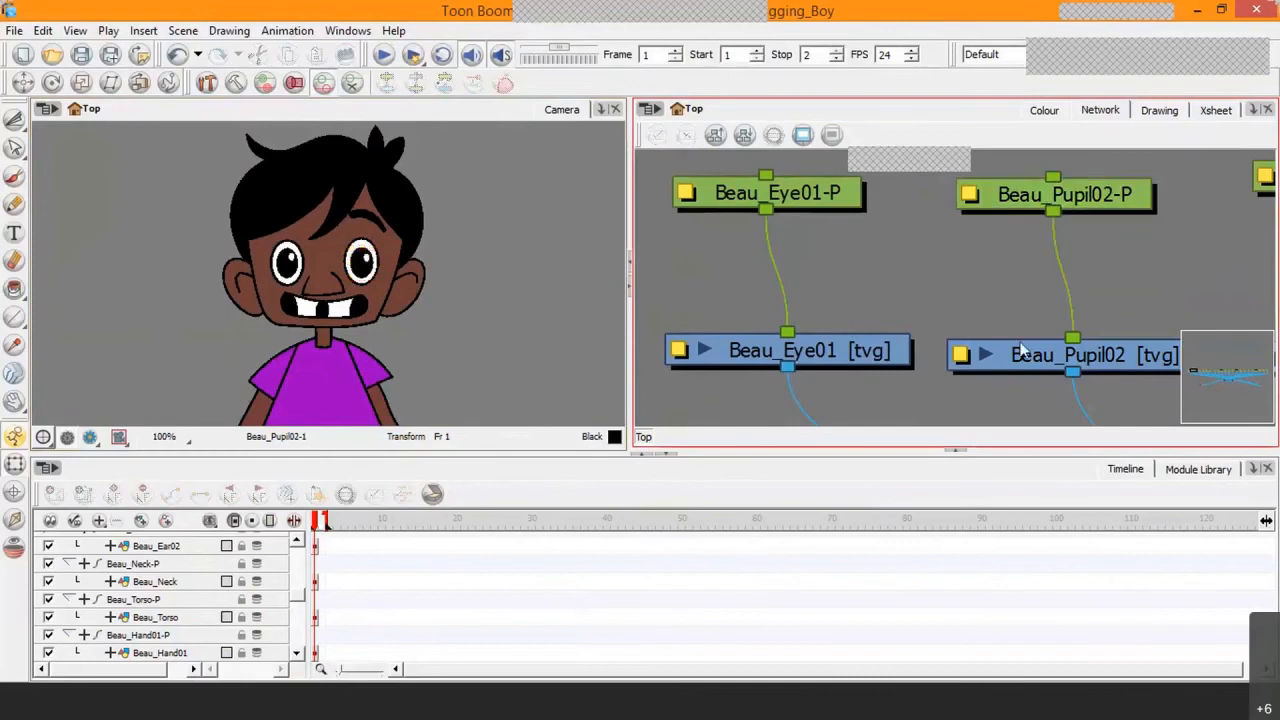
Step: Set Use Embedded Pivots for the Beau_Pupil02 drawing to Apply Embedded Pivot on Parent Peg
{"action": "left_click", "coordinate": [1020, 357]}
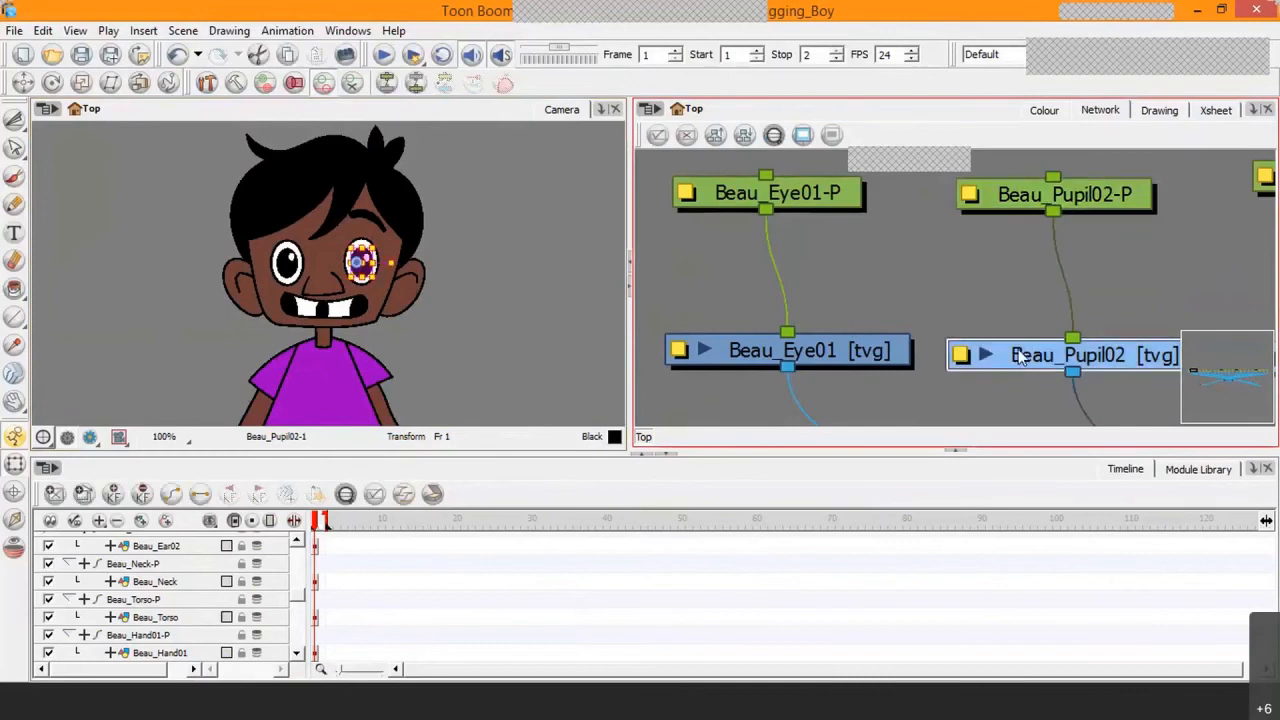
{"action": "left_click", "coordinate": [960, 357]}
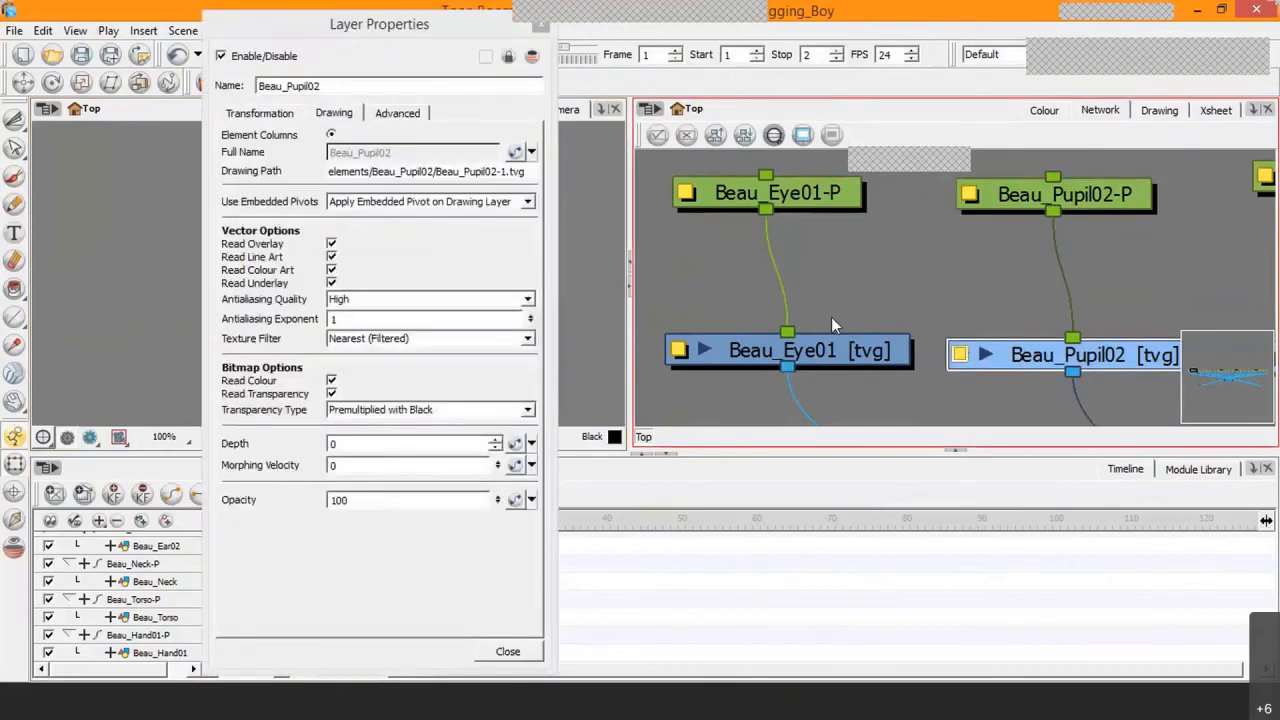
{"action": "left_click", "coordinate": [397, 114]}
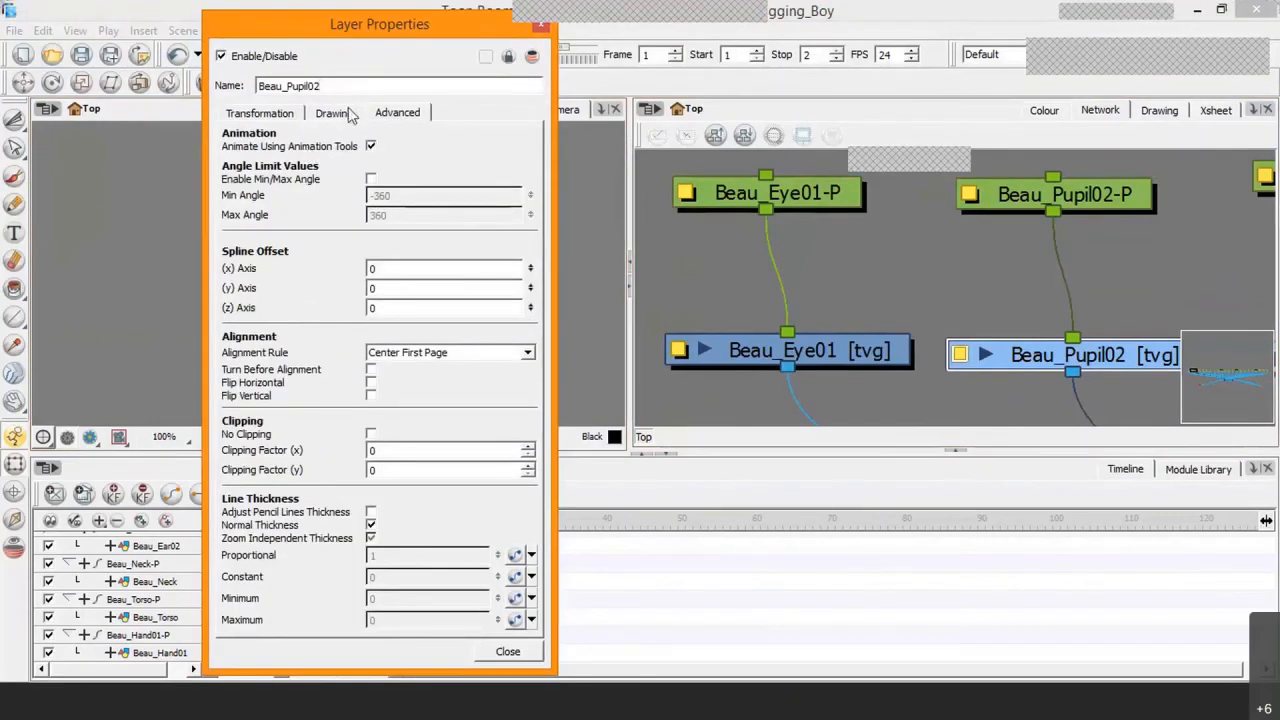
{"action": "left_click", "coordinate": [335, 113]}
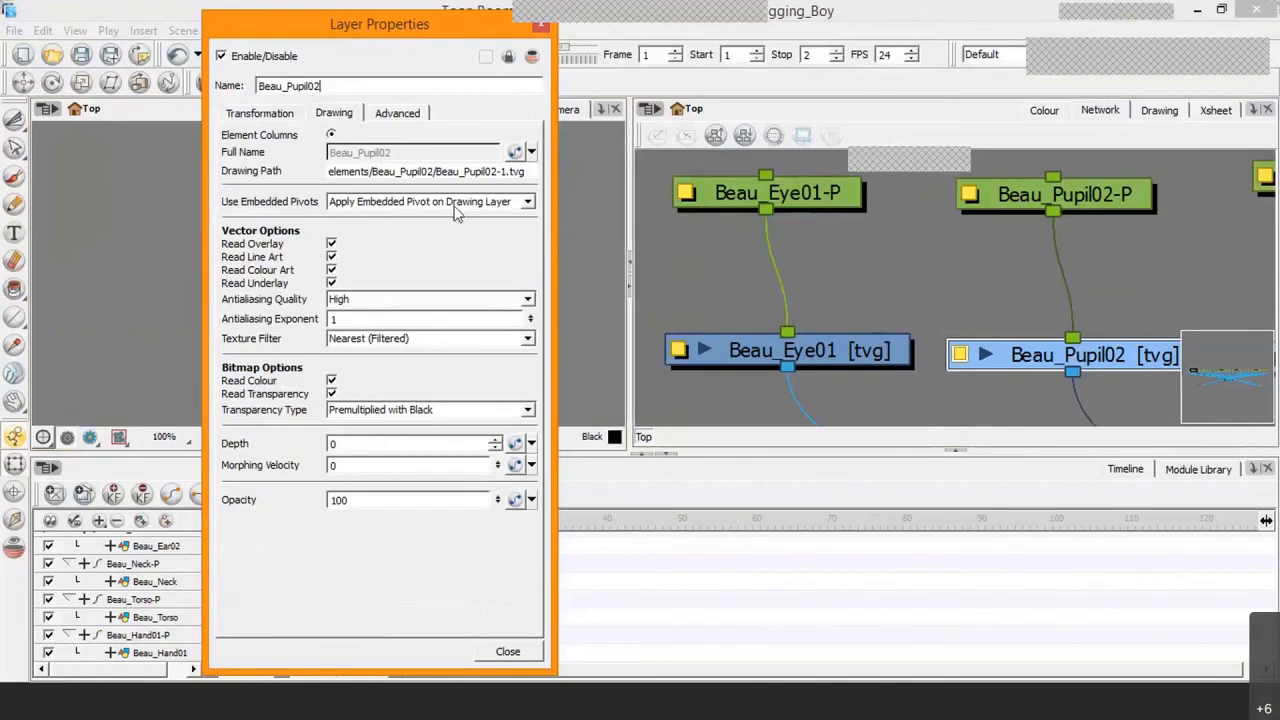
{"action": "left_click", "coordinate": [527, 202]}
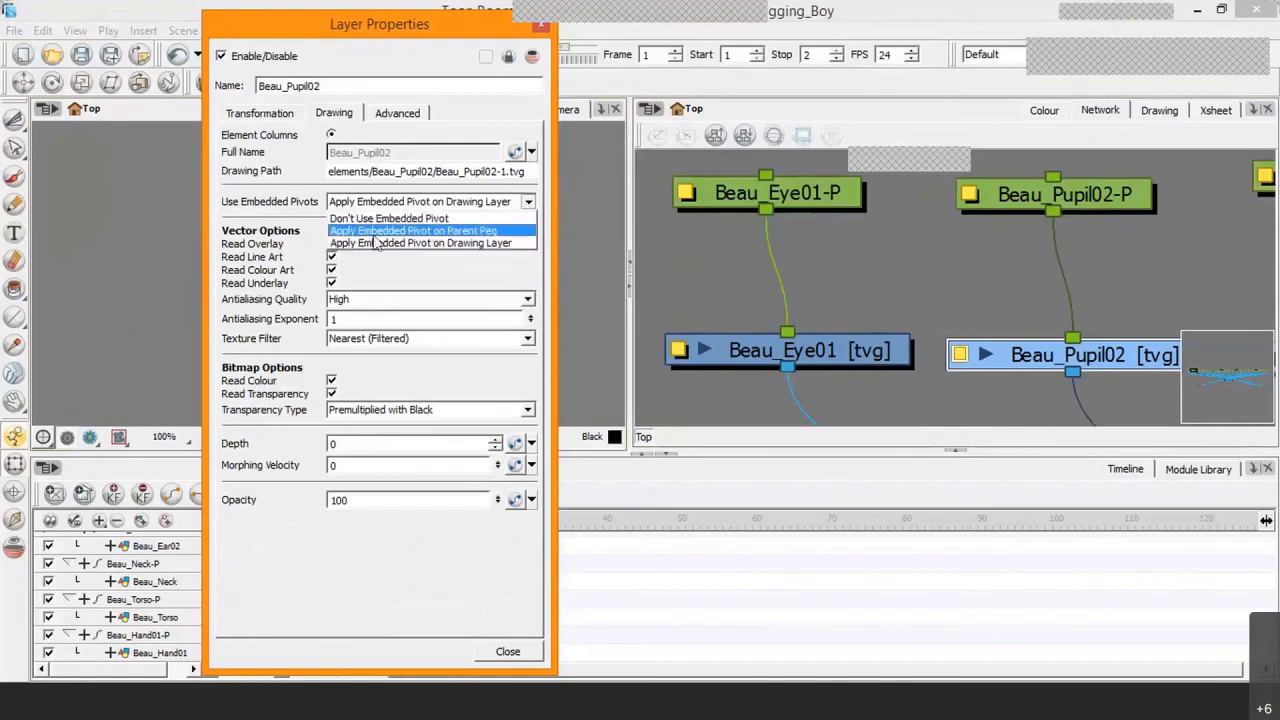
{"action": "left_click", "coordinate": [478, 231]}
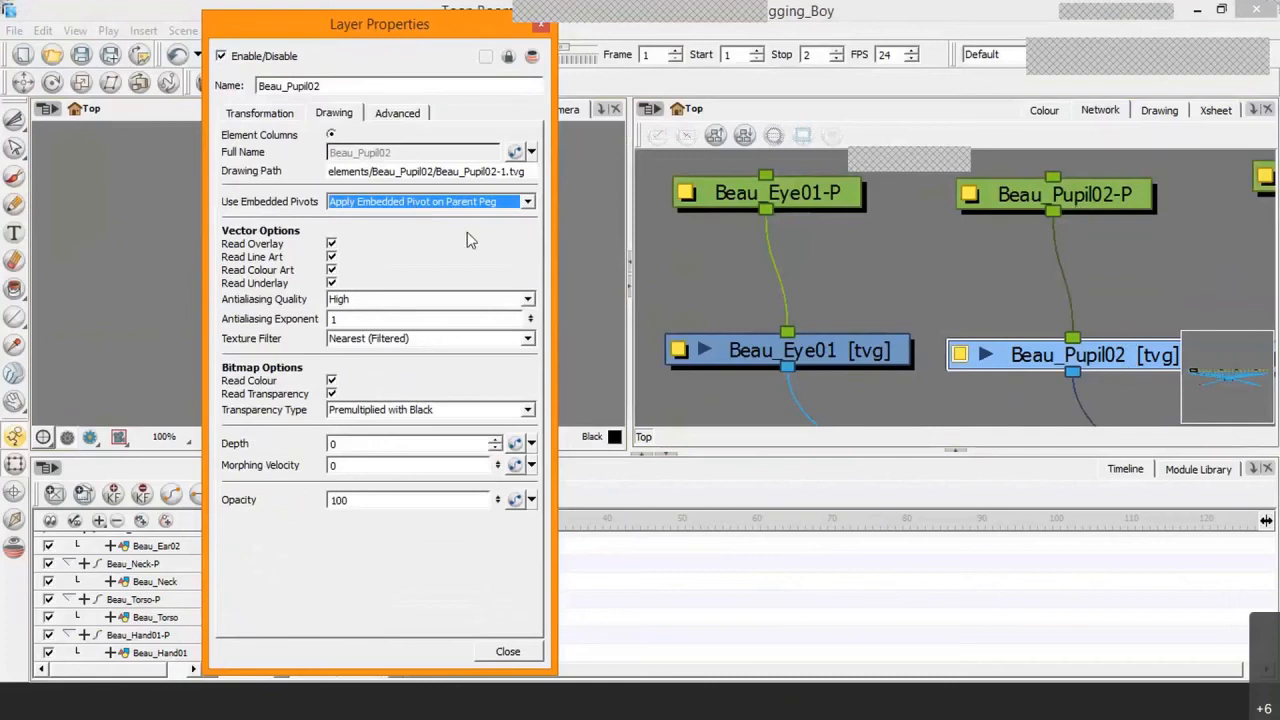
Step: Disable Animate Using Animation Tools for the Beau_Pupil02 drawing and close its layer properties
{"action": "left_click", "coordinate": [396, 114]}
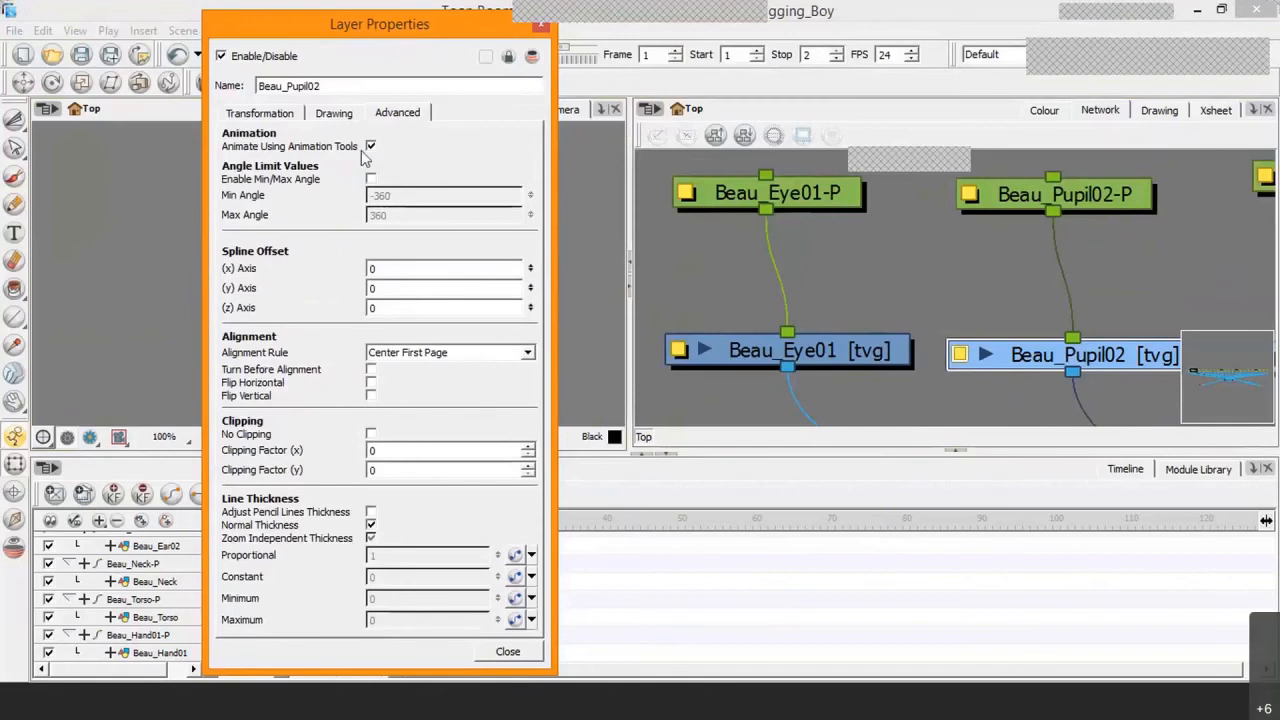
{"action": "left_click", "coordinate": [371, 147]}
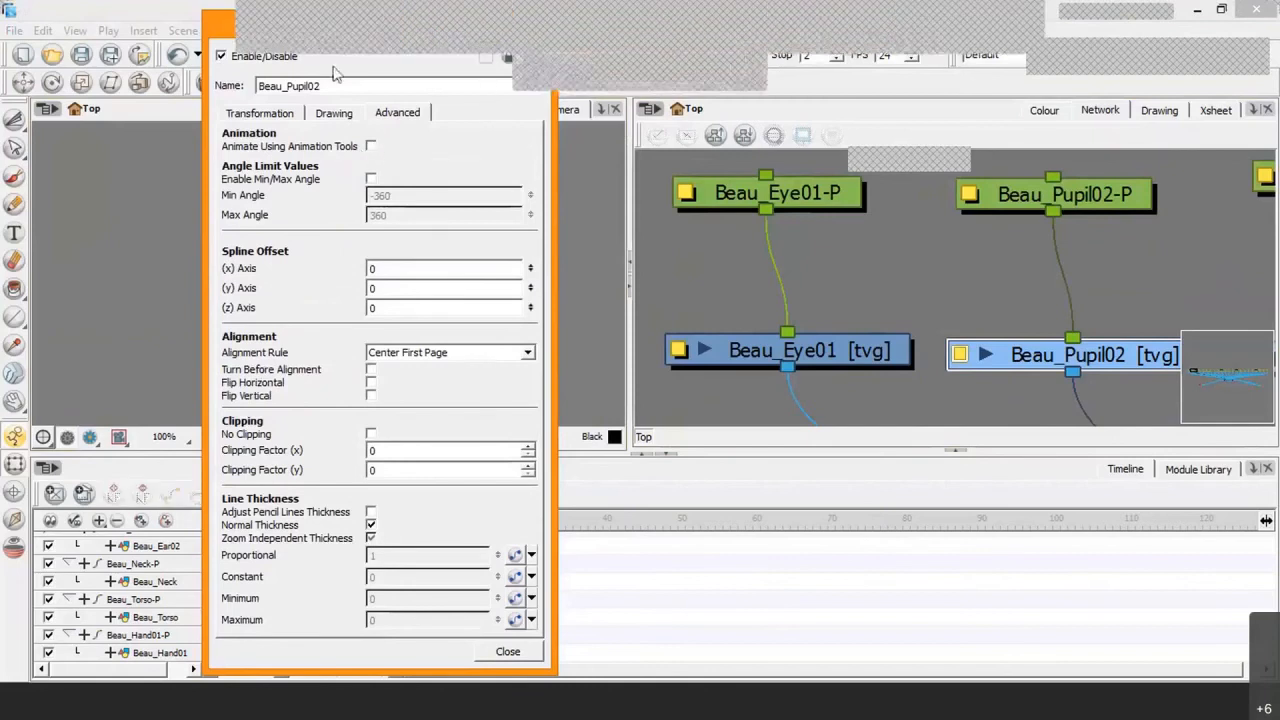
{"action": "left_click_drag", "start_coordinate": [215, 33], "coordinate": [203, 101]}
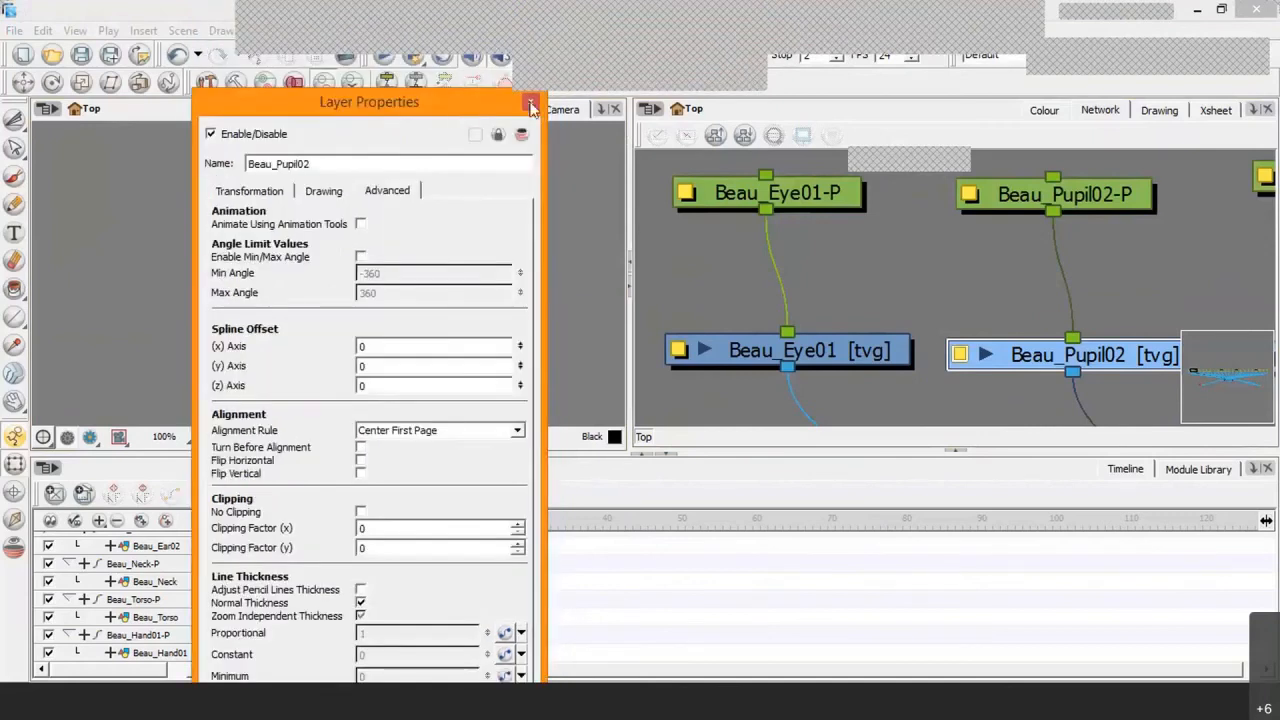
{"action": "left_click", "coordinate": [532, 106]}
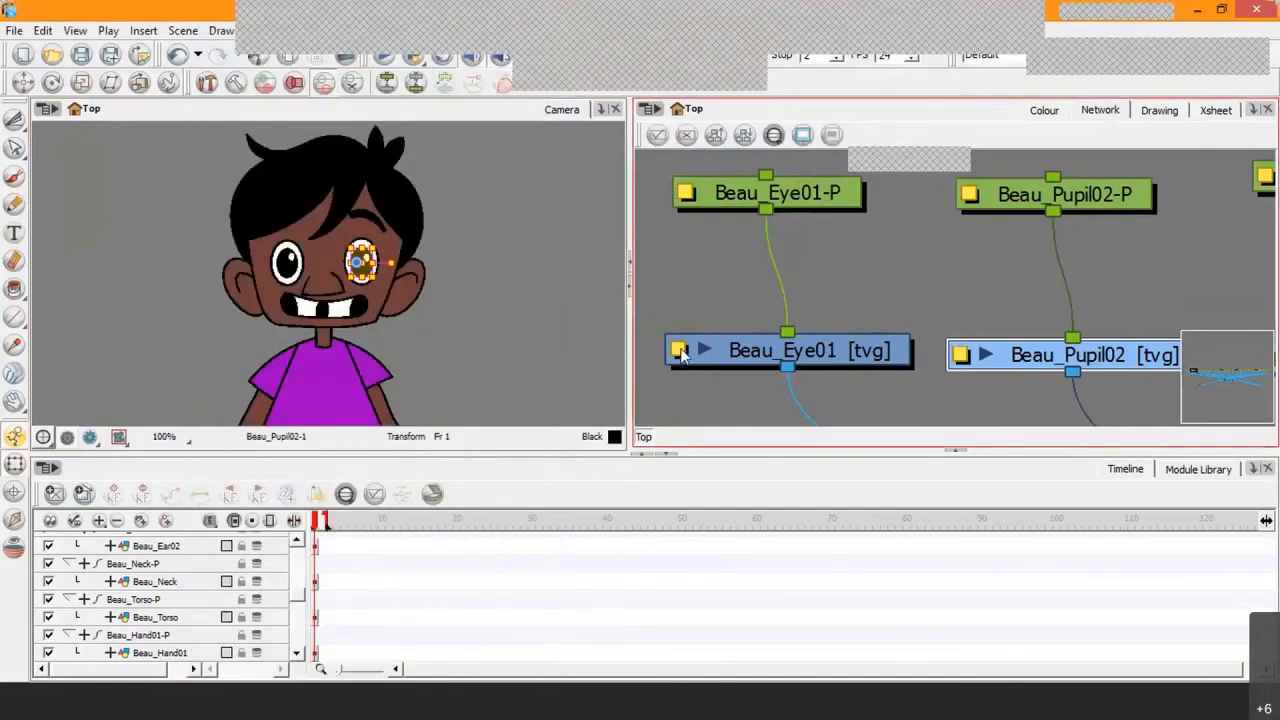
Step: For the Beau_Eye01 drawing, disable Animate Using Animation Tools and set Use Embedded Pivots to Apply Embedded Pivot on Parent Peg
{"action": "left_click", "coordinate": [680, 352]}
{"action": "left_click", "coordinate": [361, 225]}
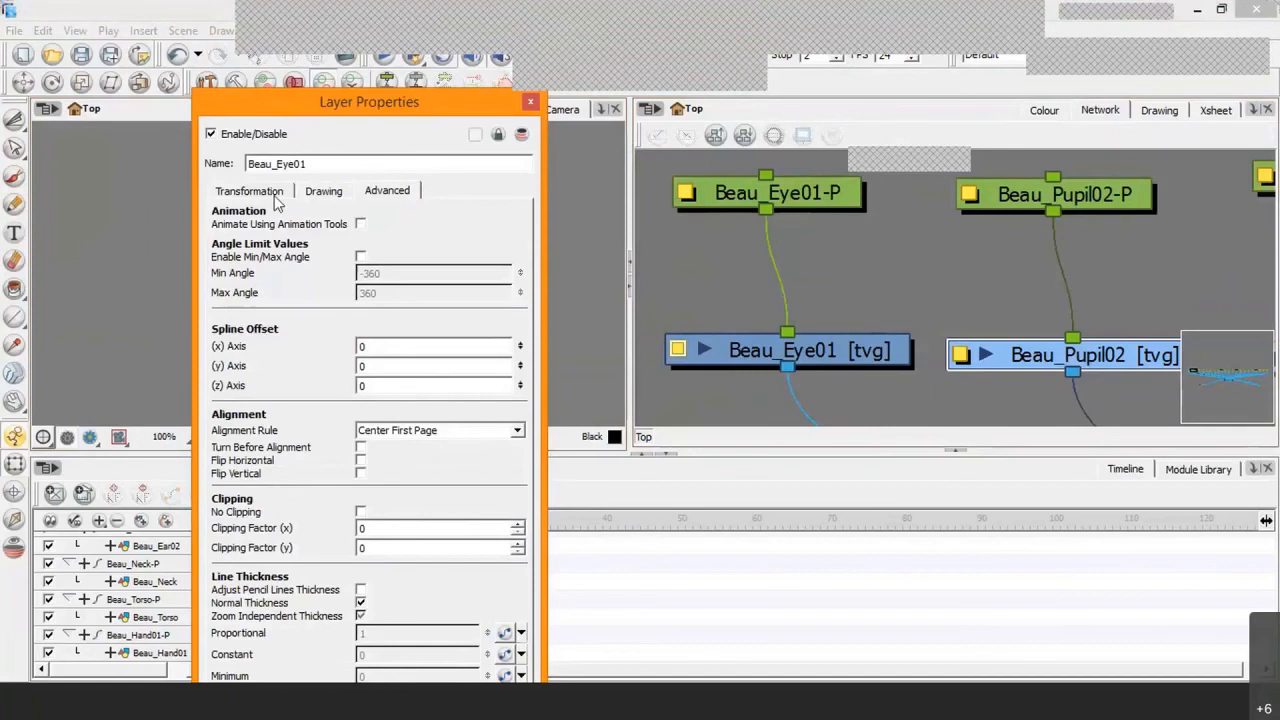
{"action": "left_click", "coordinate": [332, 195]}
{"action": "left_click", "coordinate": [495, 280]}
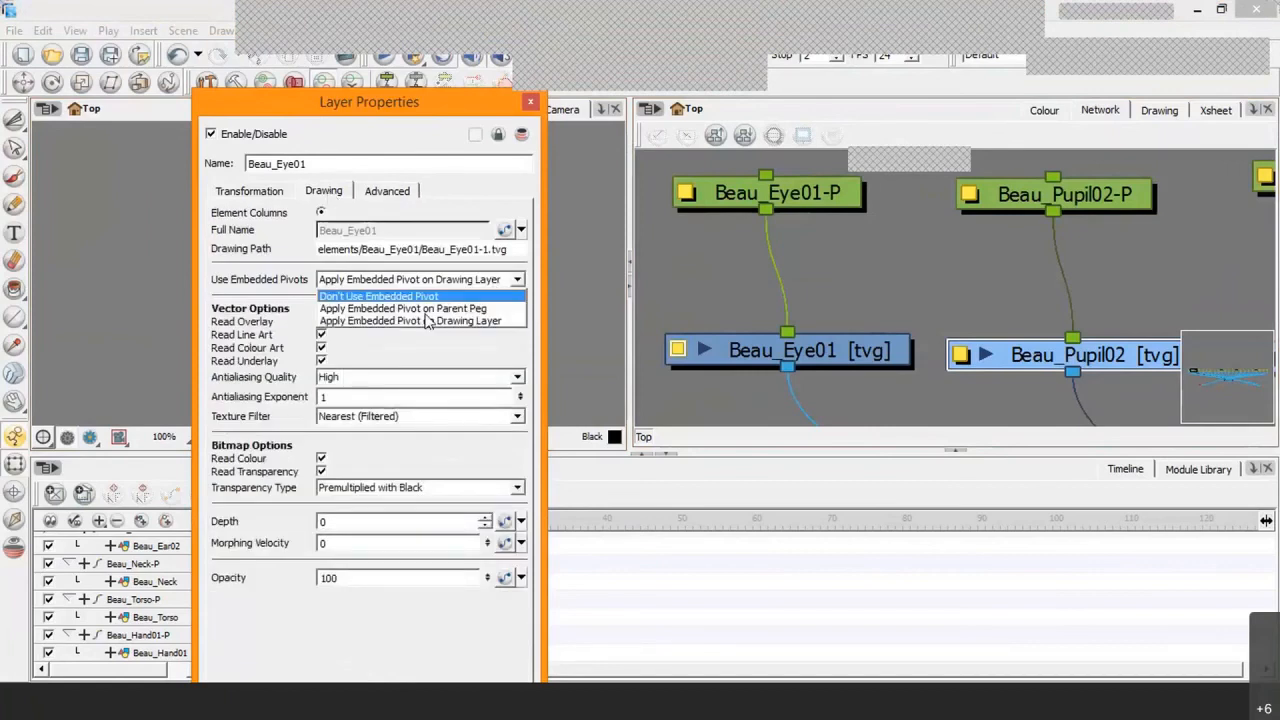
{"action": "left_click", "coordinate": [425, 308]}
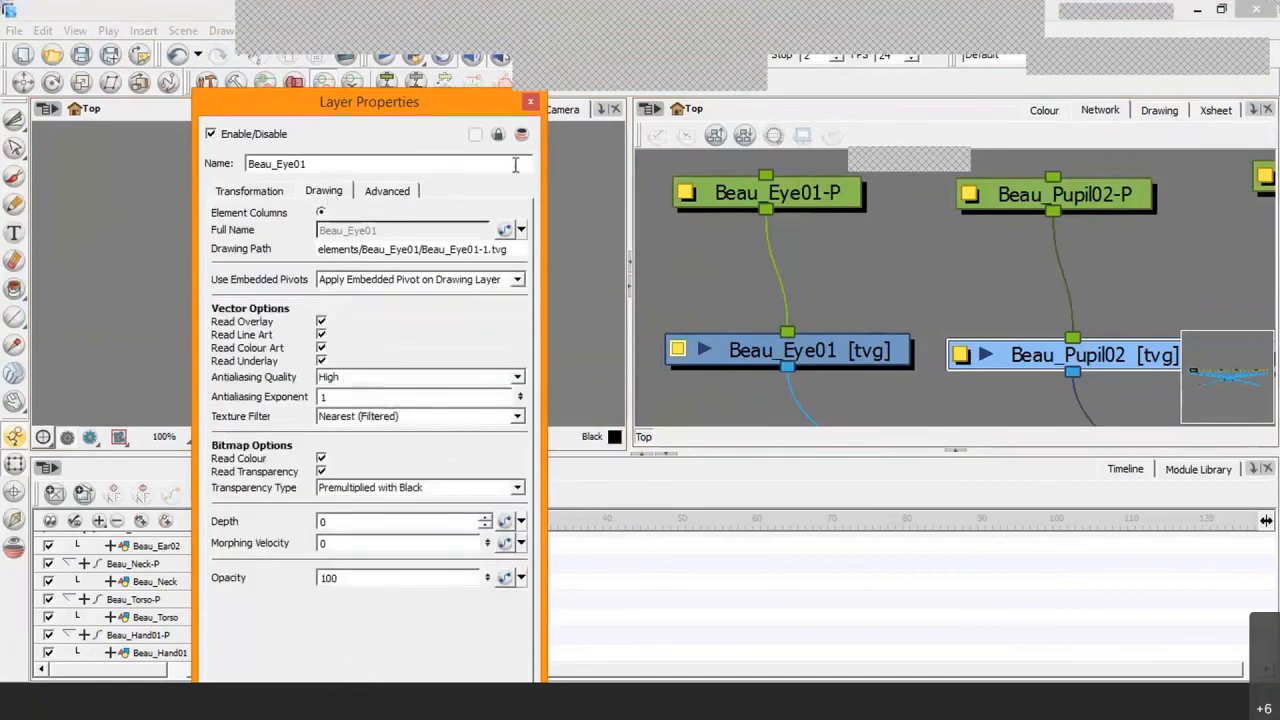
{"action": "left_click", "coordinate": [530, 103]}
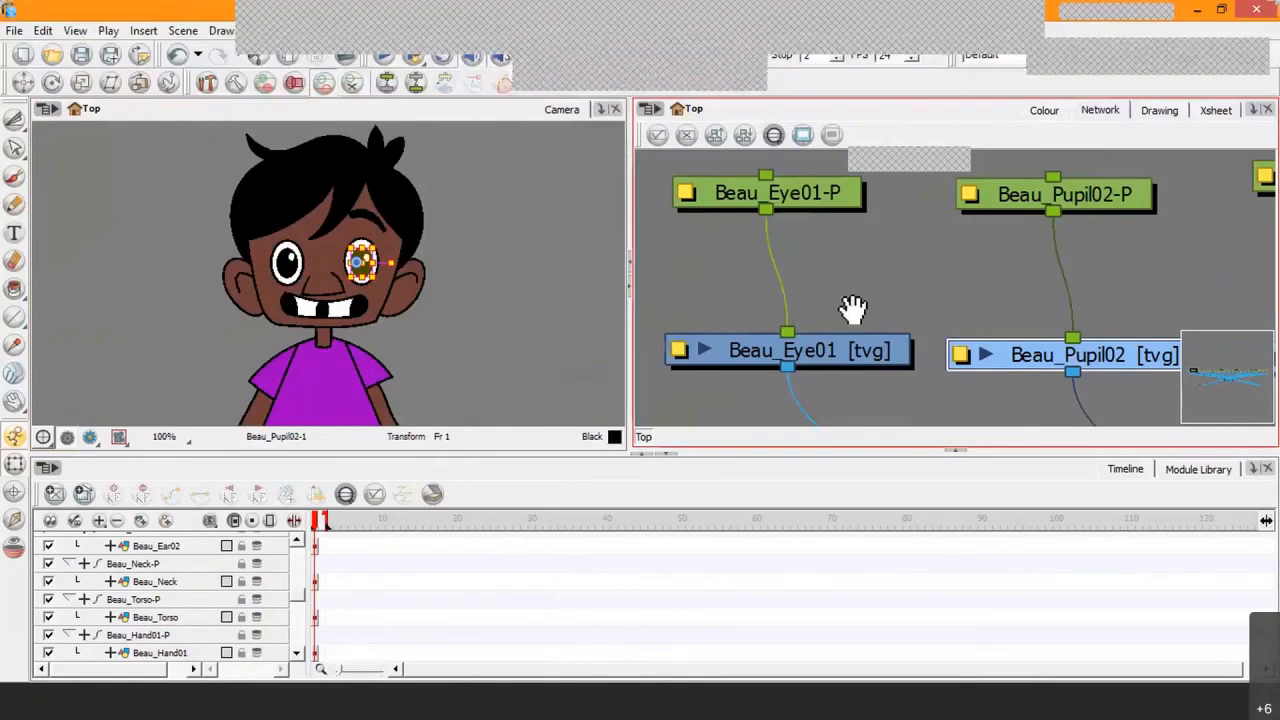
Step: Select the Beau_Pupil01 drawing in the network and add a Layer Properties view alongside the Camera view
{"action": "left_click_drag", "start_coordinate": [852, 308], "coordinate": [1202, 299]}
{"action": "left_click", "coordinate": [745, 335]}
{"action": "left_click_drag", "start_coordinate": [770, 318], "coordinate": [798, 283]}
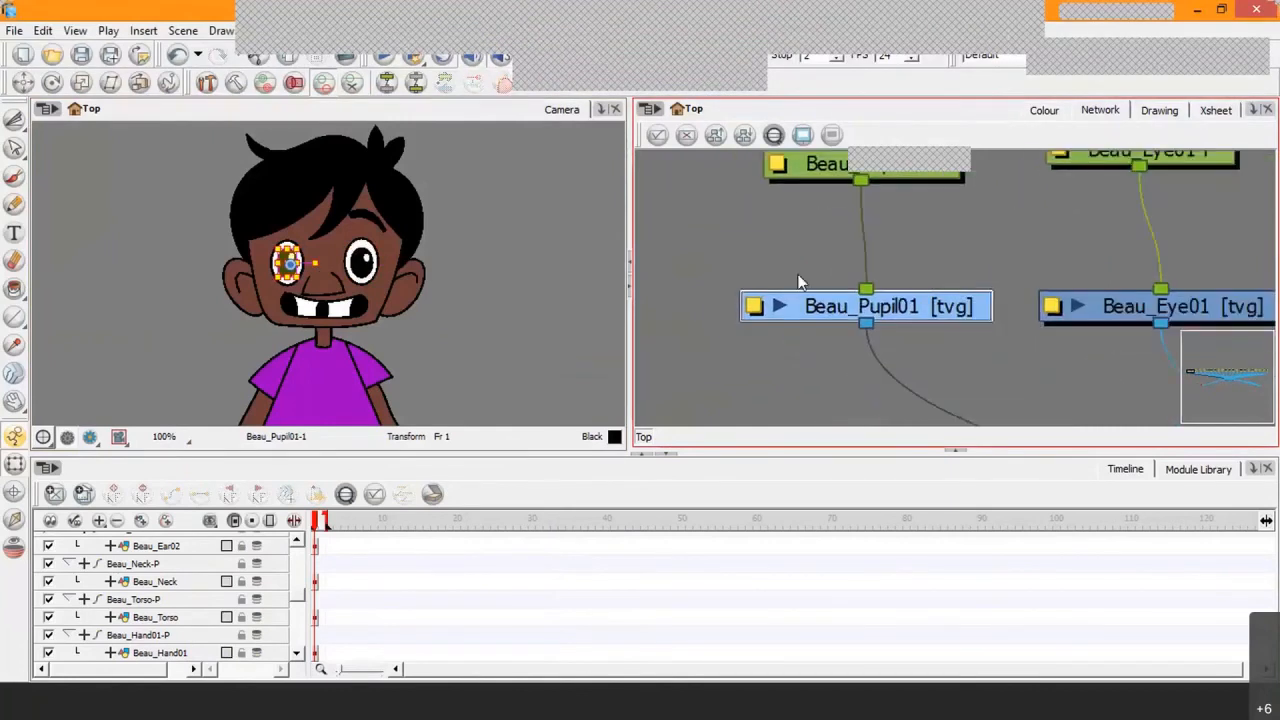
{"action": "left_click", "coordinate": [599, 109]}
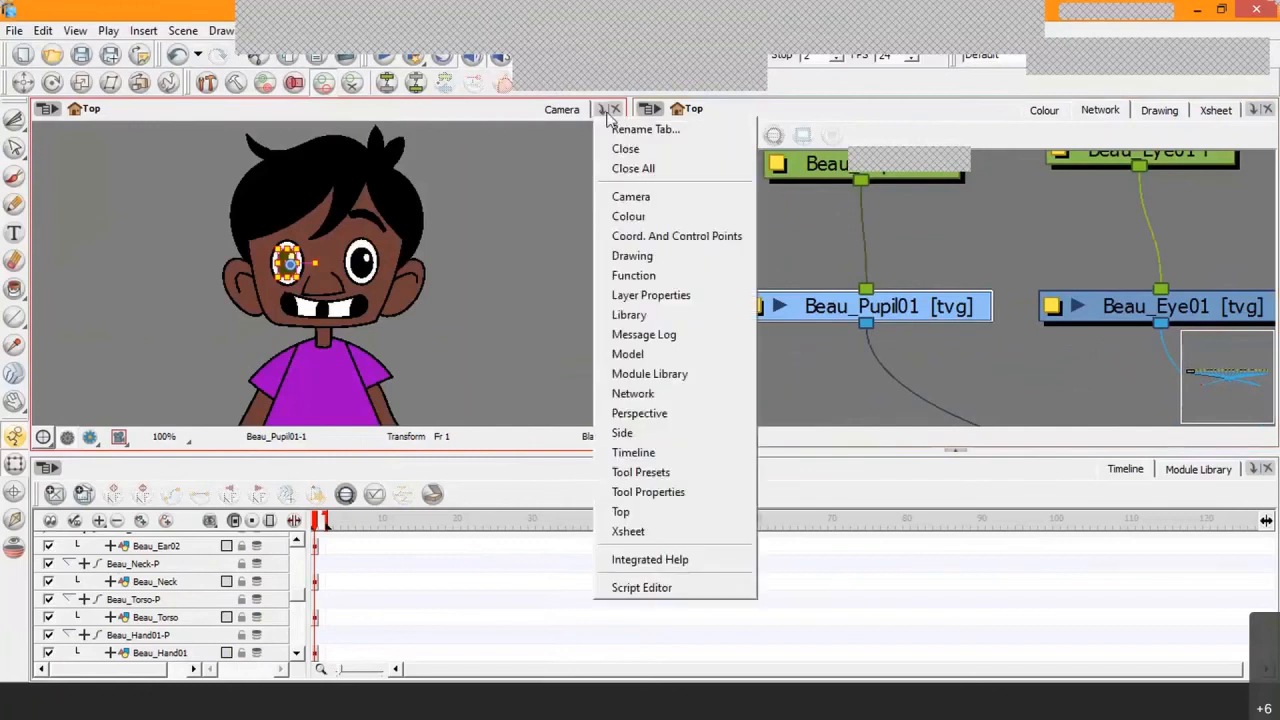
{"action": "left_click", "coordinate": [672, 295]}
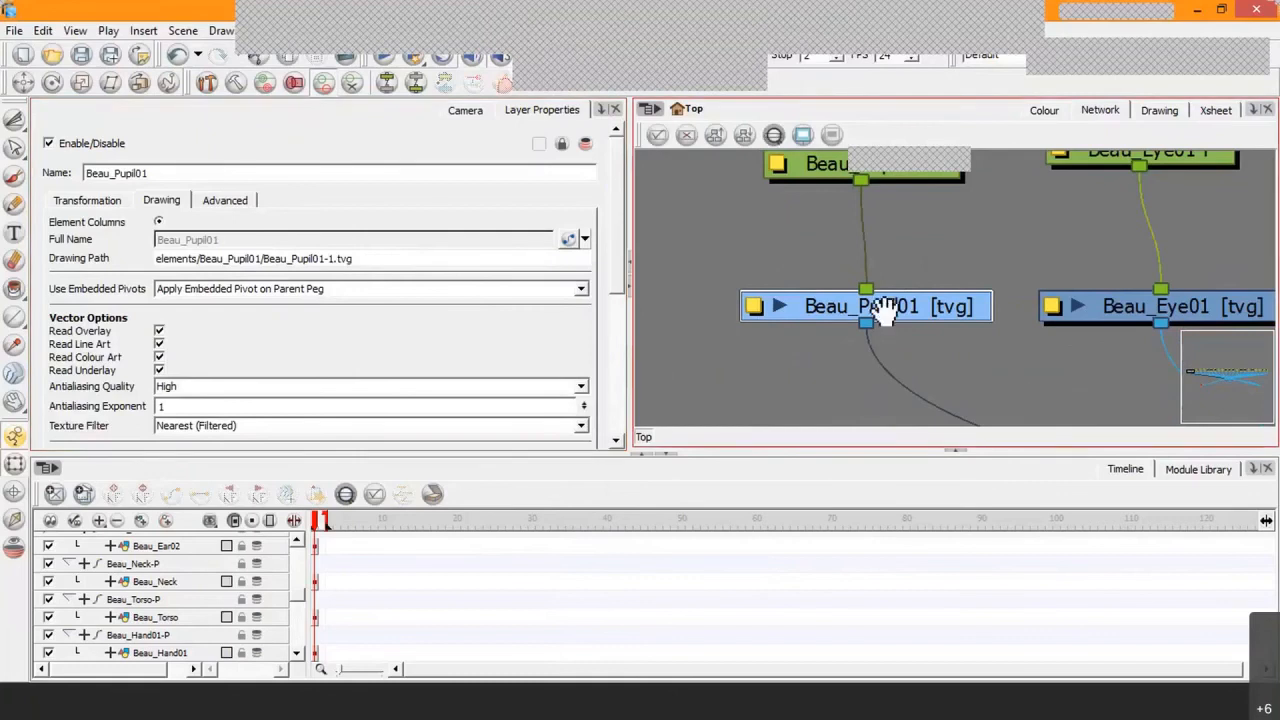
Step: Check the embedded pivot and animation tool settings of Beau_Eye01, and the animation tool setting of Beau_Pupil02
{"action": "left_click_drag", "start_coordinate": [885, 310], "coordinate": [785, 273]}
{"action": "left_click", "coordinate": [1146, 274]}
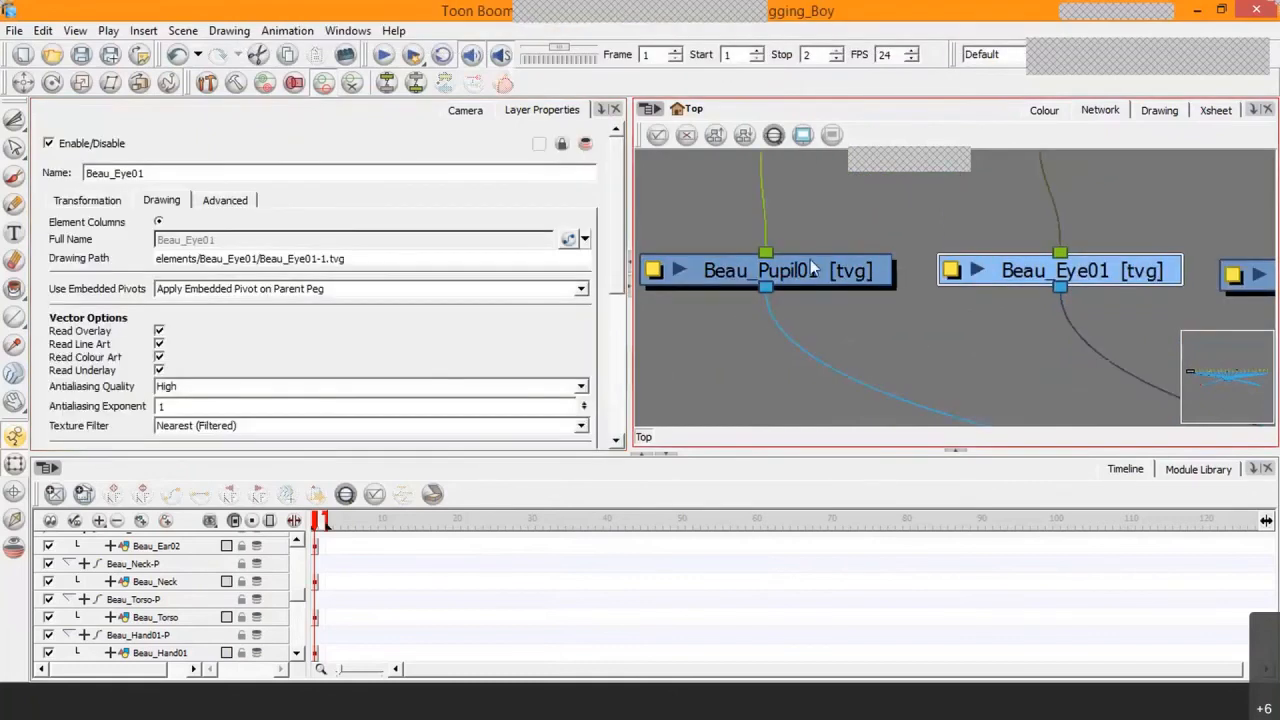
{"action": "left_click", "coordinate": [236, 289]}
{"action": "left_click", "coordinate": [224, 298]}
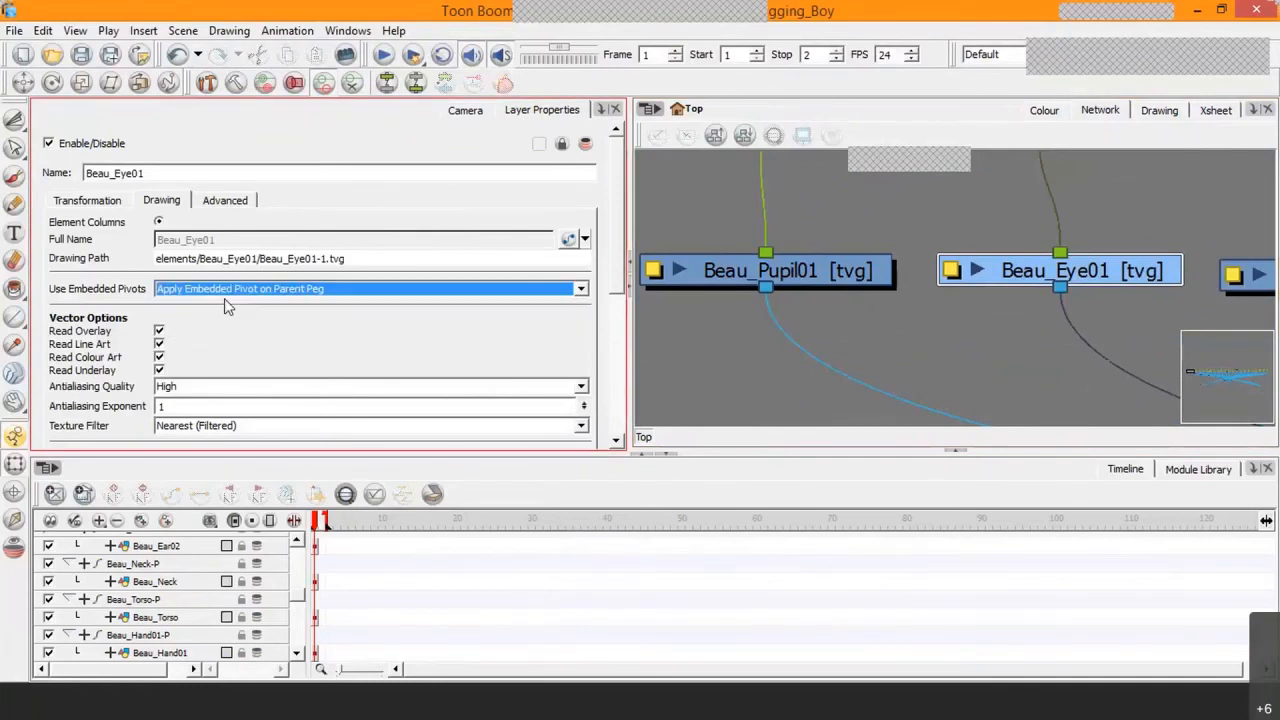
{"action": "left_click", "coordinate": [225, 200]}
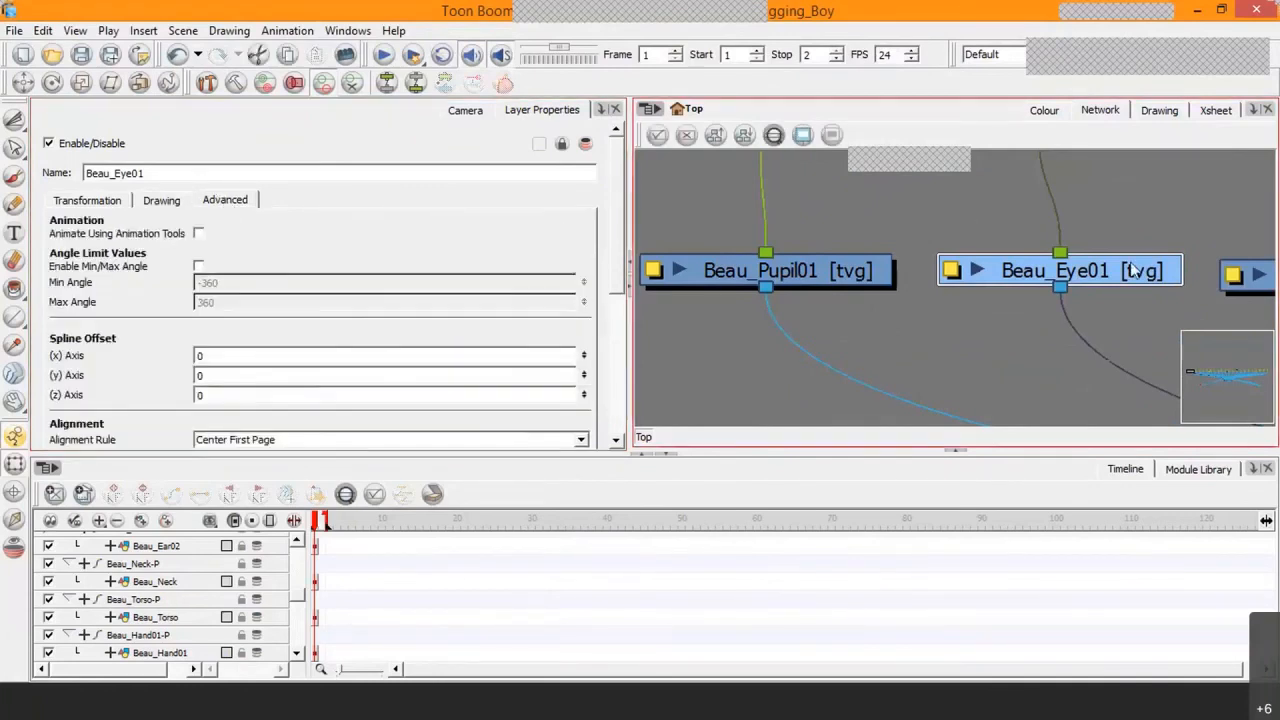
{"action": "left_click_drag", "start_coordinate": [1160, 260], "coordinate": [890, 254]}
{"action": "left_click", "coordinate": [1025, 270]}
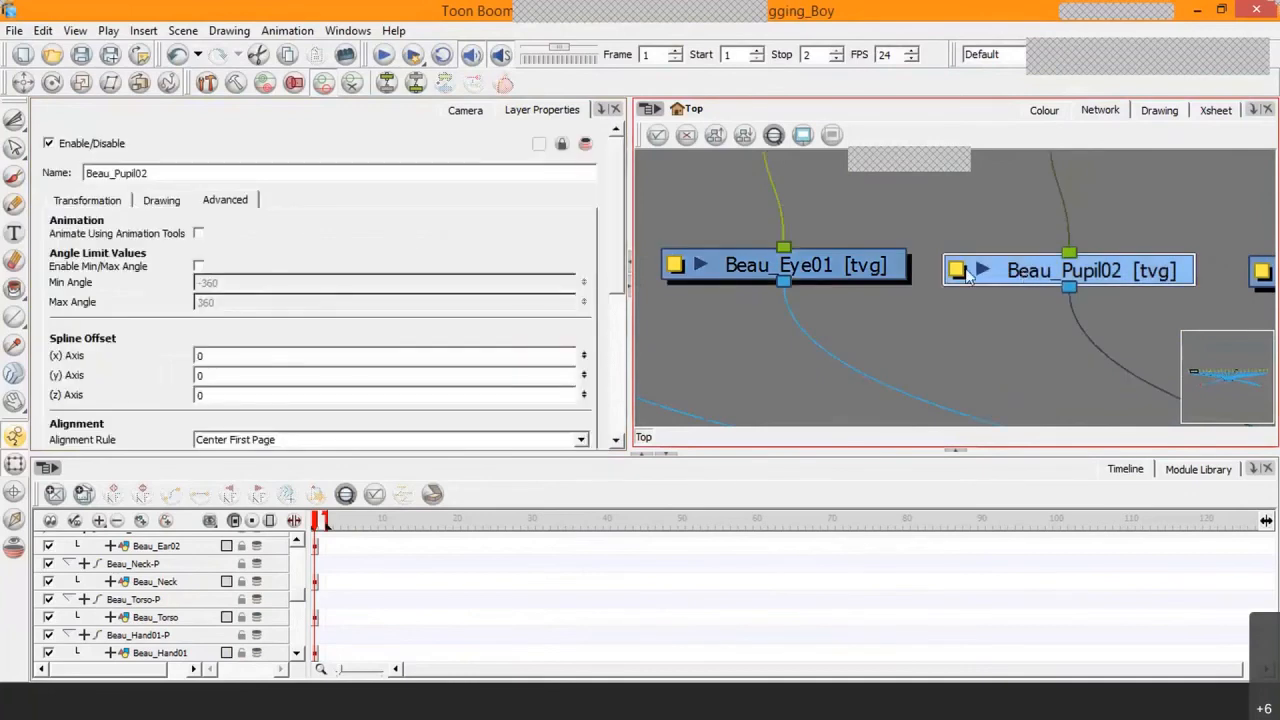
Step: For the Beau_Eye02 drawing, disable Animate Using Animation Tools and set Use Embedded Pivots to Apply Embedded Pivot on Parent Peg
{"action": "left_click_drag", "start_coordinate": [1265, 255], "coordinate": [1004, 254]}
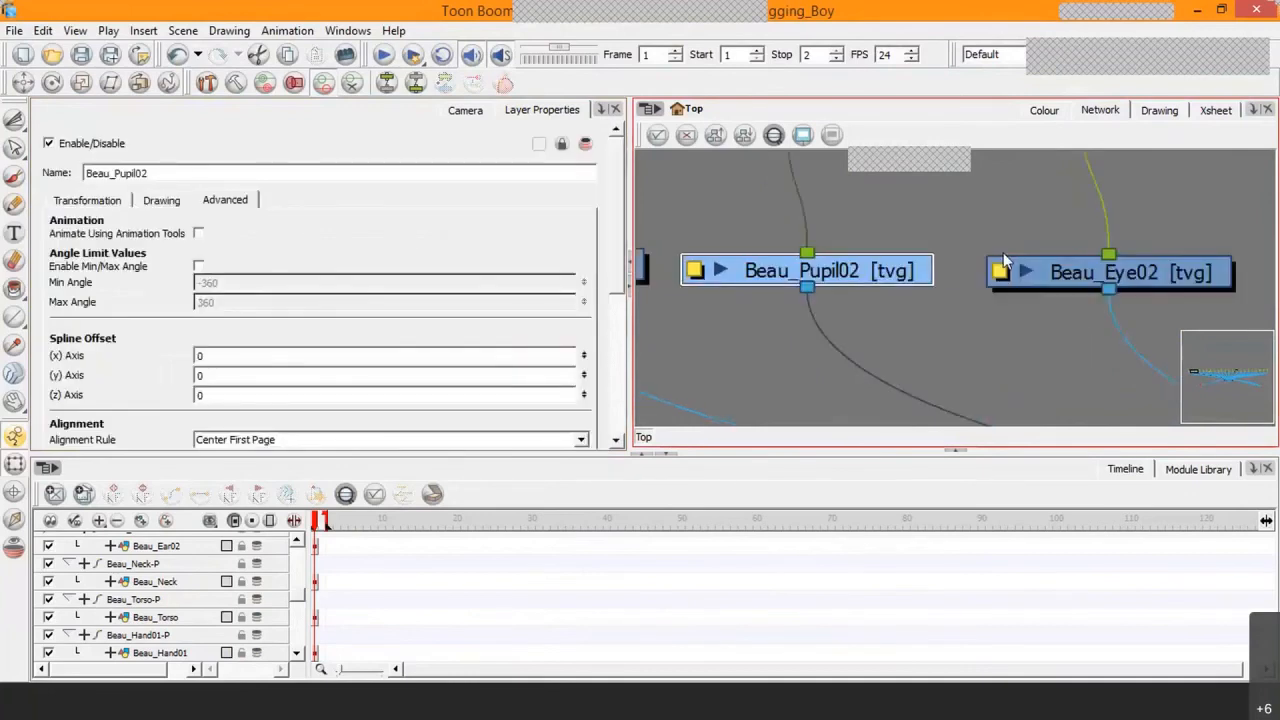
{"action": "left_click", "coordinate": [1006, 262]}
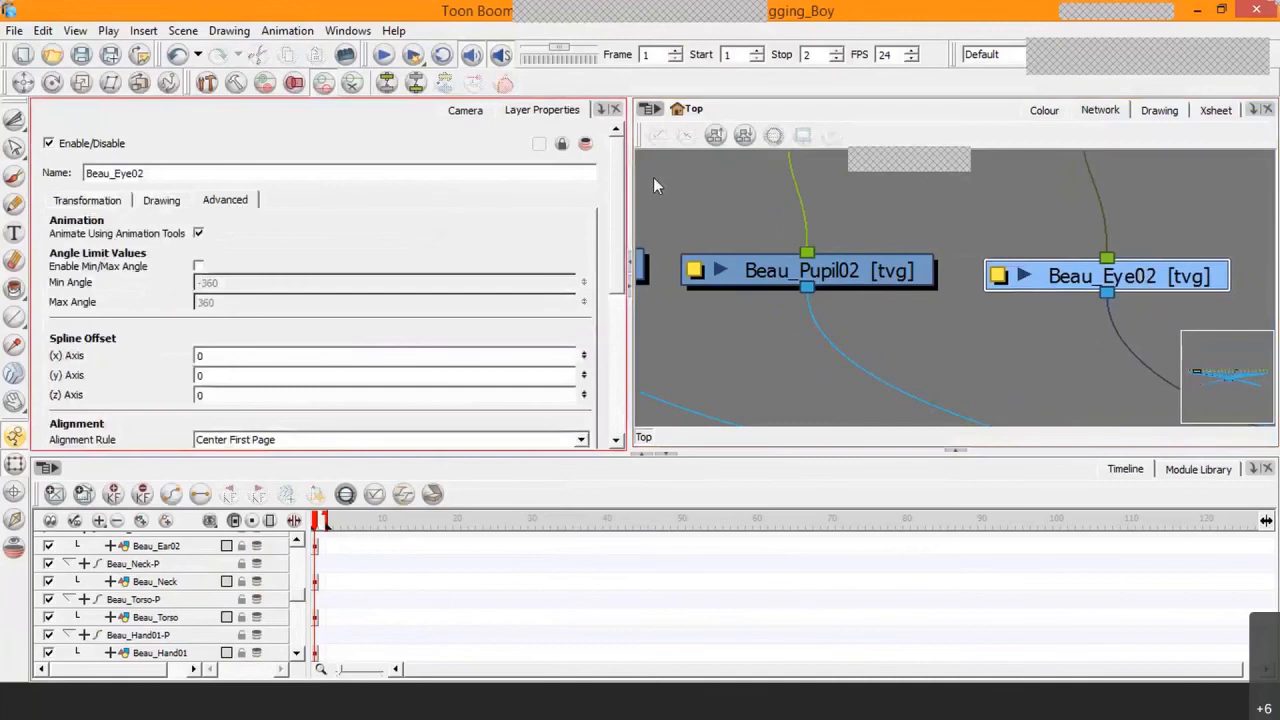
{"action": "left_click", "coordinate": [198, 233]}
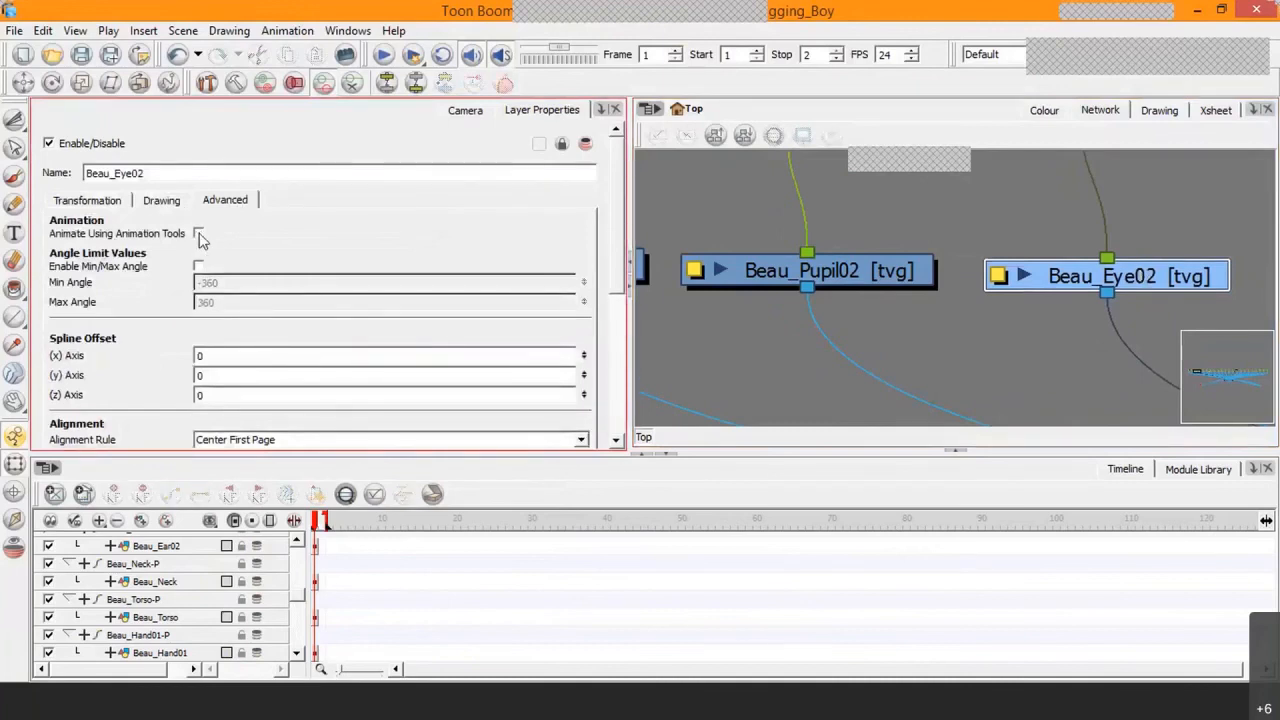
{"action": "left_click", "coordinate": [160, 200]}
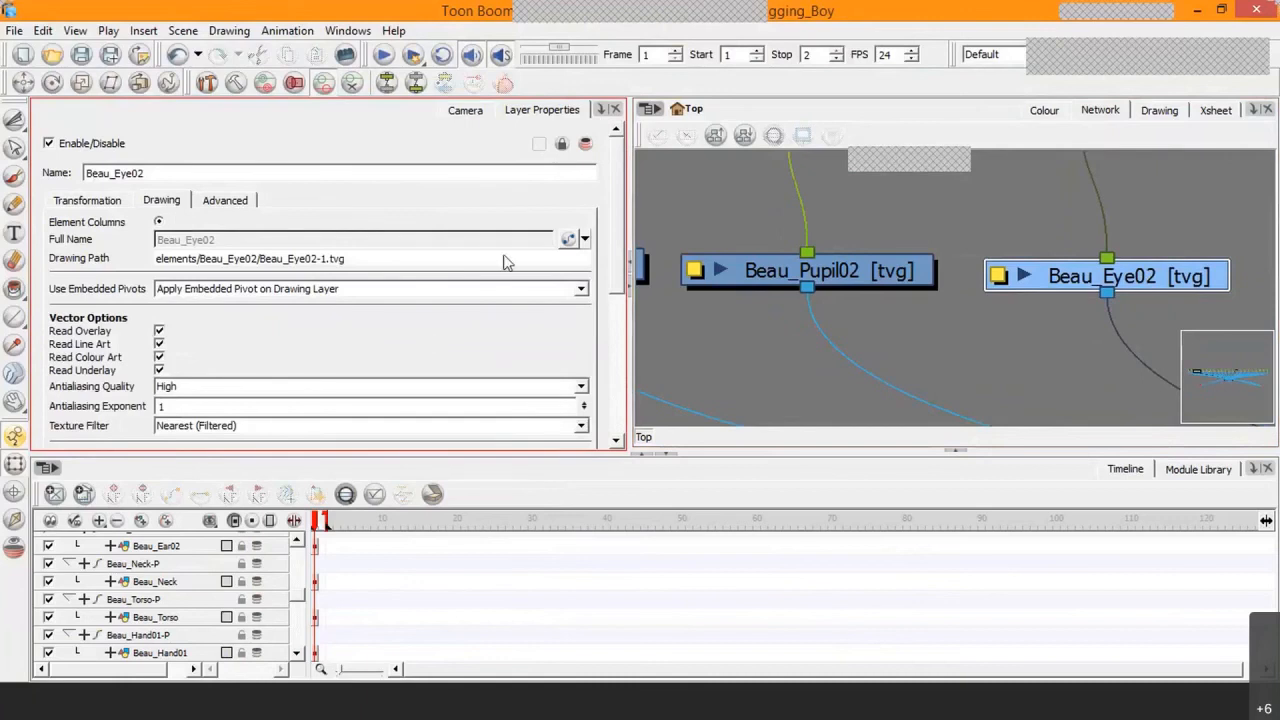
{"action": "left_click", "coordinate": [509, 290]}
{"action": "left_click", "coordinate": [291, 318]}
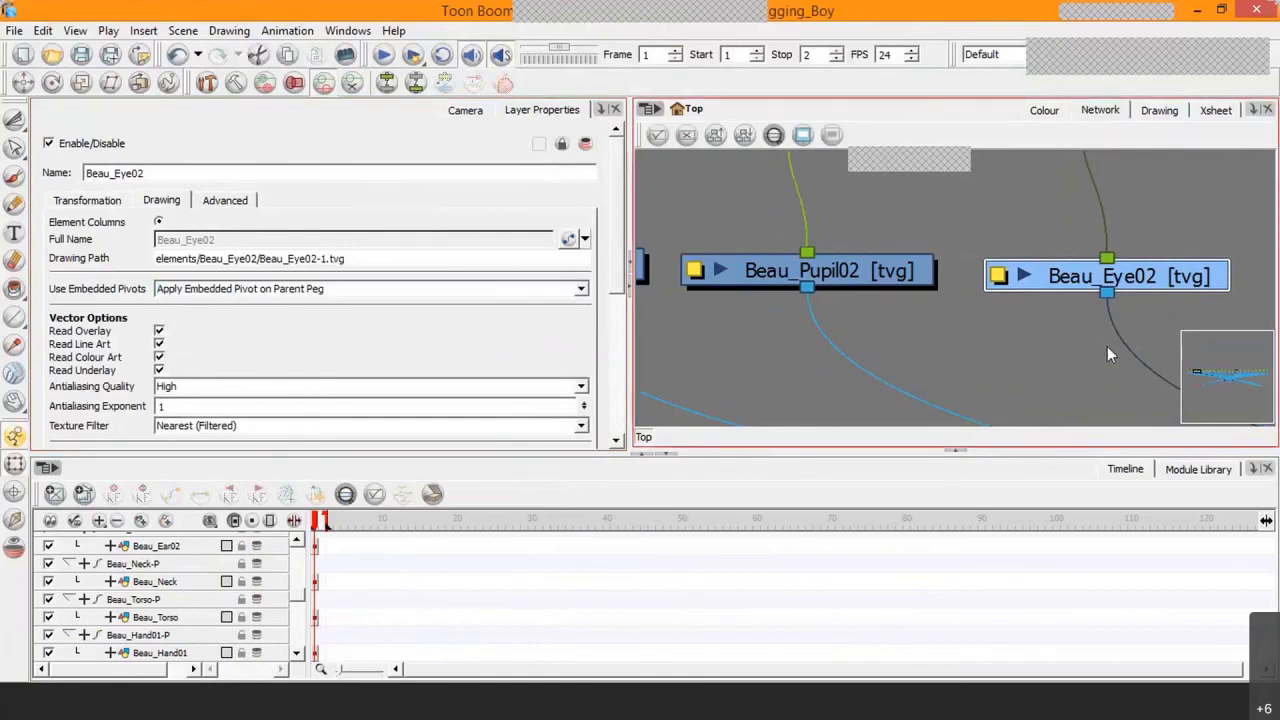
Step: For the Beau_Nose drawing, set Use Embedded Pivots to Apply Embedded Pivot on Parent Peg and disable Animate Using Animation Tools
{"action": "left_click_drag", "start_coordinate": [1094, 328], "coordinate": [818, 325]}
{"action": "left_click_drag", "start_coordinate": [1081, 280], "coordinate": [952, 277]}
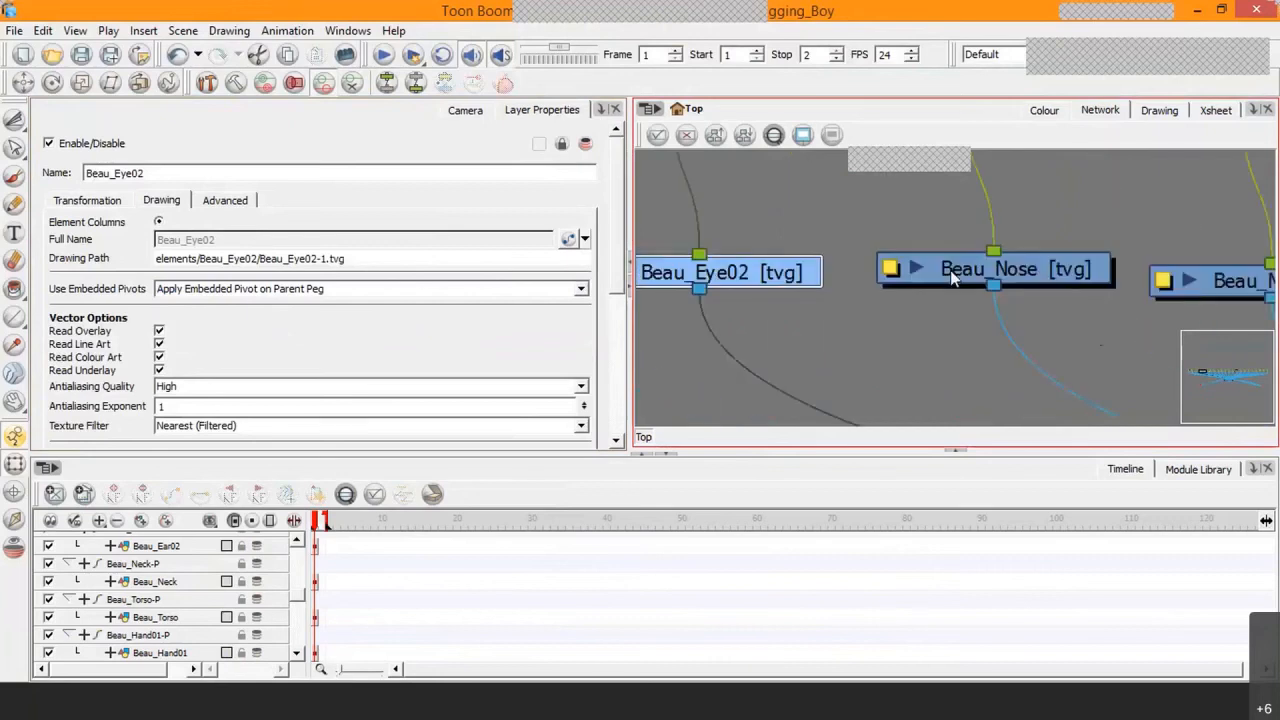
{"action": "left_click", "coordinate": [952, 277]}
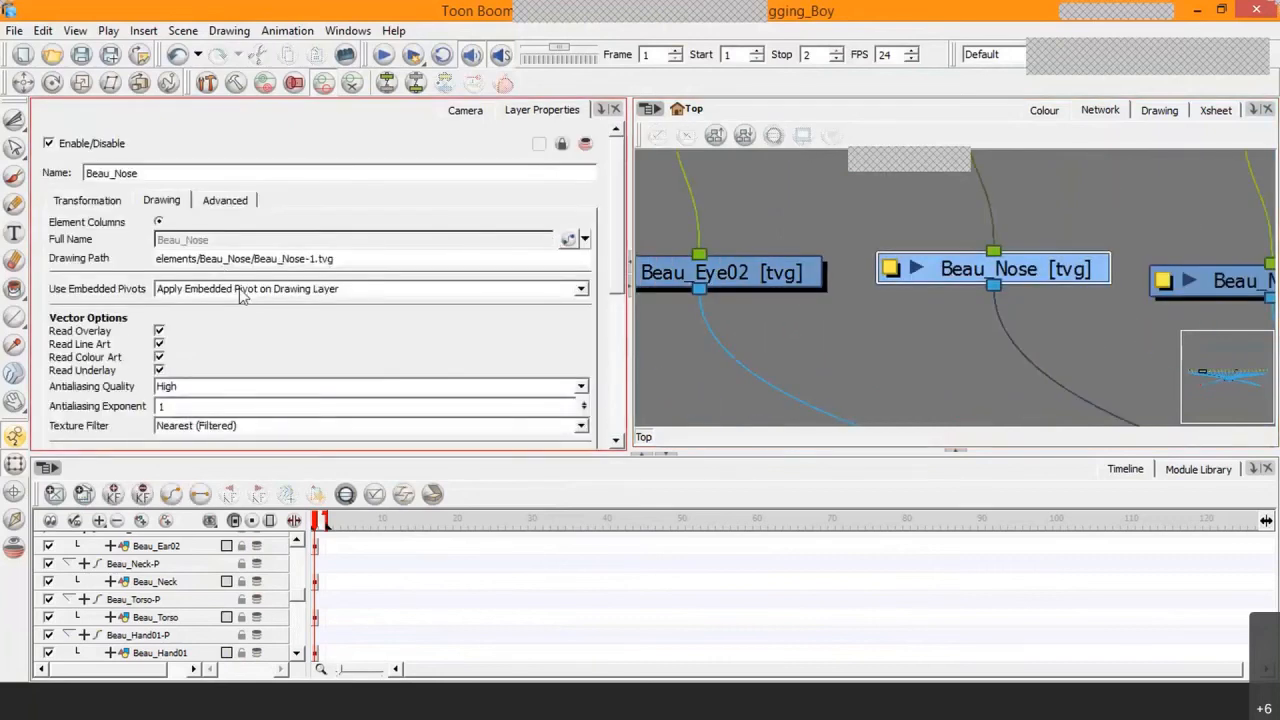
{"action": "left_click", "coordinate": [240, 290]}
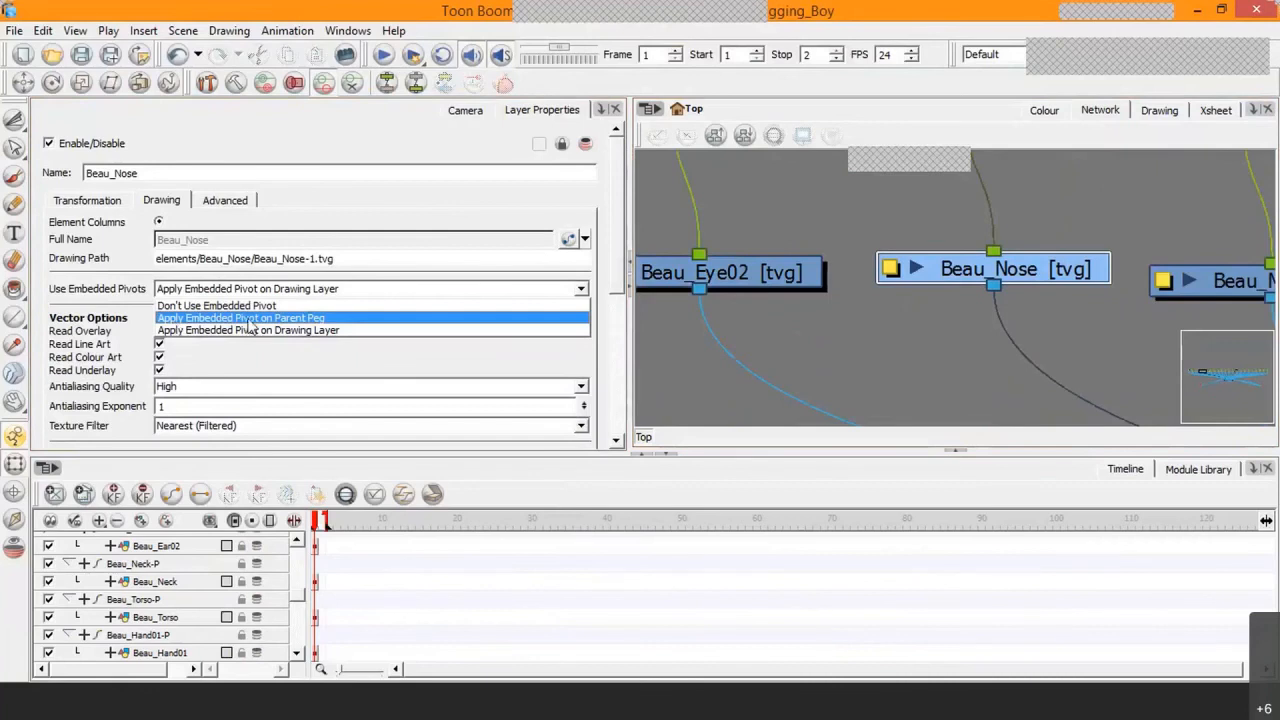
{"action": "left_click", "coordinate": [249, 318]}
{"action": "left_click", "coordinate": [230, 201]}
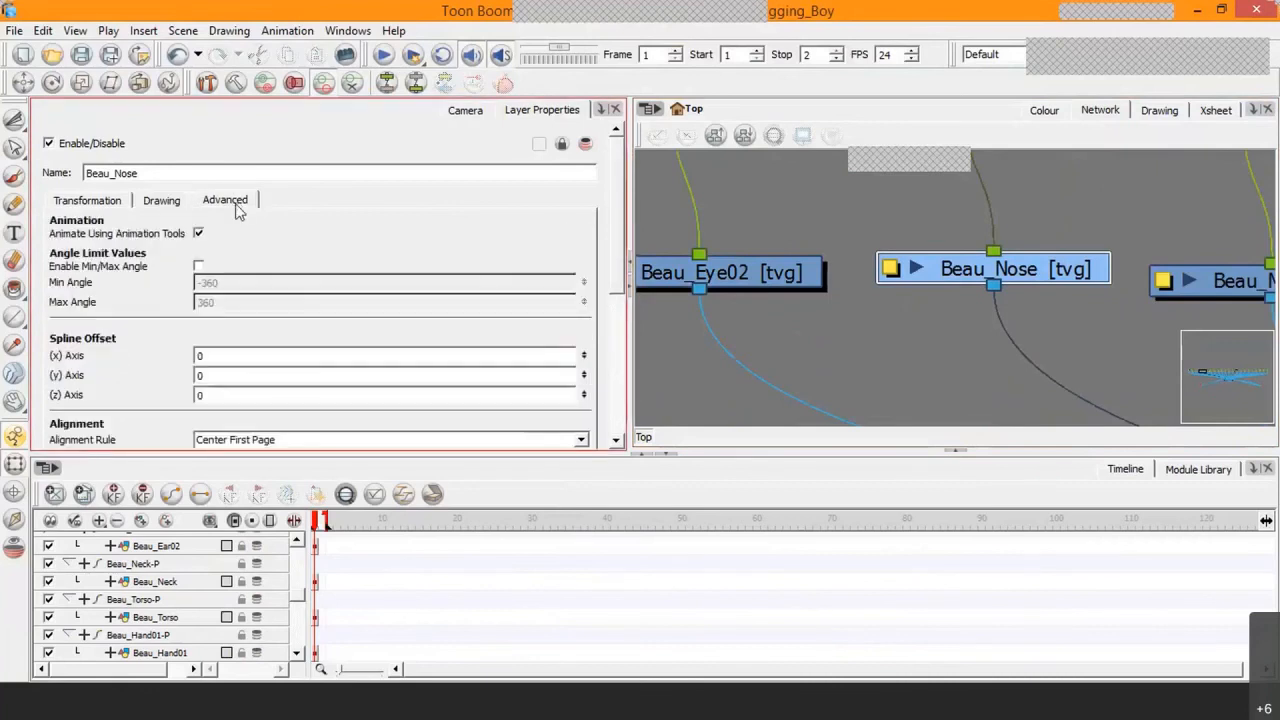
{"action": "left_click", "coordinate": [201, 236]}
Step: For the Beau_Mouth drawing, disable Animate Using Animation Tools and set Use Embedded Pivots to Apply Embedded Pivot on Parent Peg
{"action": "left_click_drag", "start_coordinate": [1136, 355], "coordinate": [755, 313]}
{"action": "left_click", "coordinate": [980, 279]}
{"action": "left_click", "coordinate": [198, 233]}
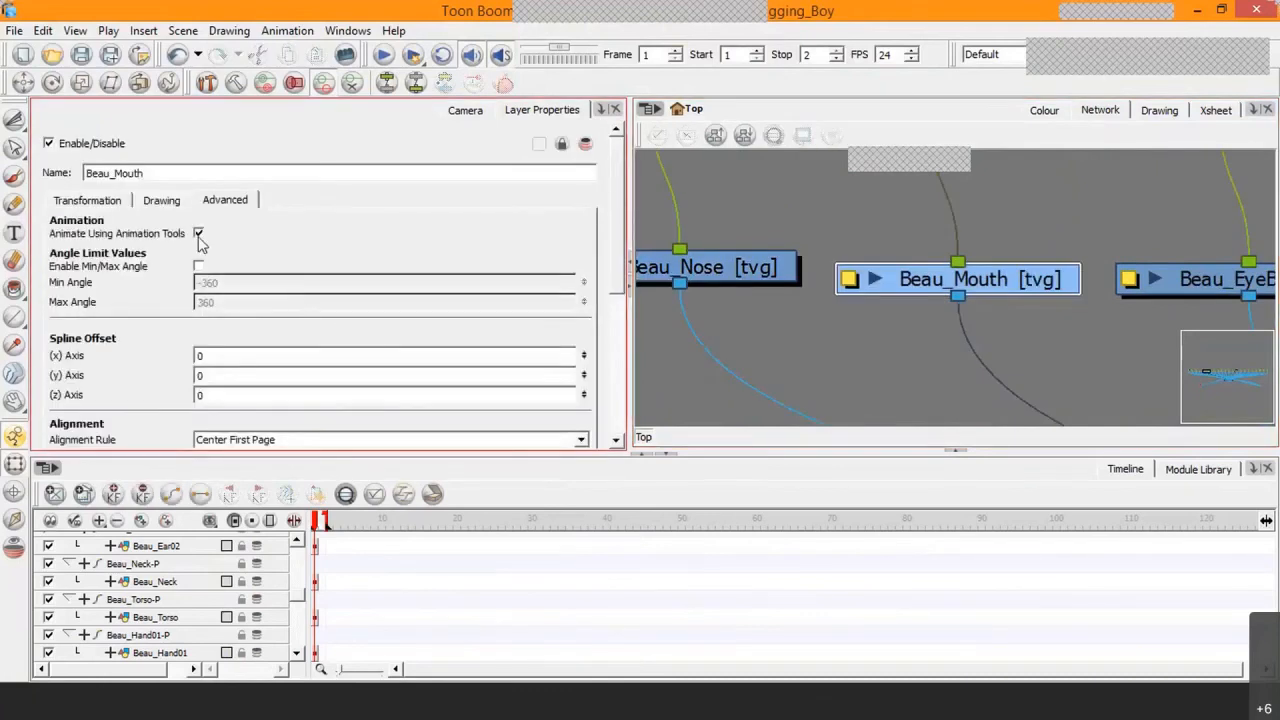
{"action": "left_click", "coordinate": [163, 201]}
{"action": "left_click", "coordinate": [240, 290]}
{"action": "left_click", "coordinate": [310, 317]}
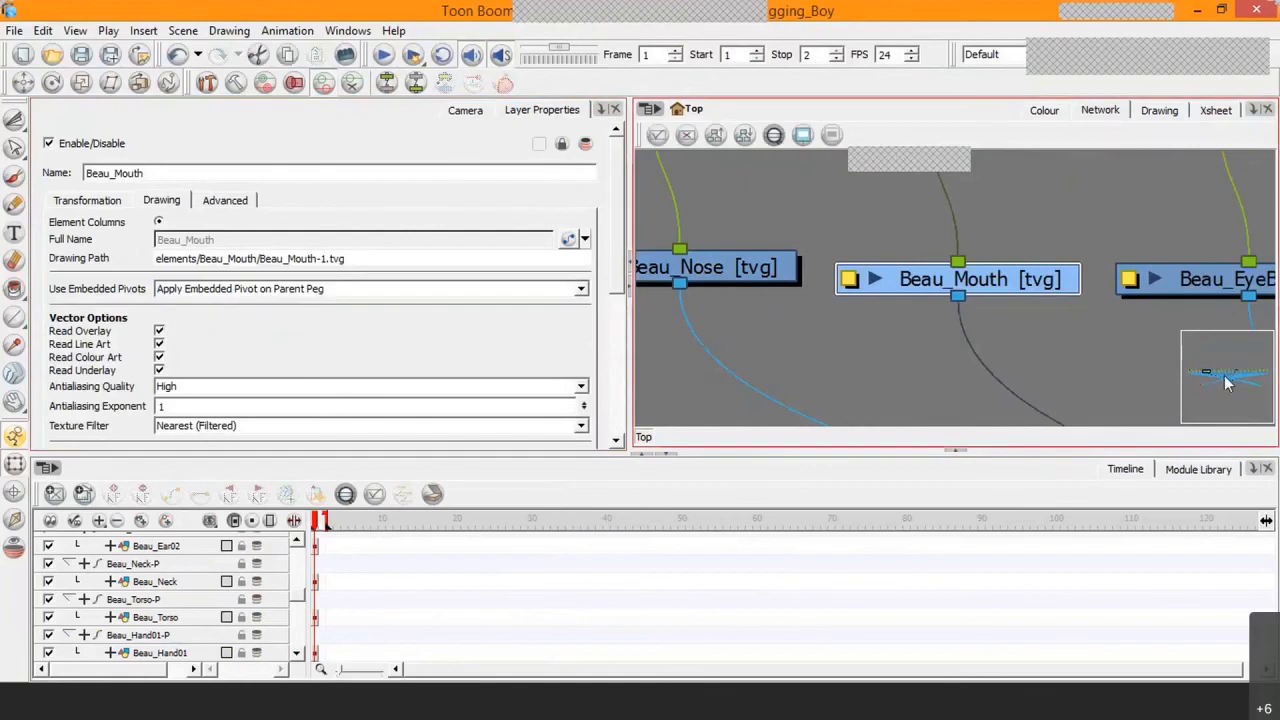
Step: For the Beau_EyeBrow drawing, set Use Embedded Pivots to Apply Embedded Pivot on Parent Peg and disable Animate Using Animation Tools
{"action": "left_click_drag", "start_coordinate": [1143, 348], "coordinate": [929, 344]}
{"action": "left_click", "coordinate": [998, 279]}
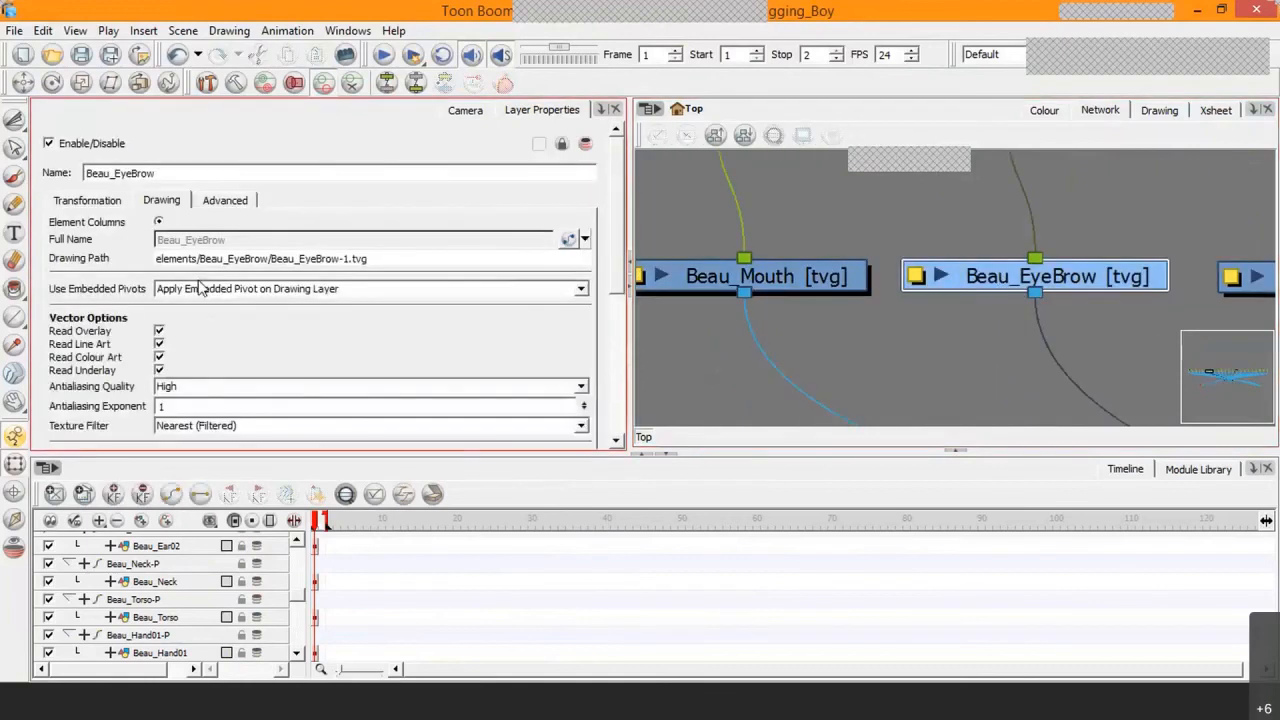
{"action": "left_click", "coordinate": [258, 290]}
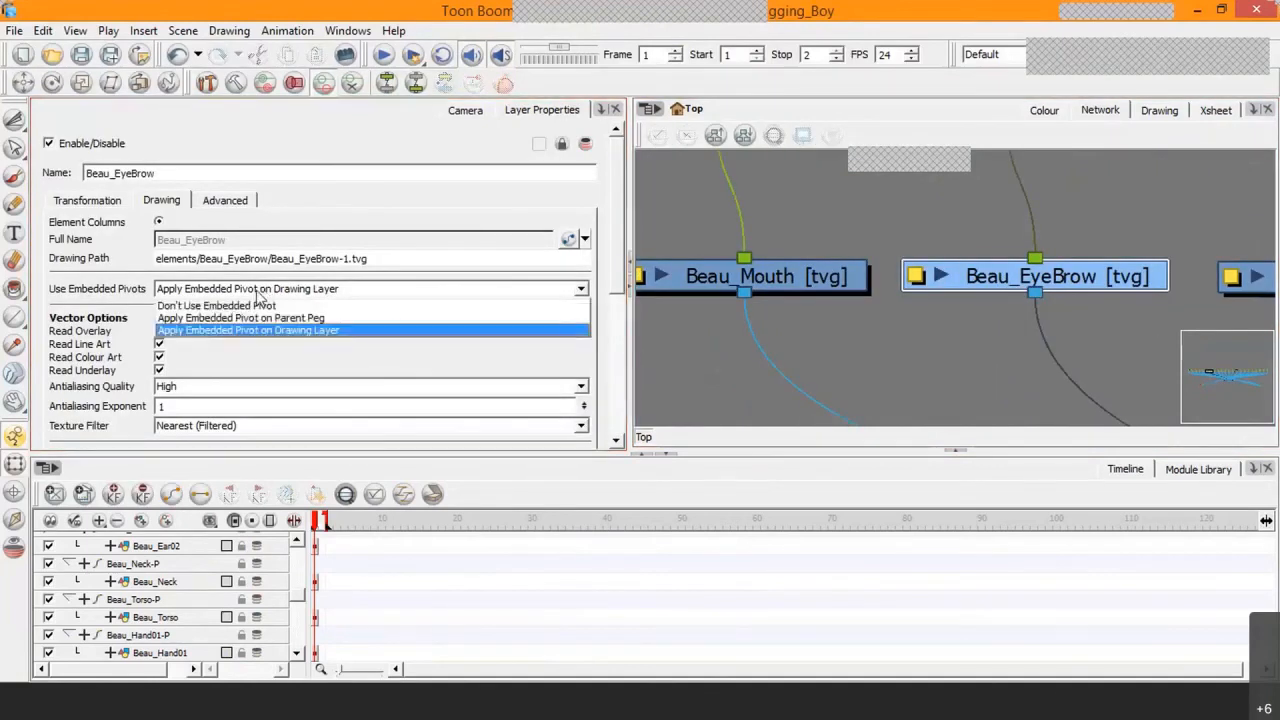
{"action": "left_click", "coordinate": [250, 317]}
{"action": "left_click", "coordinate": [232, 200]}
{"action": "left_click", "coordinate": [198, 233]}
Step: For the Beau_Head drawing, disable Animate Using Animation Tools and set Use Embedded Pivots to Apply Embedded Pivot on Parent Peg
{"action": "left_click", "coordinate": [862, 284]}
{"action": "left_click_drag", "start_coordinate": [1120, 320], "coordinate": [1000, 283]}
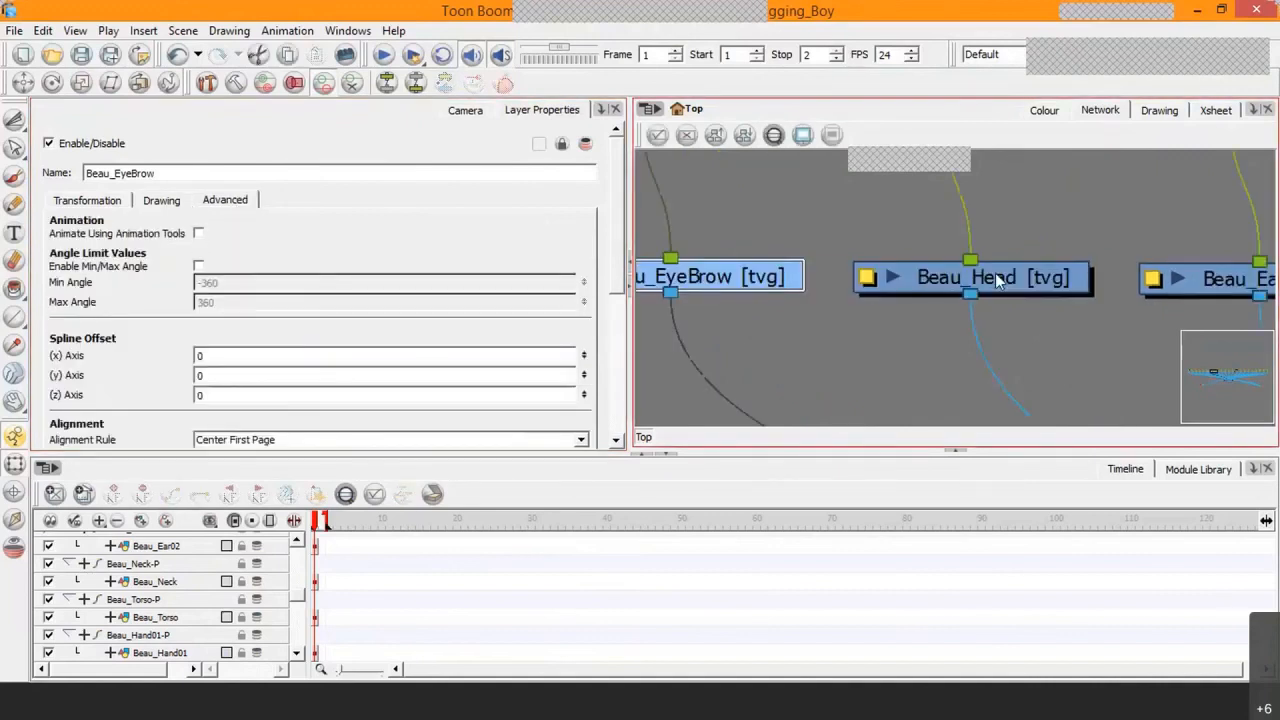
{"action": "left_click", "coordinate": [1068, 280]}
{"action": "left_click", "coordinate": [198, 233]}
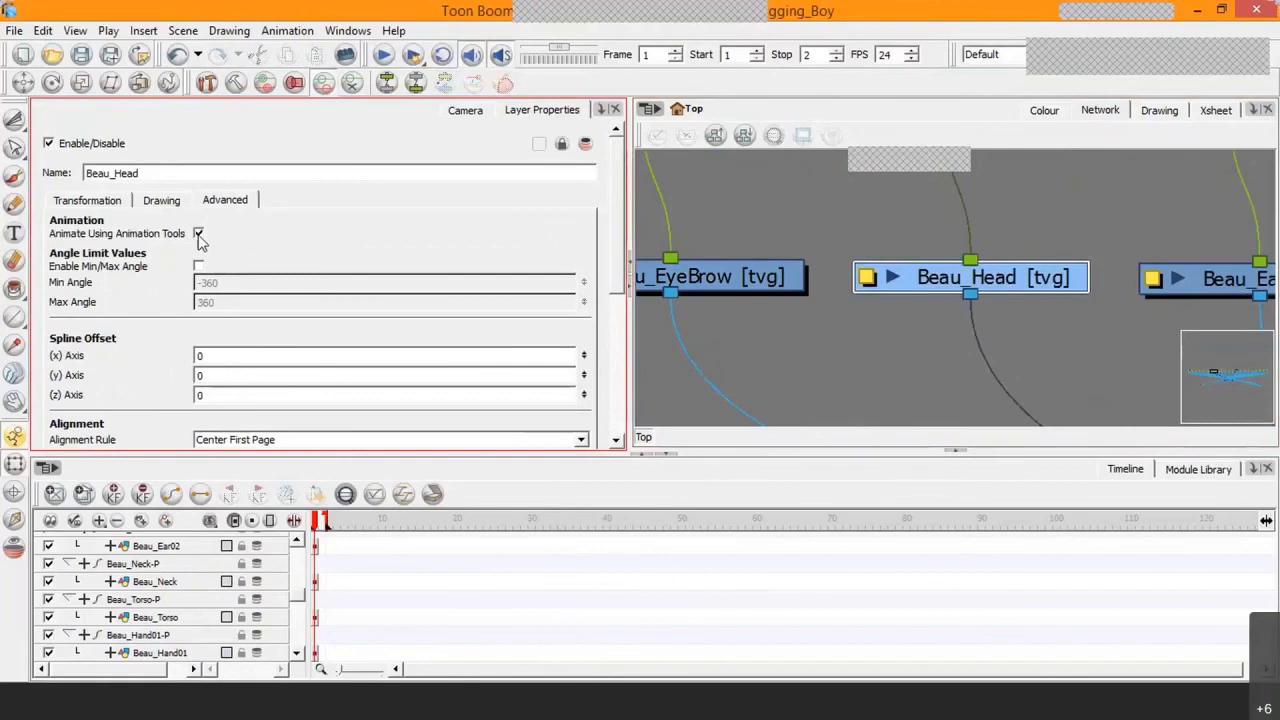
{"action": "left_click", "coordinate": [161, 200]}
{"action": "left_click", "coordinate": [198, 289]}
{"action": "left_click", "coordinate": [192, 318]}
Step: For the Beau_Ear01 drawing, set Use Embedded Pivots to Apply Embedded Pivot on Parent Peg and disable Animate Using Animation Tools
{"action": "left_click", "coordinate": [1250, 314]}
{"action": "left_click_drag", "start_coordinate": [1250, 312], "coordinate": [923, 303]}
{"action": "left_click", "coordinate": [1009, 281]}
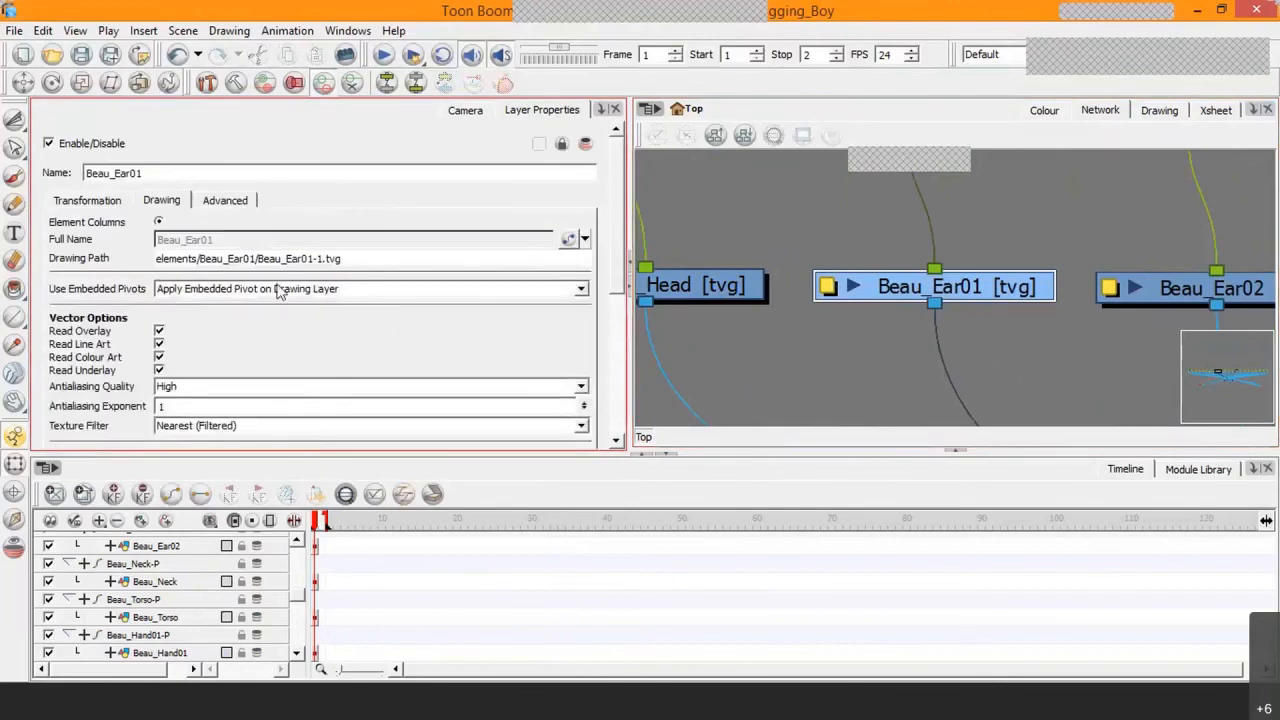
{"action": "left_click", "coordinate": [278, 289]}
{"action": "left_click", "coordinate": [200, 317]}
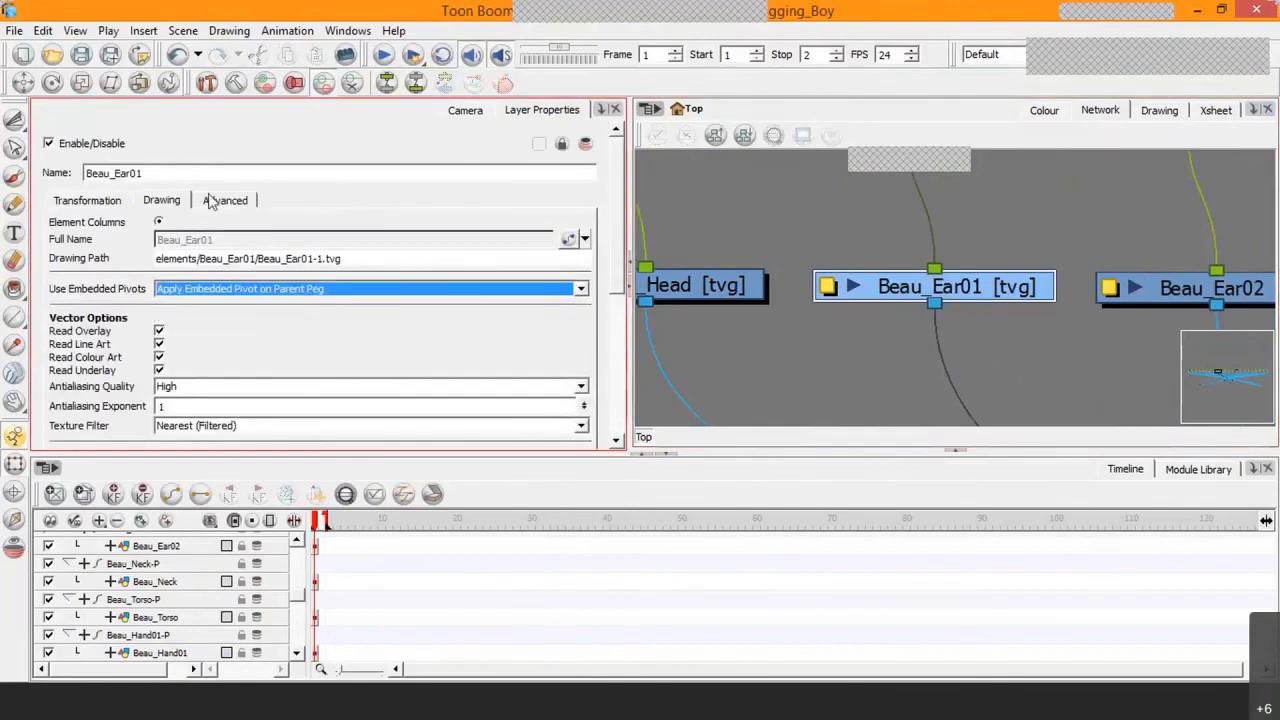
{"action": "left_click", "coordinate": [210, 200]}
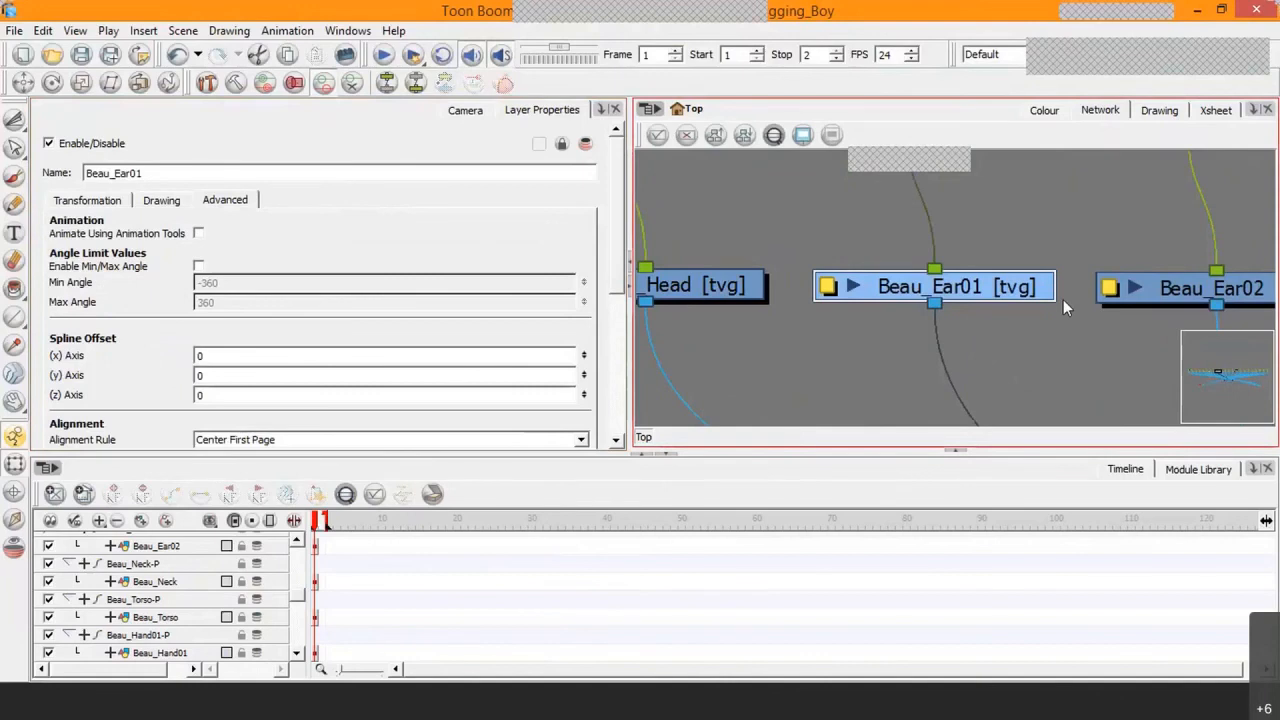
Step: For the Beau_Ear02 drawing, disable Animate Using Animation Tools and set Use Embedded Pivots to Apply Embedded Pivot on Parent Peg
{"action": "left_click_drag", "start_coordinate": [1063, 299], "coordinate": [811, 297]}
{"action": "left_click", "coordinate": [1028, 286]}
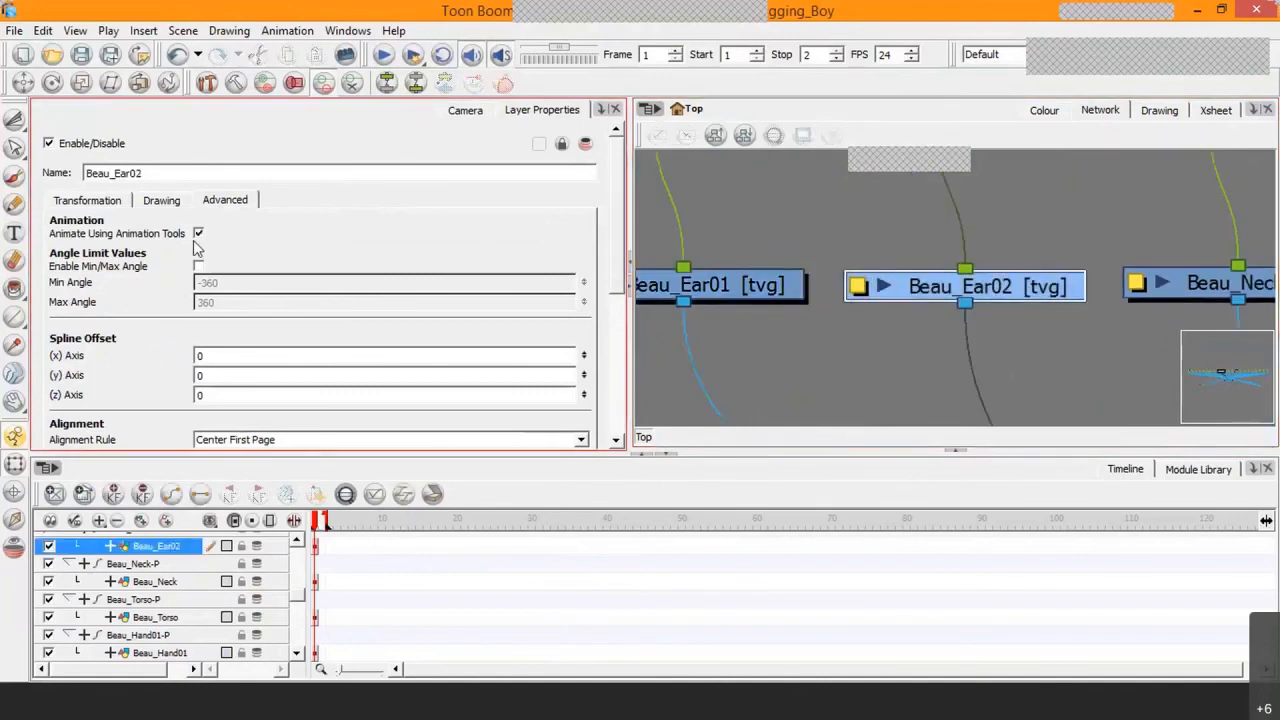
{"action": "left_click", "coordinate": [165, 201]}
{"action": "left_click", "coordinate": [228, 289]}
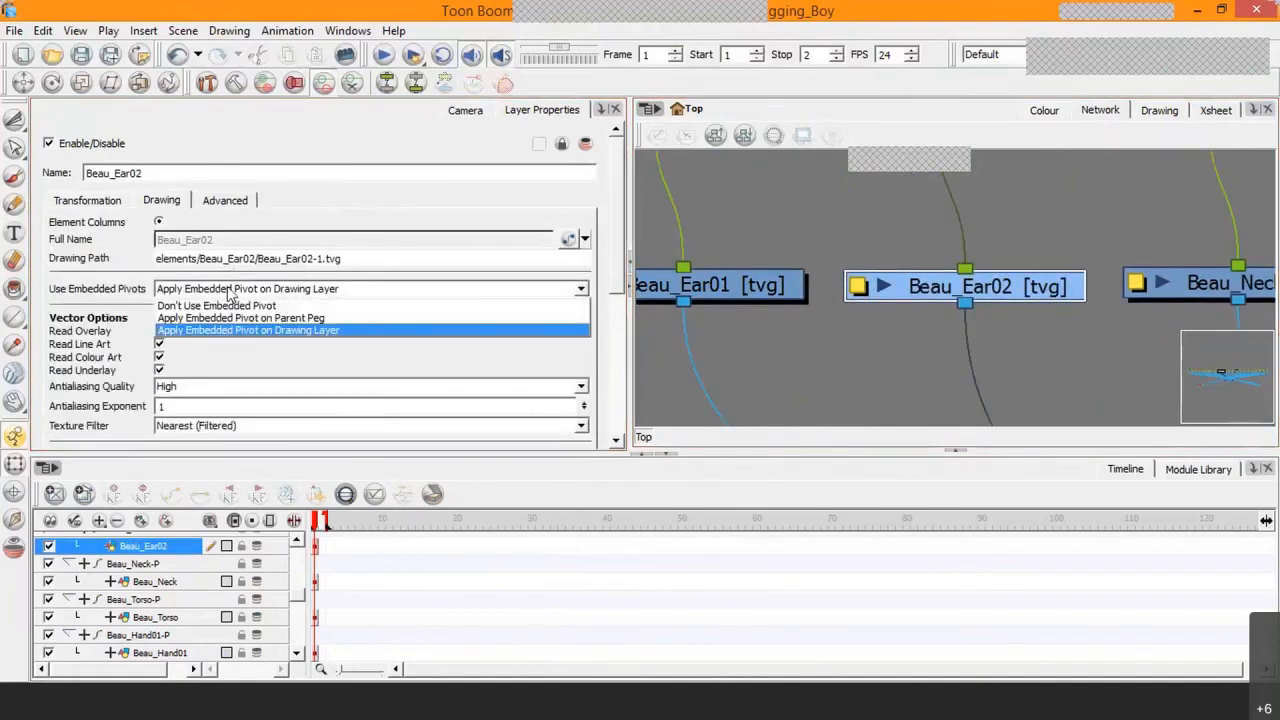
{"action": "left_click", "coordinate": [316, 319]}
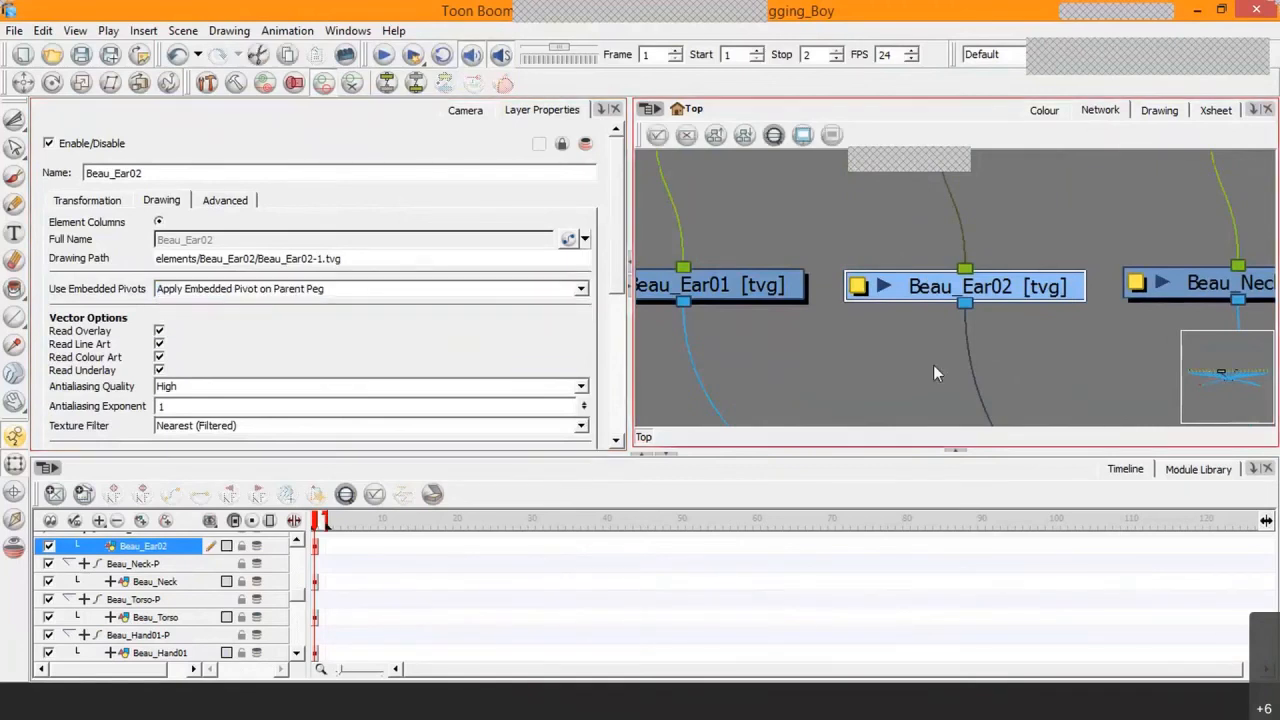
Step: For the Beau_Neck drawing, set Use Embedded Pivots to Apply Embedded Pivot on Parent Peg and disable Animate Using Animation Tools
{"action": "left_click_drag", "start_coordinate": [1112, 351], "coordinate": [901, 328]}
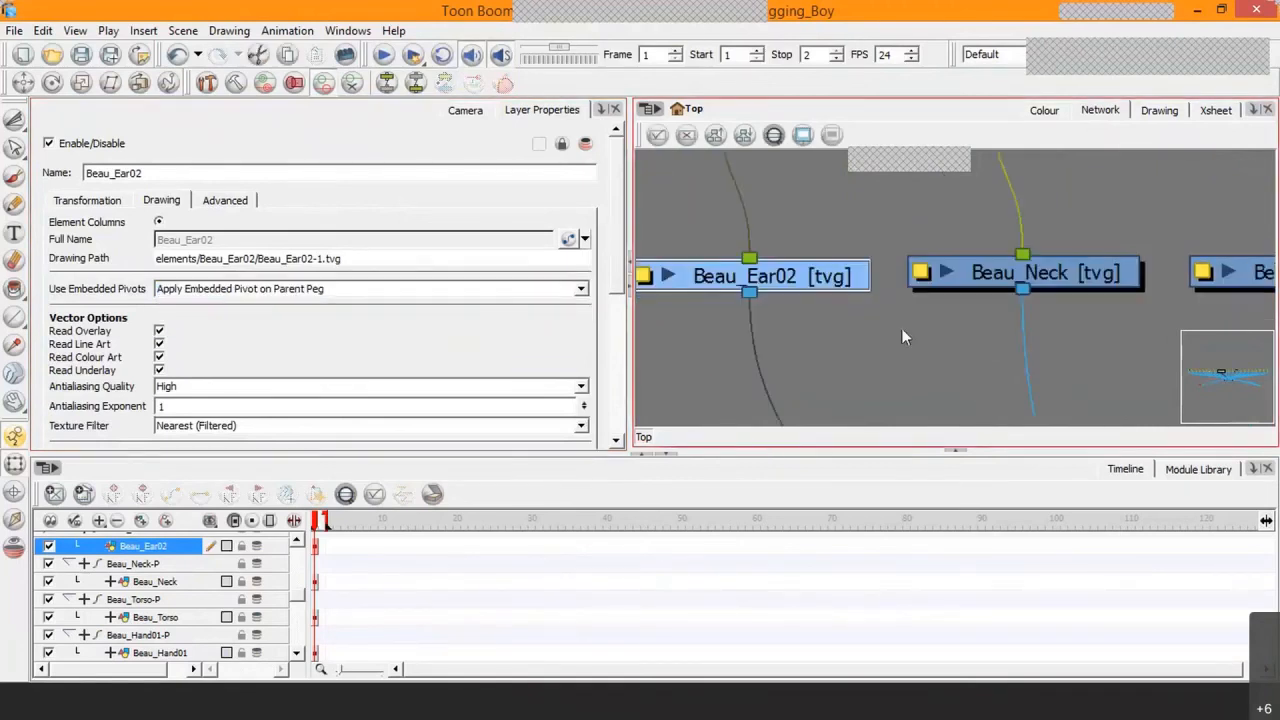
{"action": "left_click", "coordinate": [1076, 274]}
{"action": "left_click", "coordinate": [268, 289]}
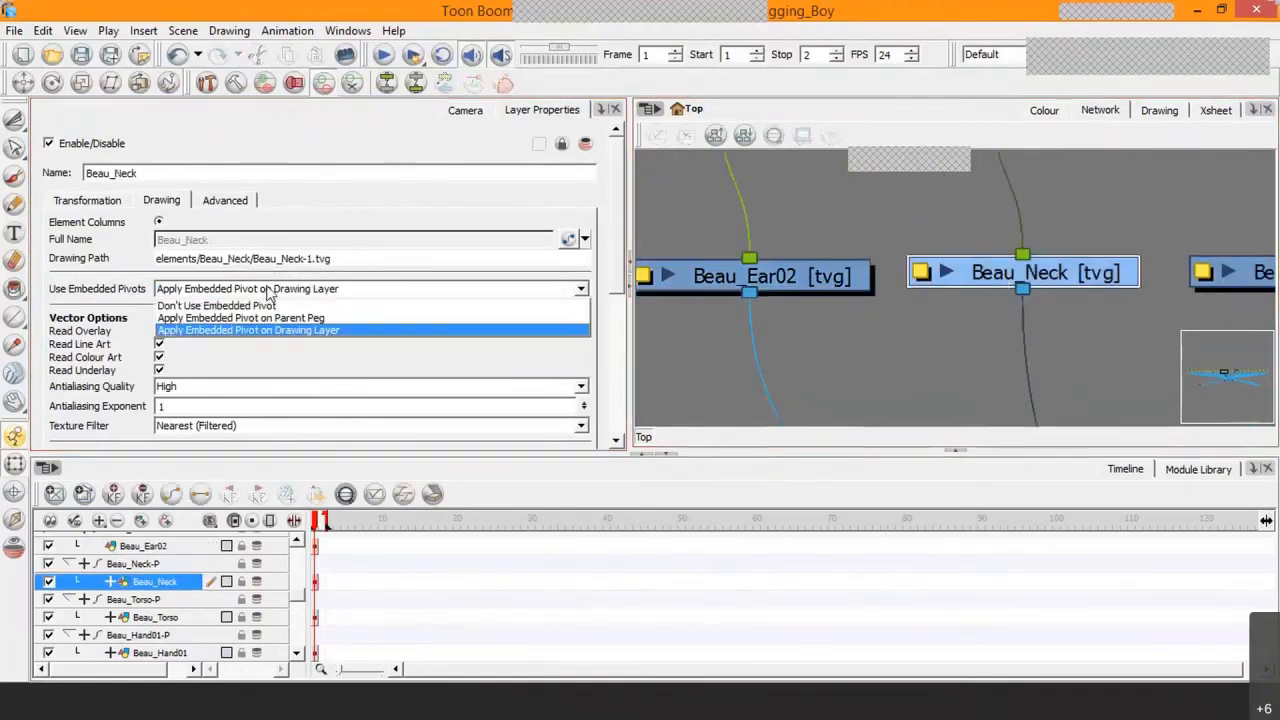
{"action": "left_click", "coordinate": [260, 318]}
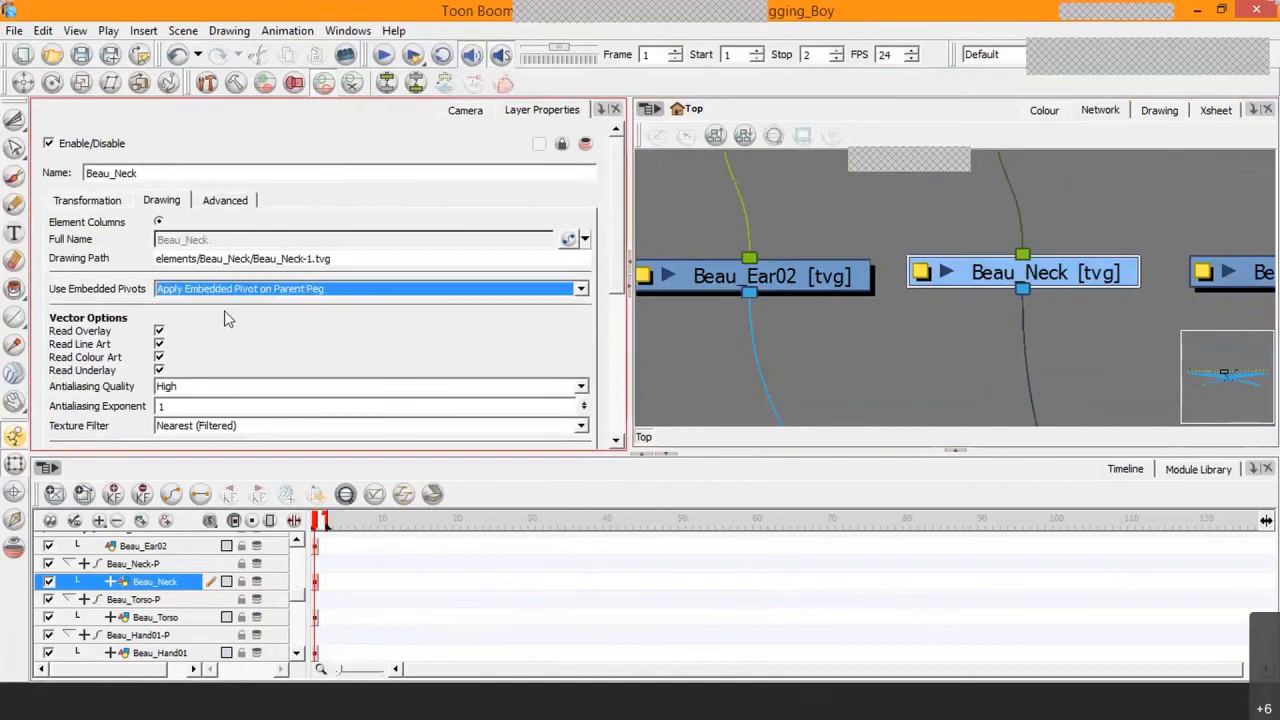
{"action": "left_click", "coordinate": [225, 200]}
Step: For the Beau_Torso drawing, disable Animate Using Animation Tools and set Use Embedded Pivots to Apply Embedded Pivot on Parent Peg
{"action": "left_click_drag", "start_coordinate": [1139, 347], "coordinate": [745, 389]}
{"action": "left_click", "coordinate": [867, 303]}
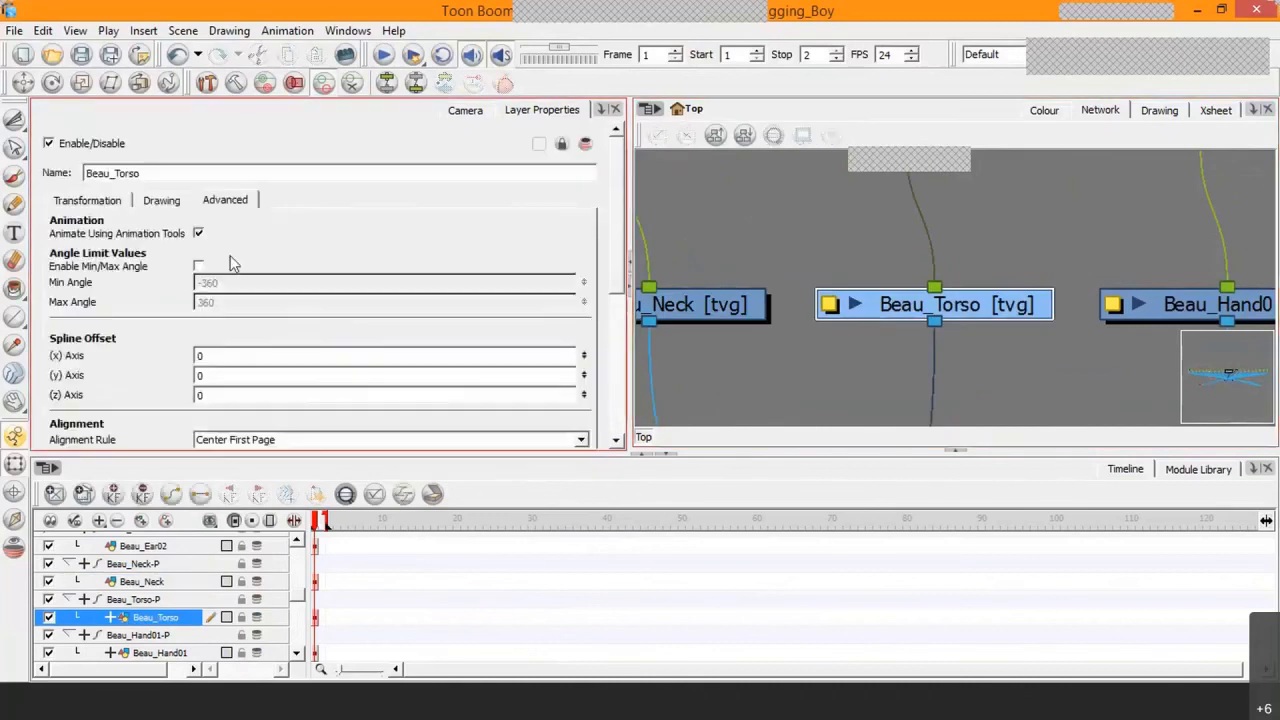
{"action": "left_click", "coordinate": [161, 200]}
{"action": "left_click", "coordinate": [208, 290]}
{"action": "left_click", "coordinate": [250, 336]}
Step: For the Beau_Hand01 drawing, disable Animate Using Animation Tools and set Use Embedded Pivots to Apply Embedded Pivot on Parent Peg
{"action": "left_click_drag", "start_coordinate": [1000, 347], "coordinate": [766, 347]}
{"action": "left_click", "coordinate": [1055, 315]}
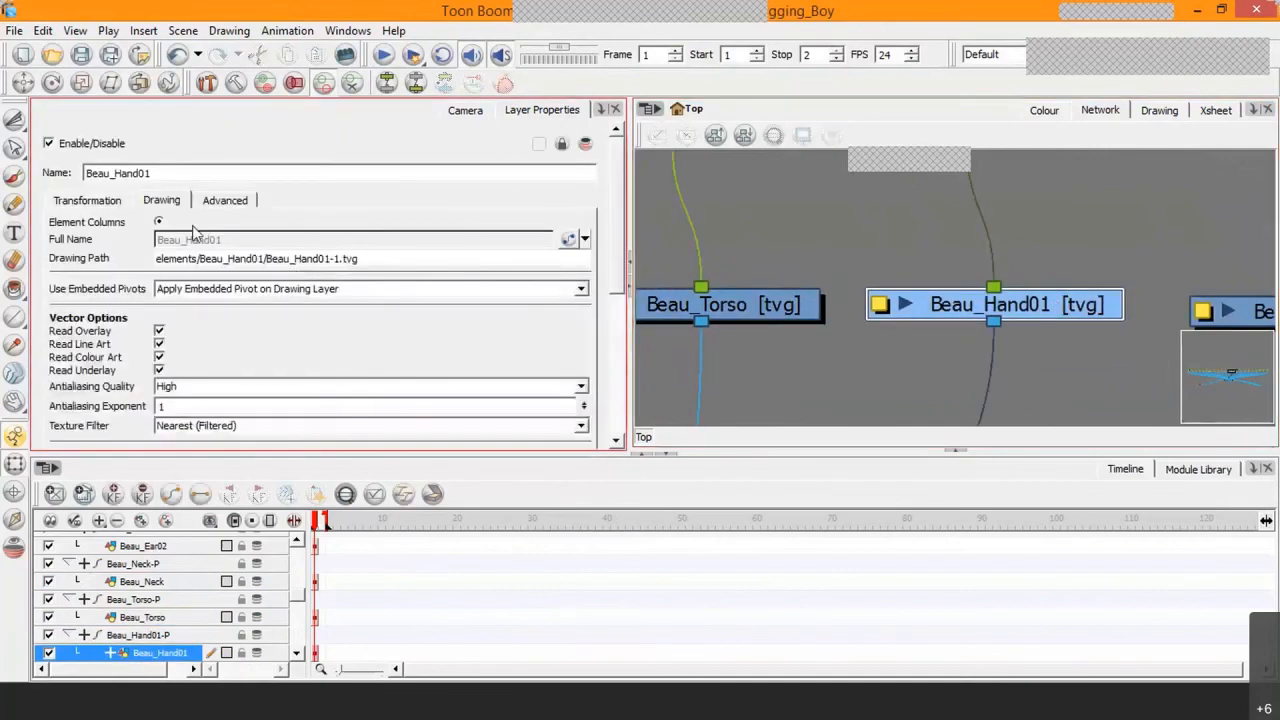
{"action": "left_click", "coordinate": [226, 202]}
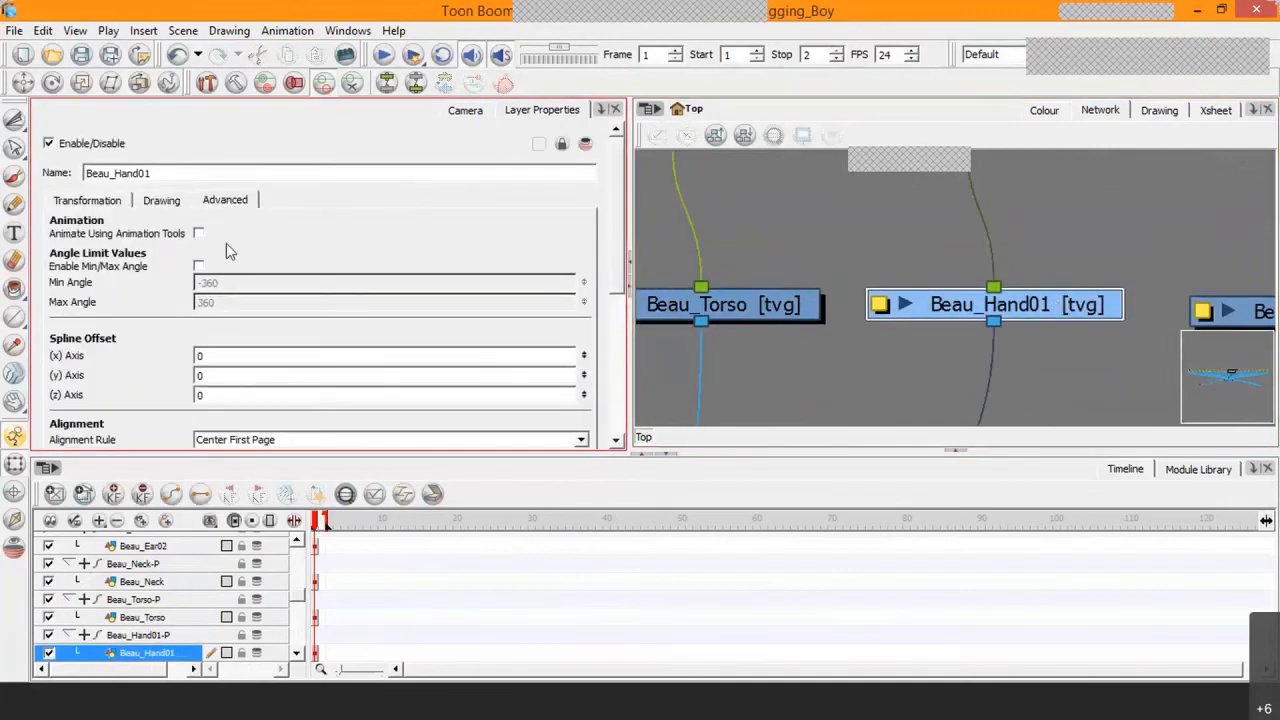
{"action": "left_click", "coordinate": [161, 200]}
{"action": "left_click", "coordinate": [245, 289]}
{"action": "left_click", "coordinate": [238, 318]}
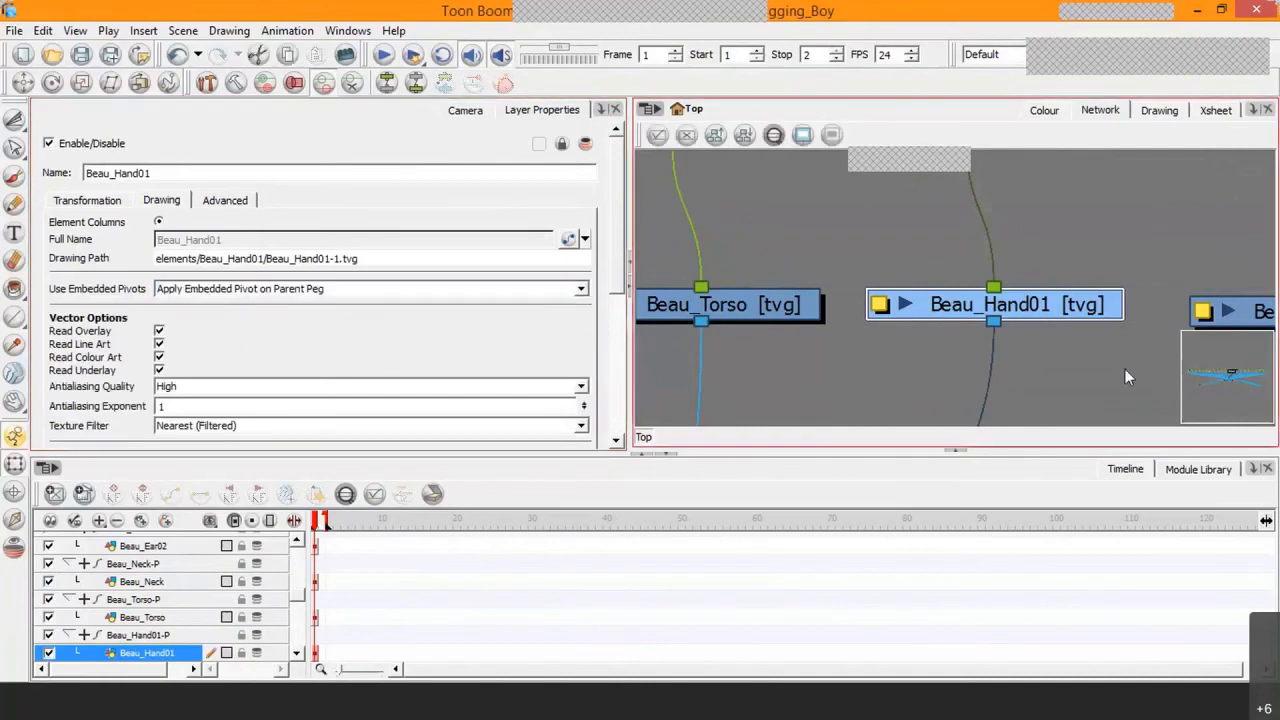
Step: For the Beau_Arm01 drawing, set Use Embedded Pivots to Apply Embedded Pivot on Parent Peg and disable Animate Using Animation Tools
{"action": "left_click_drag", "start_coordinate": [1139, 351], "coordinate": [800, 342]}
{"action": "left_click", "coordinate": [798, 302]}
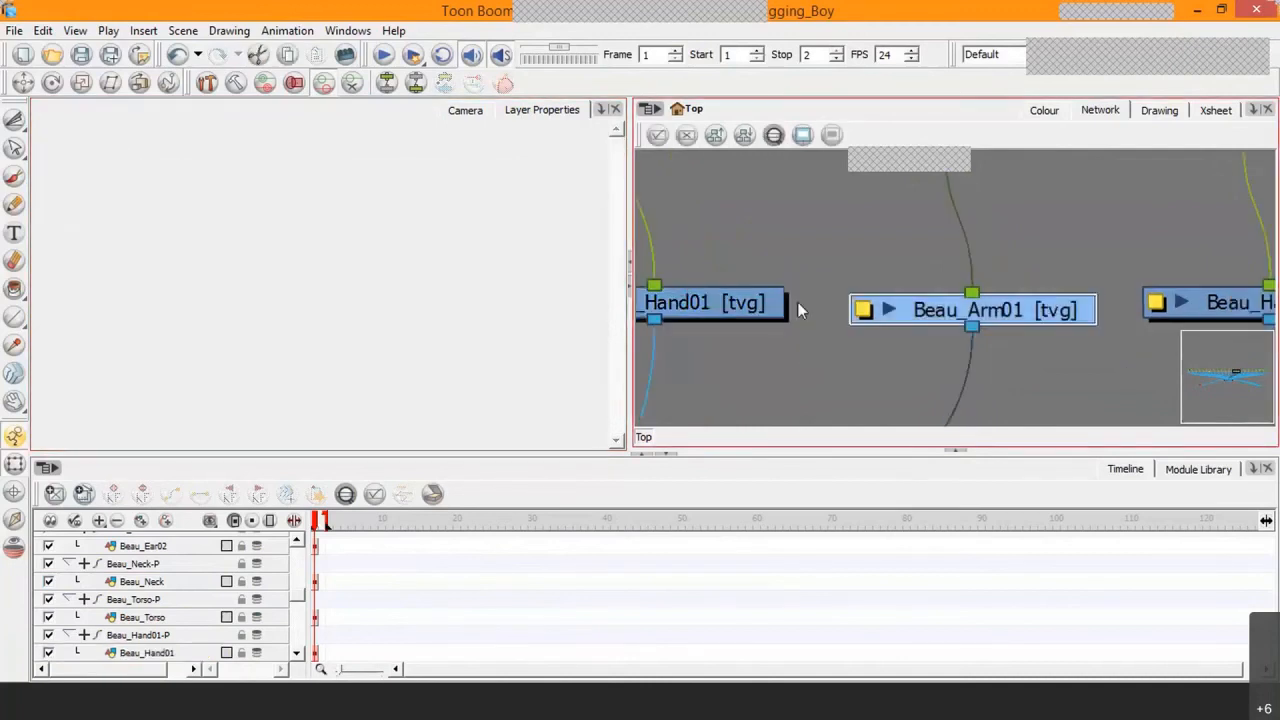
{"action": "left_click", "coordinate": [328, 290]}
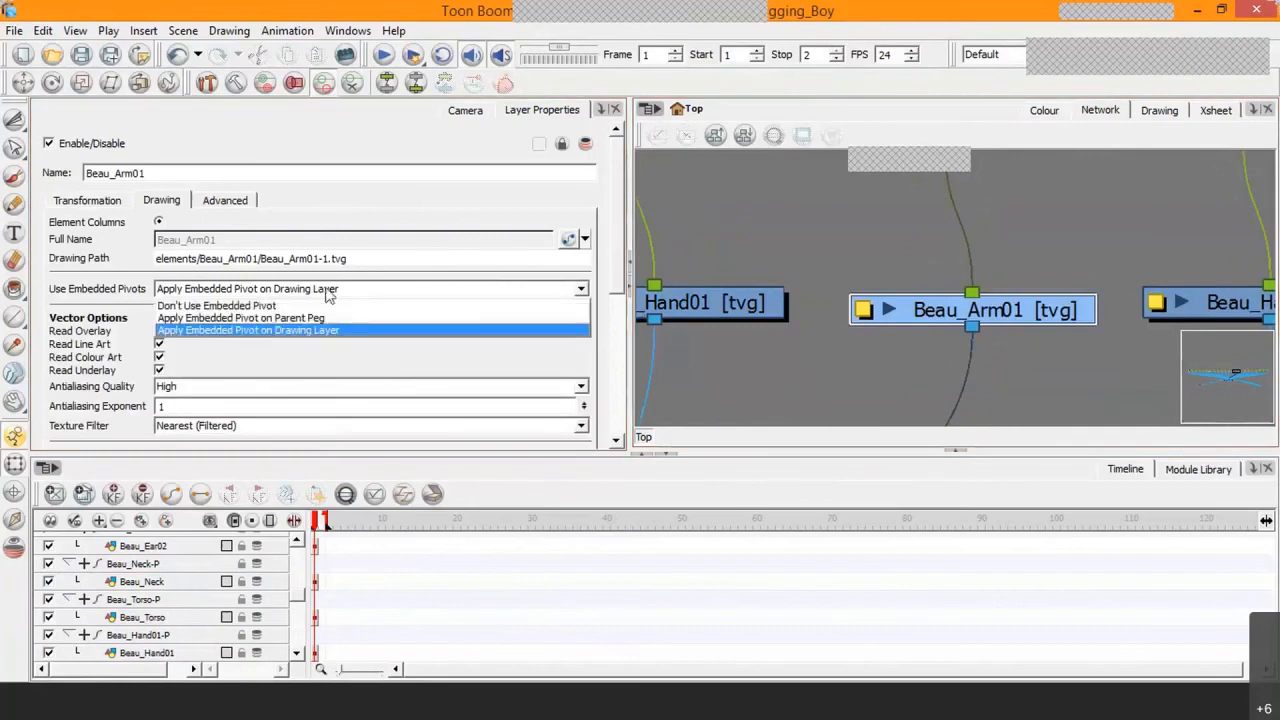
{"action": "left_click", "coordinate": [240, 318]}
{"action": "left_click", "coordinate": [228, 201]}
{"action": "left_click", "coordinate": [199, 233]}
Step: For the Beau_Hand02 drawing, disable Animate Using Animation Tools and set Use Embedded Pivots to Apply Embedded Pivot on Parent Peg
{"action": "left_click", "coordinate": [1042, 374]}
{"action": "left_click_drag", "start_coordinate": [1042, 374], "coordinate": [828, 305]}
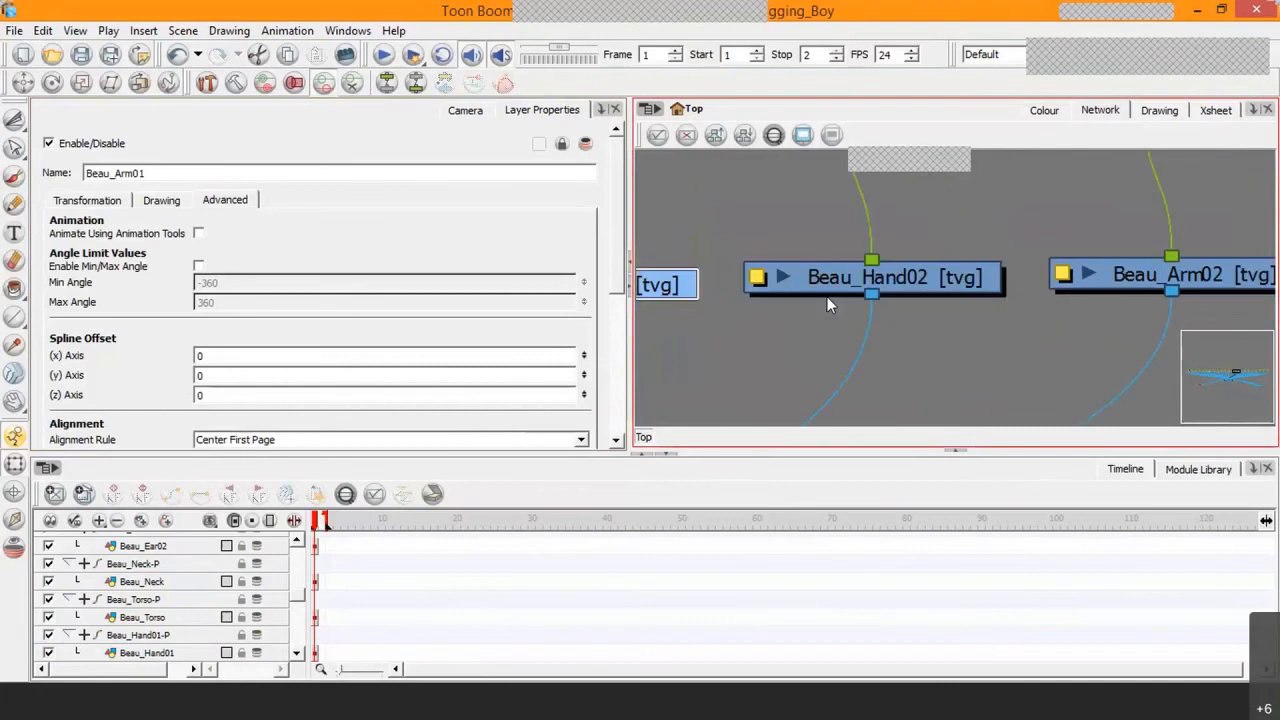
{"action": "left_click", "coordinate": [950, 279]}
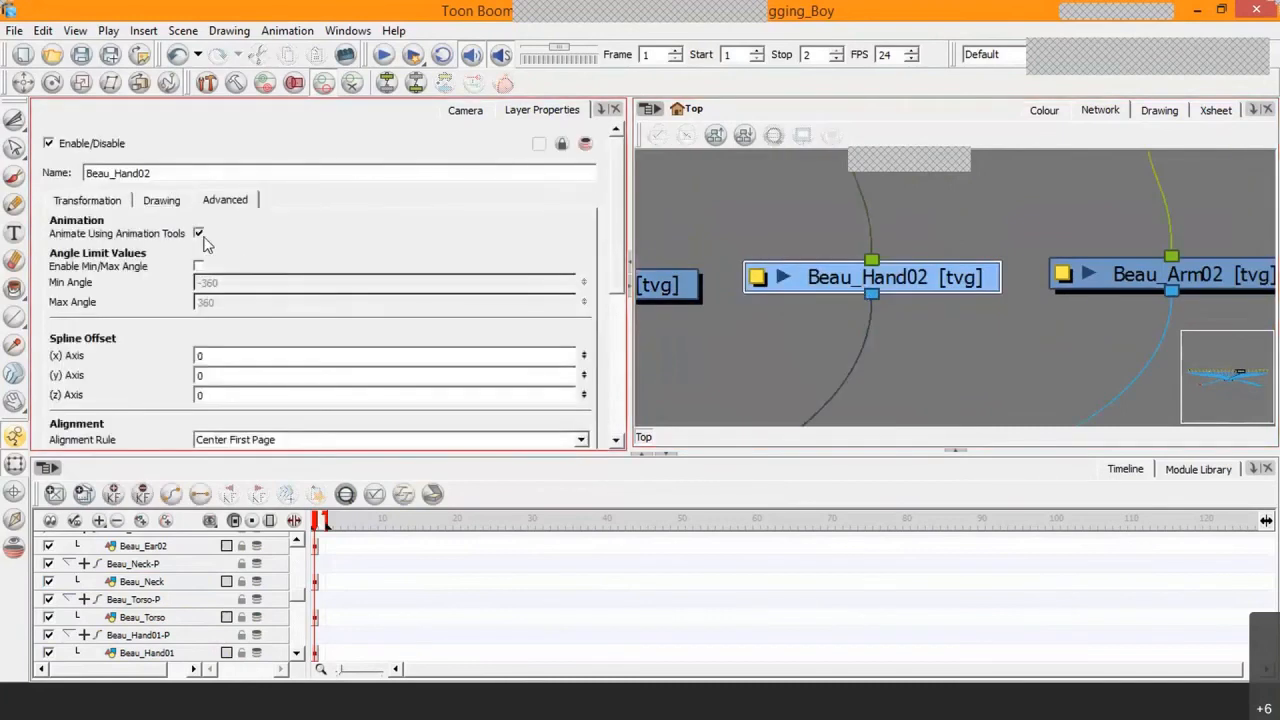
{"action": "left_click", "coordinate": [170, 201]}
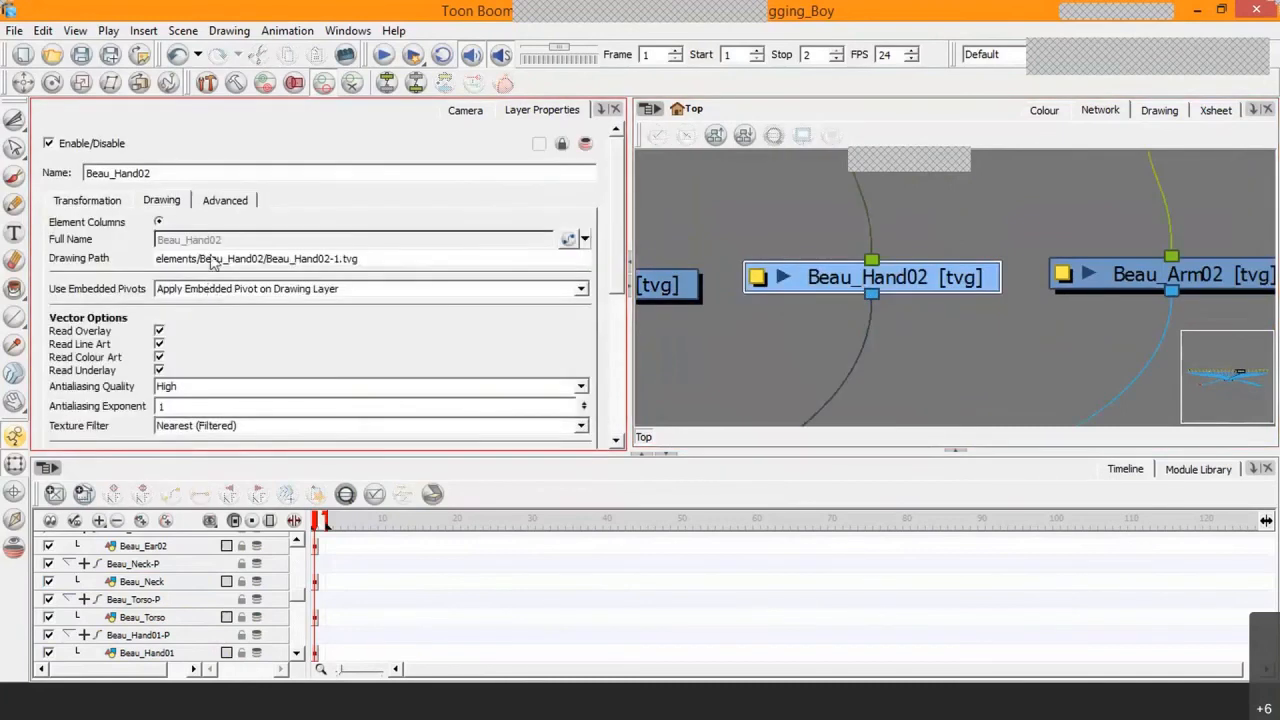
{"action": "left_click", "coordinate": [216, 289]}
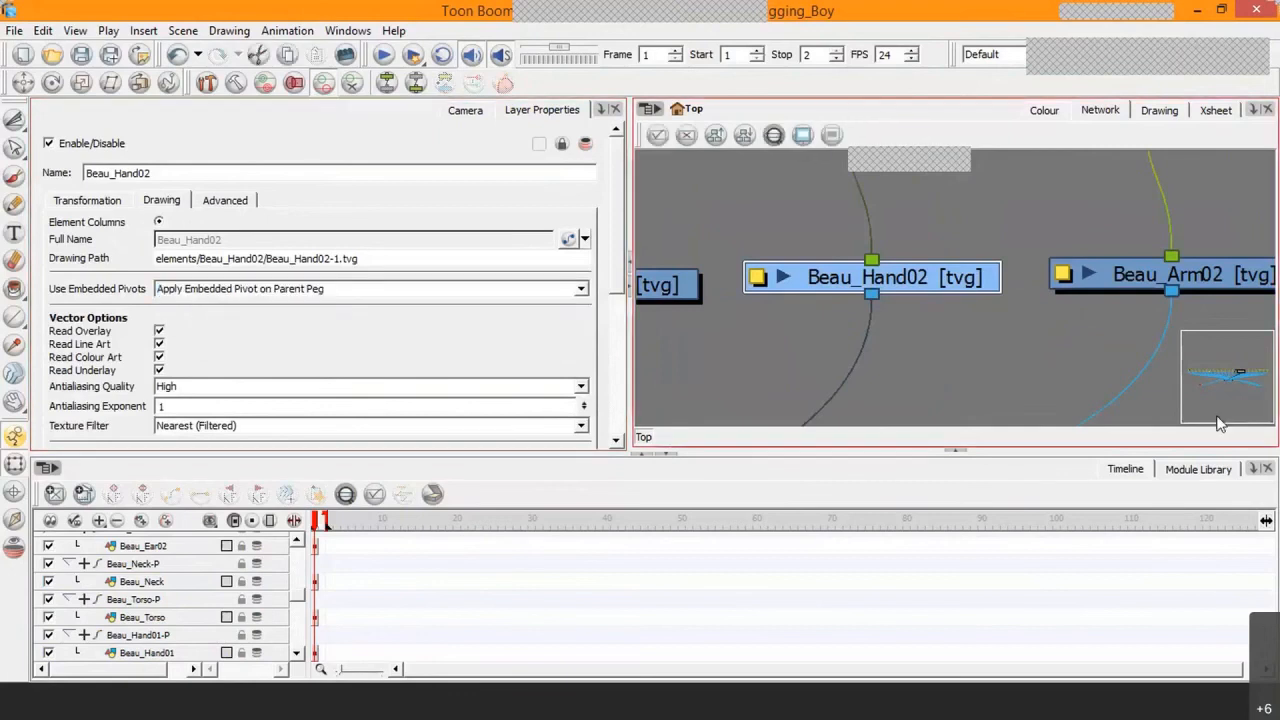
Step: For the Beau_Arm02 drawing, set Use Embedded Pivots to Apply Embedded Pivot on Parent Peg and disable Animate Using Animation Tools
{"action": "left_click_drag", "start_coordinate": [1107, 361], "coordinate": [806, 338]}
{"action": "left_click", "coordinate": [958, 268]}
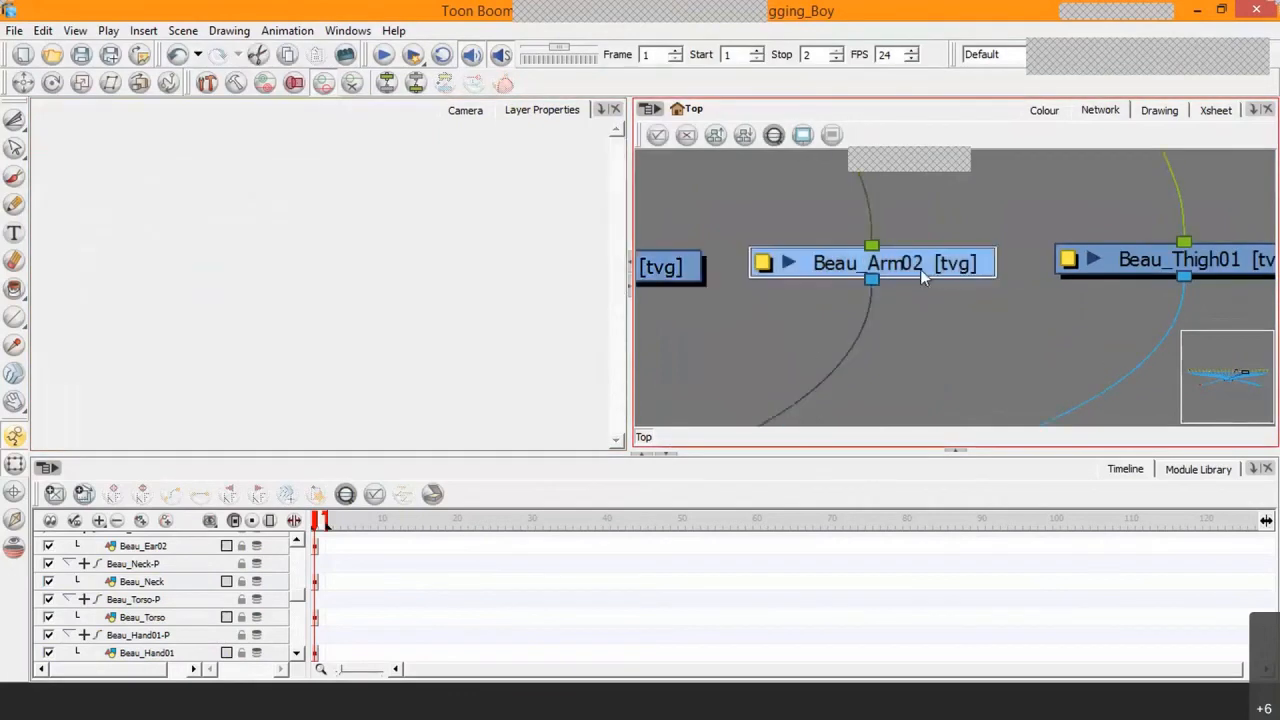
{"action": "left_click", "coordinate": [252, 290]}
{"action": "left_click", "coordinate": [250, 318]}
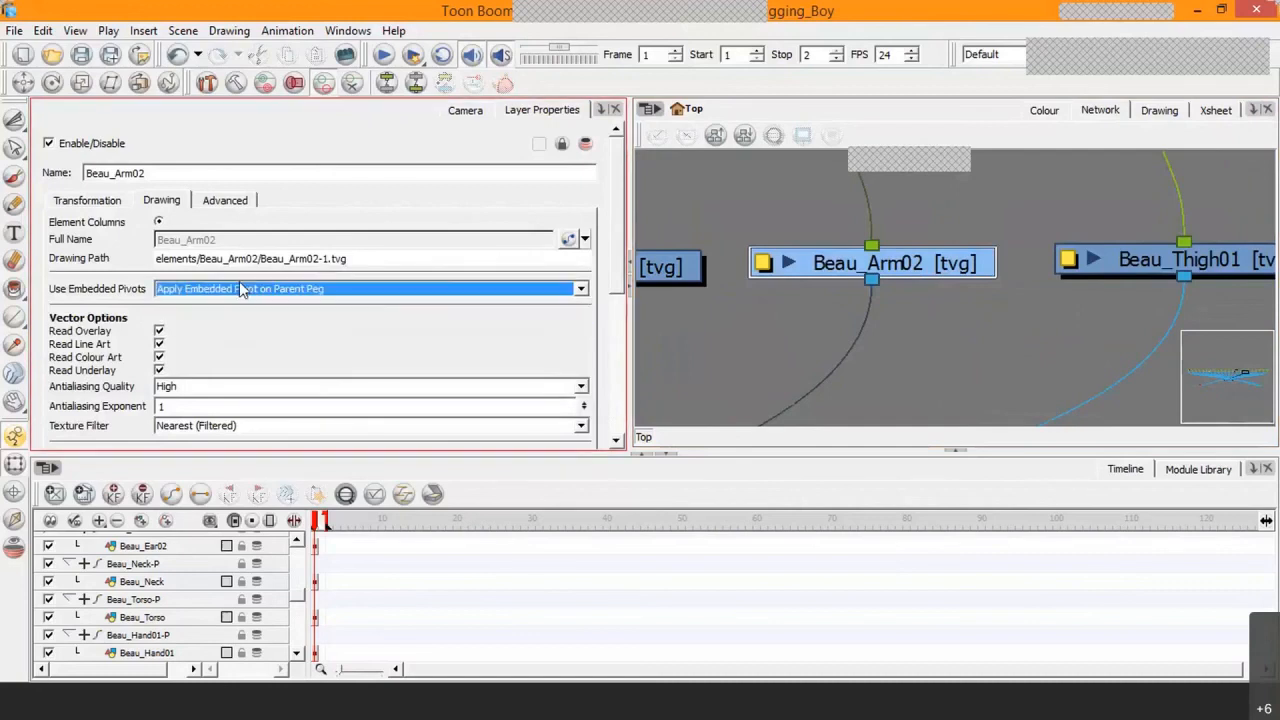
{"action": "left_click", "coordinate": [225, 200]}
{"action": "left_click", "coordinate": [198, 233]}
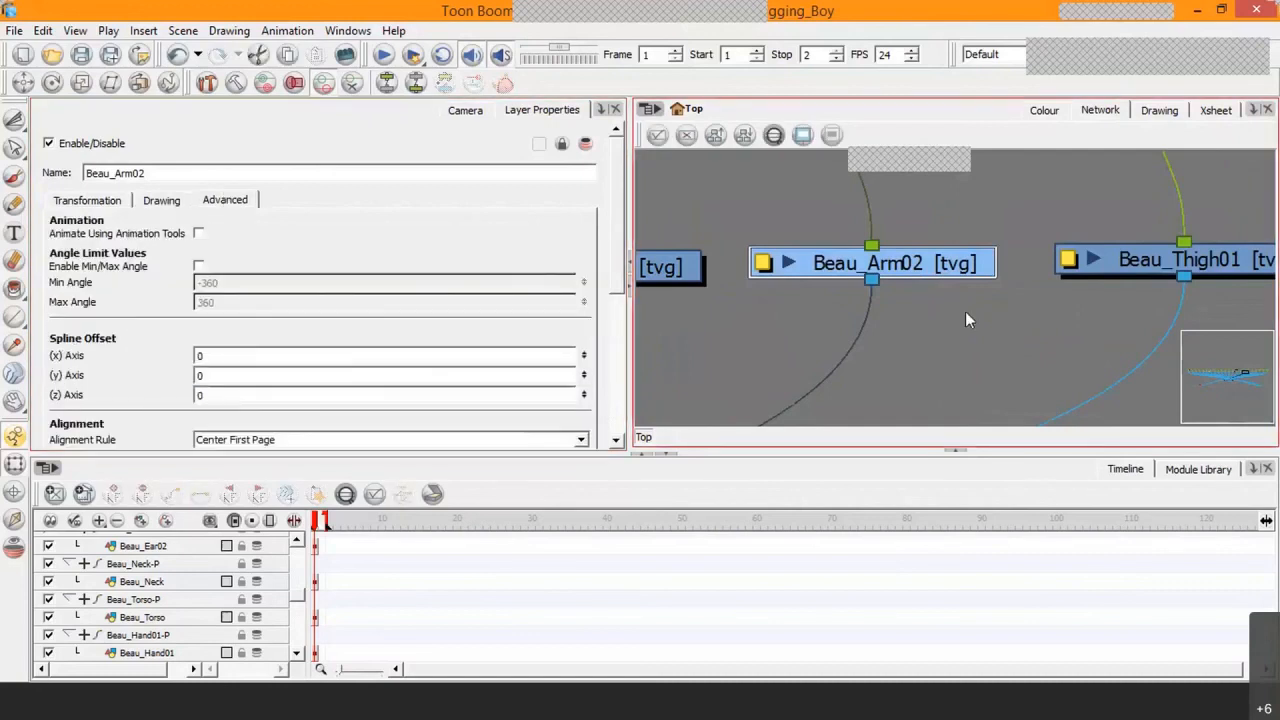
Step: For the Beau_Thigh01 drawing, disable Animate Using Animation Tools and set Use Embedded Pivots to Apply Embedded Pivot on Parent Peg
{"action": "left_click_drag", "start_coordinate": [965, 311], "coordinate": [668, 314]}
{"action": "left_click", "coordinate": [968, 266]}
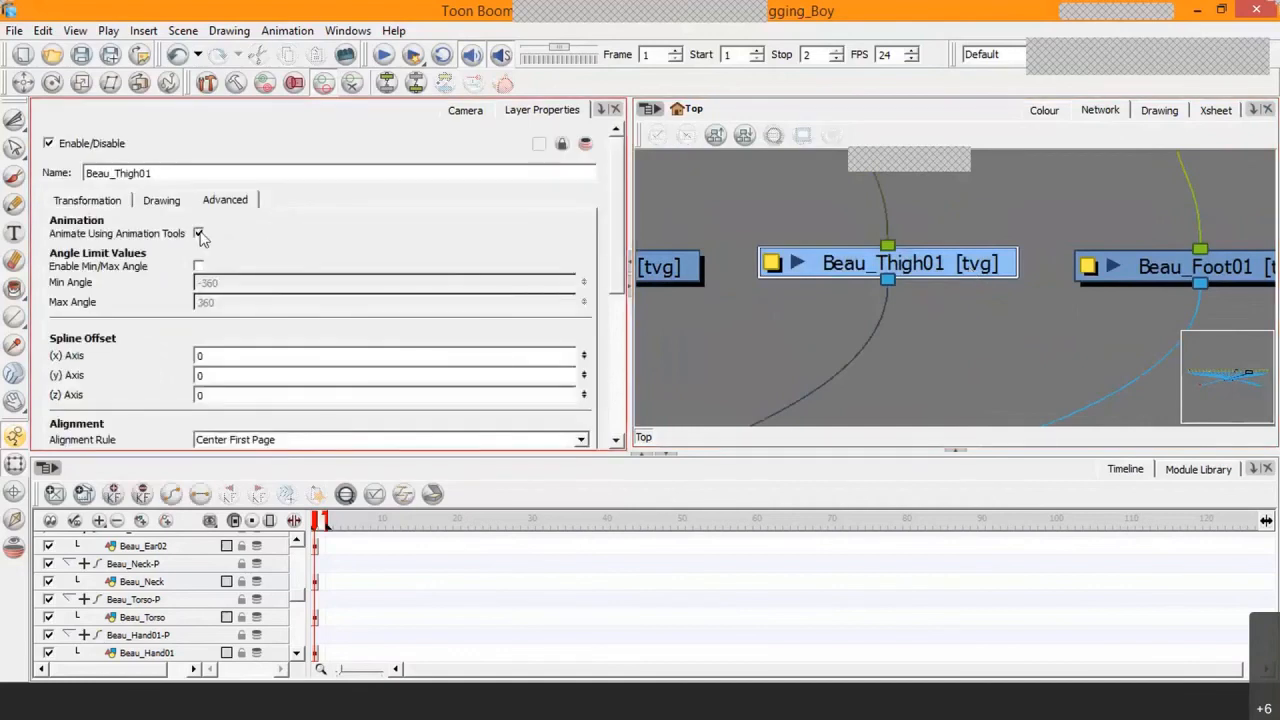
{"action": "left_click", "coordinate": [160, 203]}
{"action": "left_click", "coordinate": [184, 290]}
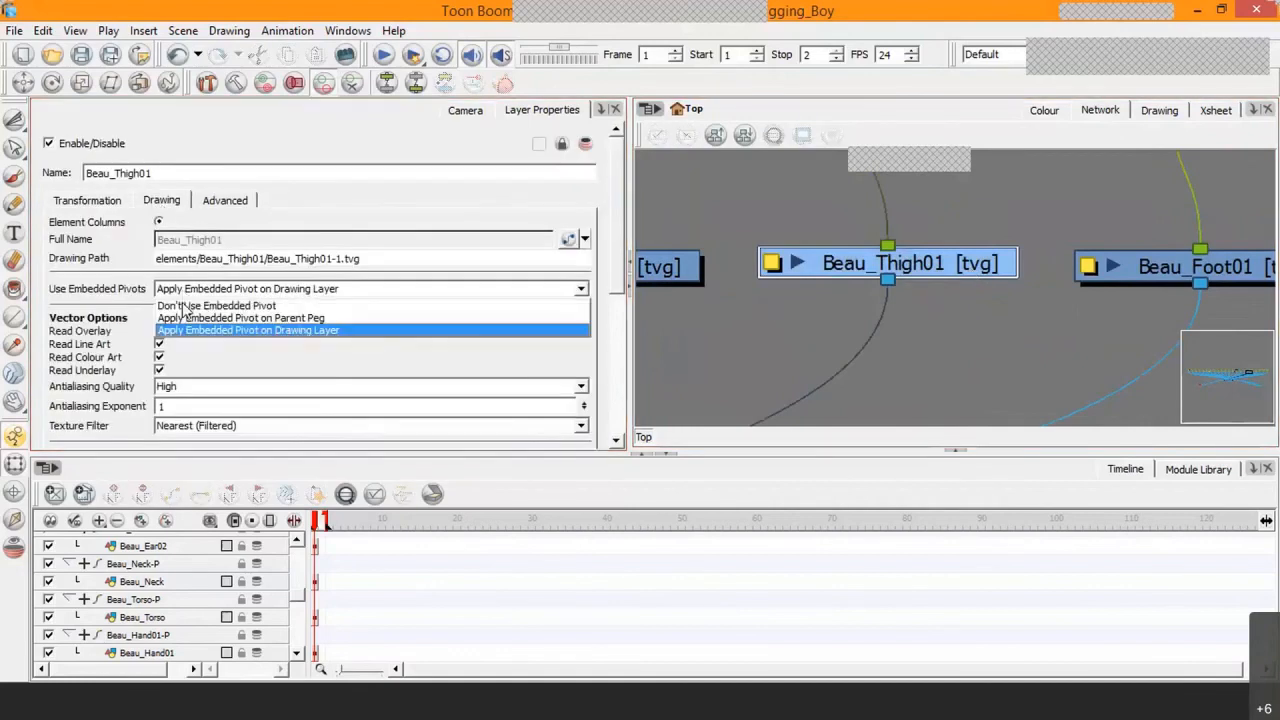
{"action": "left_click", "coordinate": [466, 332]}
{"action": "left_click", "coordinate": [1103, 379]}
{"action": "left_click_drag", "start_coordinate": [1101, 371], "coordinate": [737, 352]}
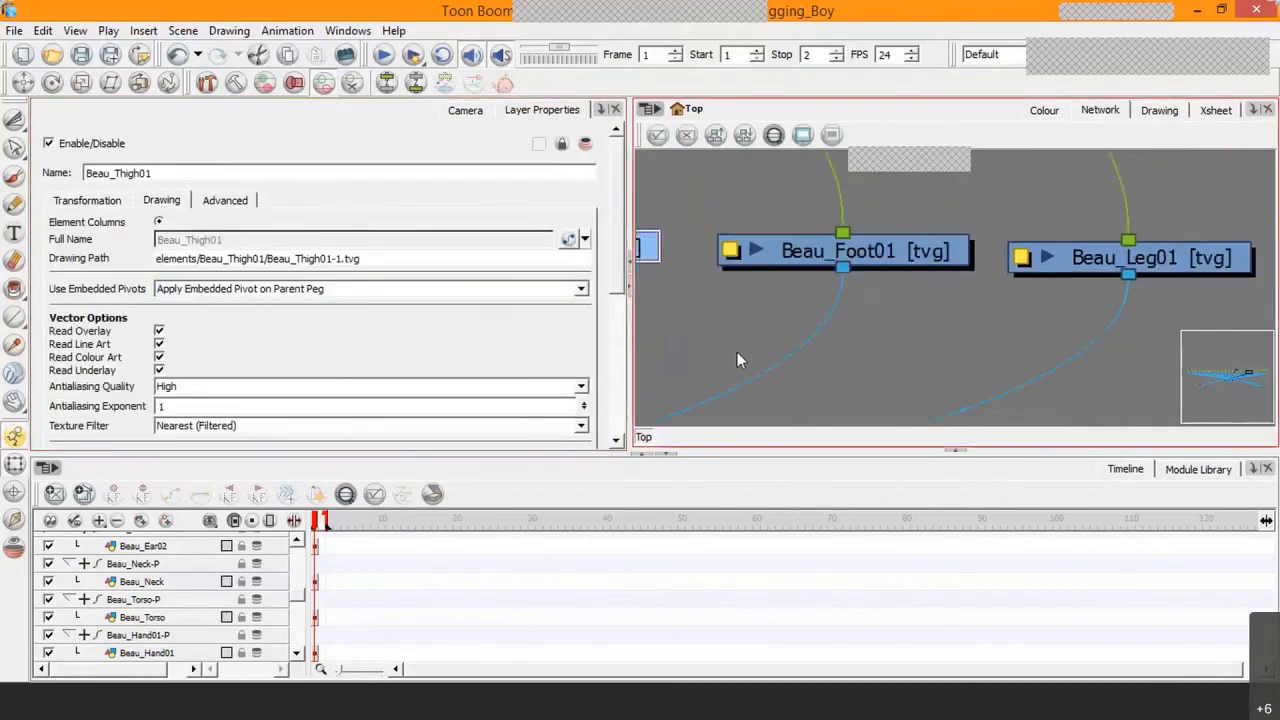
Step: For the Beau_Foot01 drawing, set Use Embedded Pivots to Apply Embedded Pivot on Parent Peg and disable Animate Using Animation Tools
{"action": "left_click", "coordinate": [904, 253]}
{"action": "left_click", "coordinate": [238, 290]}
{"action": "left_click", "coordinate": [233, 316]}
{"action": "left_click", "coordinate": [222, 201]}
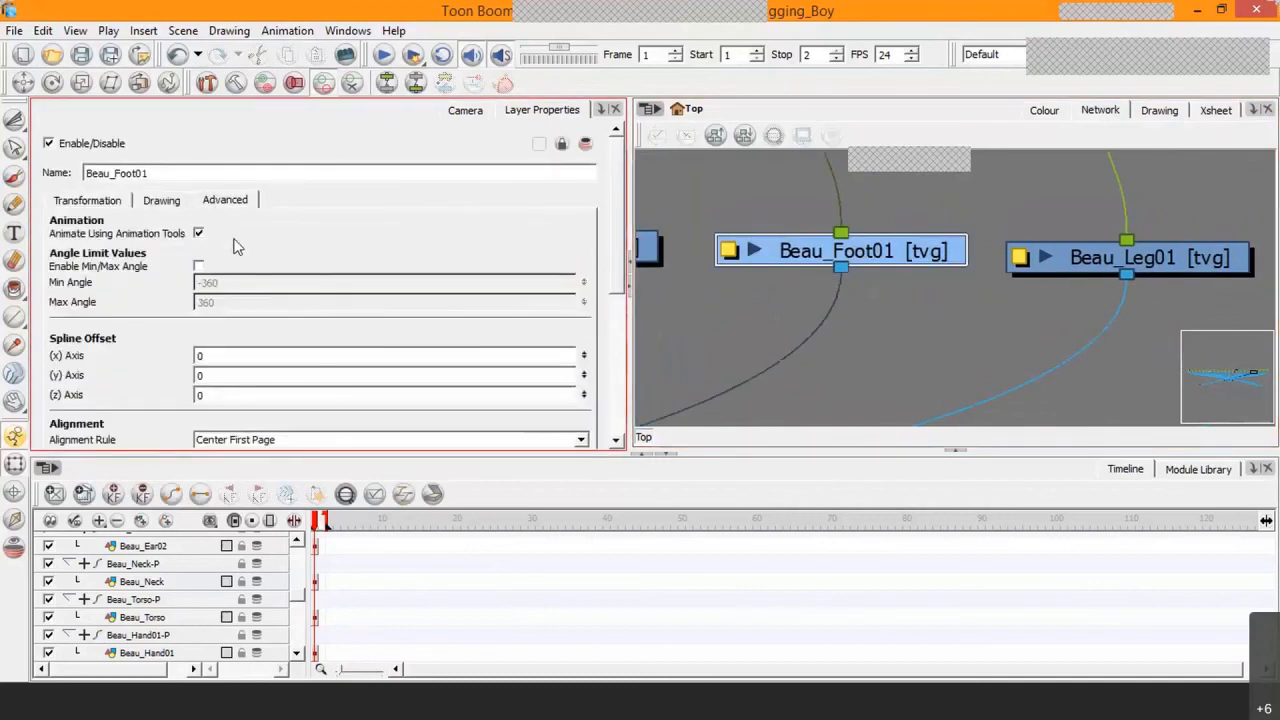
Step: For the Beau_Leg01 drawing, disable Animate Using Animation Tools and set Use Embedded Pivots to Apply Embedded Pivot on Parent Peg
{"action": "left_click_drag", "start_coordinate": [1000, 335], "coordinate": [737, 326]}
{"action": "left_click", "coordinate": [939, 248]}
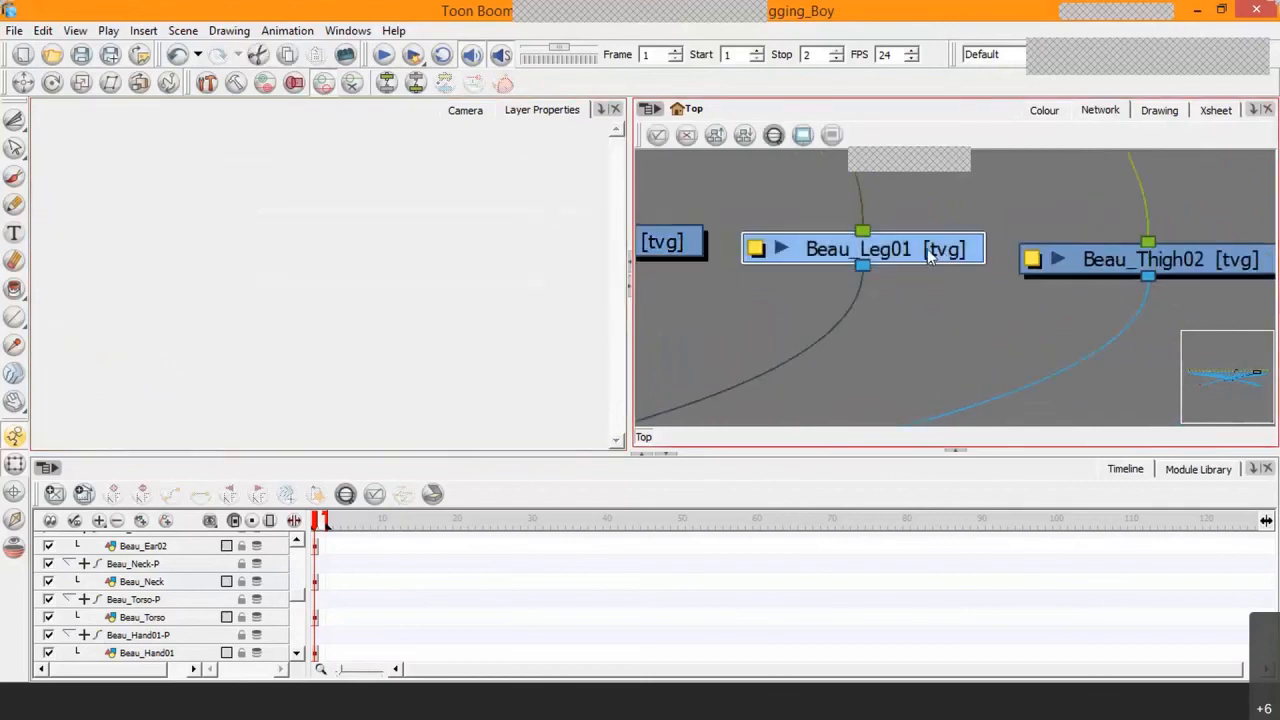
{"action": "left_click", "coordinate": [198, 233]}
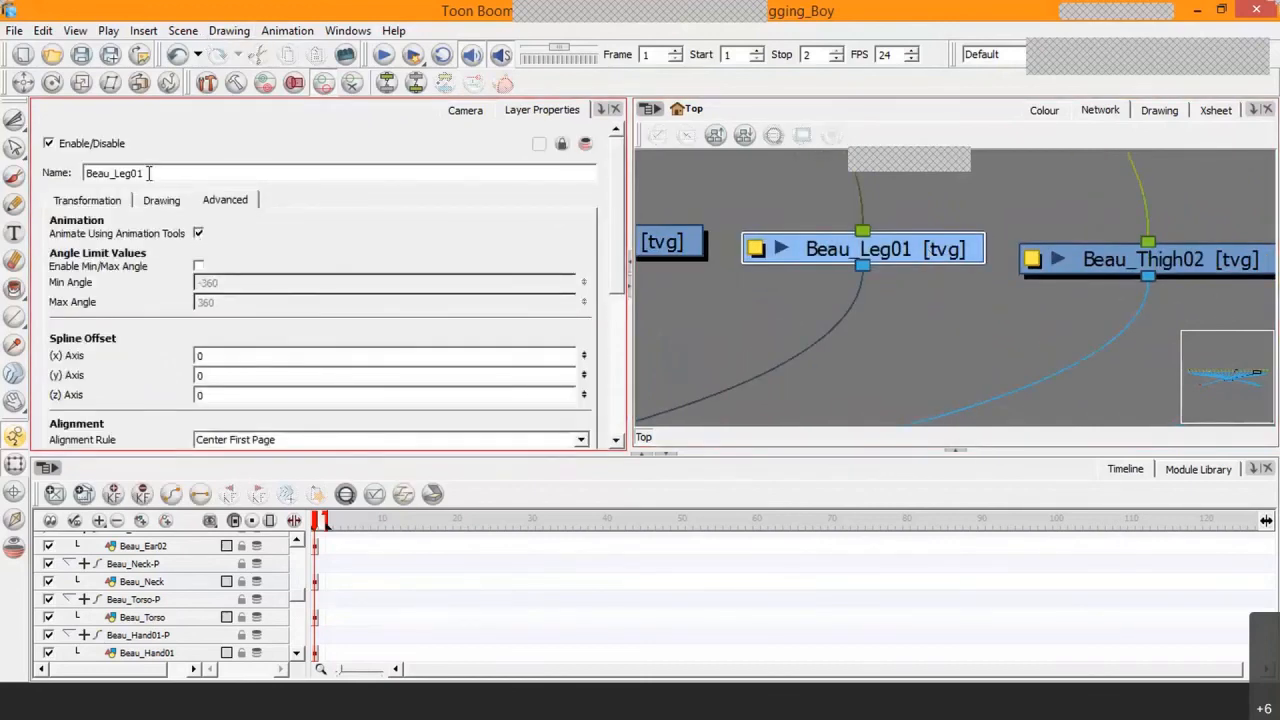
{"action": "left_click", "coordinate": [161, 200]}
{"action": "left_click", "coordinate": [280, 292]}
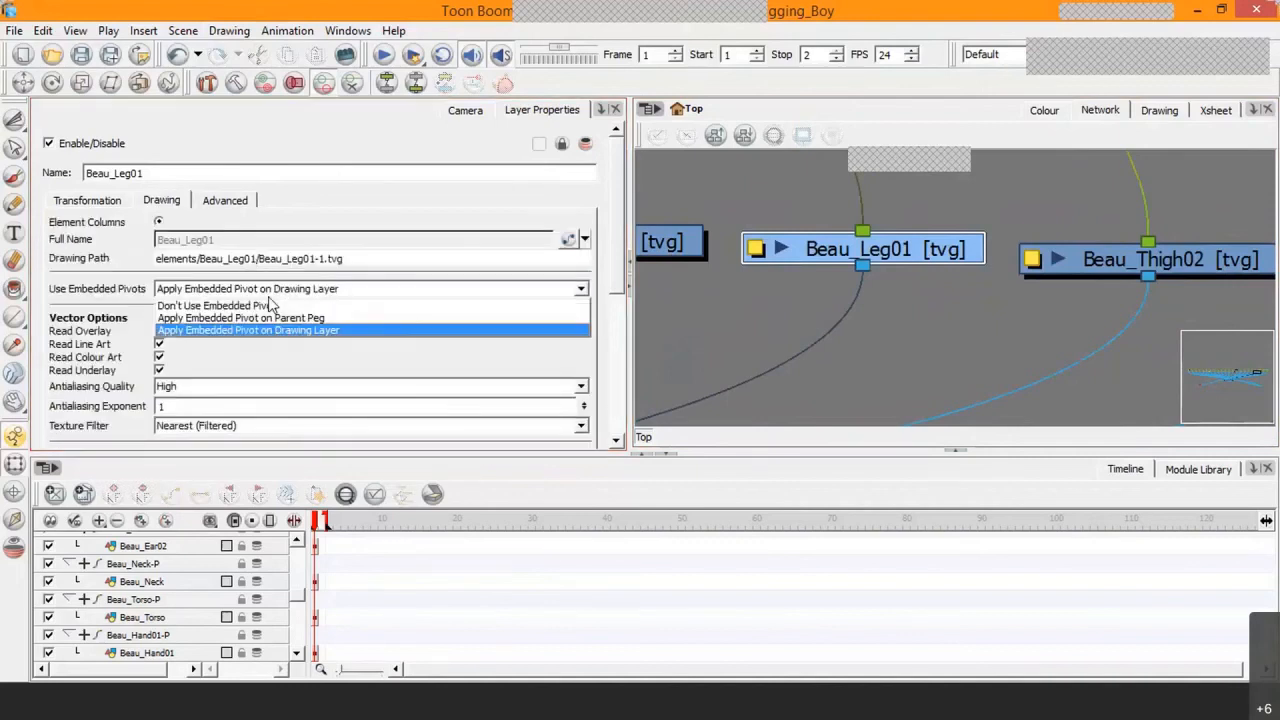
{"action": "left_click", "coordinate": [266, 311]}
Step: For the Beau_Thigh02 drawing, set Use Embedded Pivots to Apply Embedded Pivot on Parent Peg and disable Animate Using Animation Tools
{"action": "left_click_drag", "start_coordinate": [869, 336], "coordinate": [783, 316]}
{"action": "left_click", "coordinate": [950, 253]}
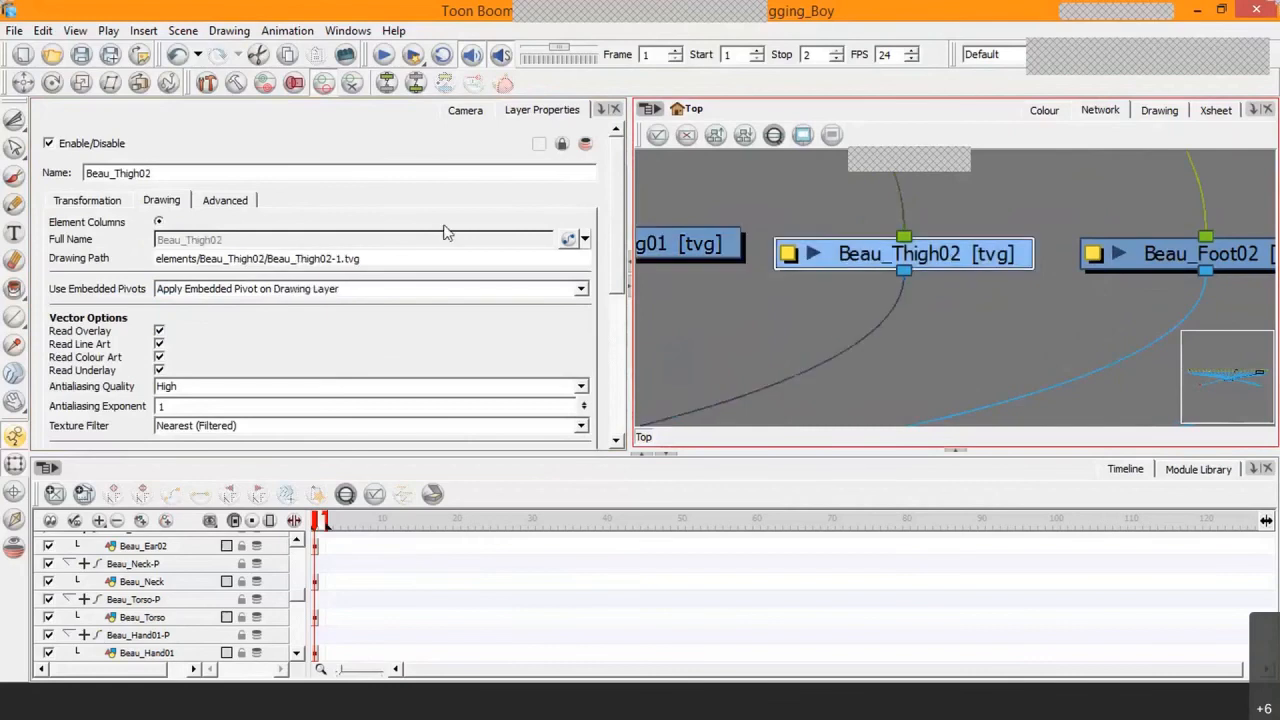
{"action": "left_click", "coordinate": [270, 291]}
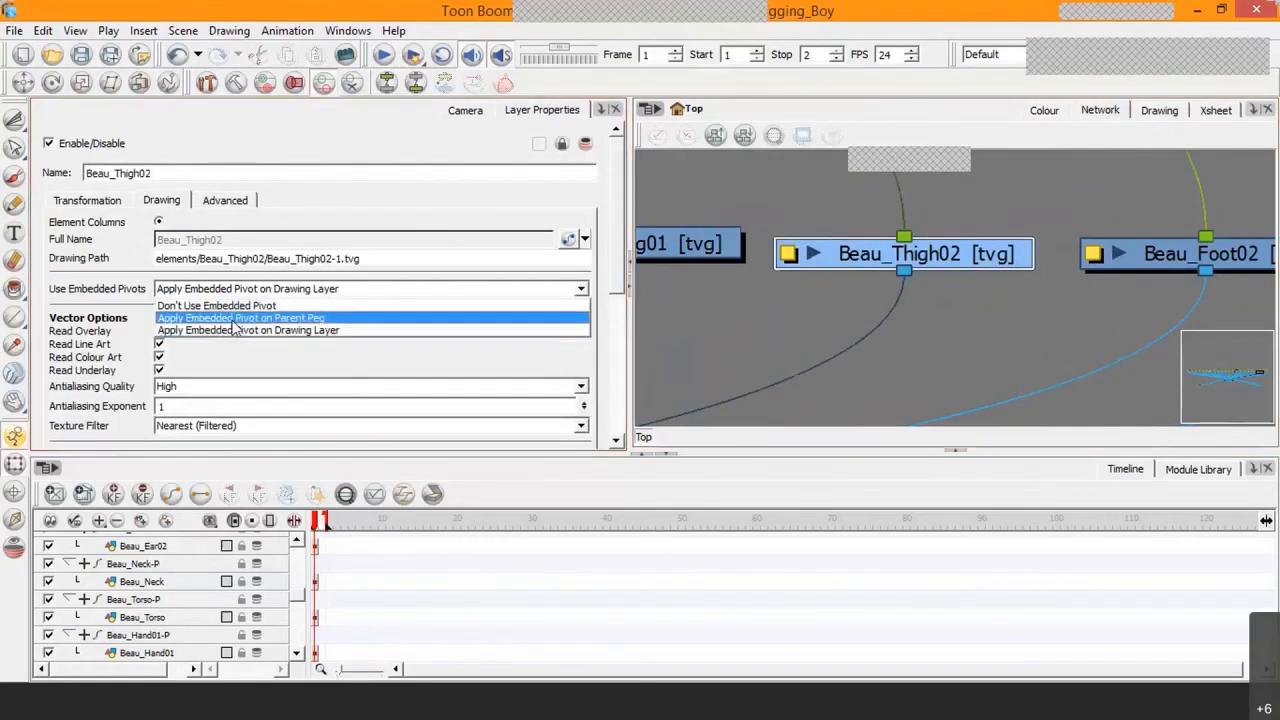
{"action": "left_click", "coordinate": [240, 318]}
{"action": "left_click", "coordinate": [225, 200]}
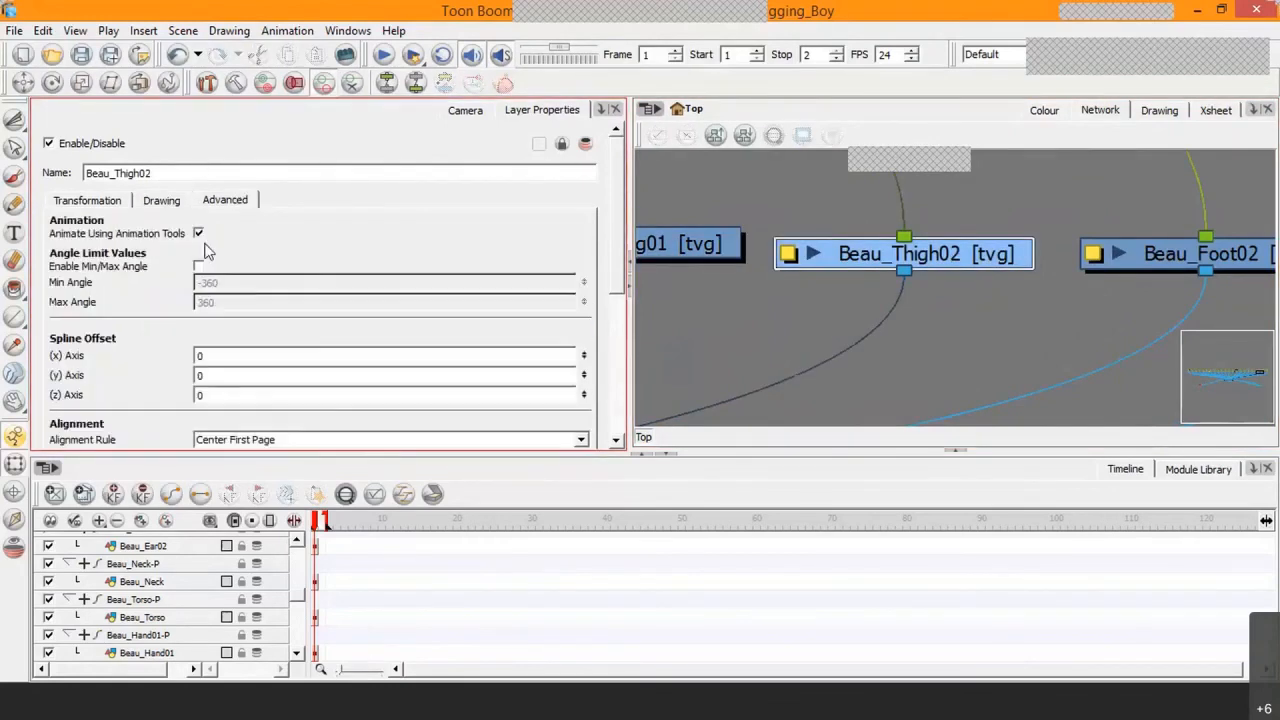
{"action": "left_click", "coordinate": [199, 233]}
Step: For the Beau_Foot02 drawing, disable Animate Using Animation Tools and set Use Embedded Pivots to Apply Embedded Pivot on Parent Peg
{"action": "left_click_drag", "start_coordinate": [977, 356], "coordinate": [699, 353]}
{"action": "left_click", "coordinate": [963, 261]}
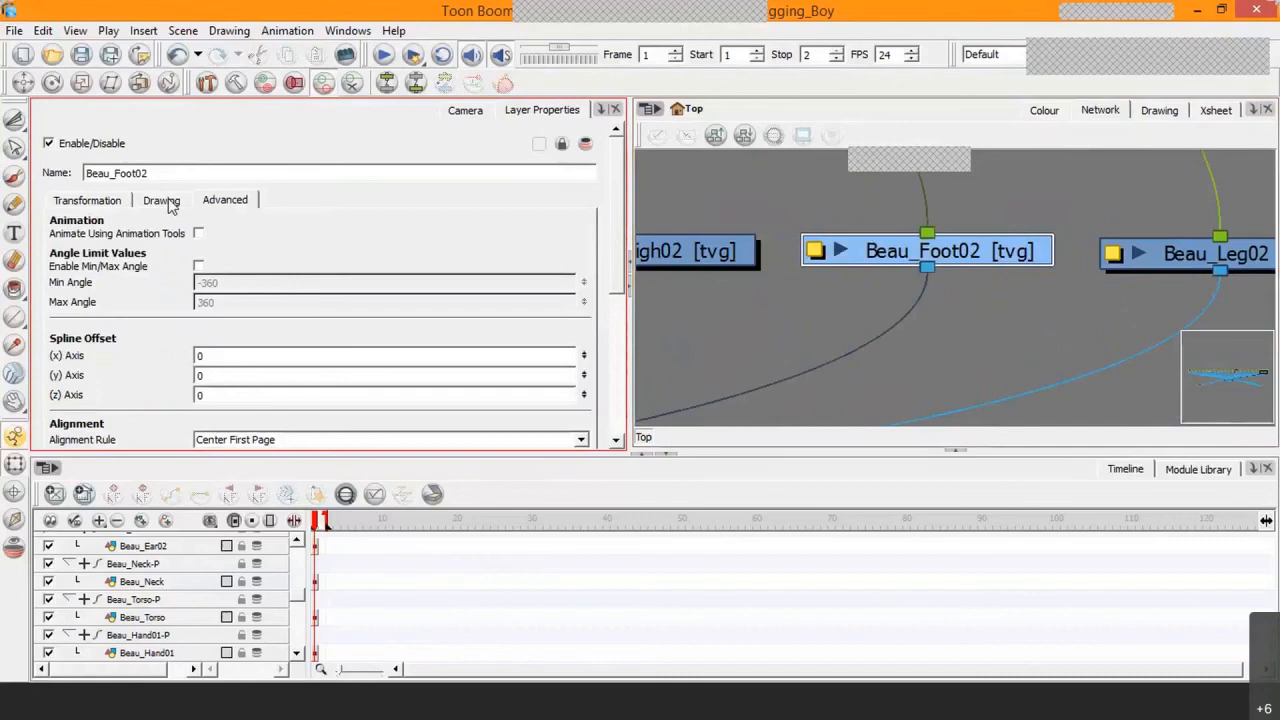
{"action": "left_click", "coordinate": [166, 201]}
{"action": "left_click", "coordinate": [199, 289]}
{"action": "left_click", "coordinate": [240, 318]}
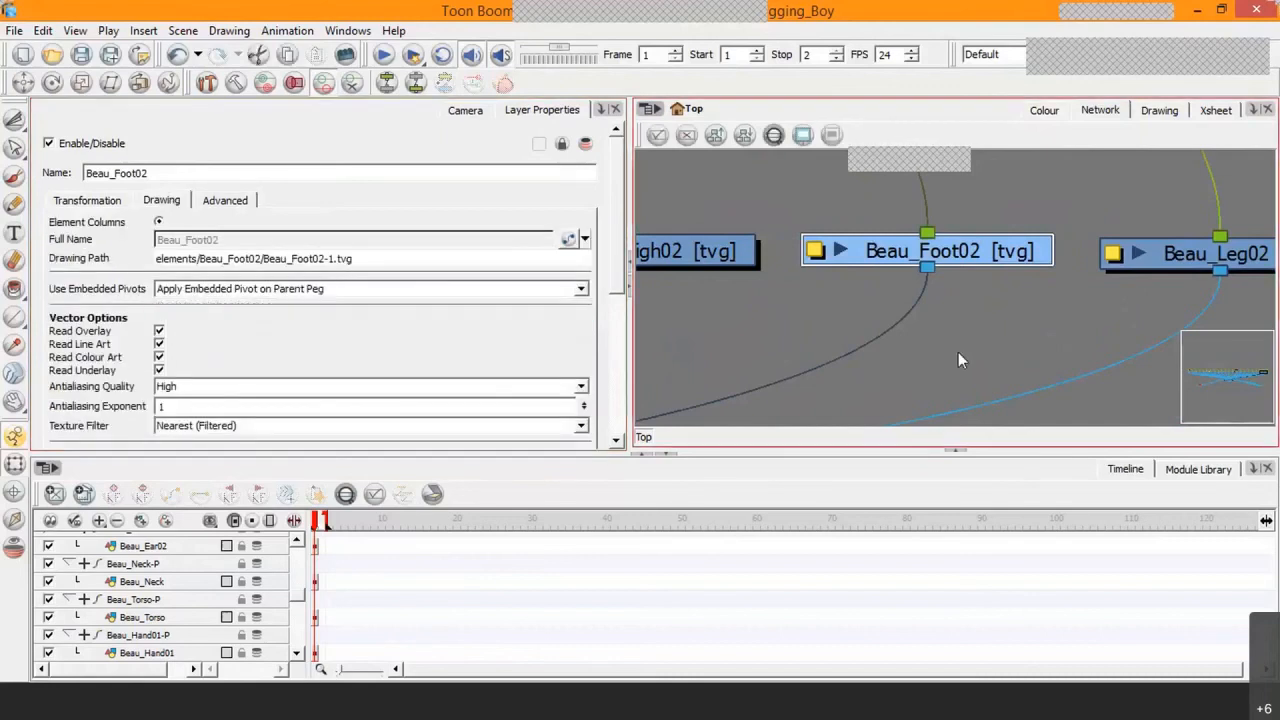
Step: For the Beau_Leg02 drawing, disable Animate Using Animation Tools and set Use Embedded Pivots to Apply Embedded Pivot on Parent Peg
{"action": "left_click_drag", "start_coordinate": [1241, 266], "coordinate": [950, 281]}
{"action": "left_click", "coordinate": [950, 281]}
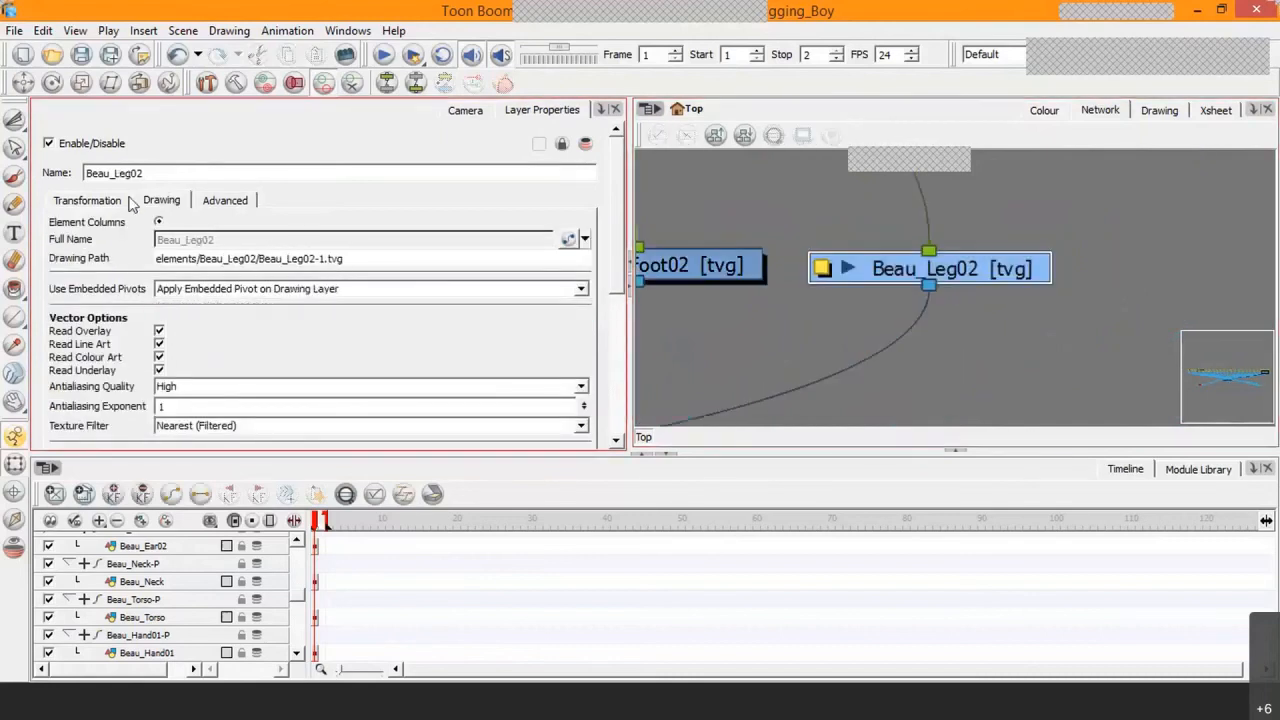
{"action": "left_click", "coordinate": [225, 200]}
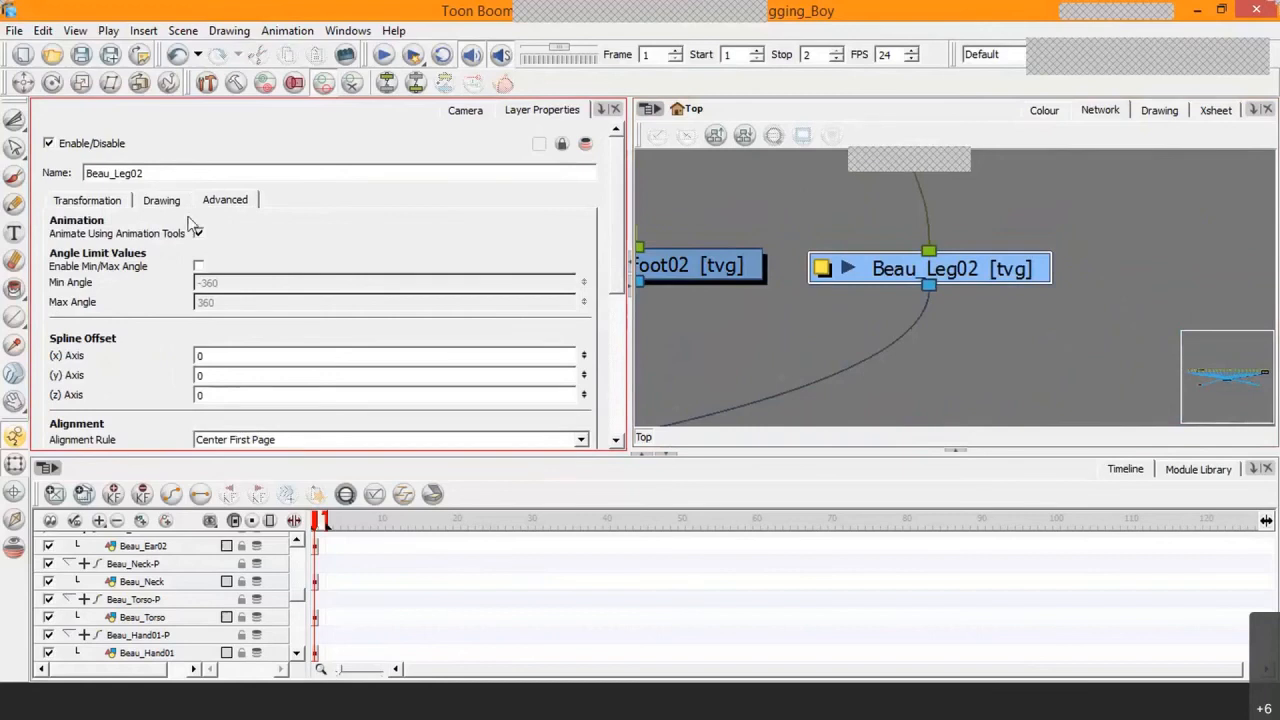
{"action": "left_click", "coordinate": [161, 200]}
{"action": "left_click", "coordinate": [211, 288]}
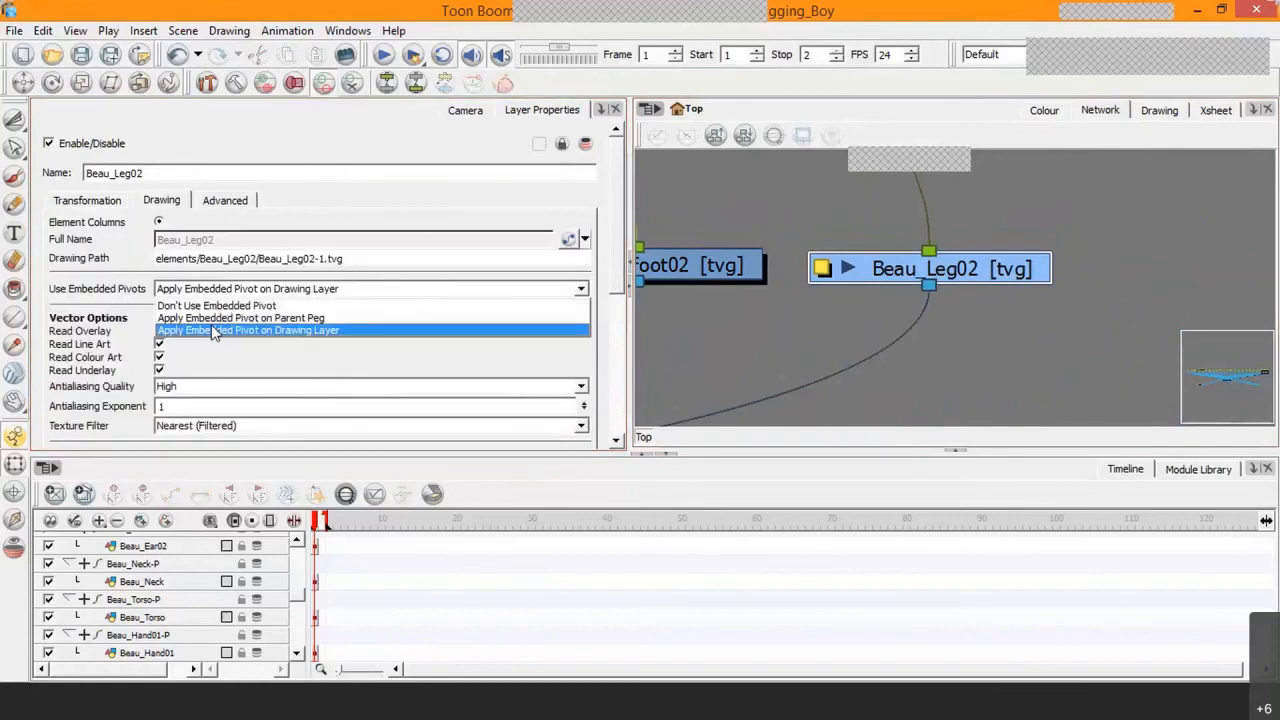
{"action": "left_click", "coordinate": [211, 318]}
{"action": "left_click", "coordinate": [201, 173]}
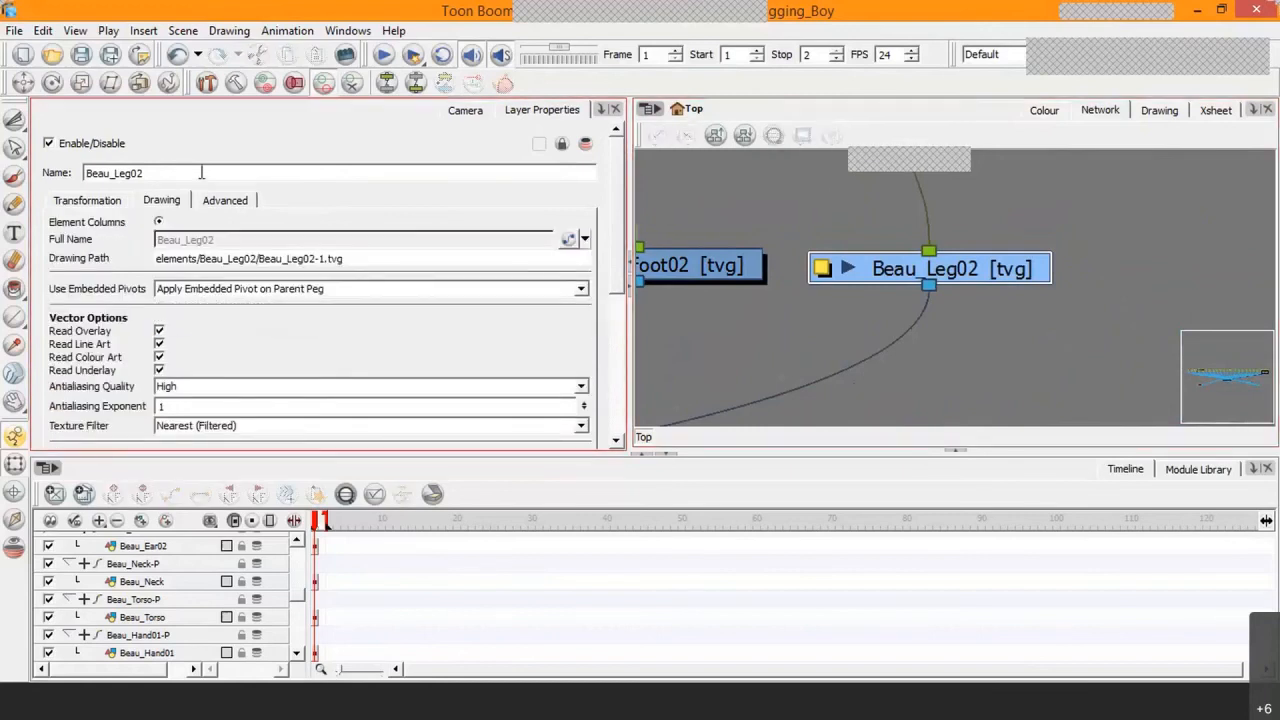
Step: Bring back the Camera view of the boy character in place of the layer properties
{"action": "left_click", "coordinate": [460, 116]}
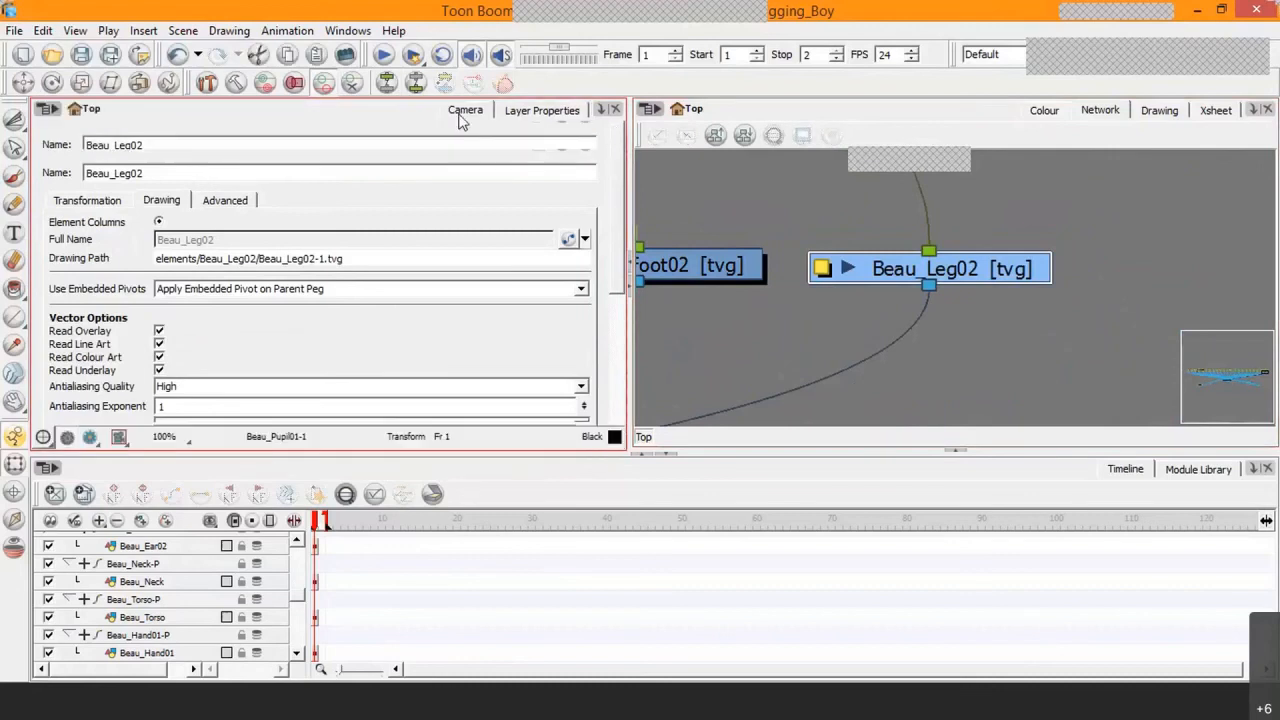
{"action": "left_click", "coordinate": [948, 337]}
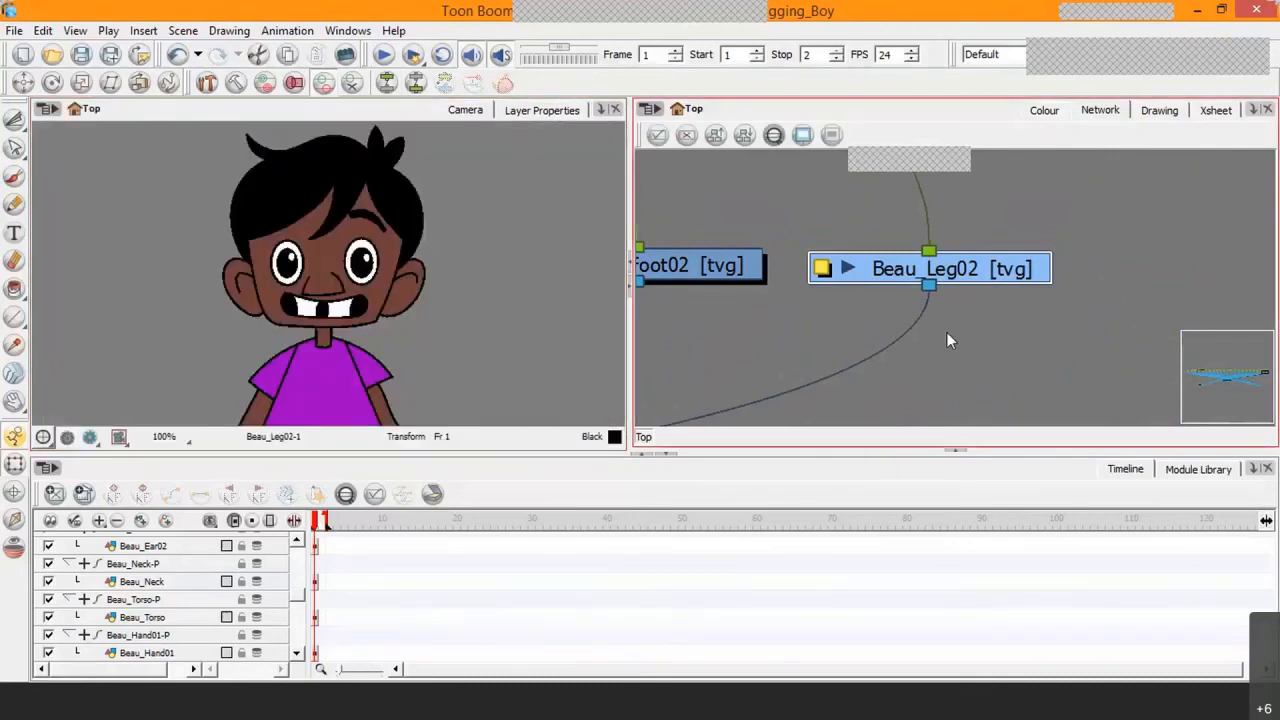